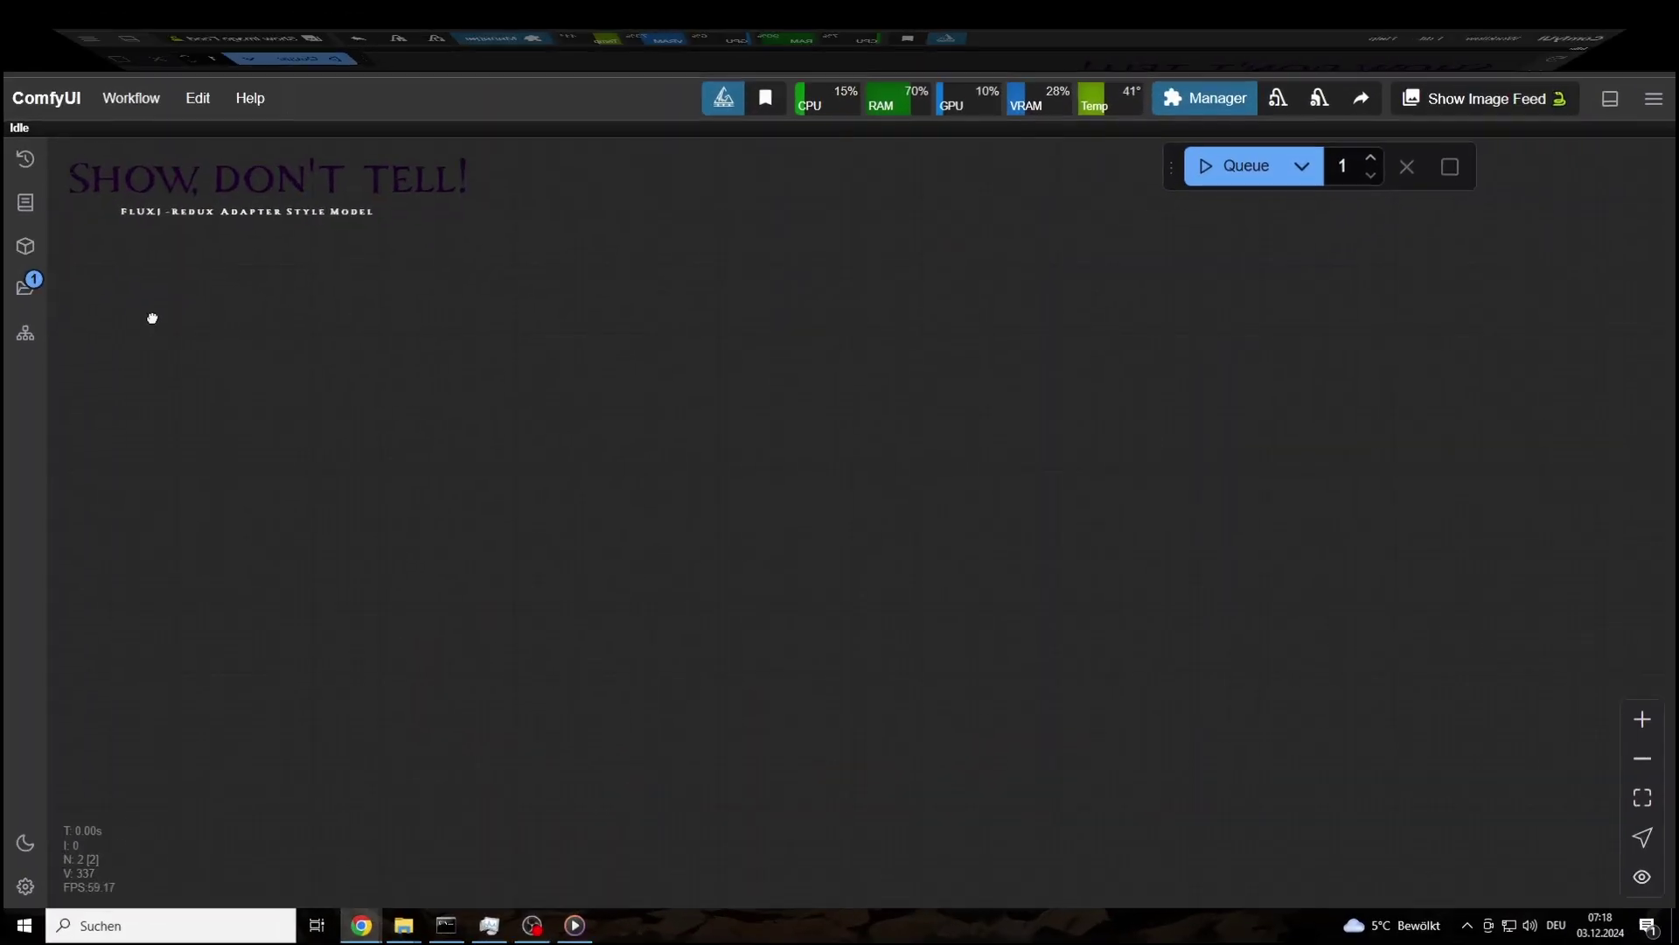
Add a Load Diffusion Model node to the canvas below the workflow title.
double_click(371, 320)
text(loa)
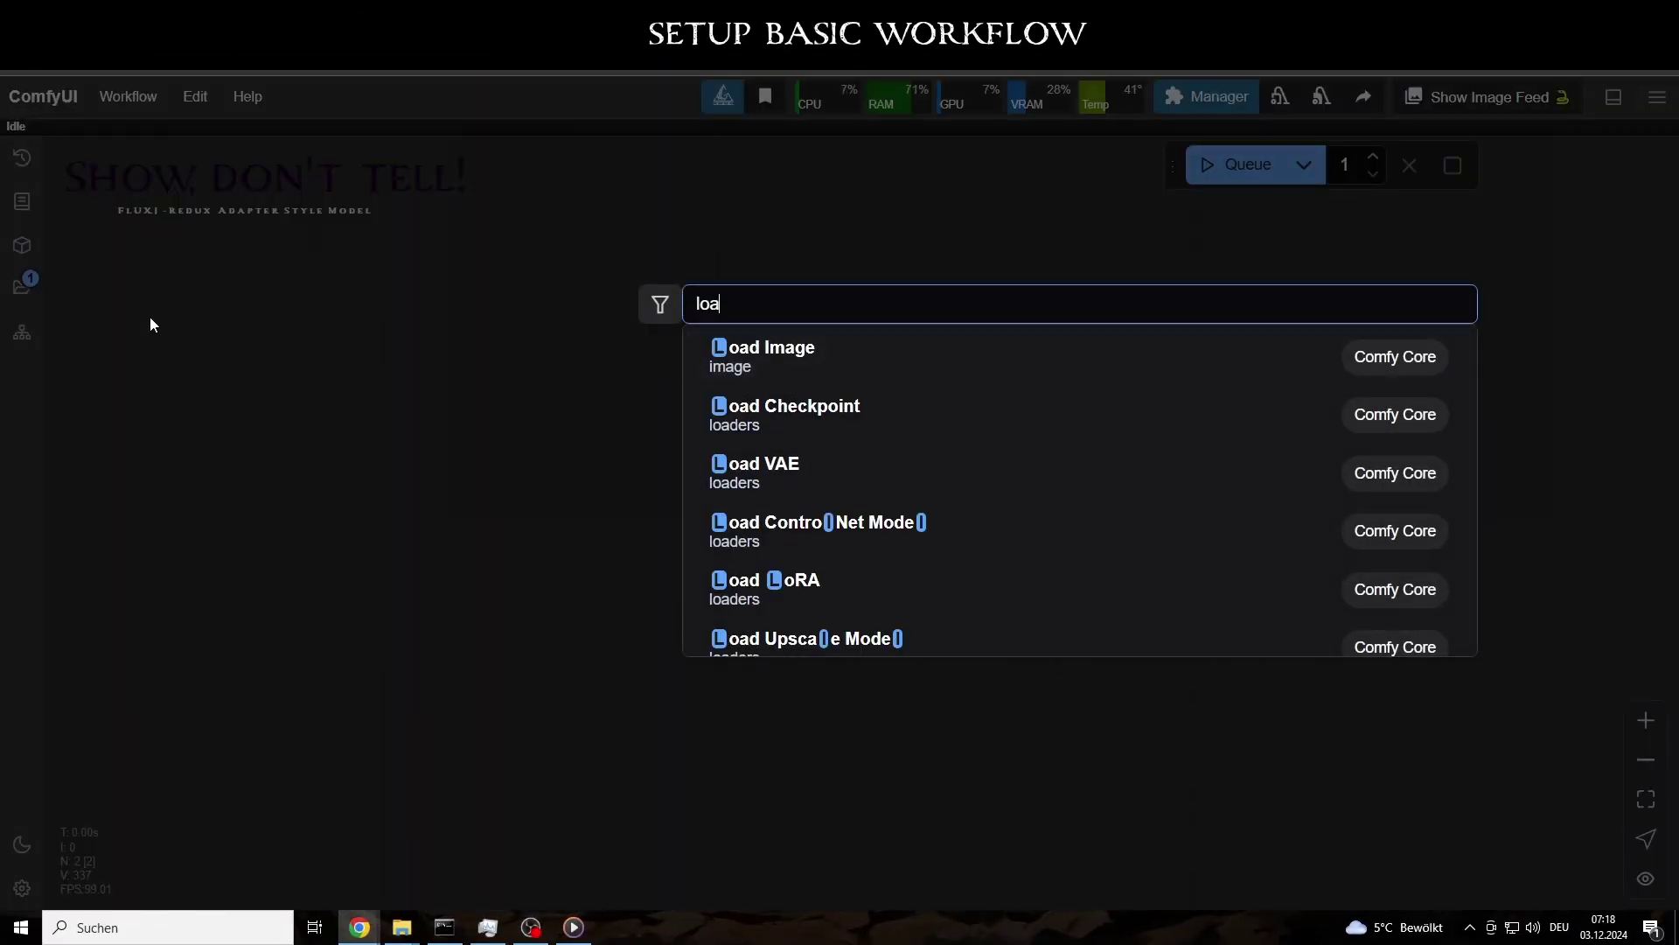
text(ddiffu)
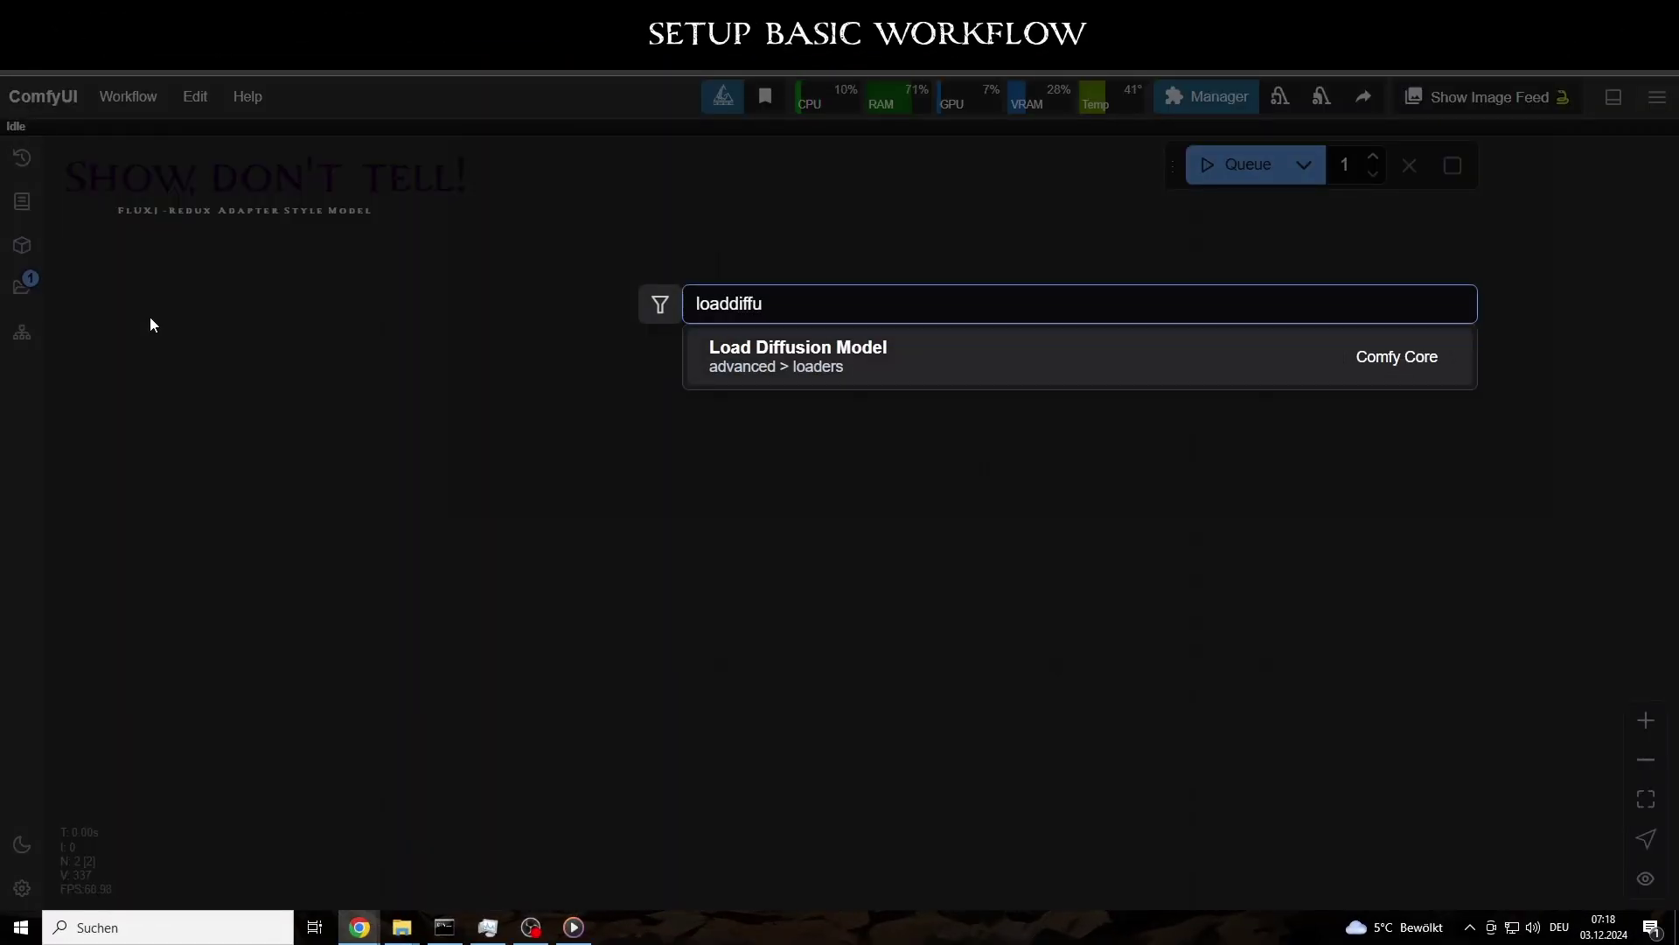
key(Return)
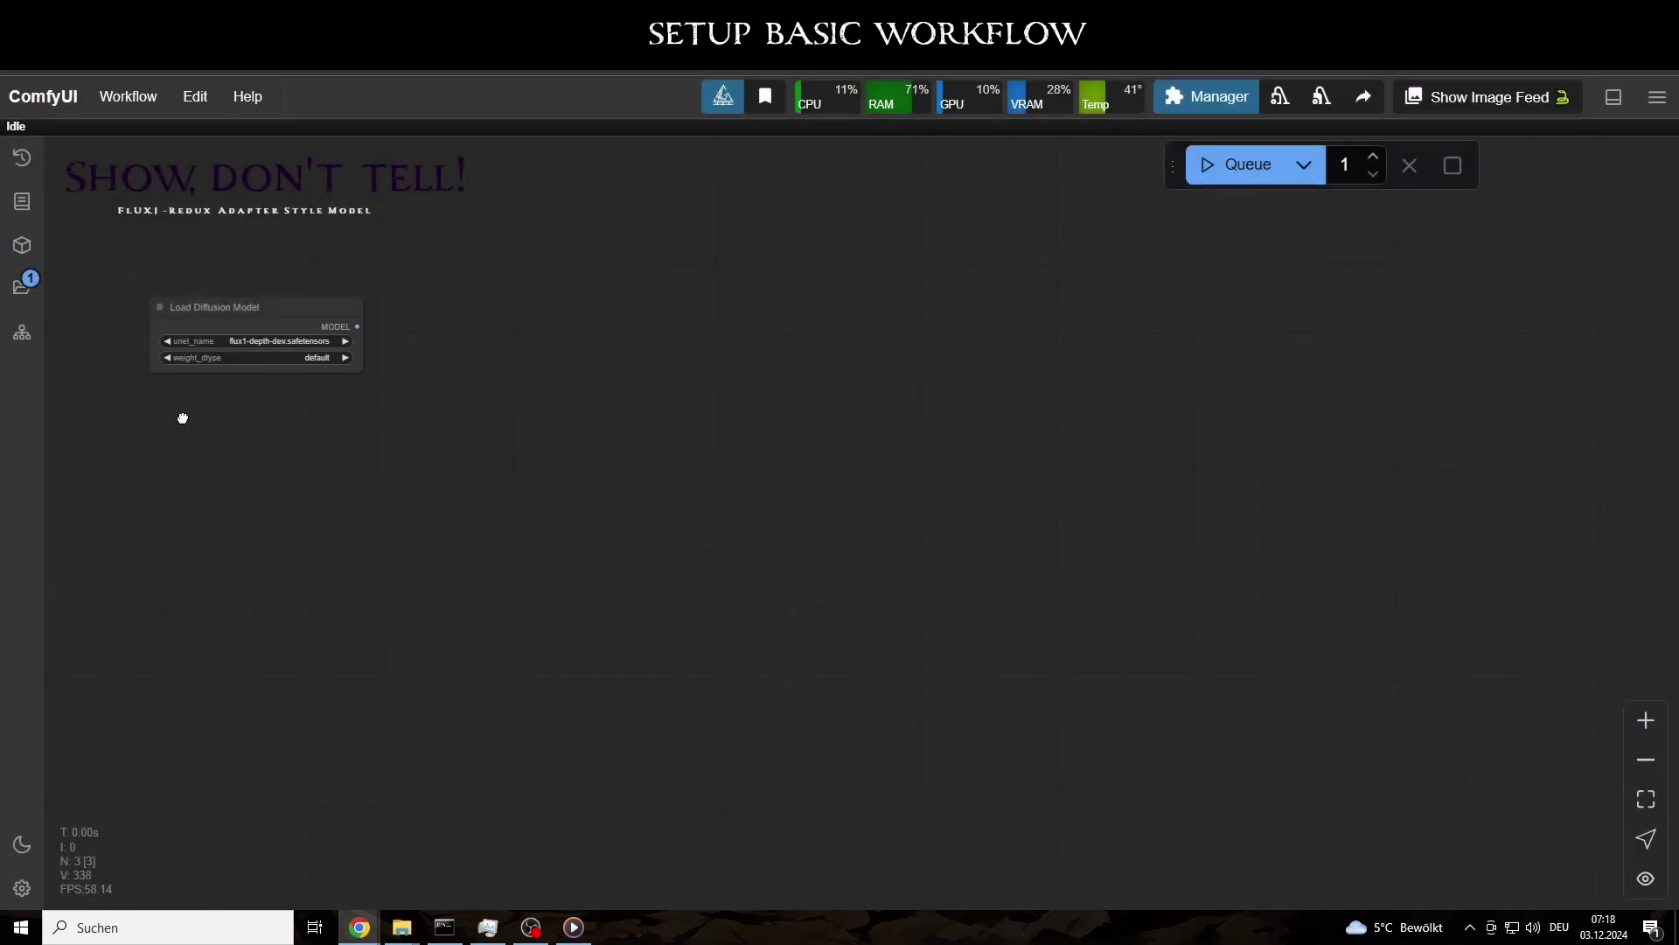
Add a DualCLIPLoader node below the Load Diffusion Model node.
double_click(182, 417)
text(sua)
key(BackSpace)
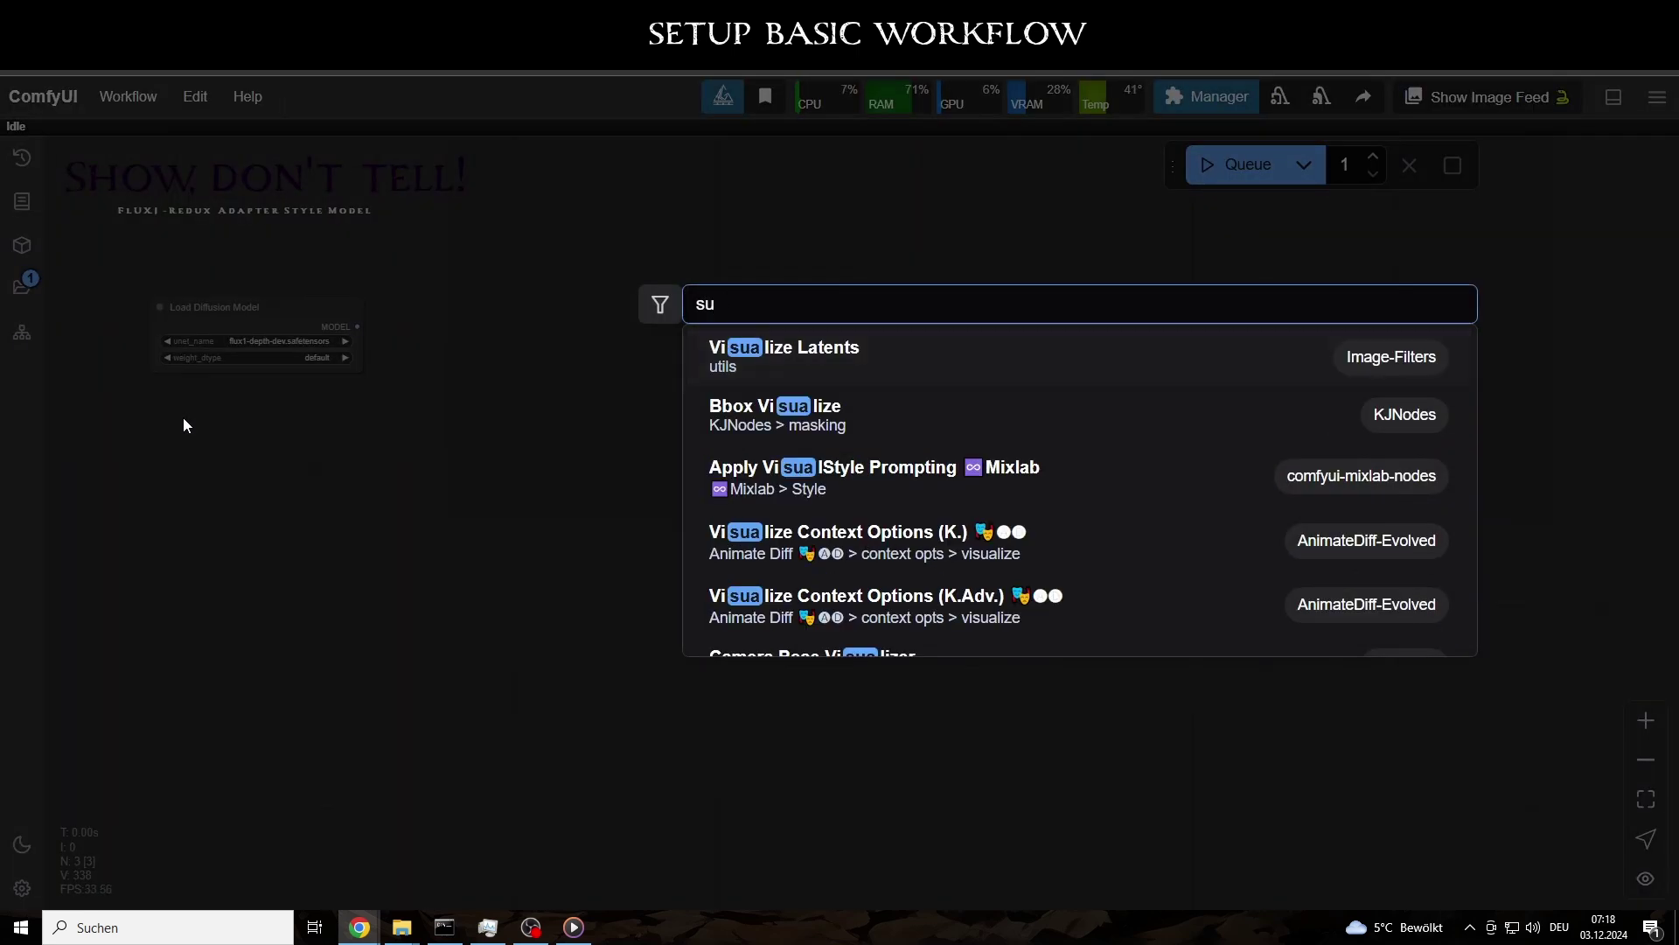
key(BackSpace)
key(BackSpace)
text(dual)
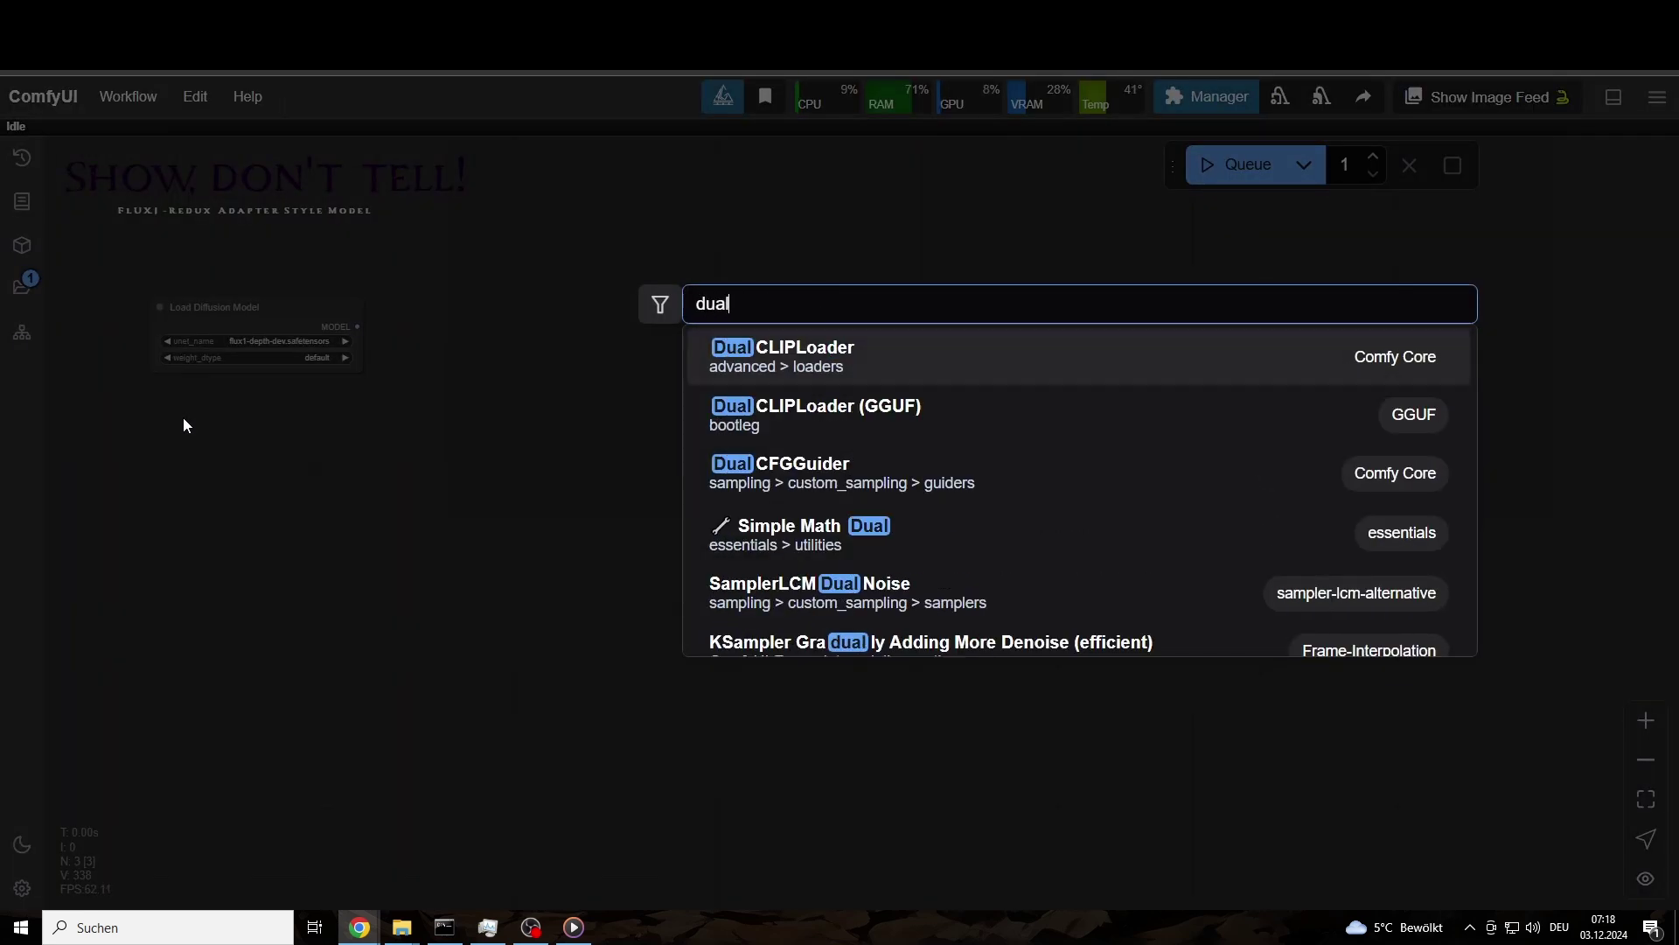
key(Return)
click(262, 406)
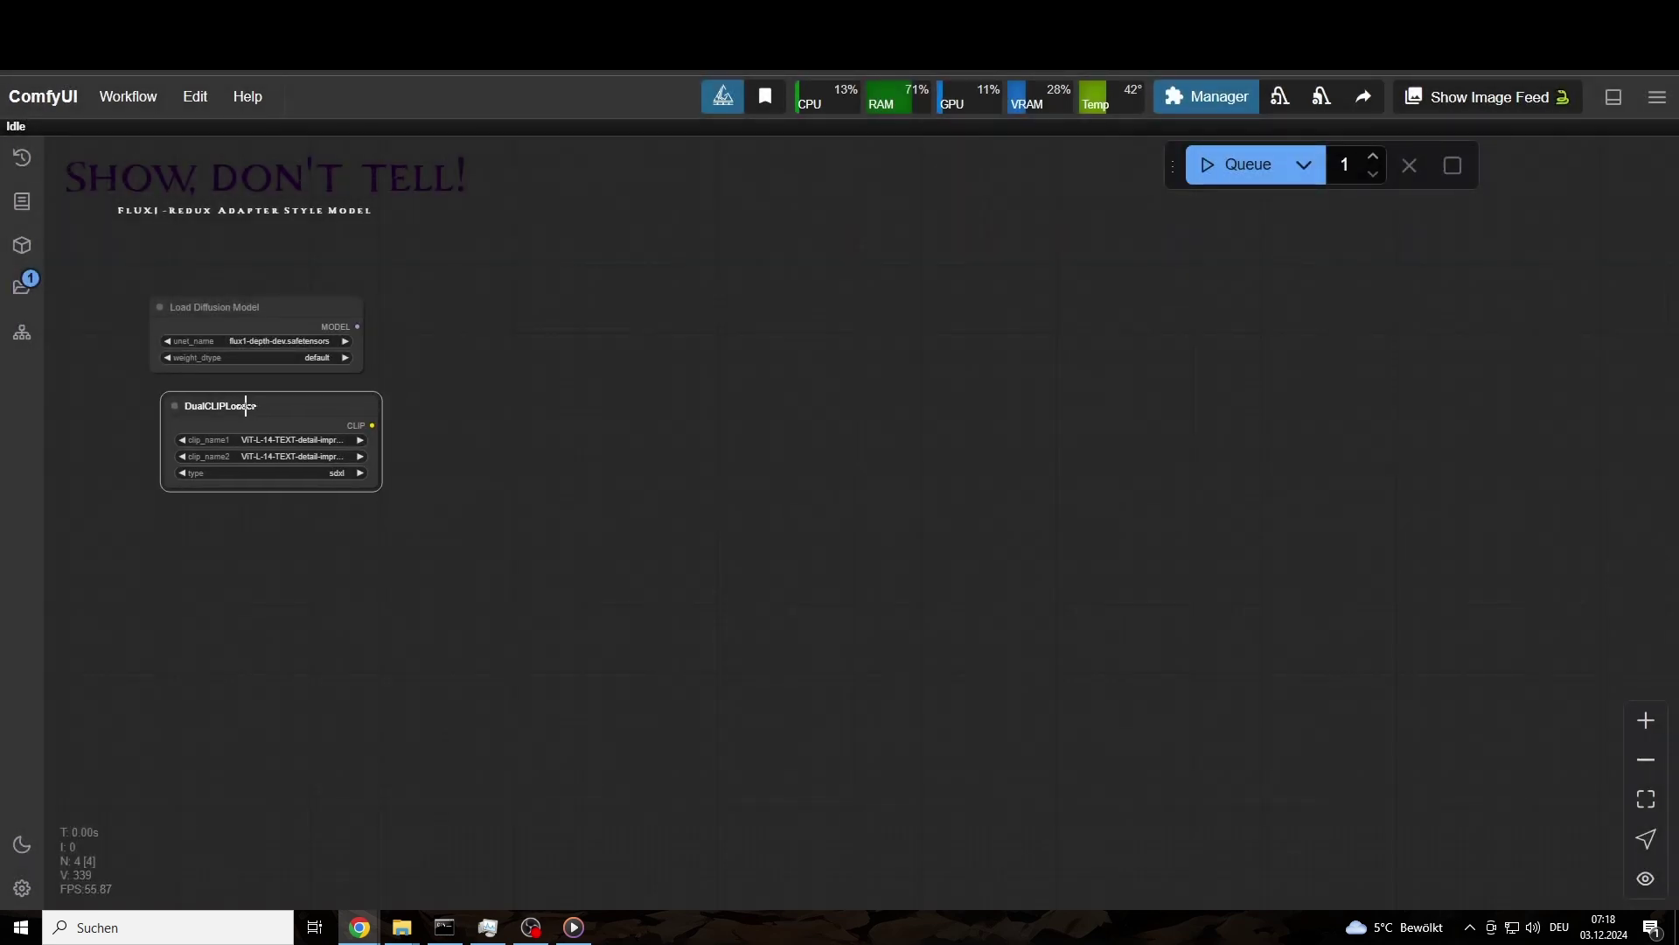
Set the Load Diffusion Model node to flux1-dev.sft with weight_dtype fp8_e5m2.
click(286, 336)
click(308, 386)
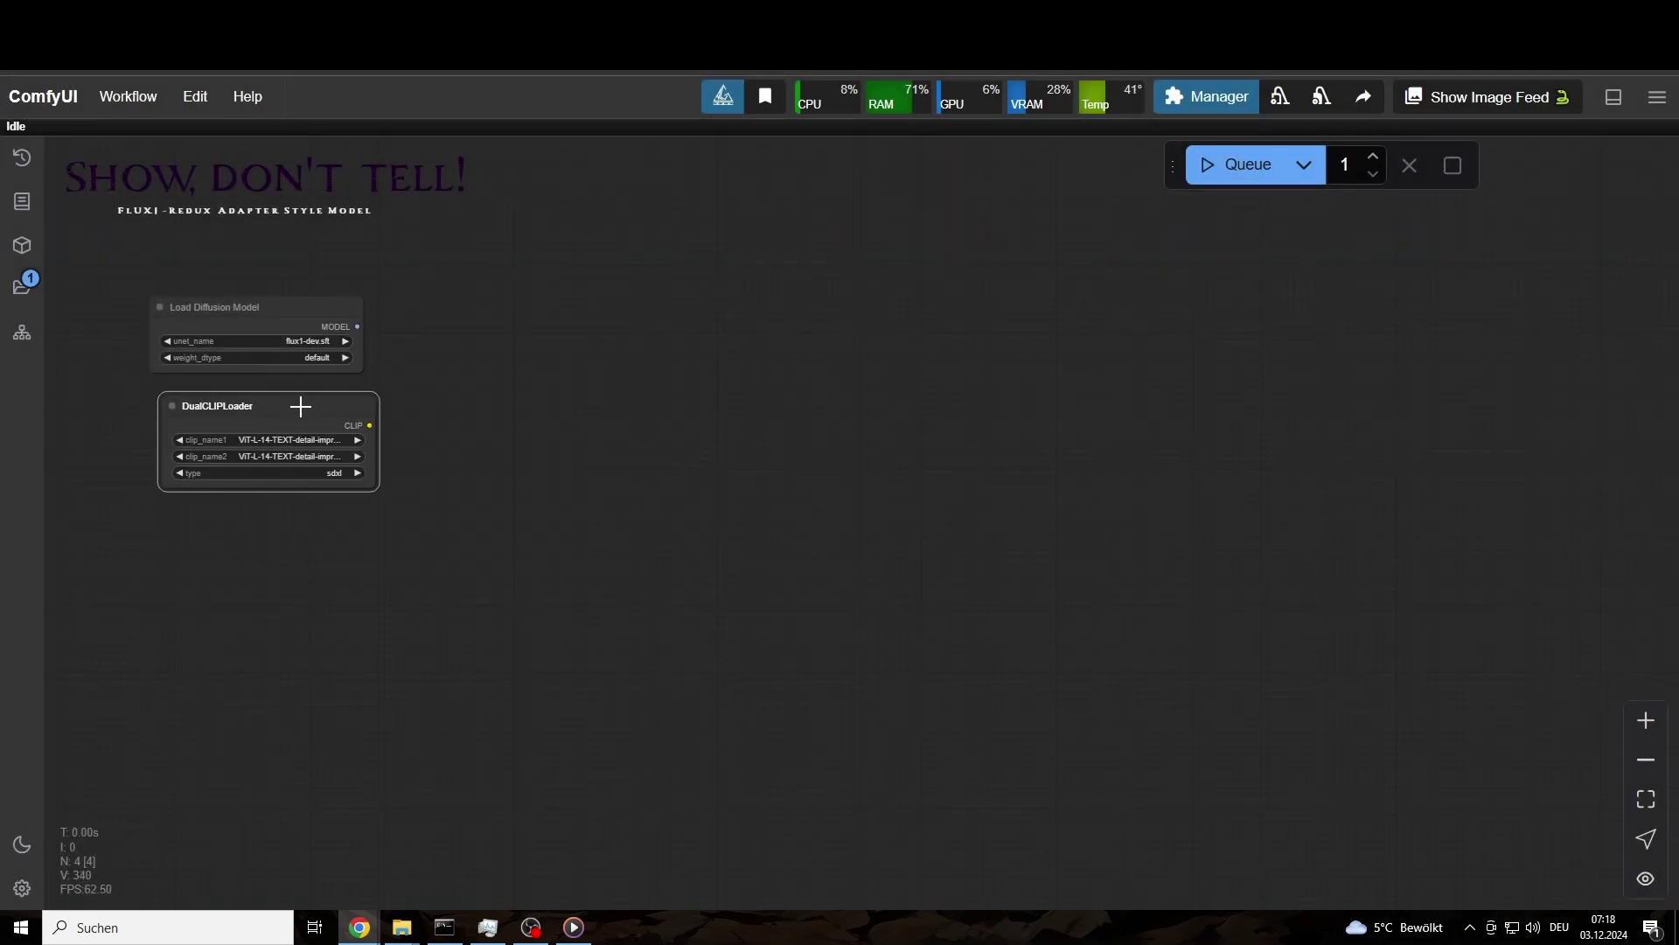
click(302, 358)
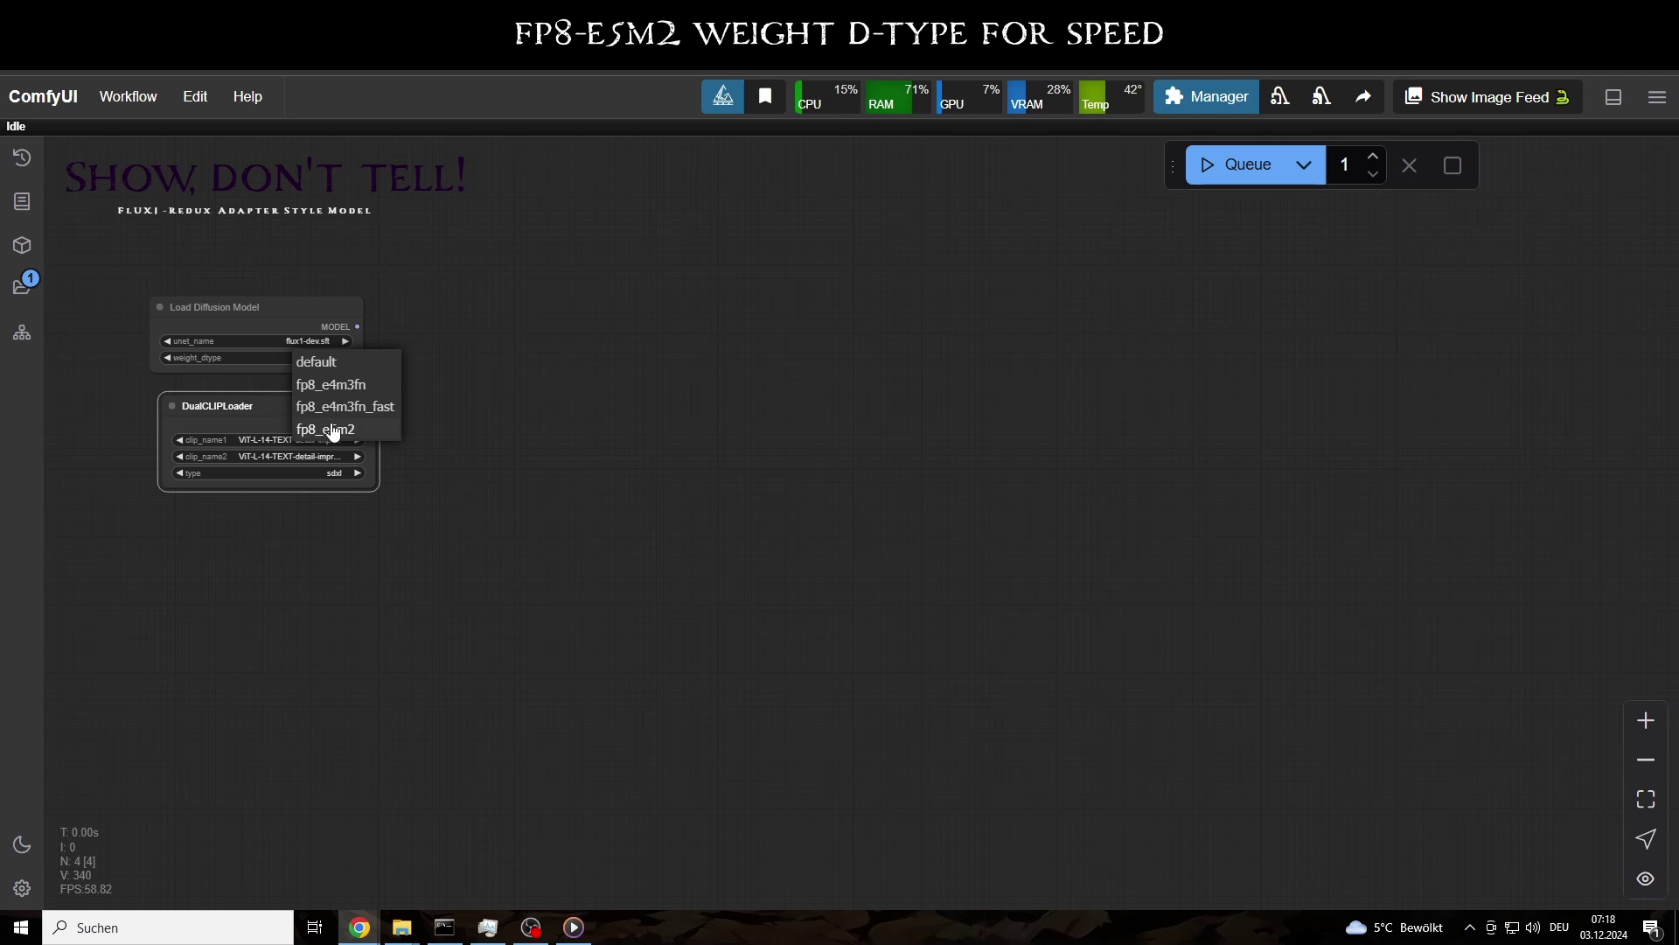
click(334, 430)
Set DualCLIPLoader's clip_name1 to long_clip\ViT-L-14-TEXT-detail-improved-hiT-GmP-HF.safetensors and clip_name2 to t5\t5xxl_fp16.safetensors.
click(300, 439)
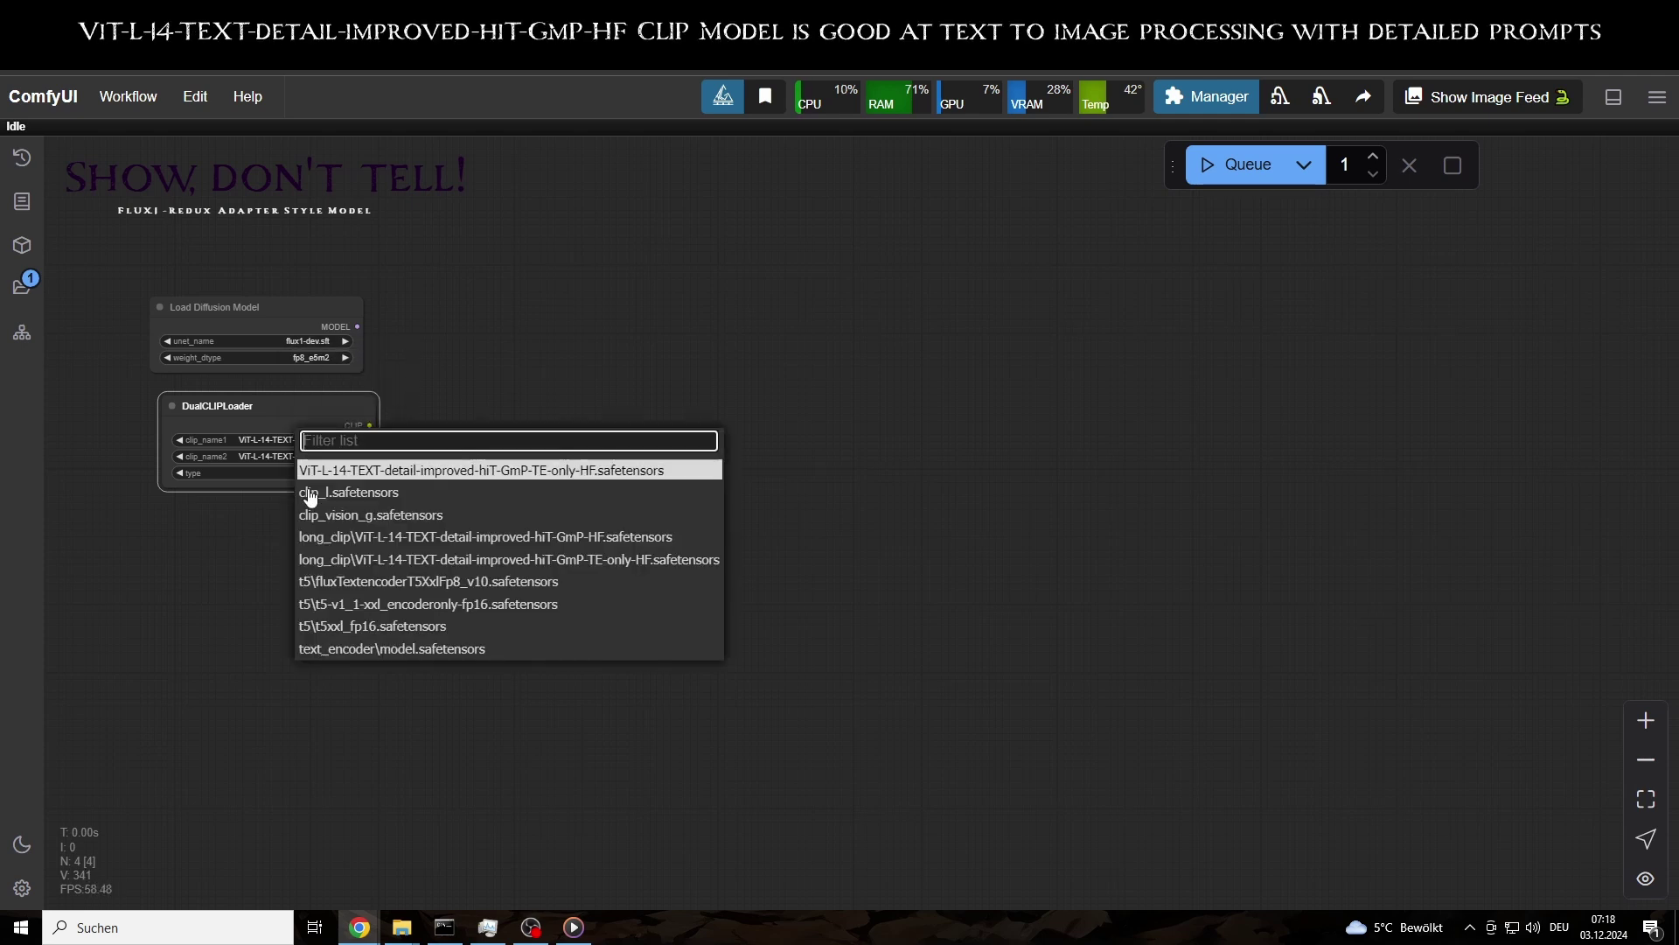
click(354, 538)
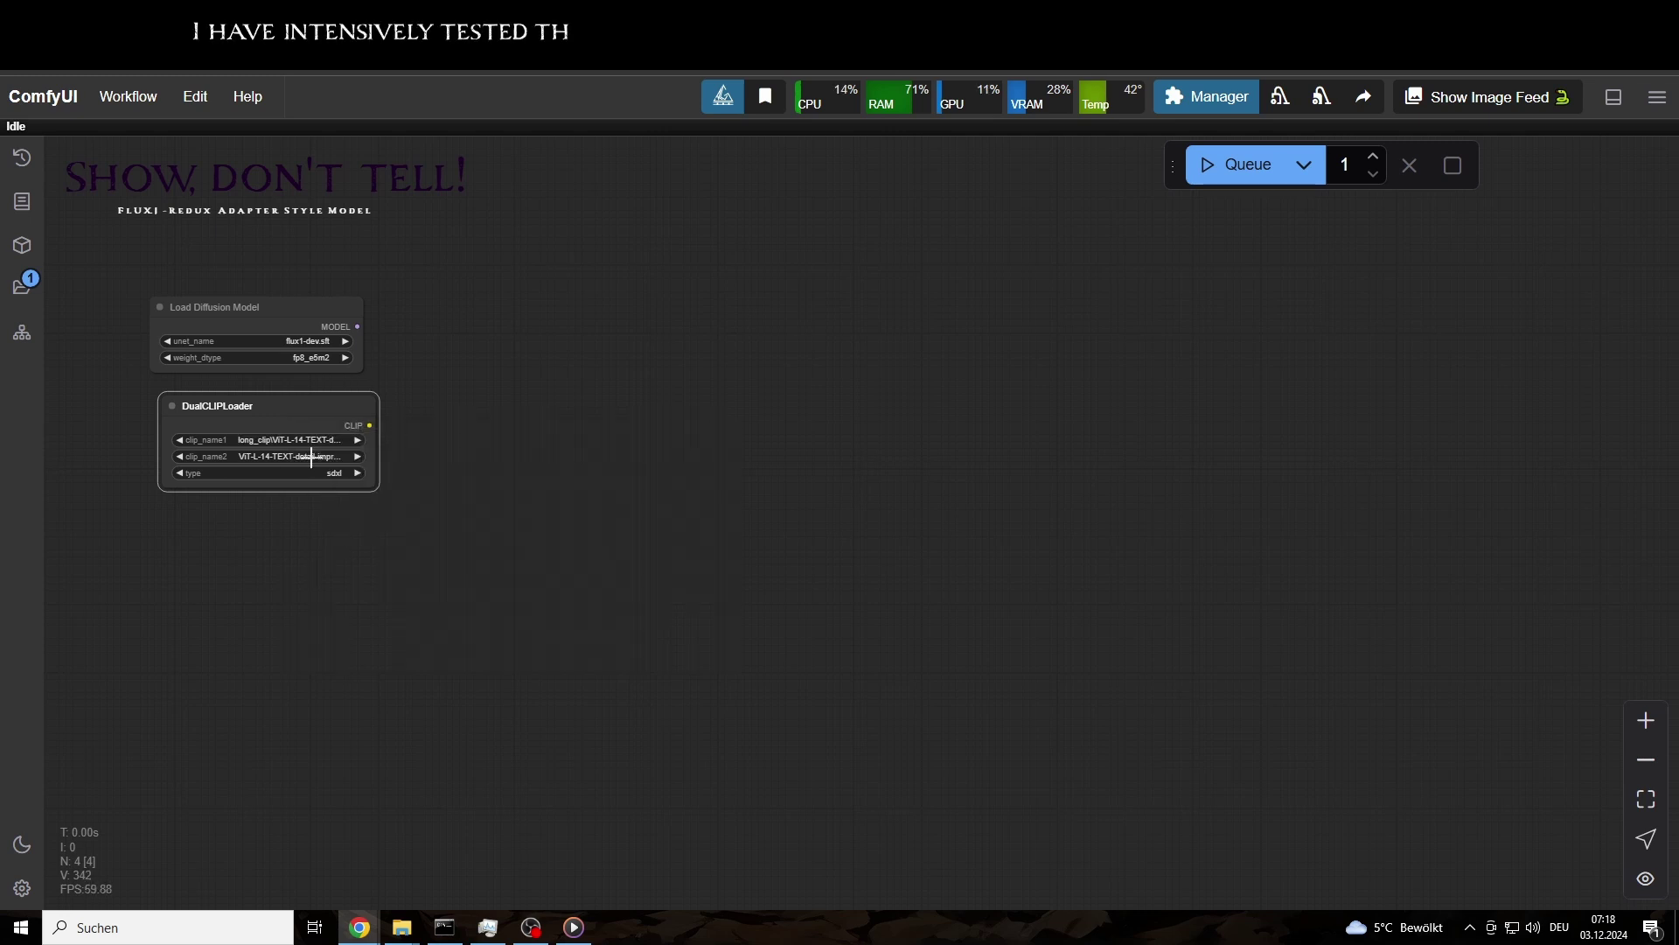
click(308, 456)
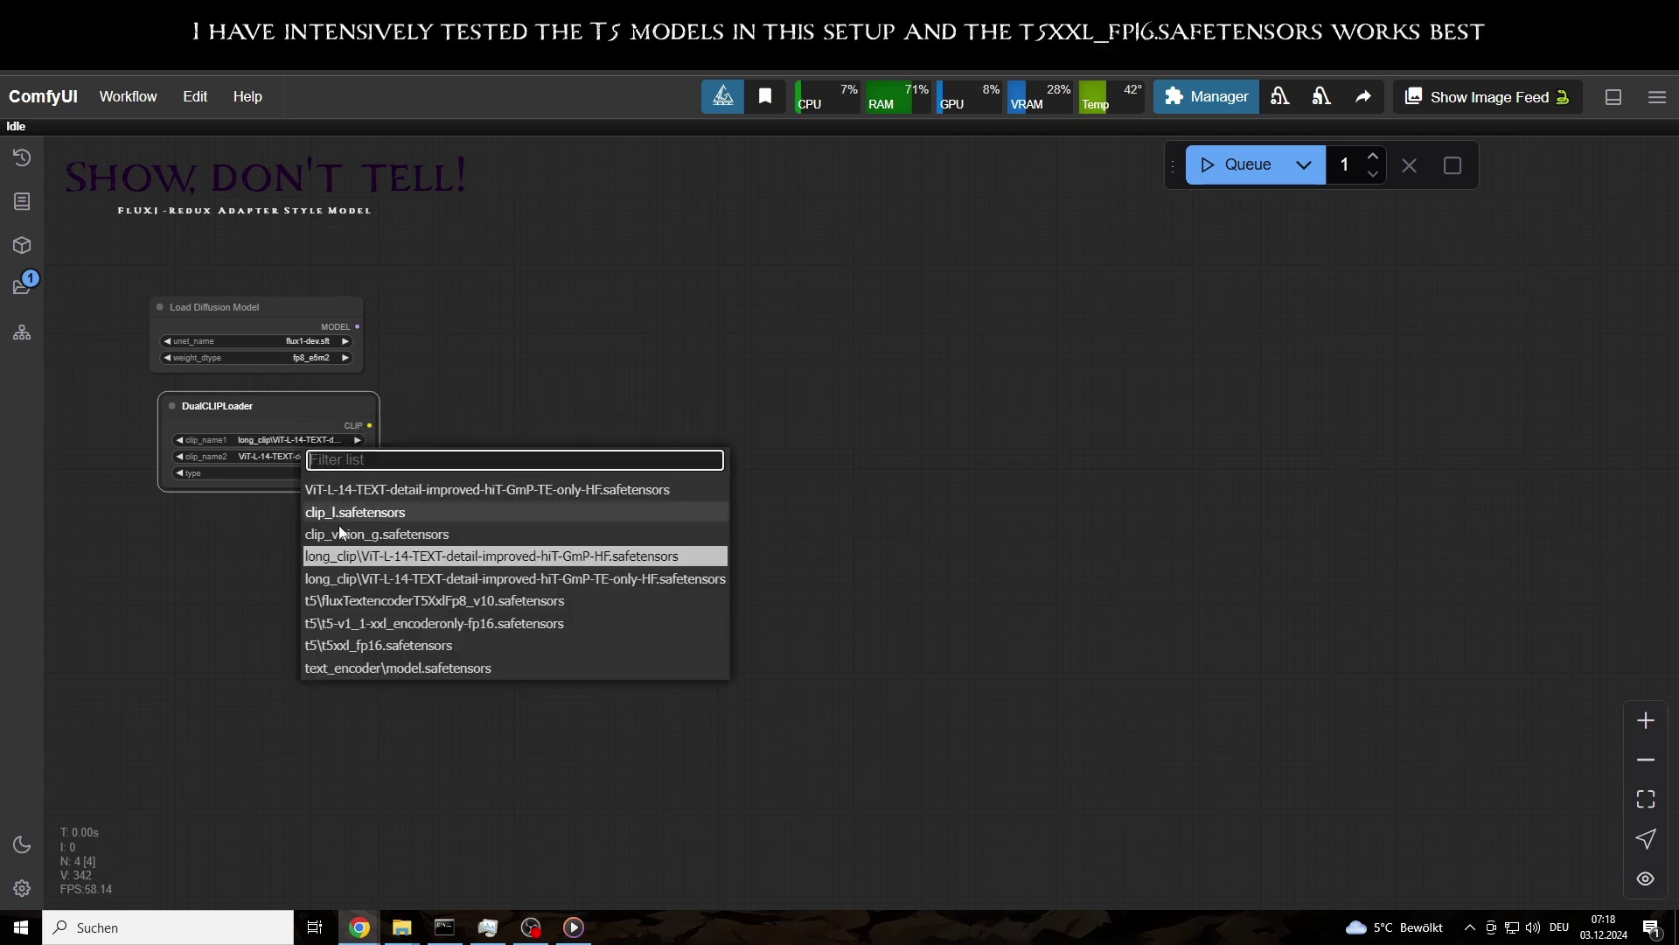
click(368, 647)
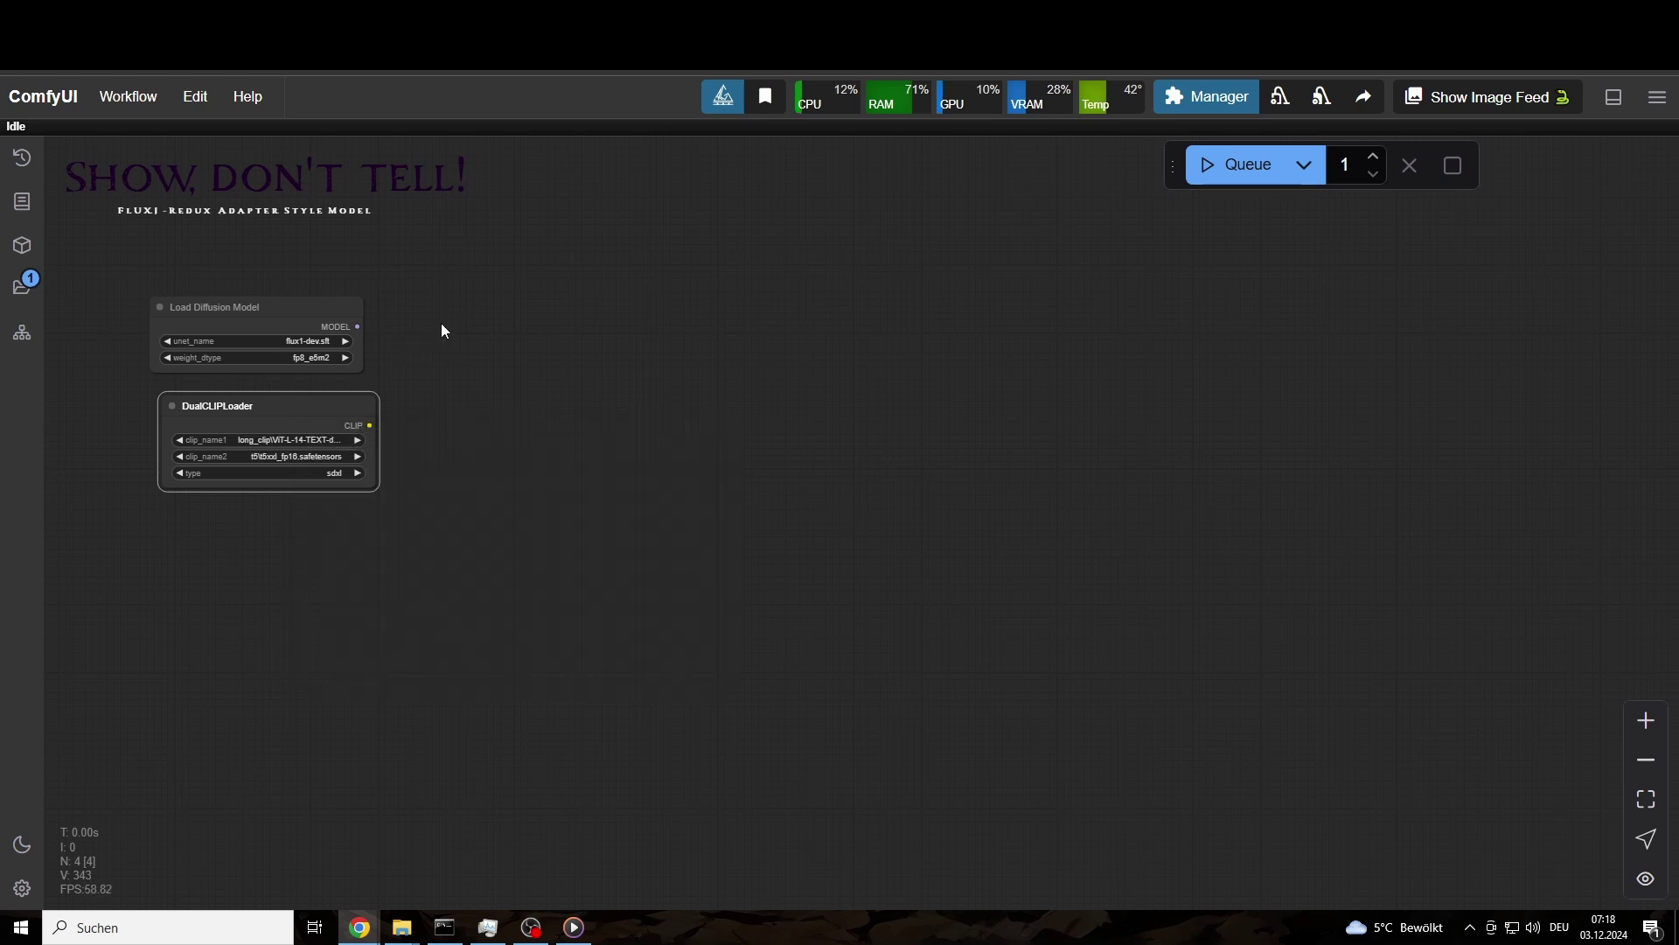
Add an Apply Flux PAG Attention node beside the Load Diffusion Model node.
double_click(441, 322)
text(pag)
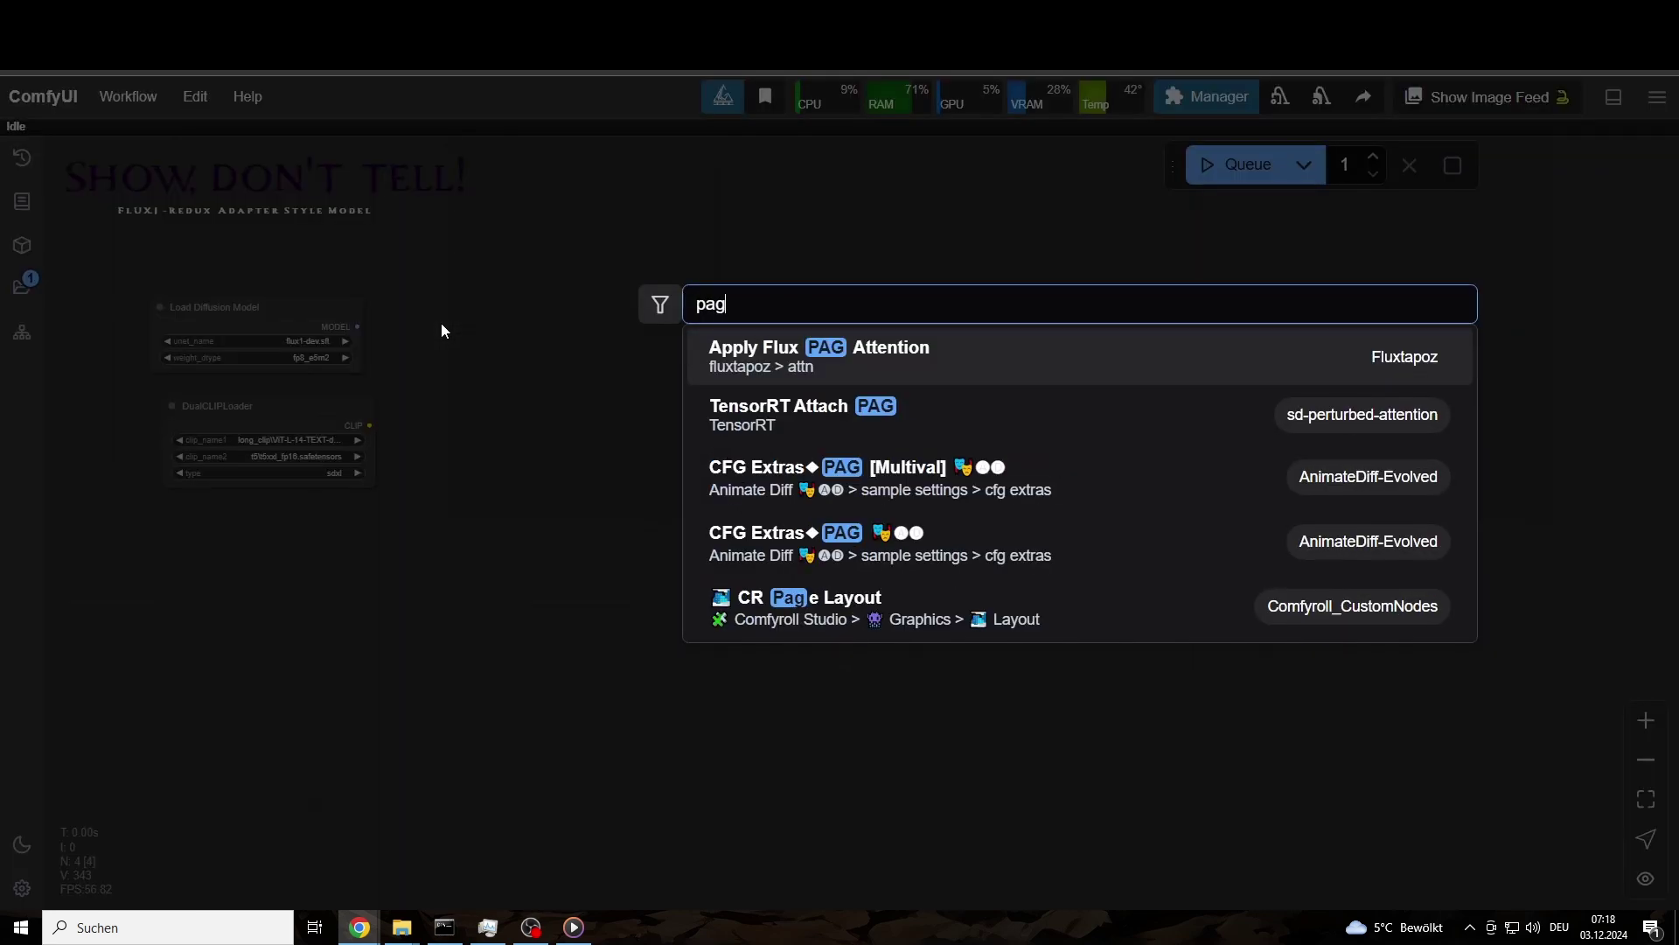
key(Return)
Add a ModelSamplingFlux node and connect the model from Load Diffusion Model through Apply Flux PAG Attention into it.
double_click(790, 308)
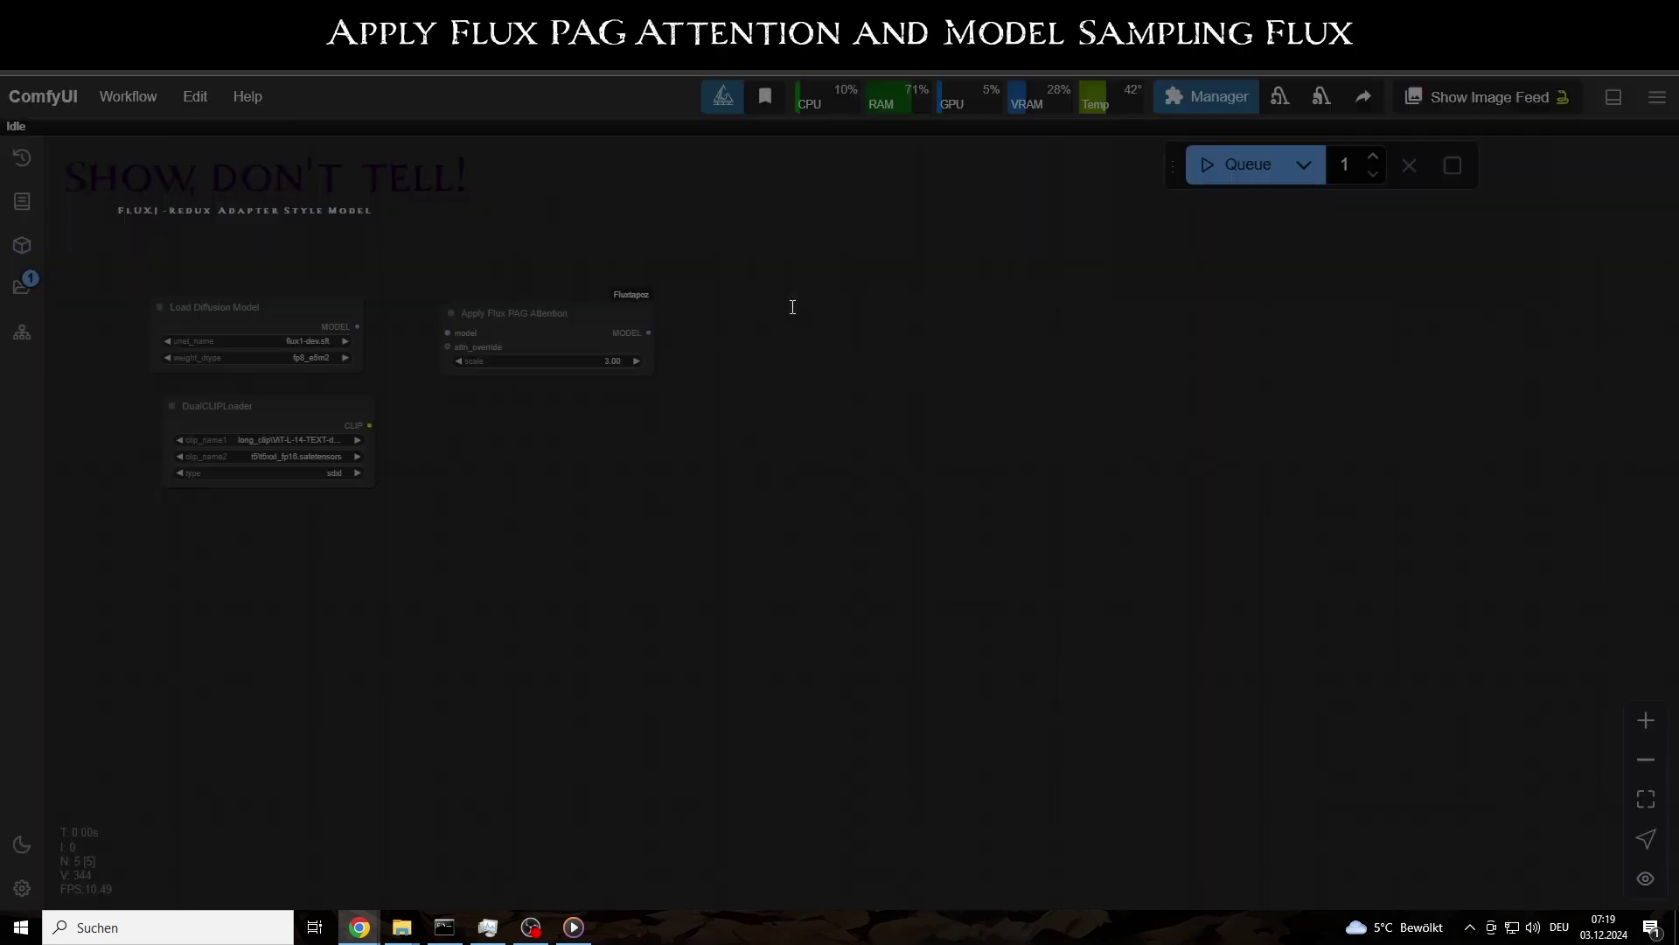
text(samplingf)
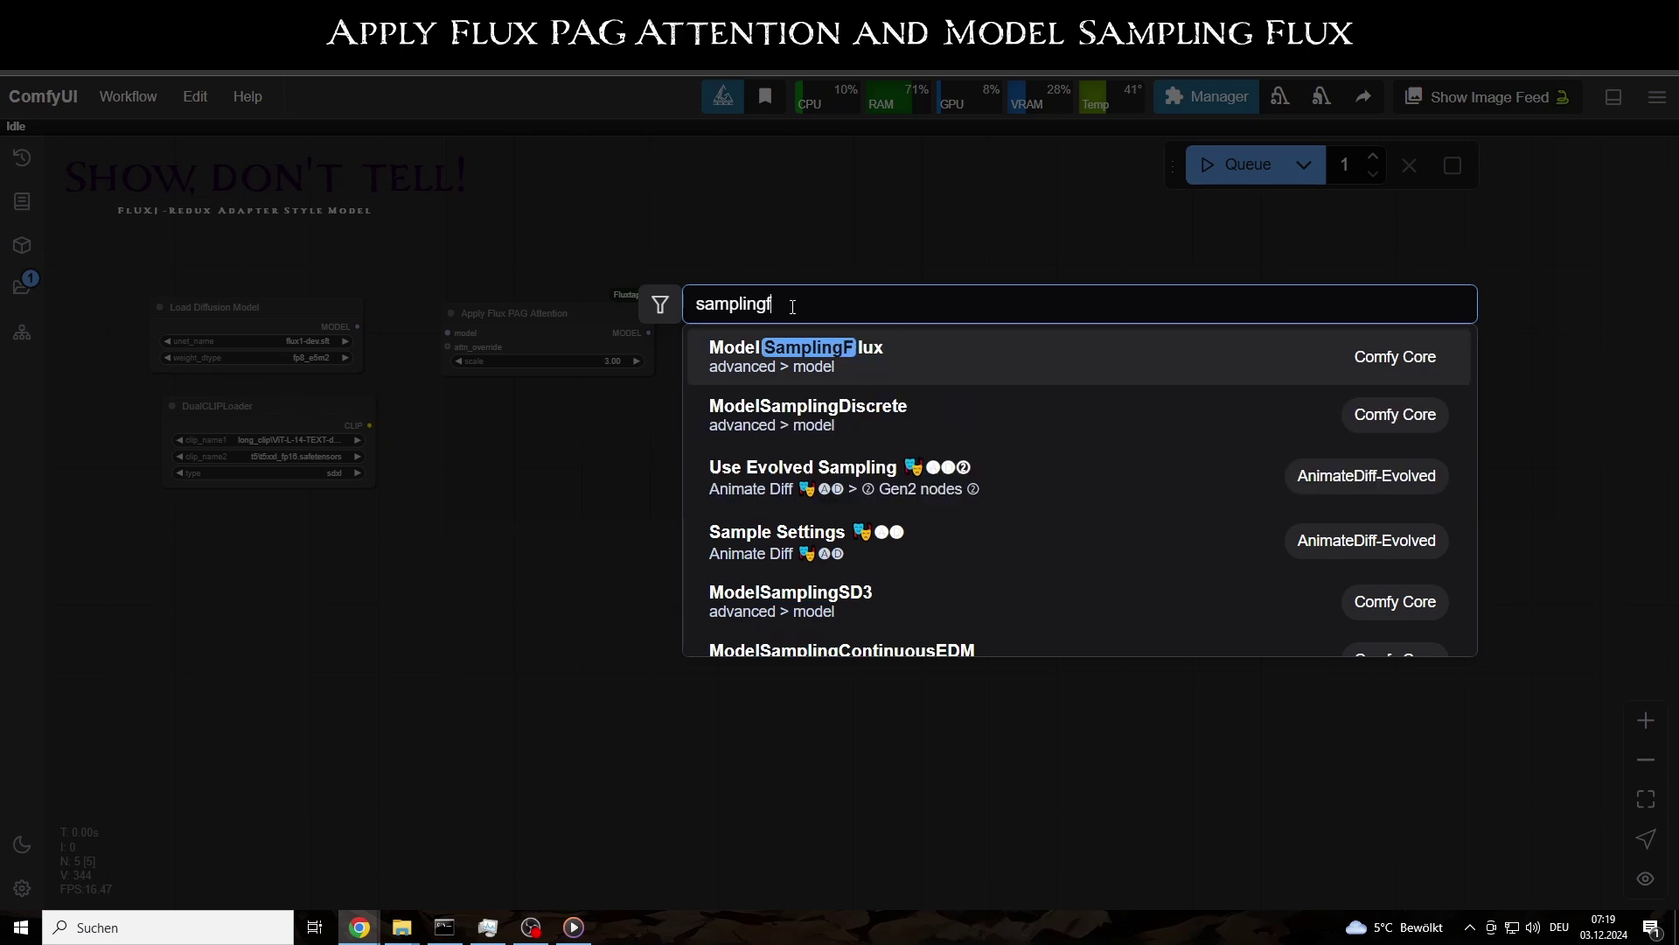
key(Return)
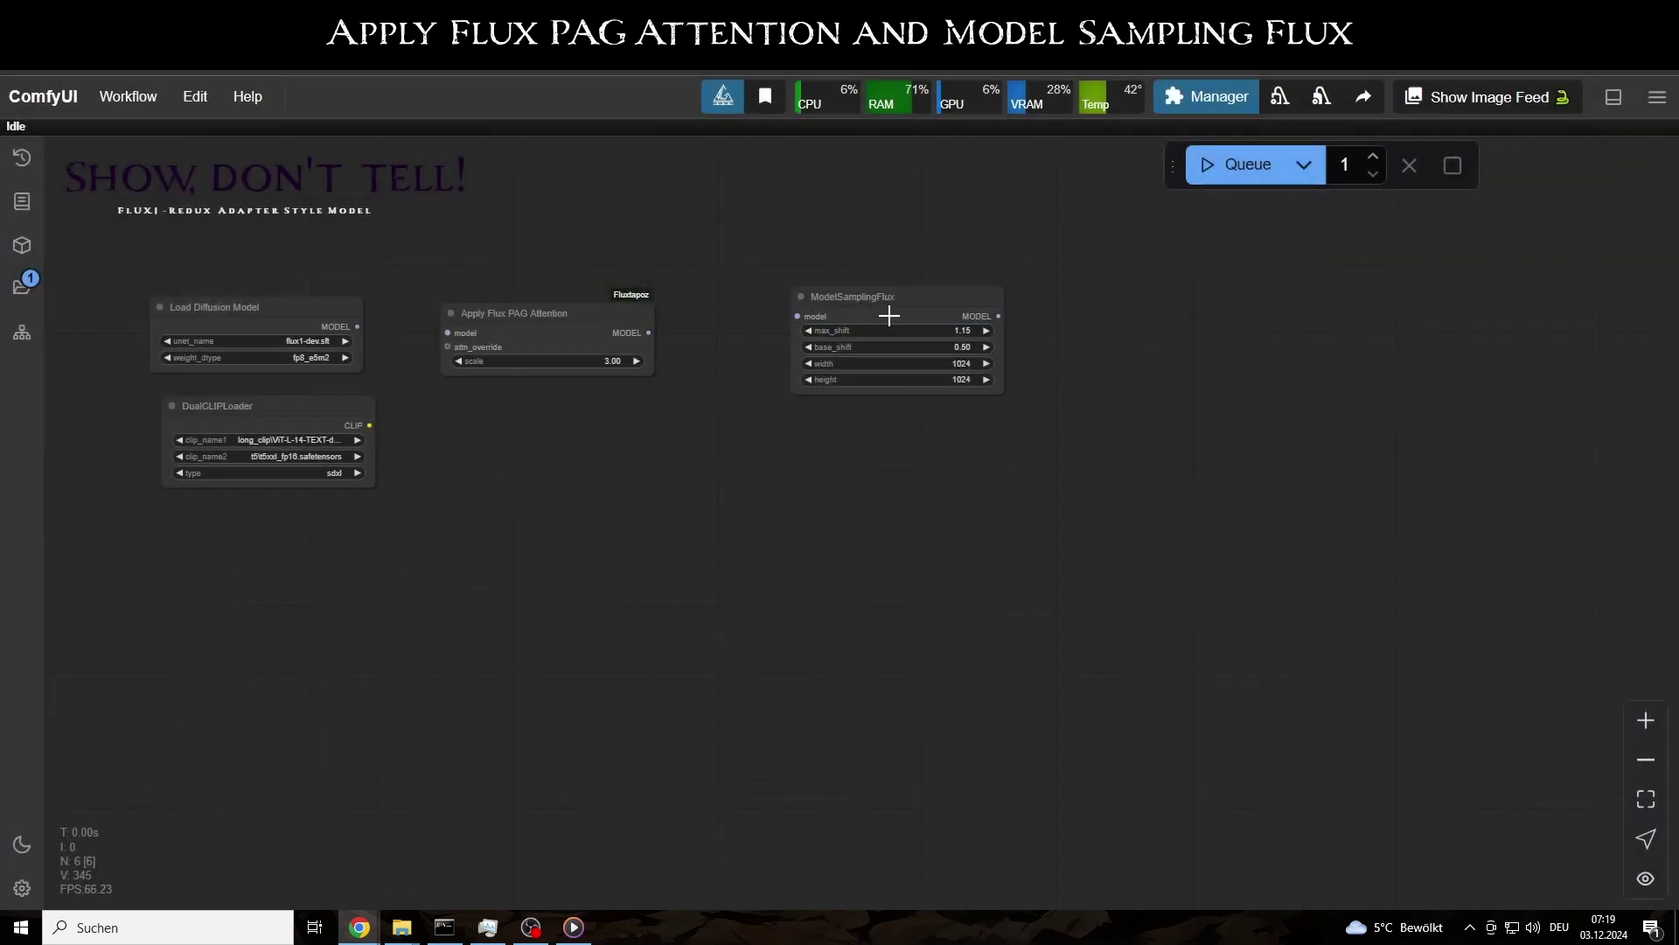
drag(893, 313, 787, 300)
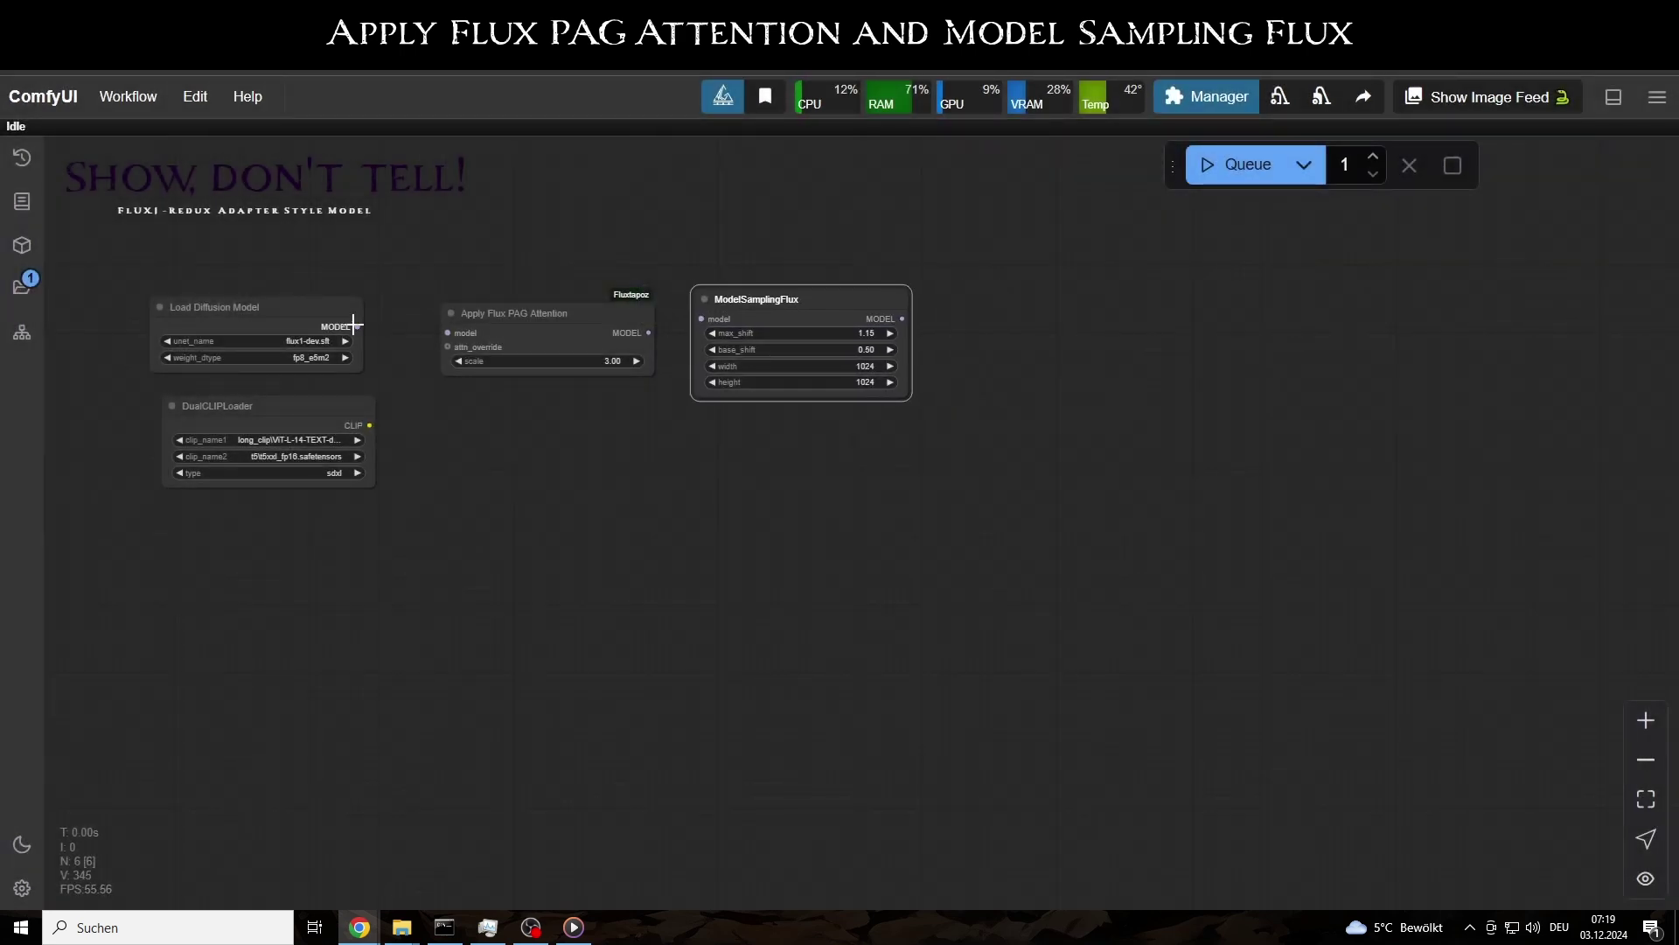
drag(357, 327, 447, 333)
drag(648, 332, 701, 320)
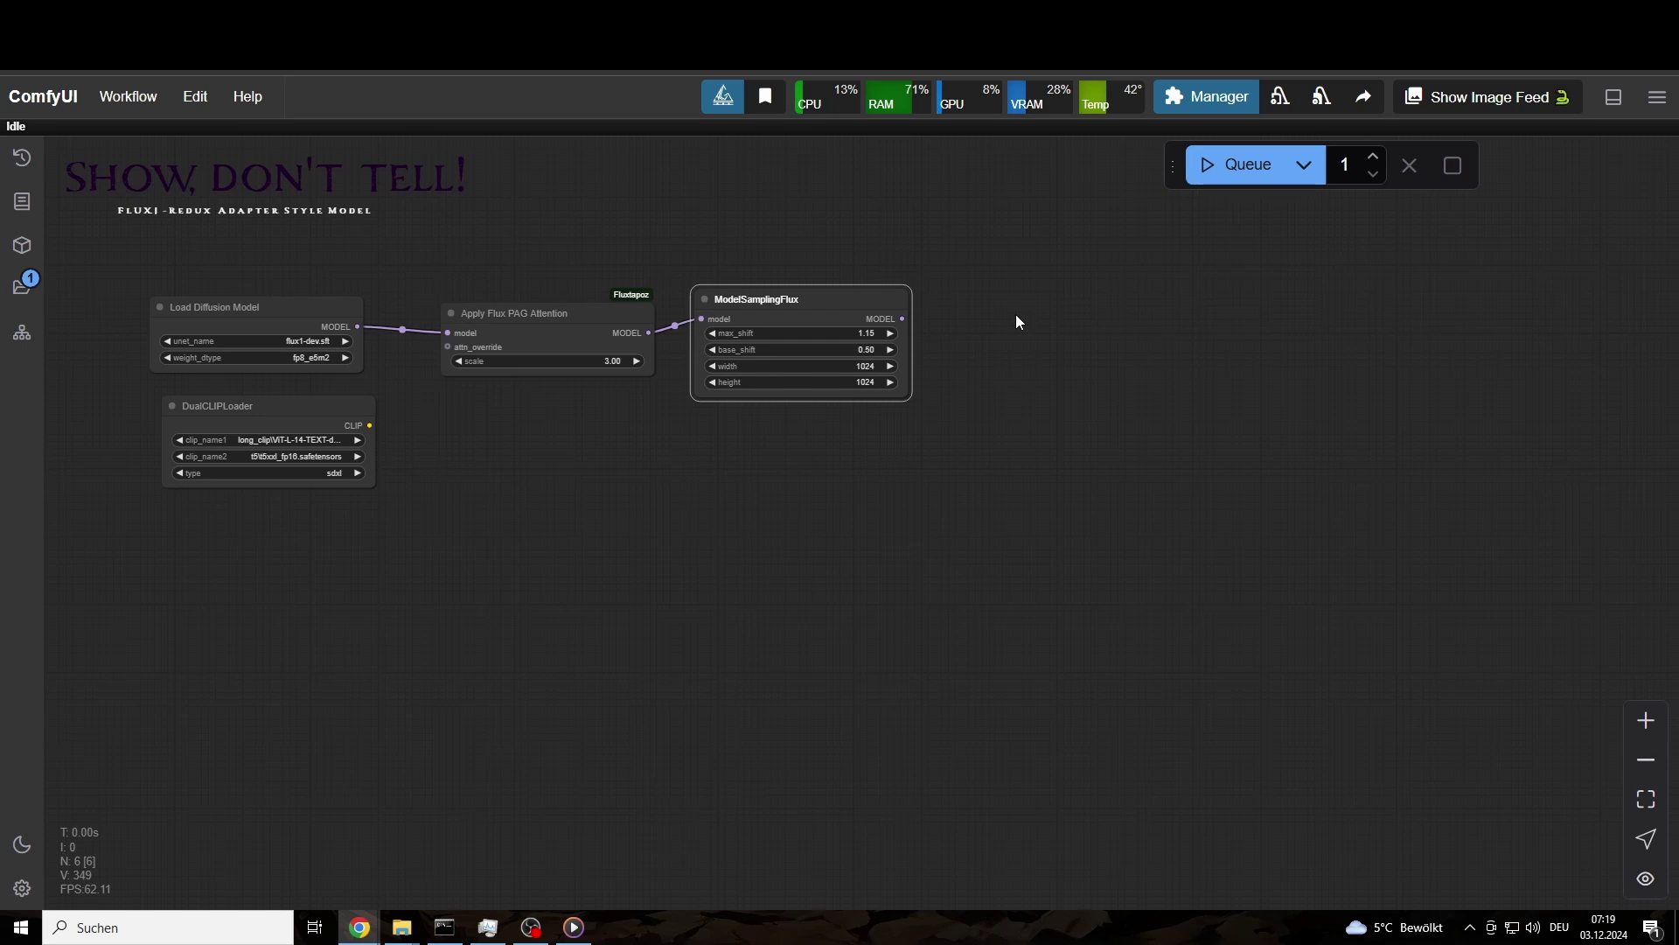
Add a Power Lora Loader (rgthree) node after the ModelSamplingFlux node.
double_click(1018, 322)
text(powerlora)
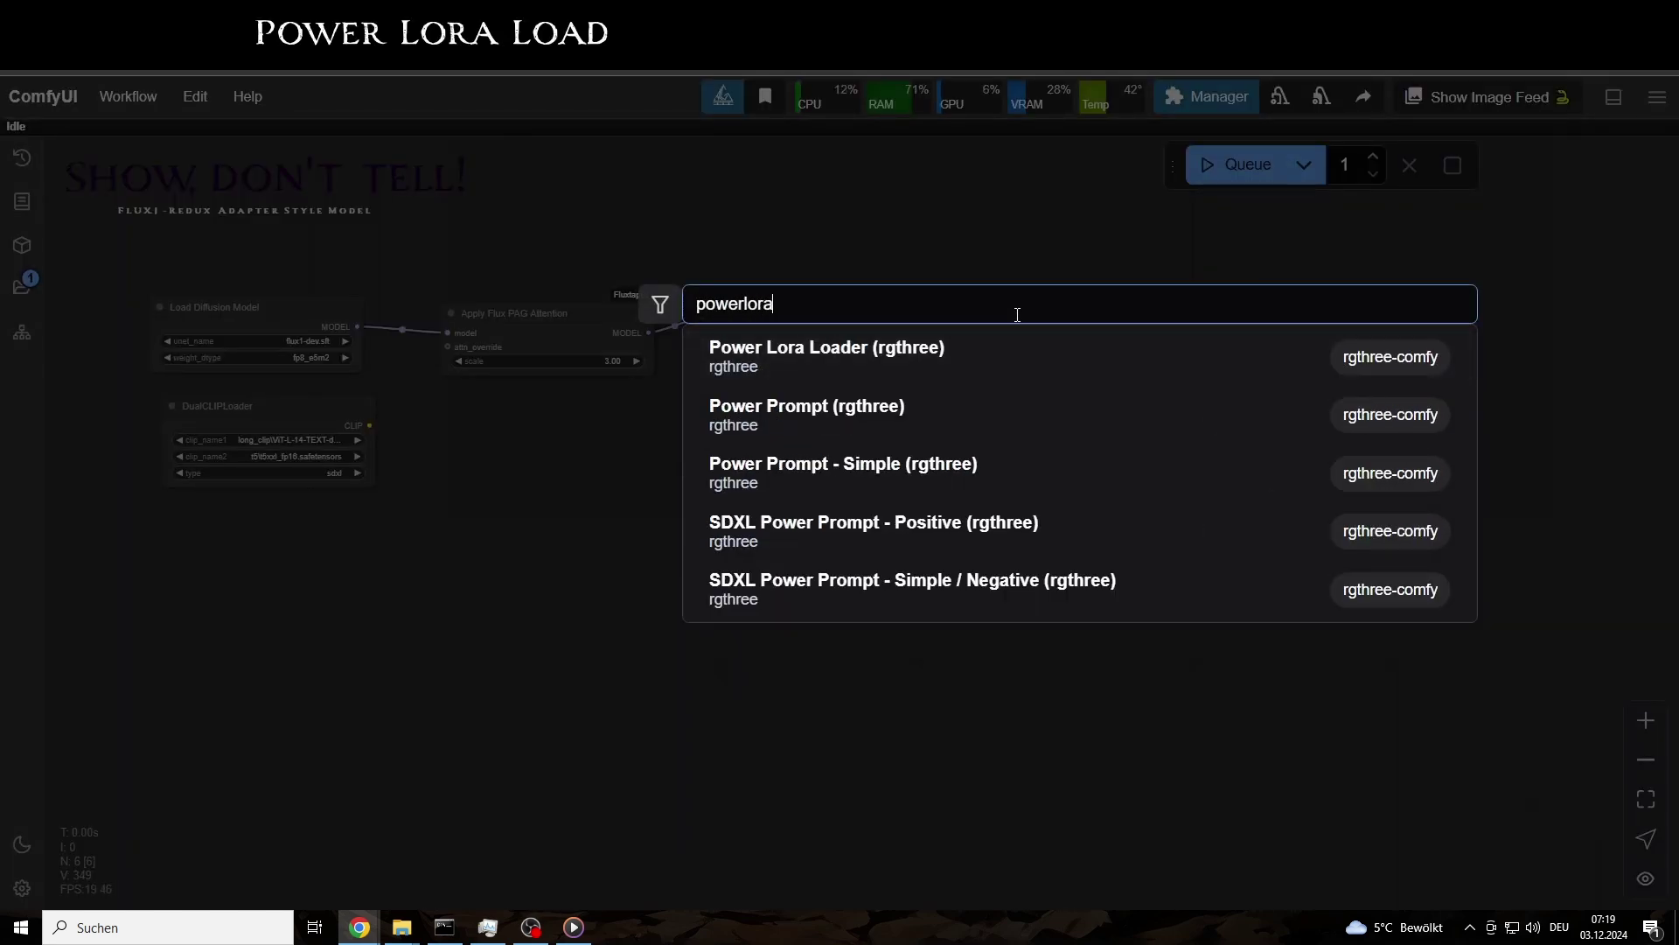
key(Return)
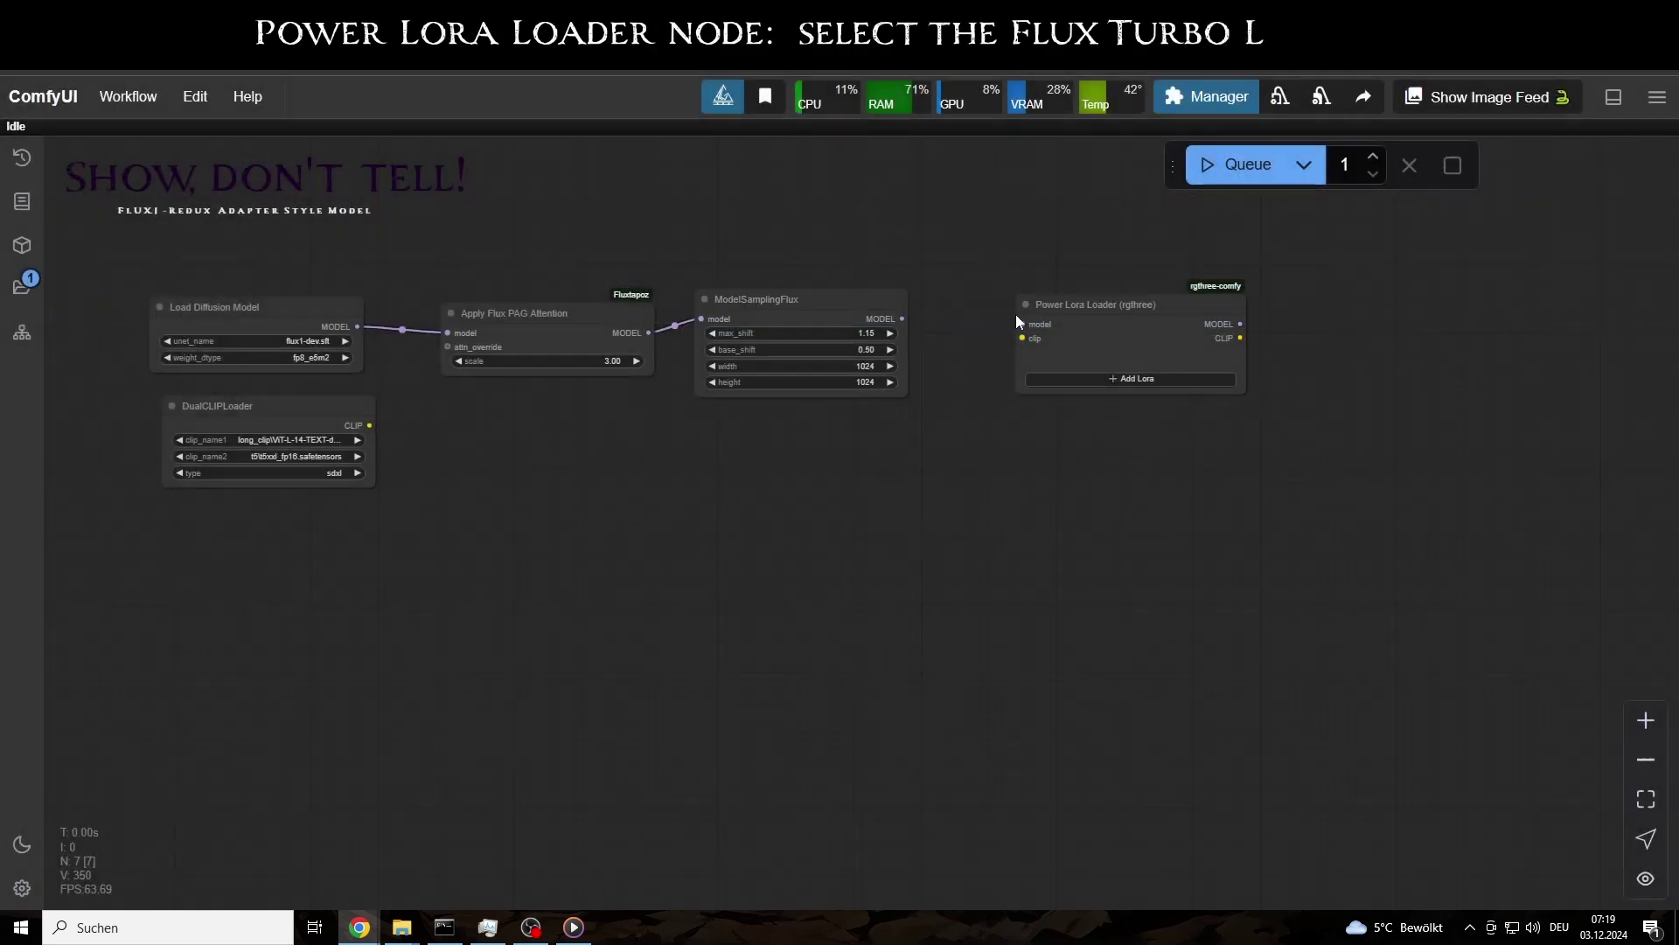
Add flux1_Turbo_Alpha.safetensors to the Power Lora Loader and connect ModelSamplingFlux's model and DualCLIPLoader's CLIP to its inputs.
click(1119, 379)
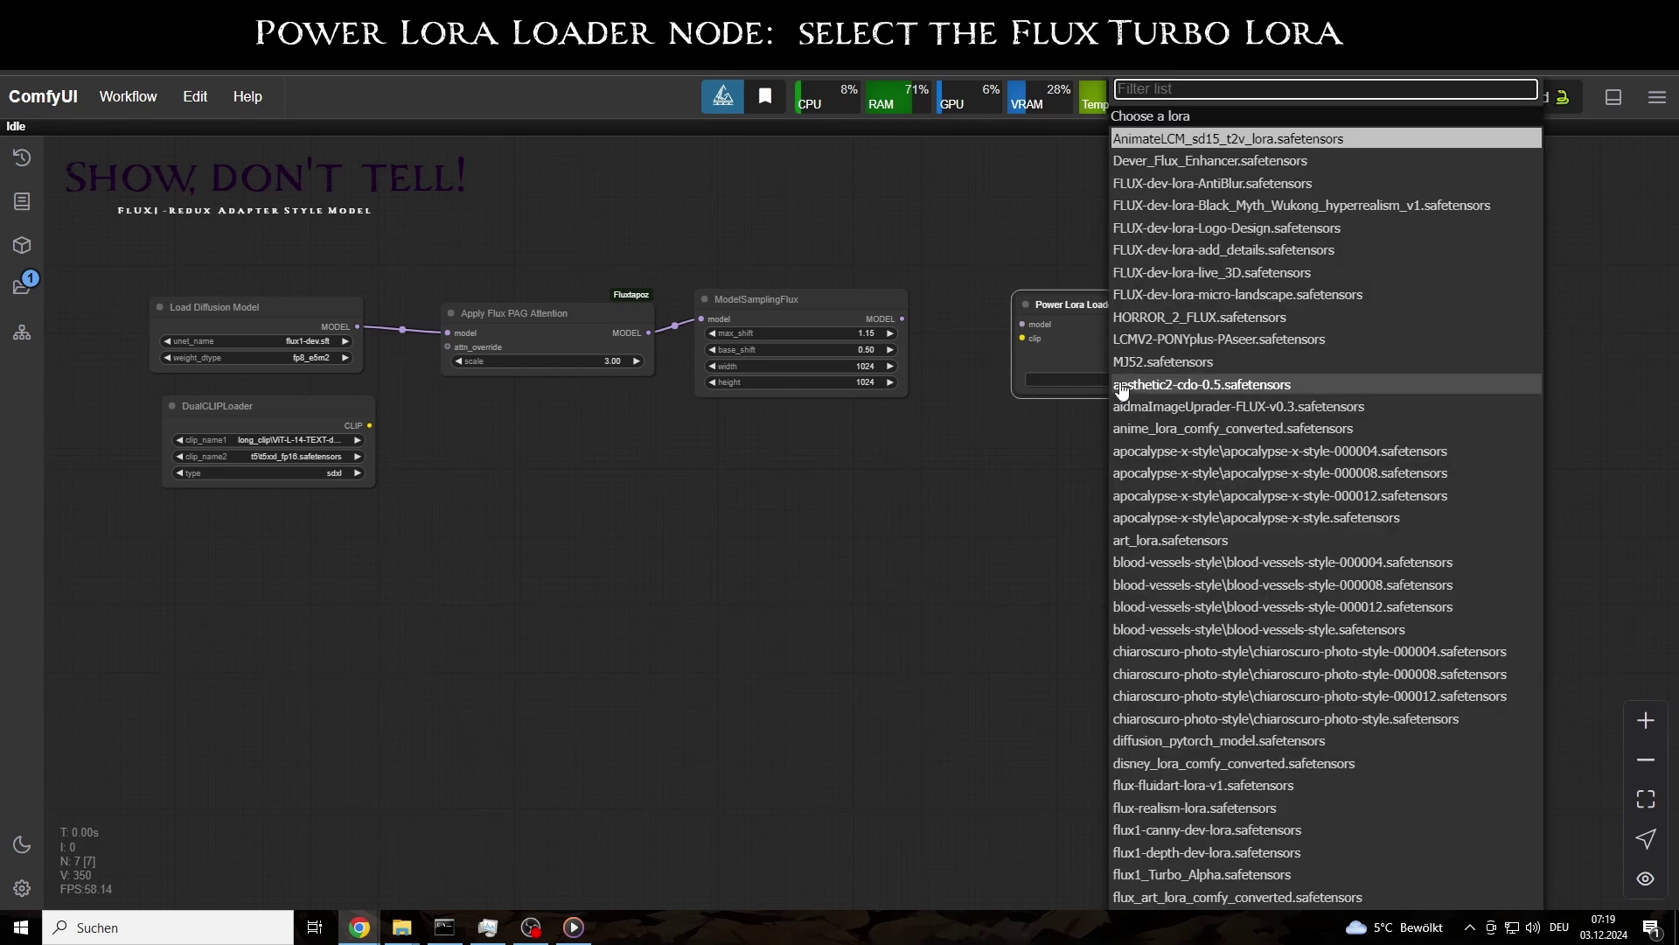
text(tur)
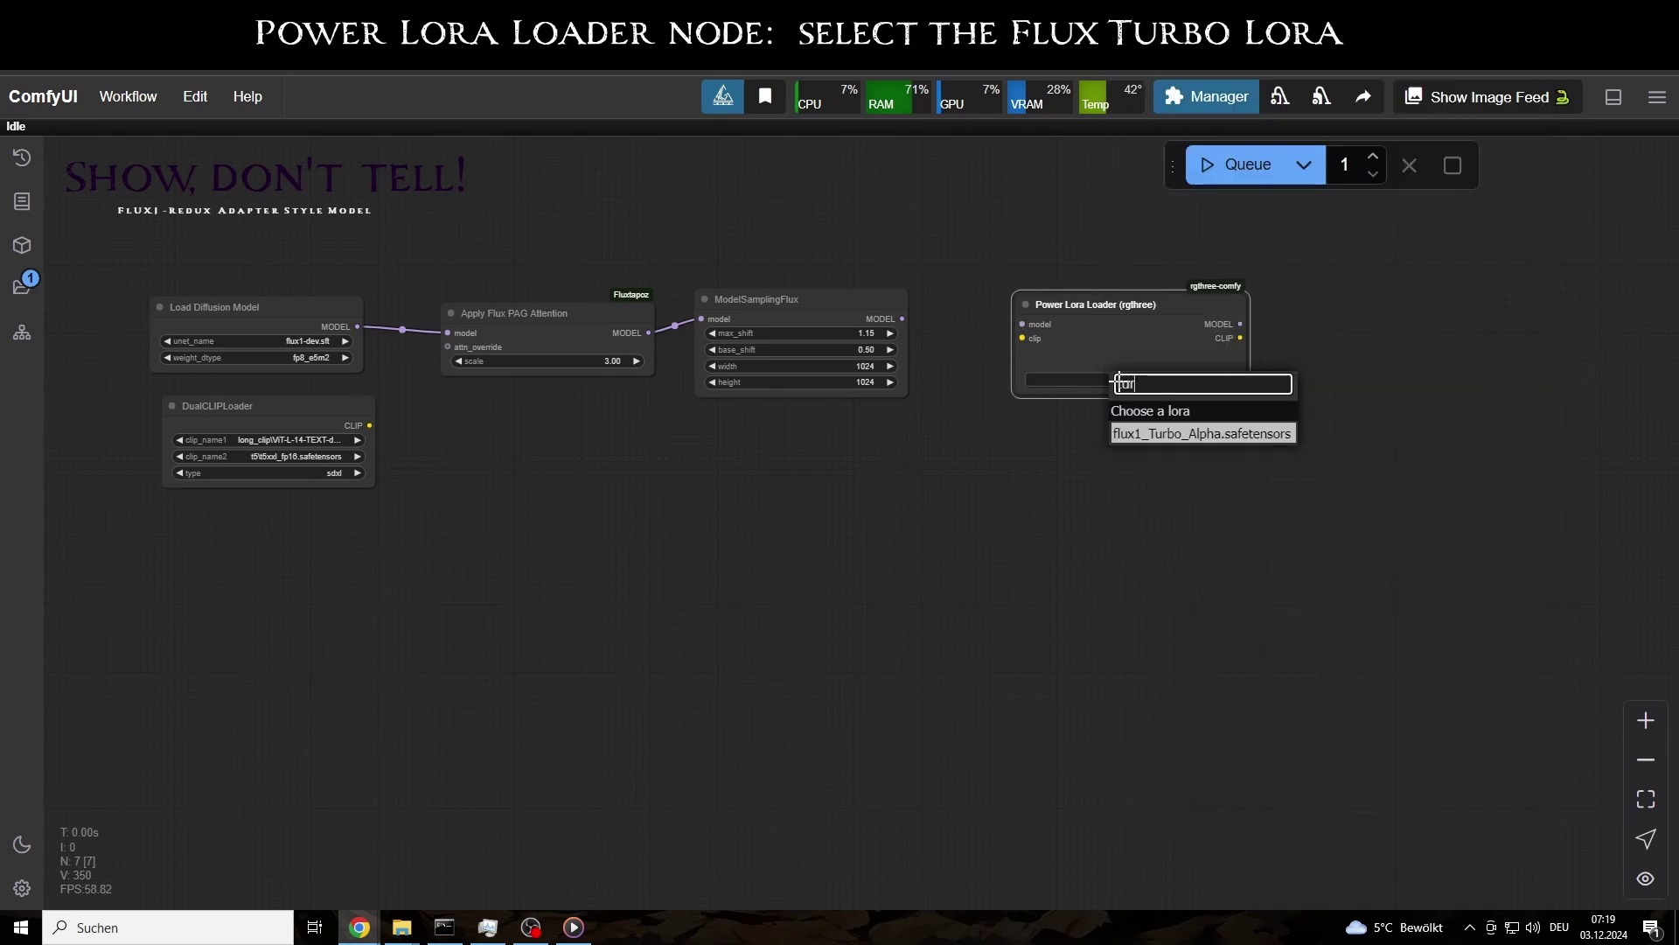
key(Return)
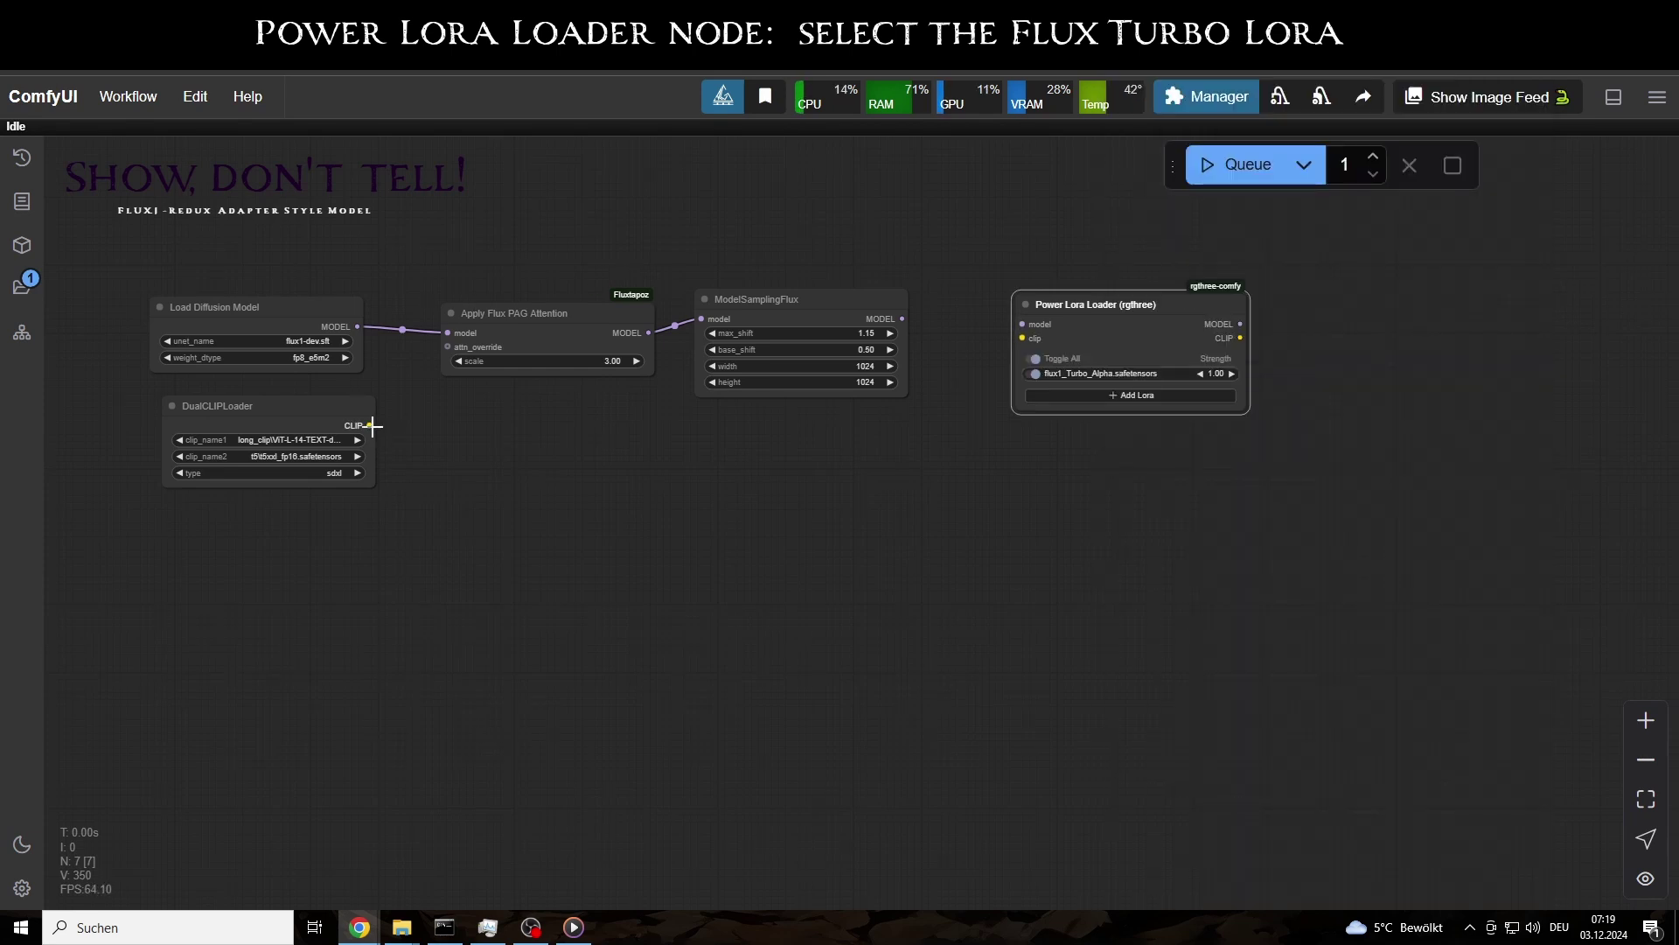
drag(905, 314, 1029, 316)
drag(370, 425, 1021, 337)
Add a CLIPTextEncodeFlux node below the Power Lora Loader.
double_click(929, 487)
text(cliptextencodef)
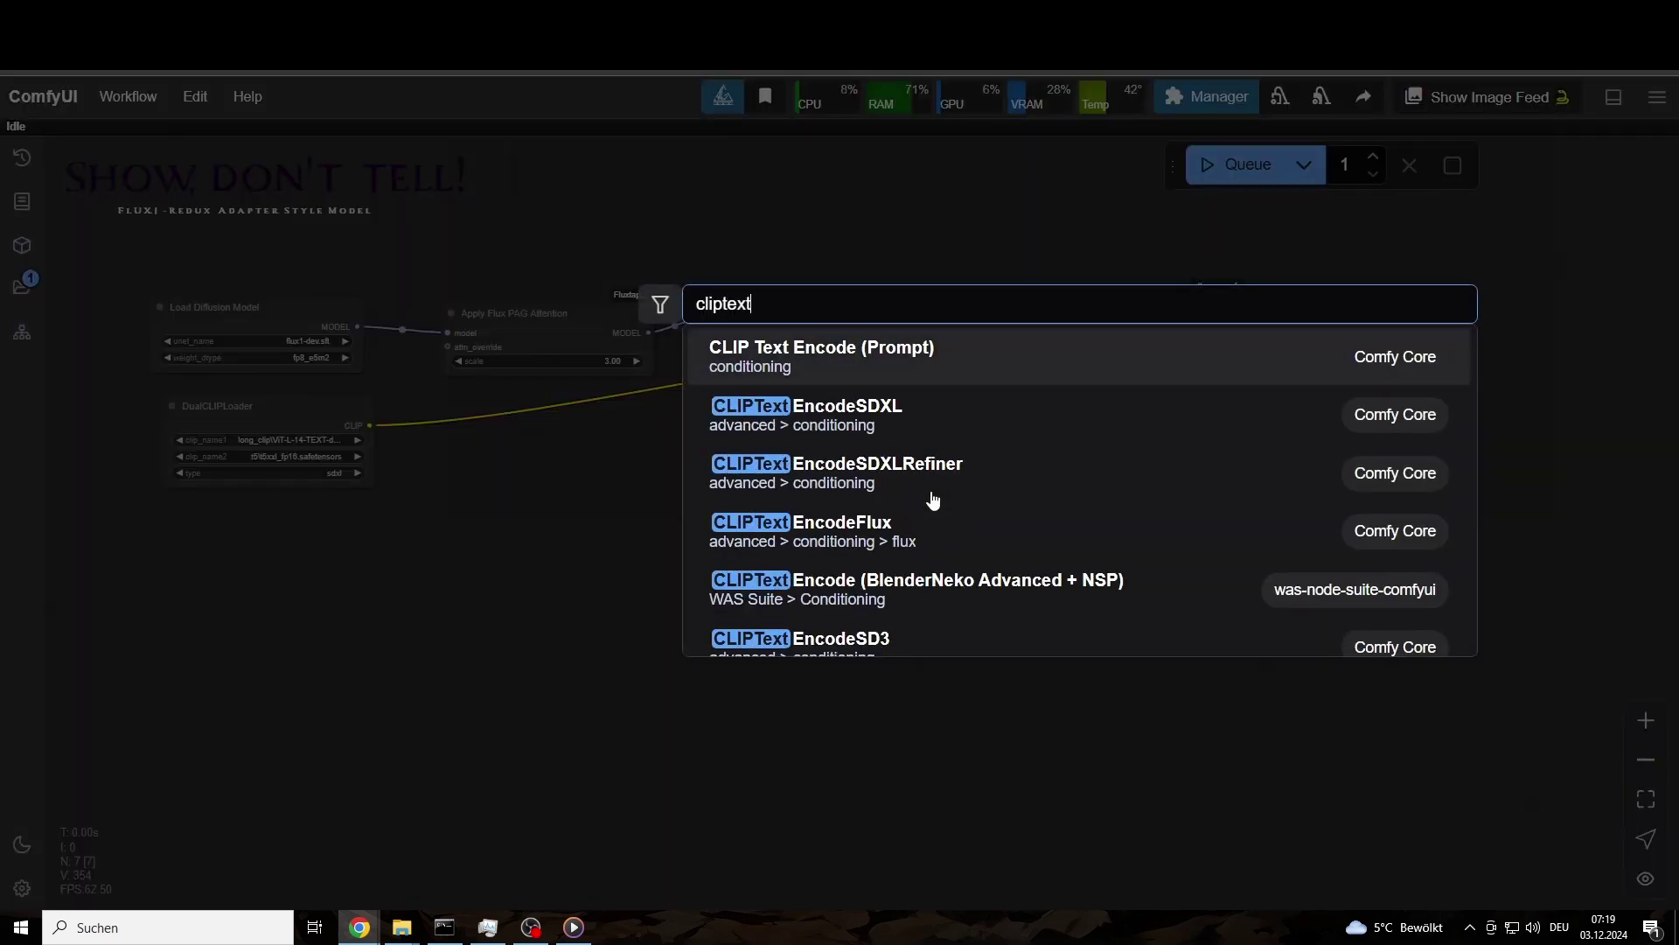
key(Return)
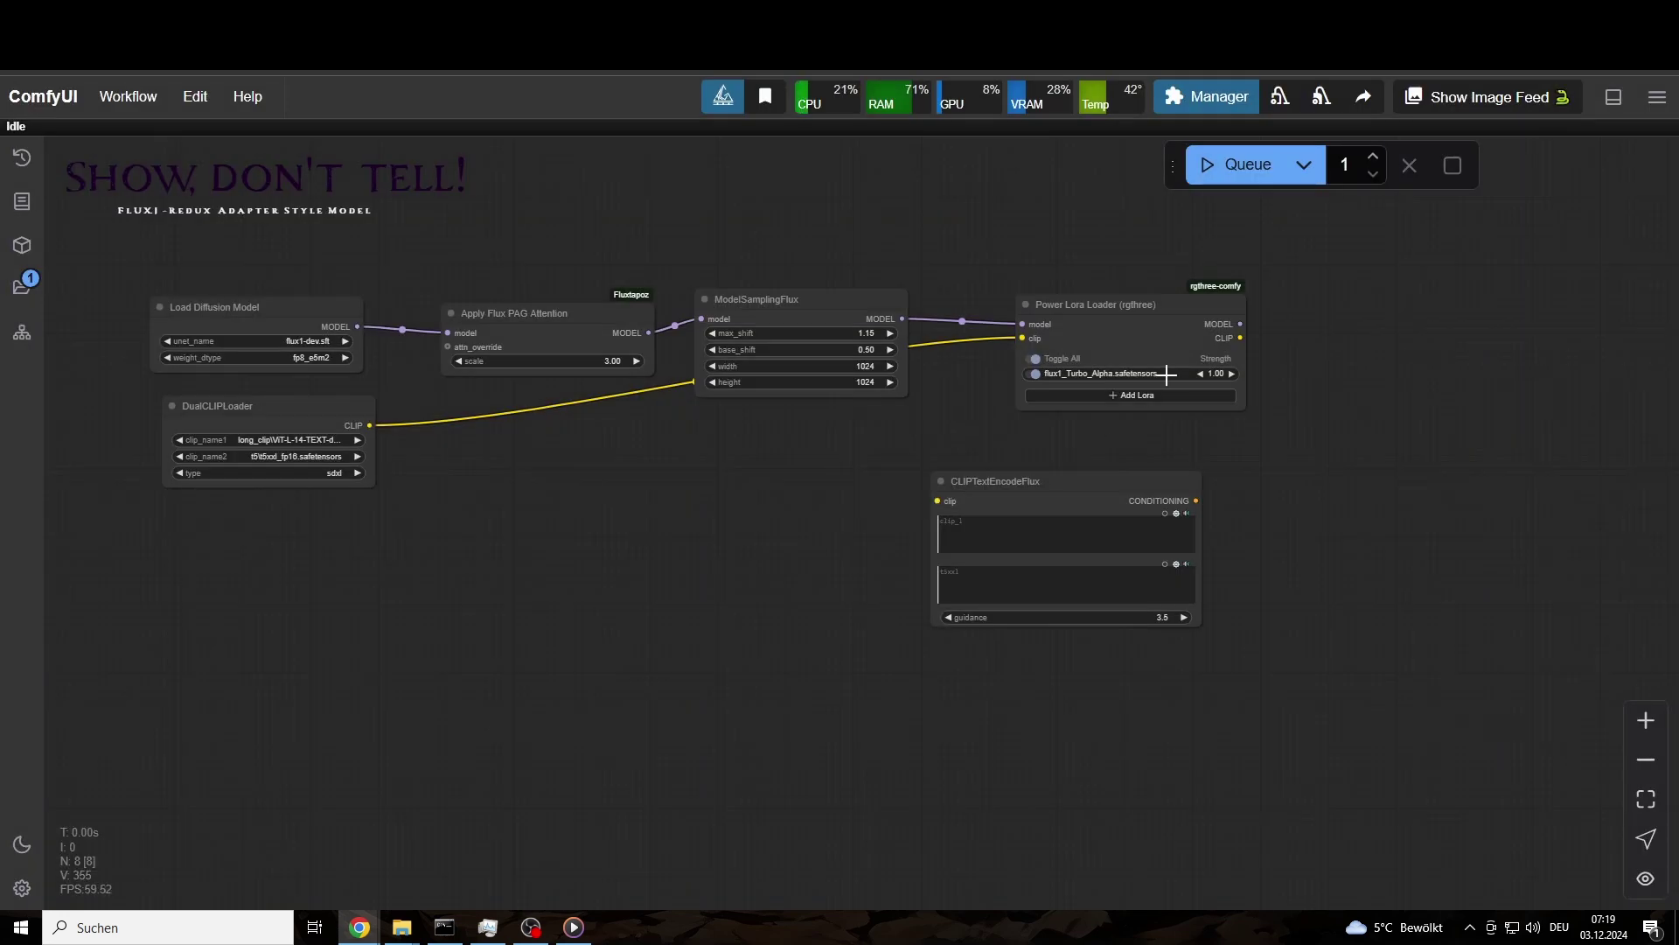
Connect the Power Lora Loader's CLIP output to CLIPTextEncodeFlux and position that node directly under the loader.
drag(1245, 339, 1006, 446)
drag(1002, 447, 700, 609)
drag(1169, 563, 922, 476)
drag(557, 513, 616, 473)
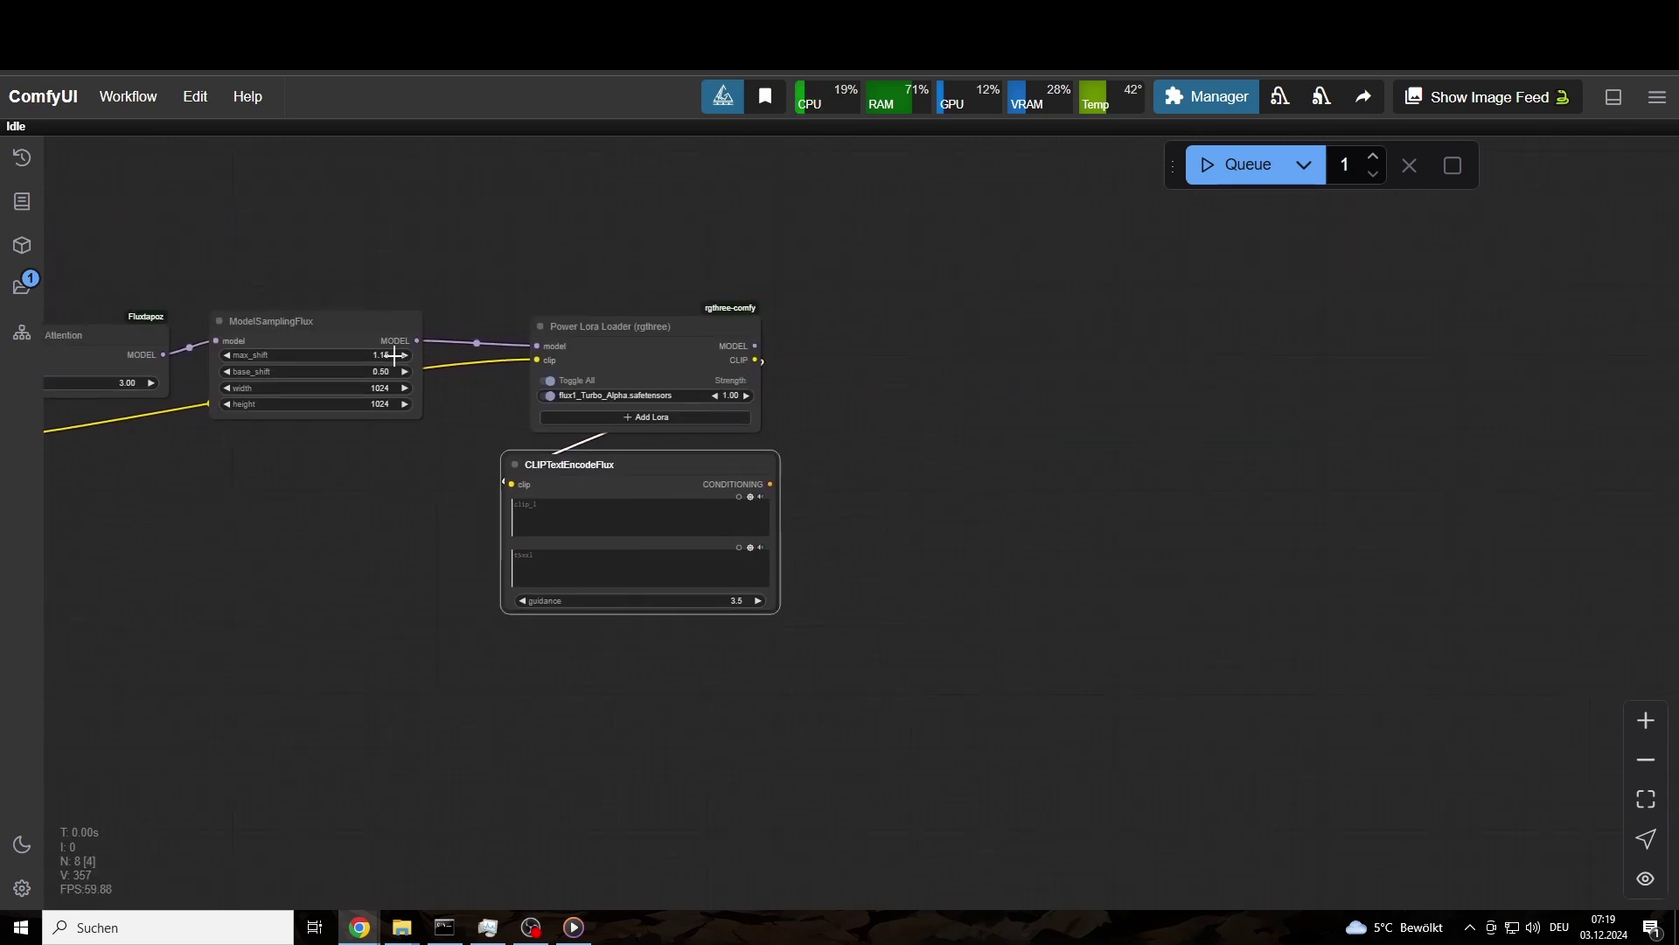
Add a KSamplerSelect node in the free area beside the Power Lora Loader.
double_click(874, 354)
text(ksam)
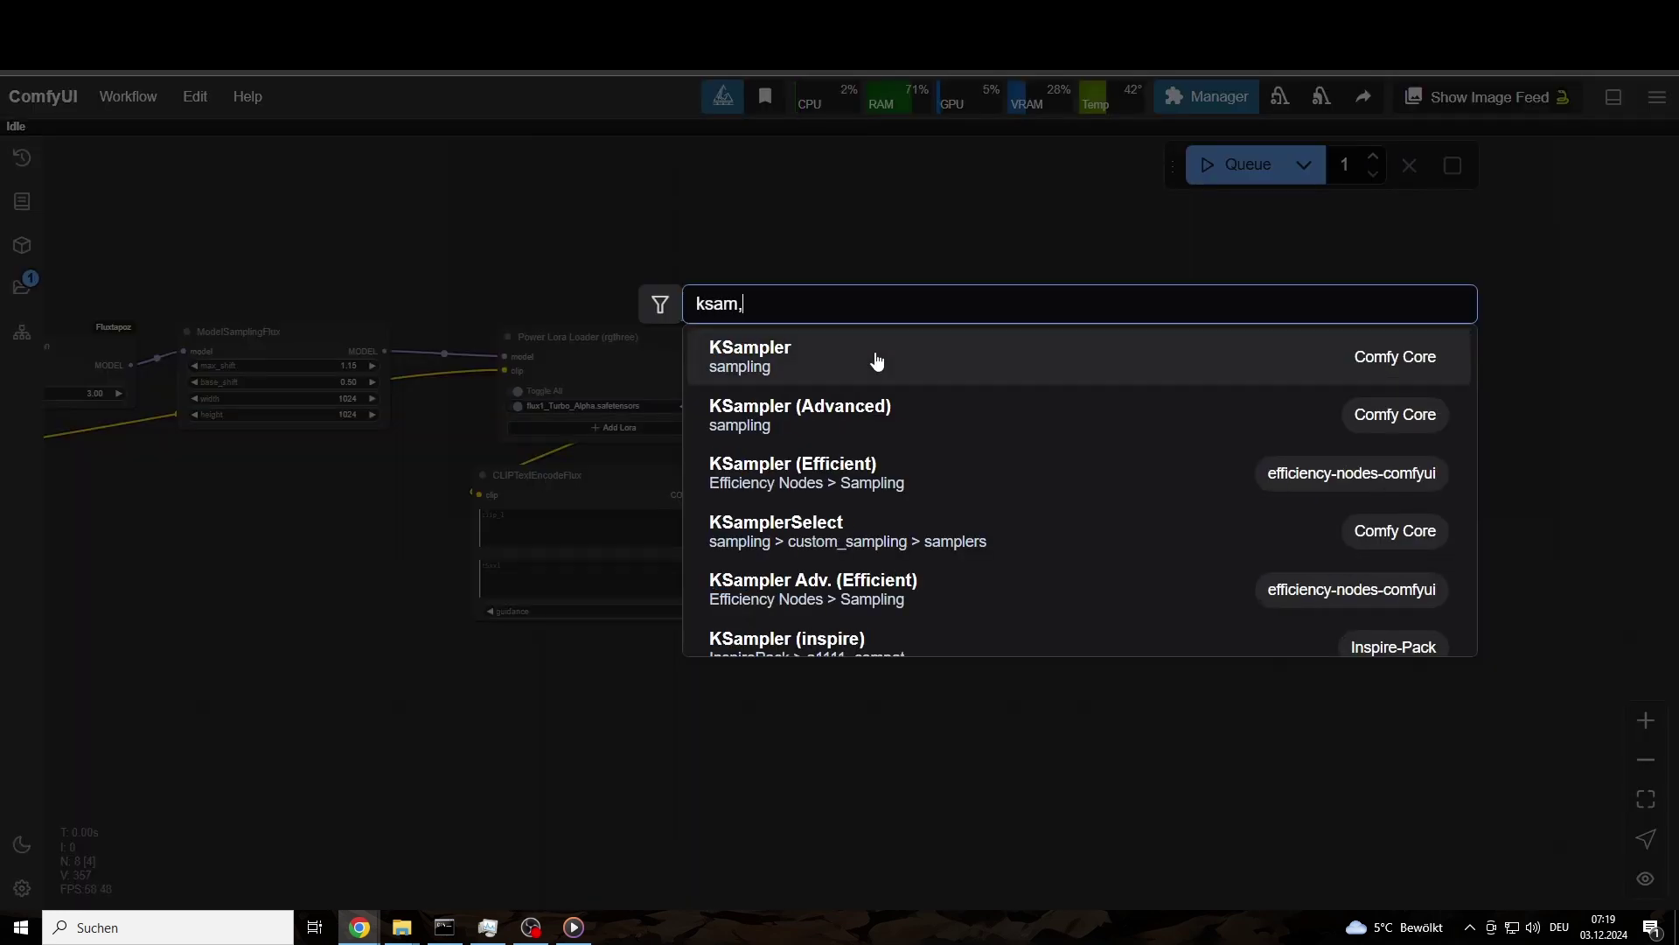
text(plersel)
key(Return)
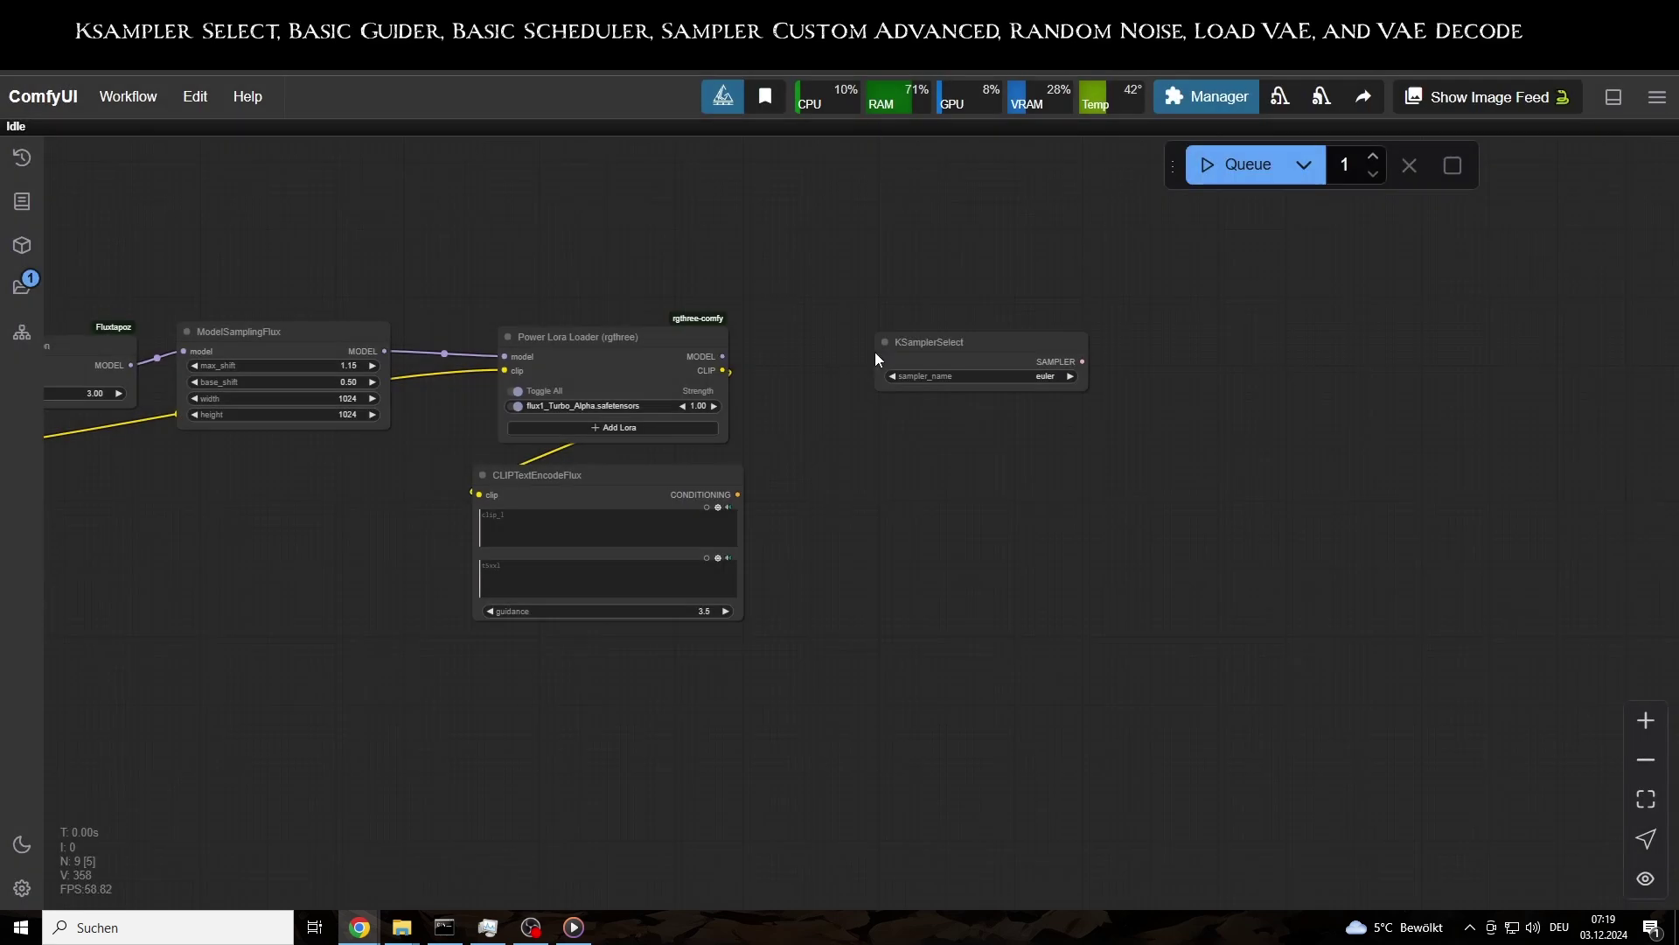
Add a BasicGuider and a BasicScheduler node stacked below KSamplerSelect.
key(alt+Tab)
double_click(939, 442)
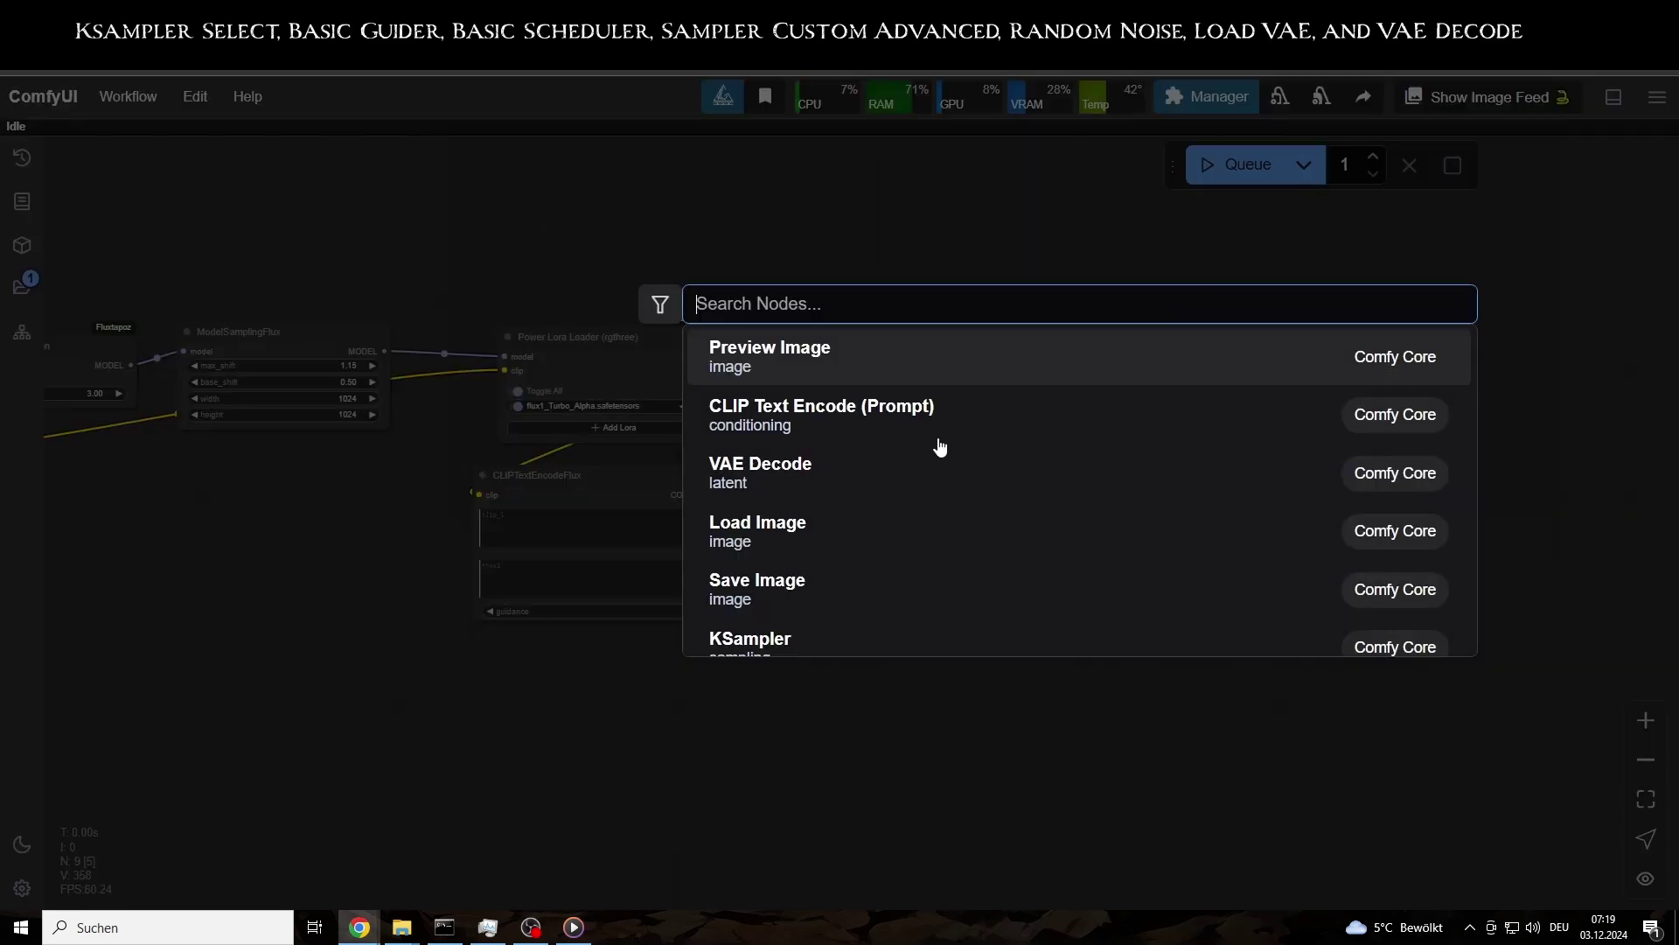
text(basic)
key(Down)
key(Return)
double_click(975, 511)
text(basi)
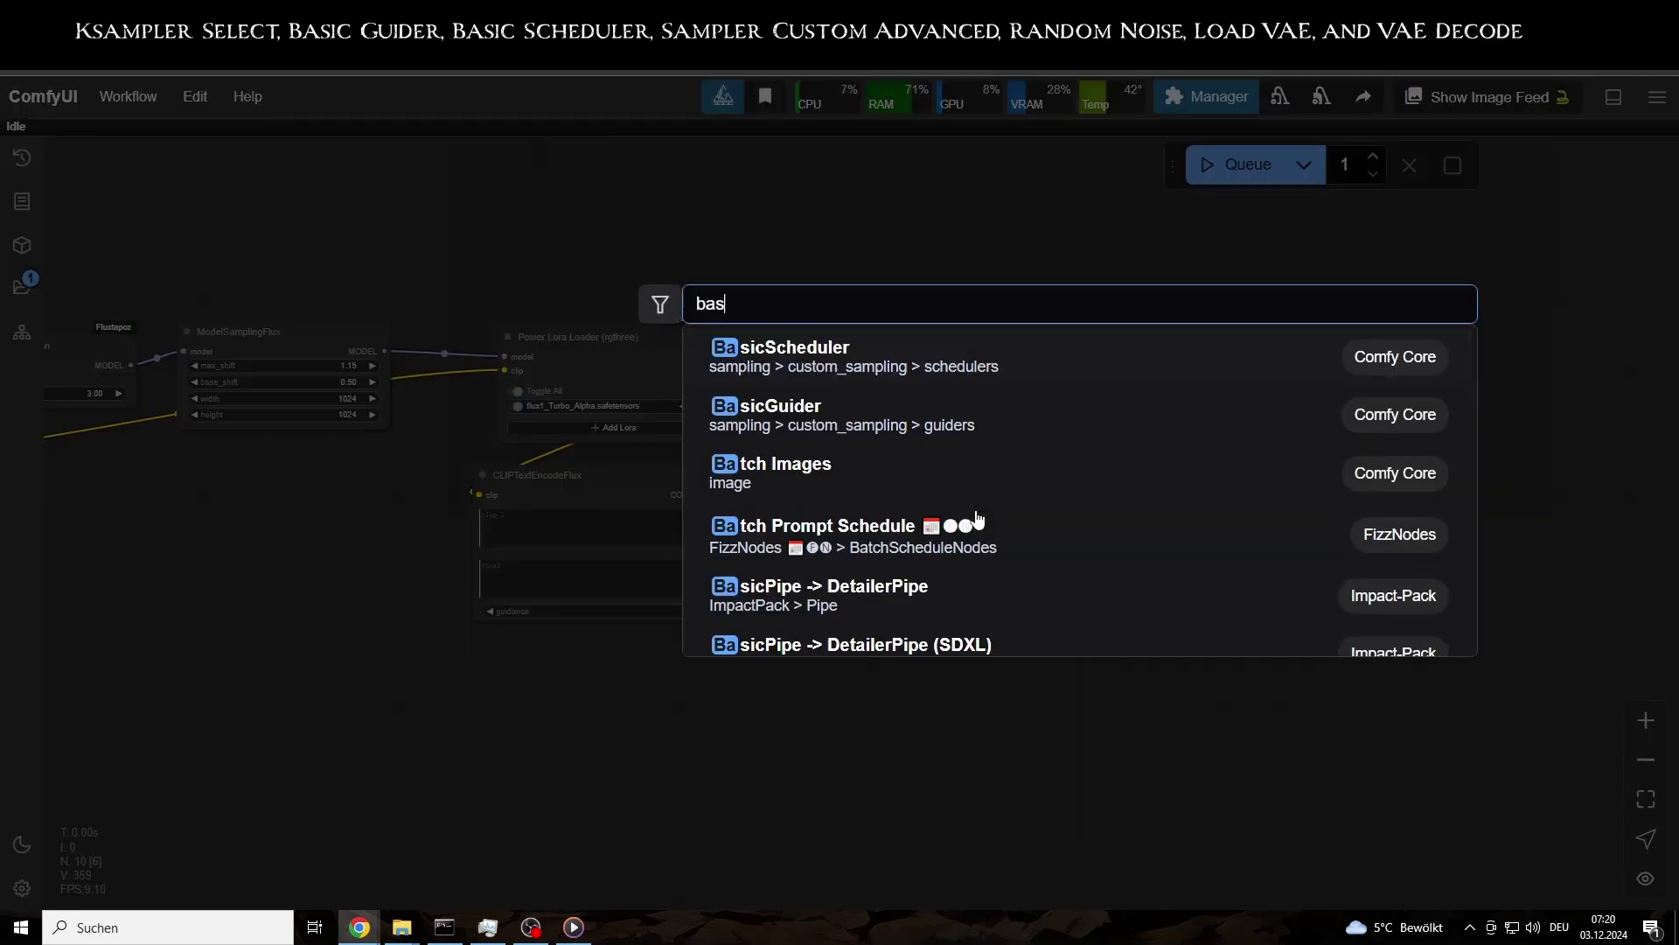
key(Return)
Add a SamplerCustomAdvanced node beside the KSamplerSelect, BasicGuider and BasicScheduler nodes.
drag(1269, 382, 986, 382)
double_click(977, 367)
text(sampler)
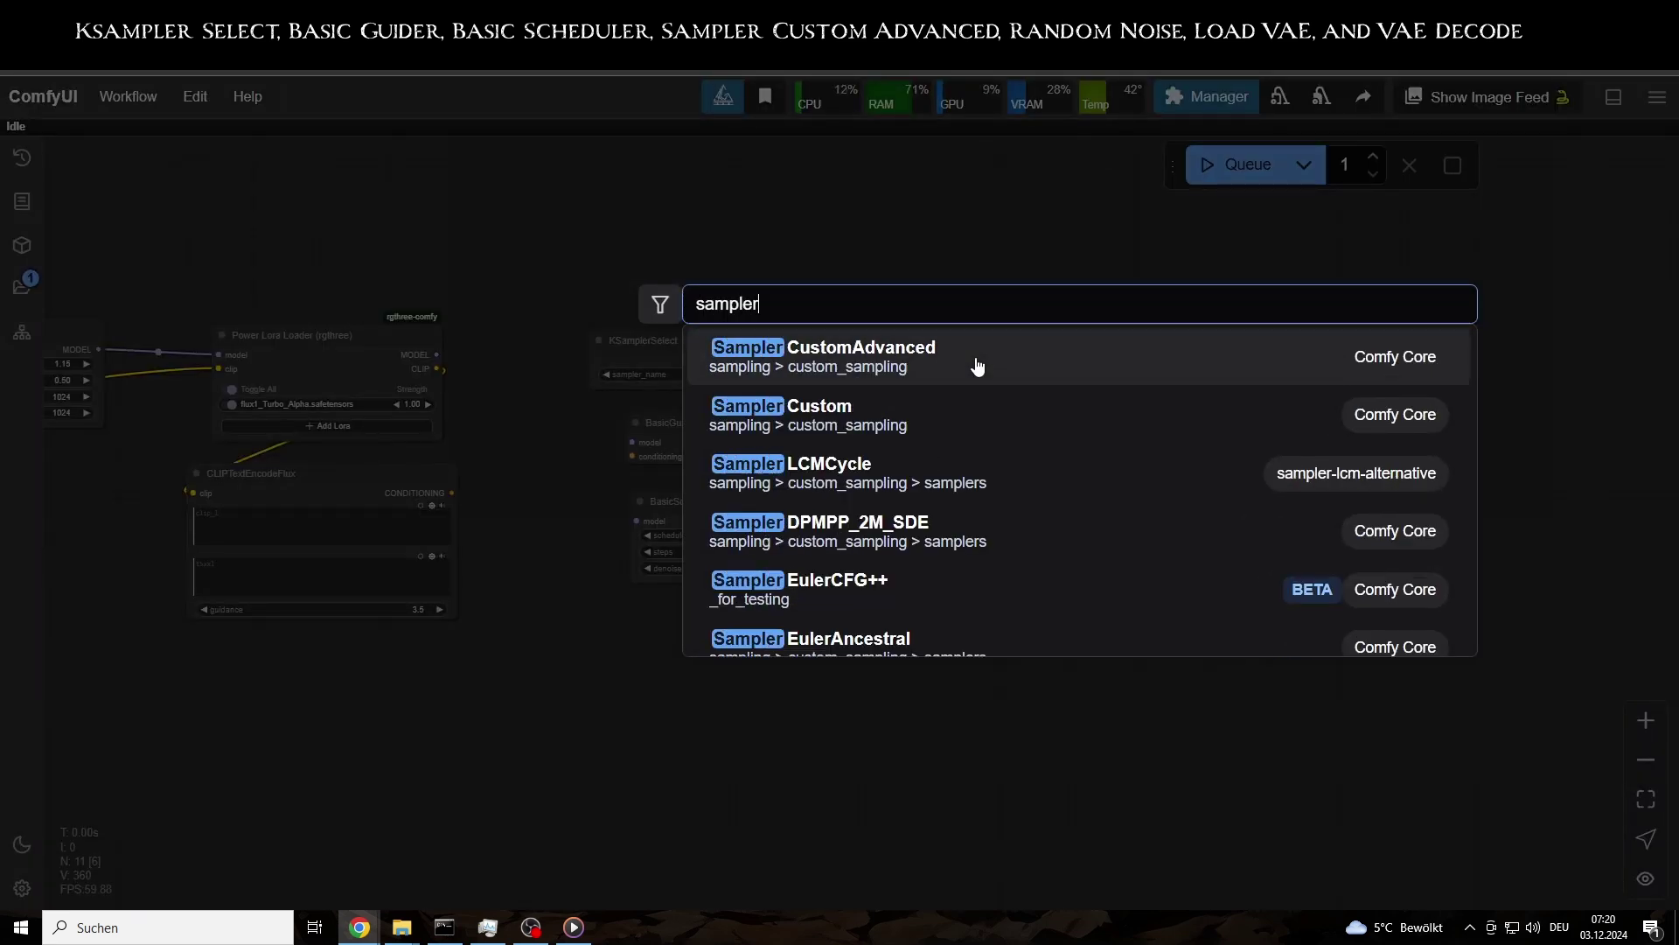
text(cus)
key(Return)
Add a RandomNoise node above the SamplerCustomAdvanced node.
double_click(889, 276)
text(random)
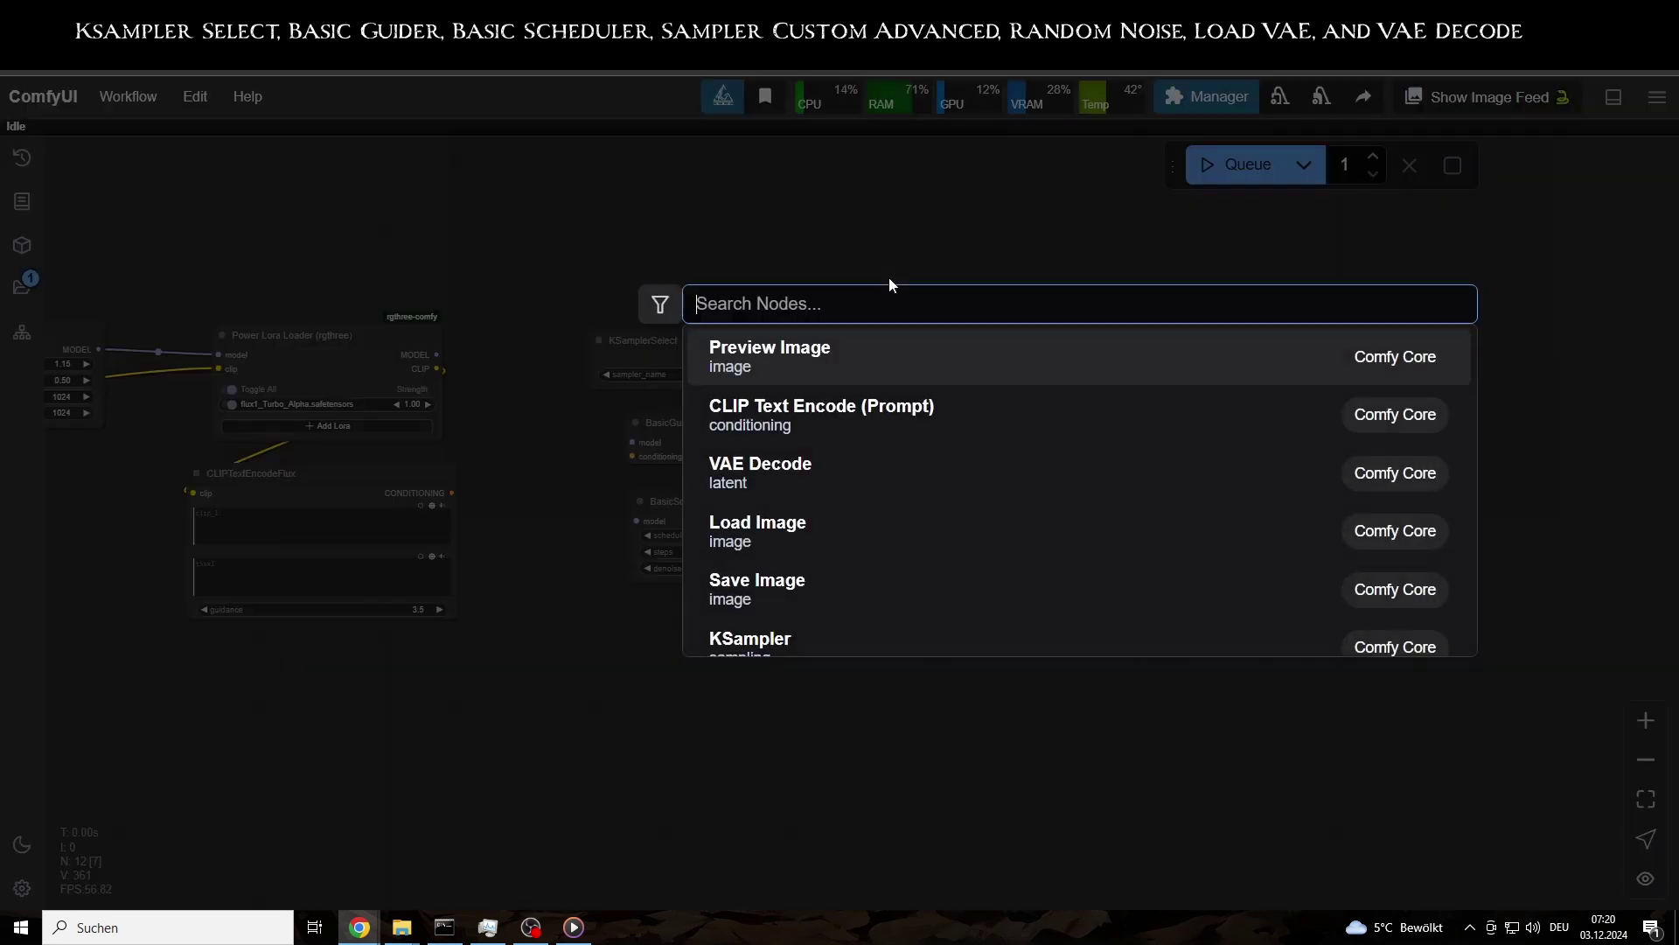
key(Return)
drag(979, 281, 952, 278)
Add VAE Decode, Load VAE with flux_vae.safetensors and Save Image nodes, connected after SamplerCustomAdvanced.
drag(1192, 369, 1183, 251)
click(1275, 476)
click(1214, 357)
click(1285, 281)
click(1295, 341)
drag(1393, 384, 1354, 462)
click(1387, 615)
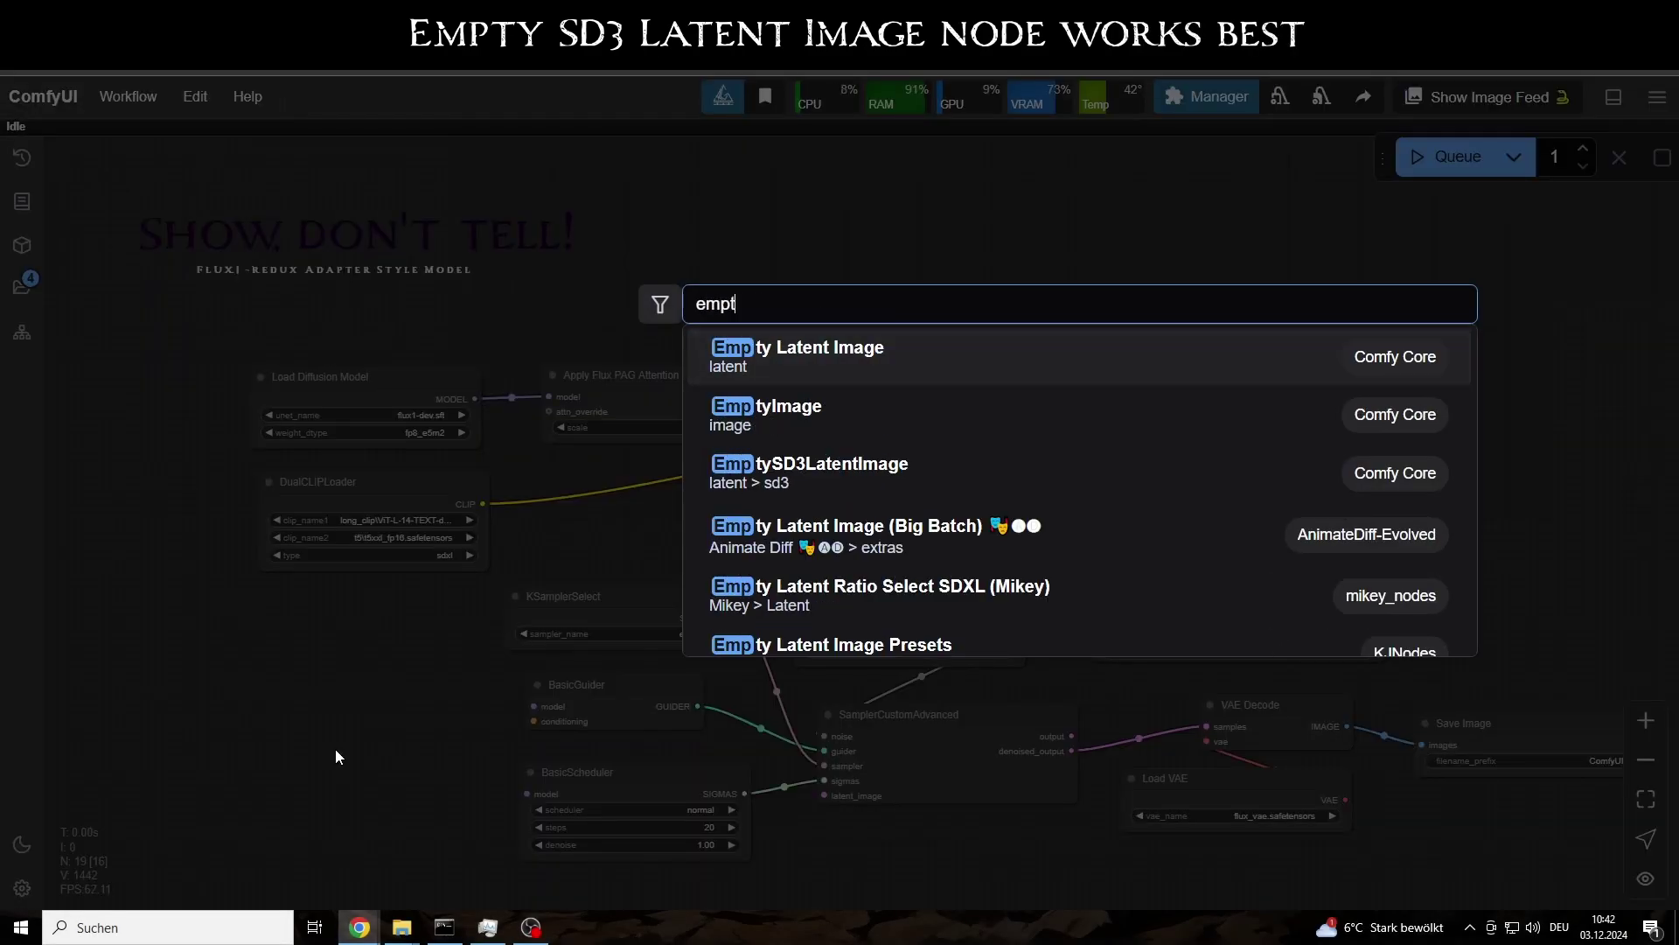
Add an EmptySD3LatentImage node beside BasicScheduler and connect its latent to SamplerCustomAdvanced's latent_image input.
key(Down)
key(Down)
key(Return)
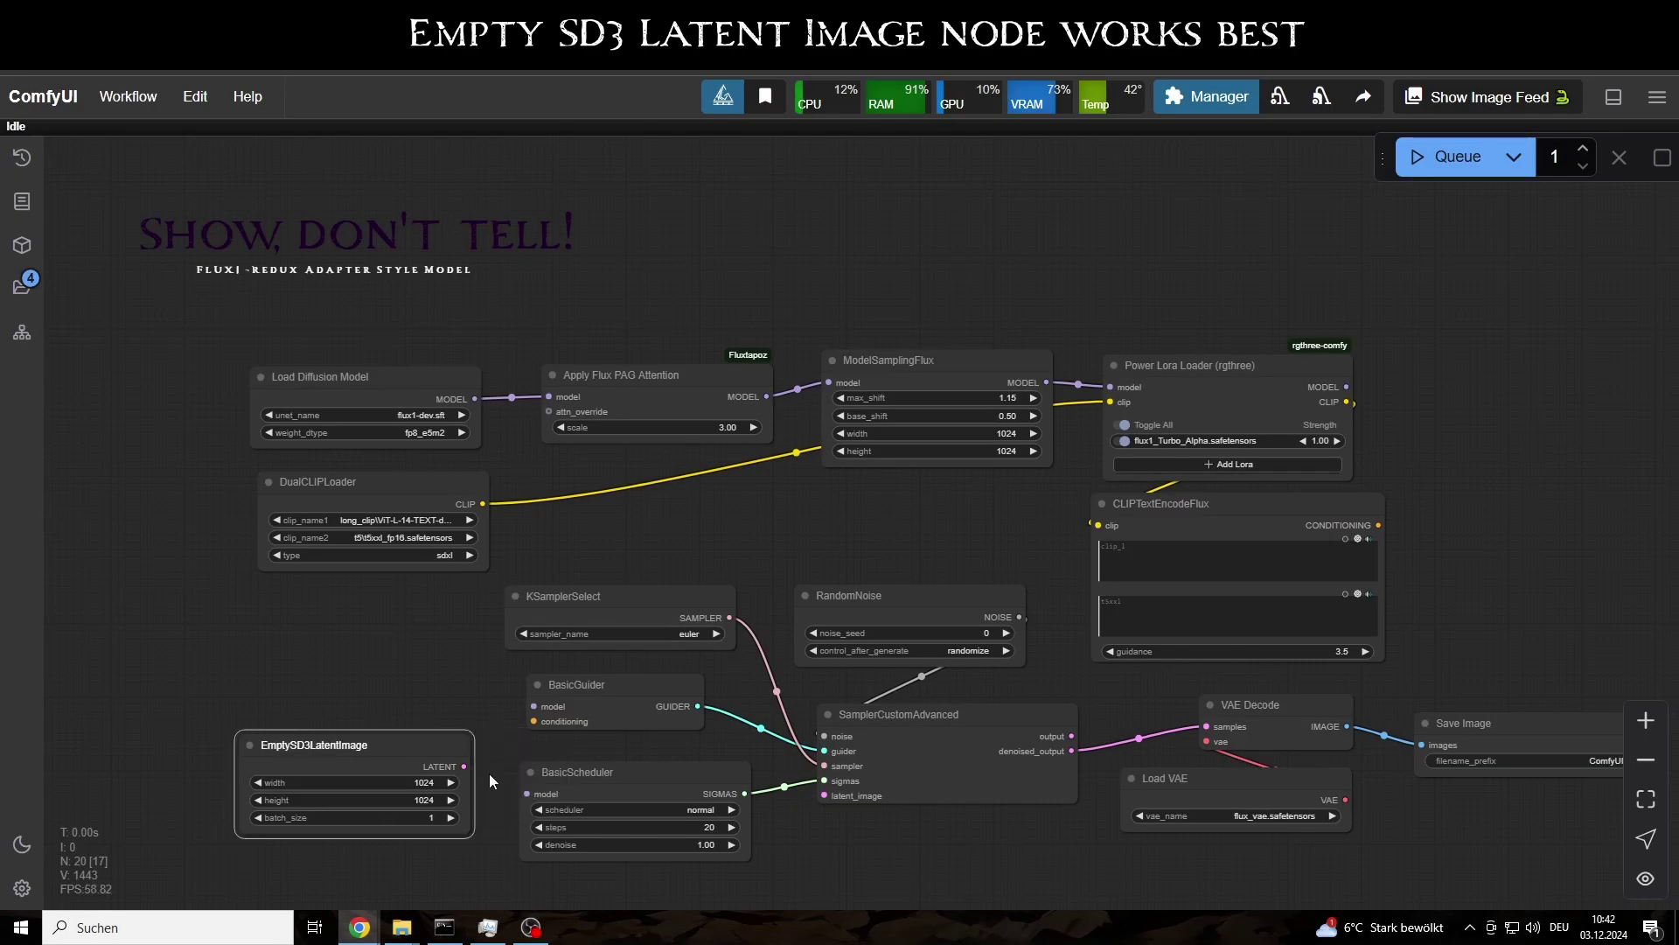
drag(463, 766, 824, 795)
drag(380, 765, 412, 783)
Add an Easy Resolution Picker node near the EmptySD3LatentImage node.
double_click(229, 649)
text(ea)
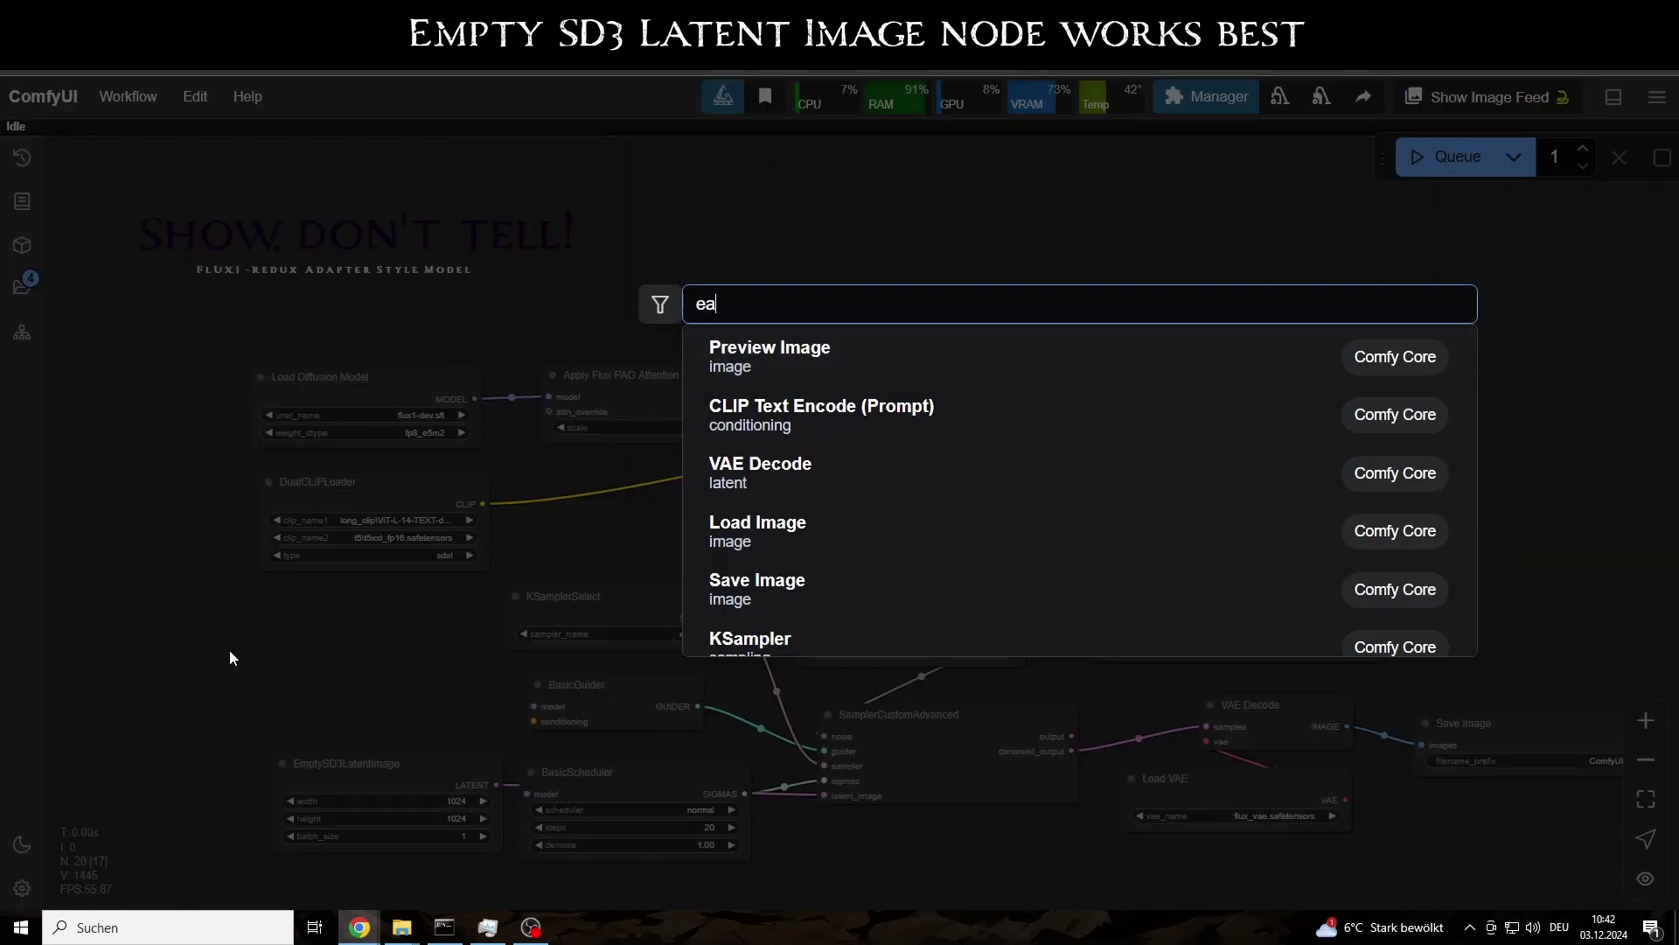
text(sy re)
key(Return)
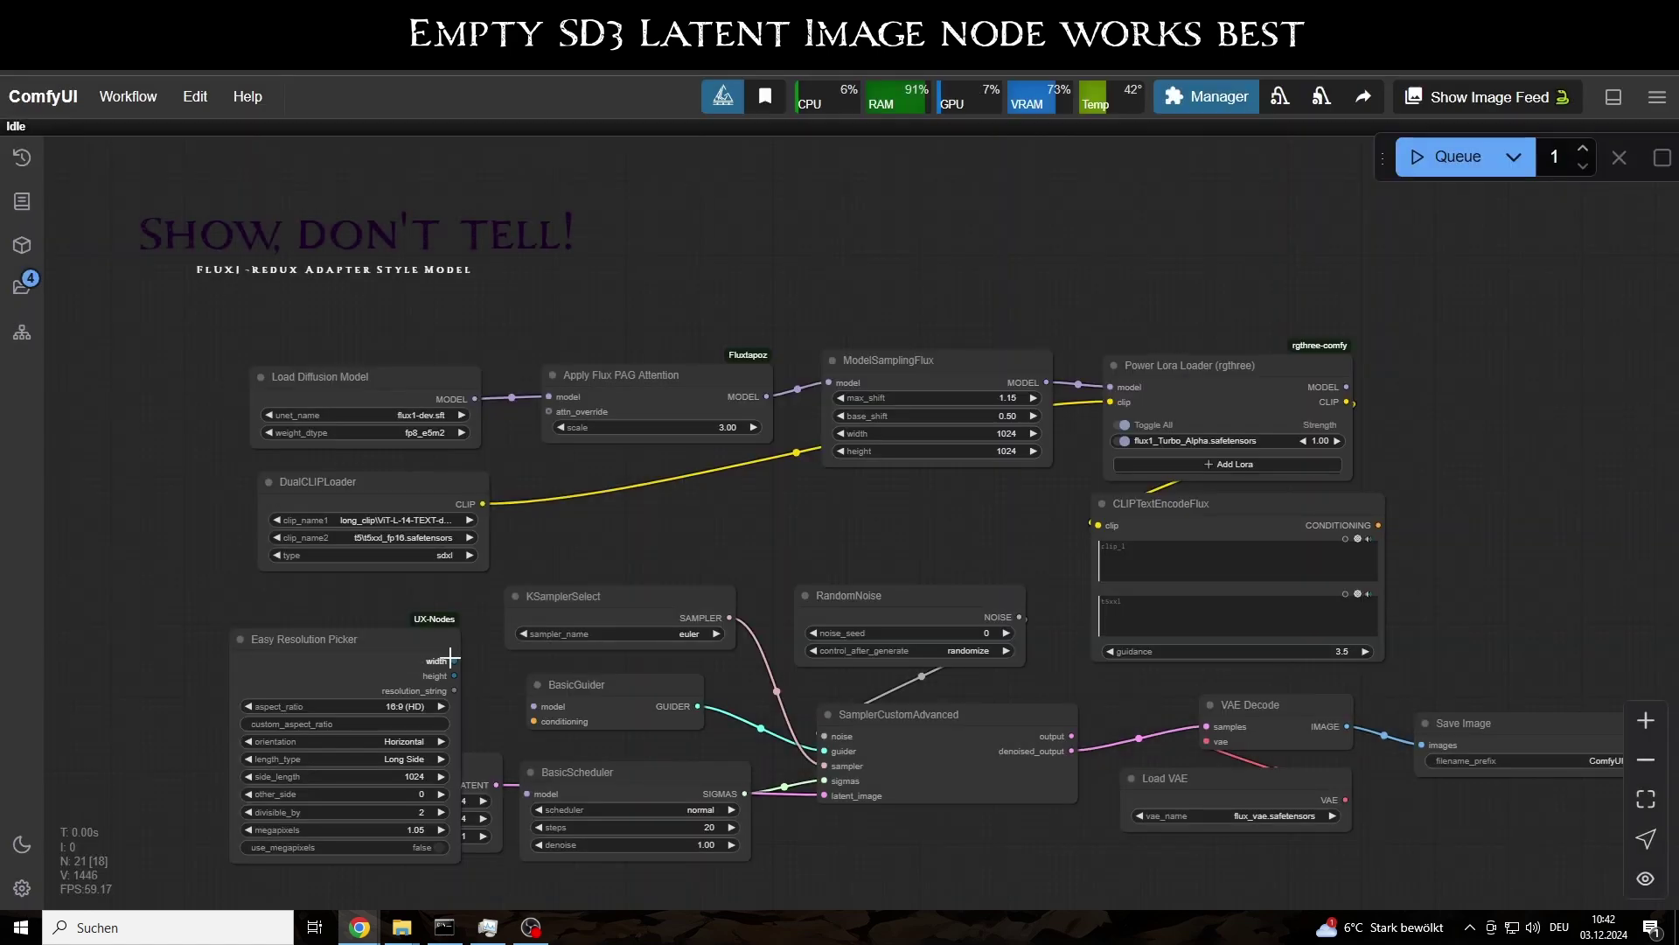
Convert EmptySD3LatentImage's width and height to inputs and connect them to the Easy Resolution Picker's width and height outputs.
drag(394, 657, 263, 667)
drag(408, 767, 410, 750)
right_click(411, 758)
click(468, 767)
click(719, 767)
right_click(450, 776)
click(489, 739)
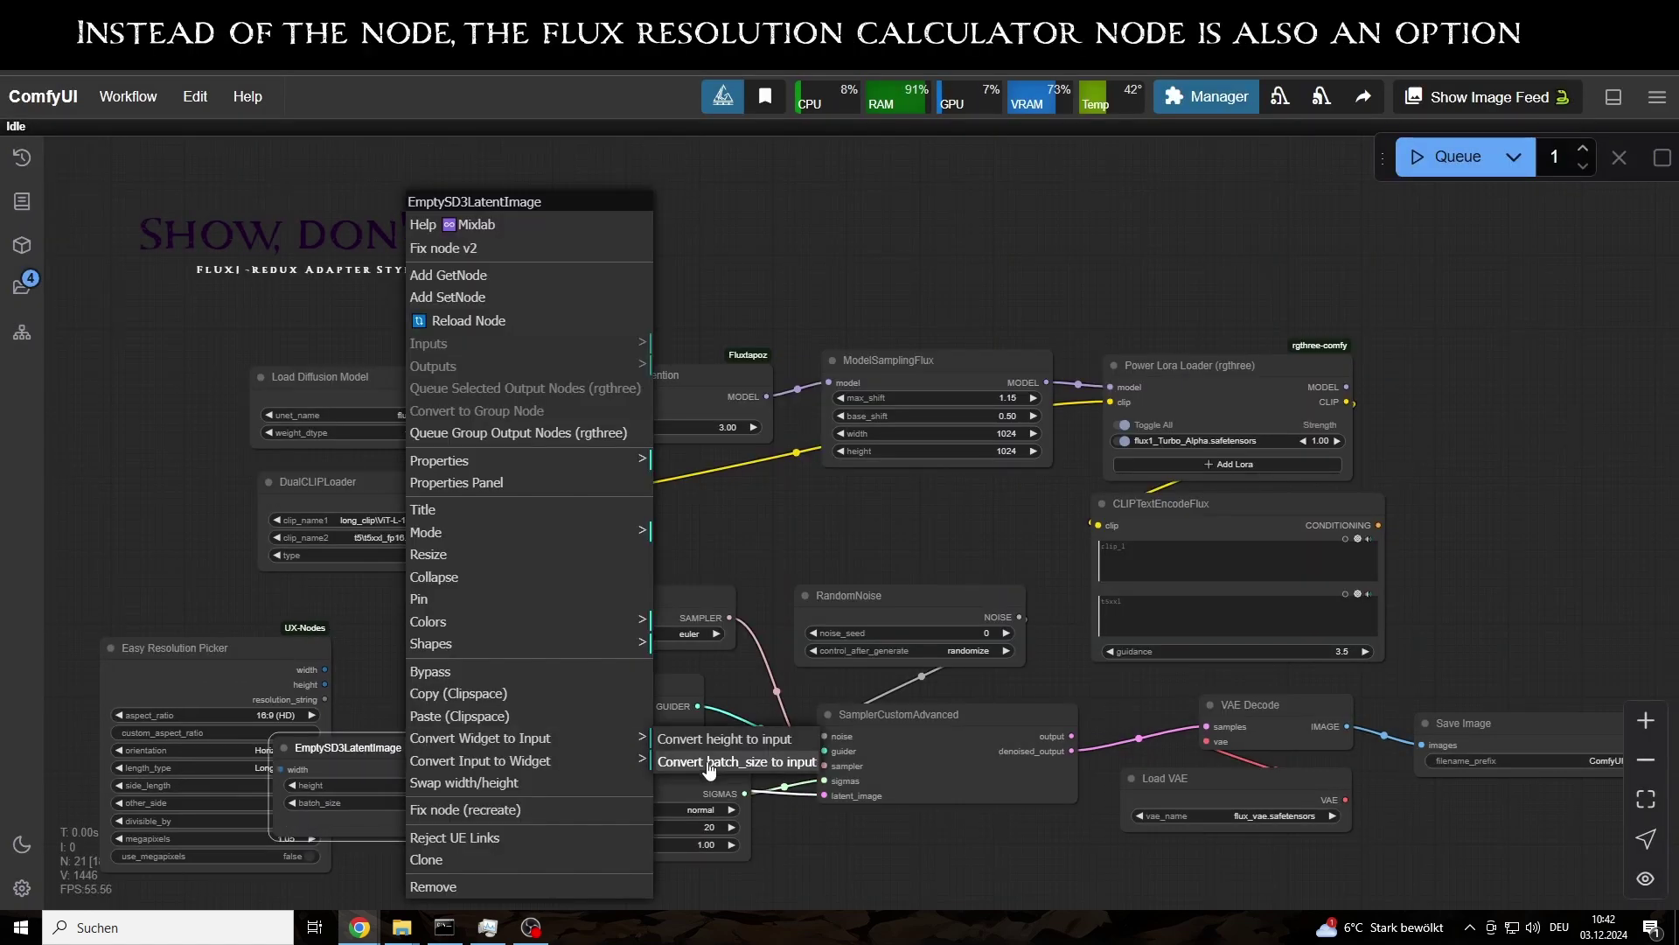
click(717, 744)
drag(263, 694, 171, 702)
drag(367, 748, 388, 703)
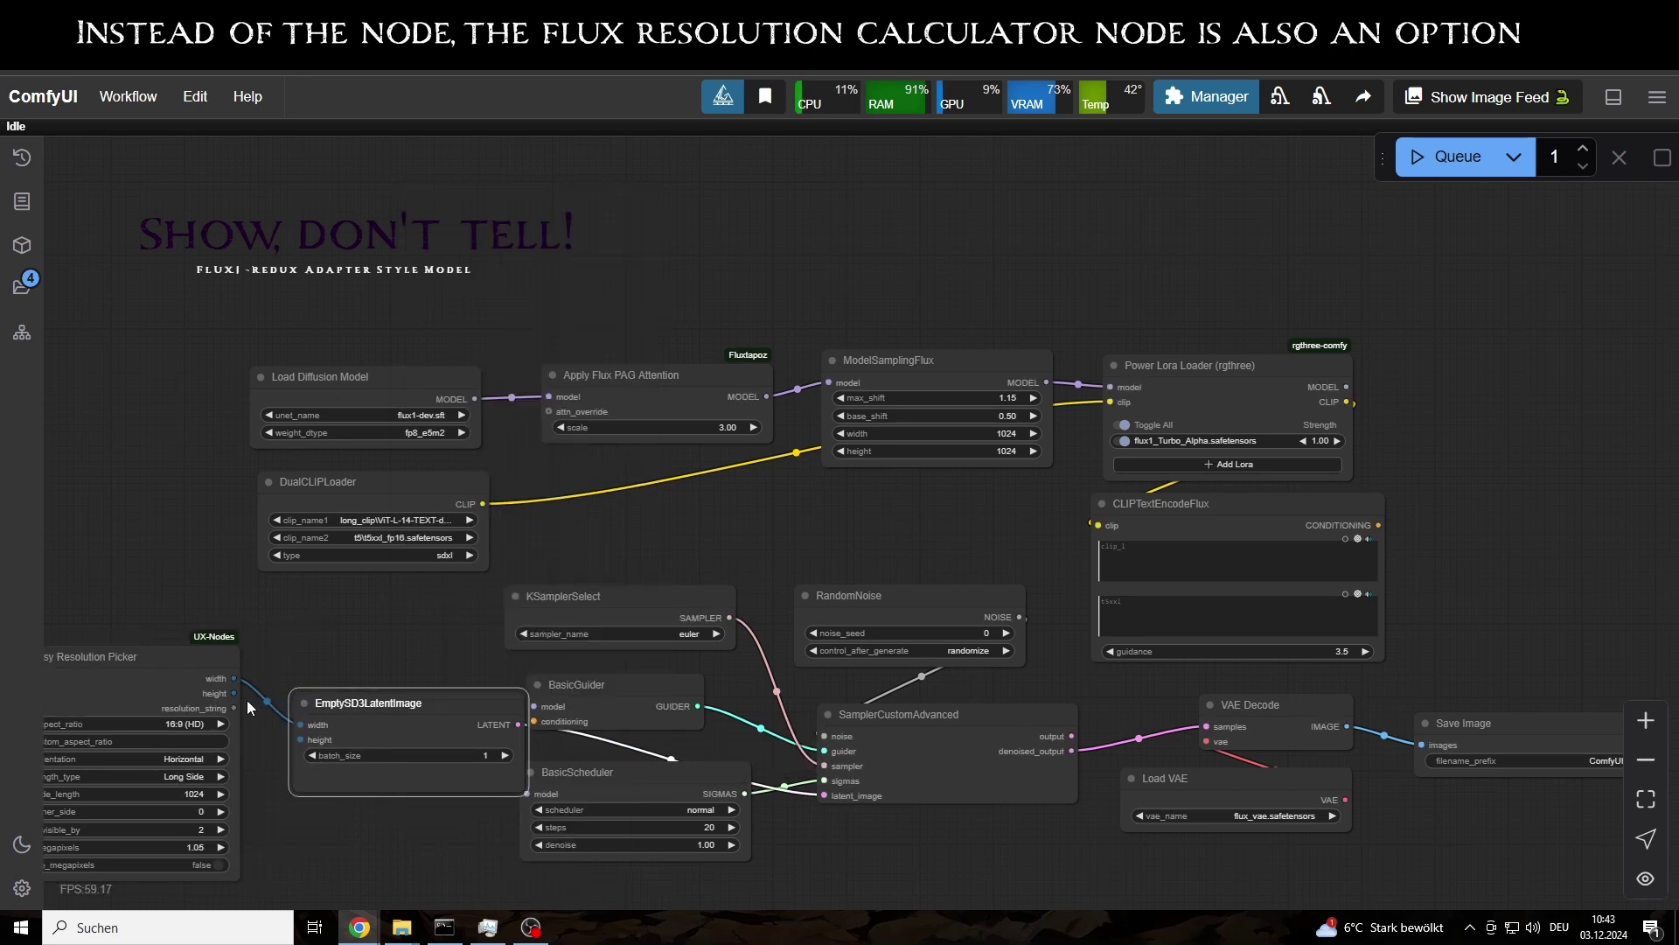
drag(233, 693, 300, 739)
Convert ModelSamplingFlux's width and height to inputs and connect them to the Easy Resolution Picker's outputs.
click(897, 377)
right_click(898, 377)
click(1163, 787)
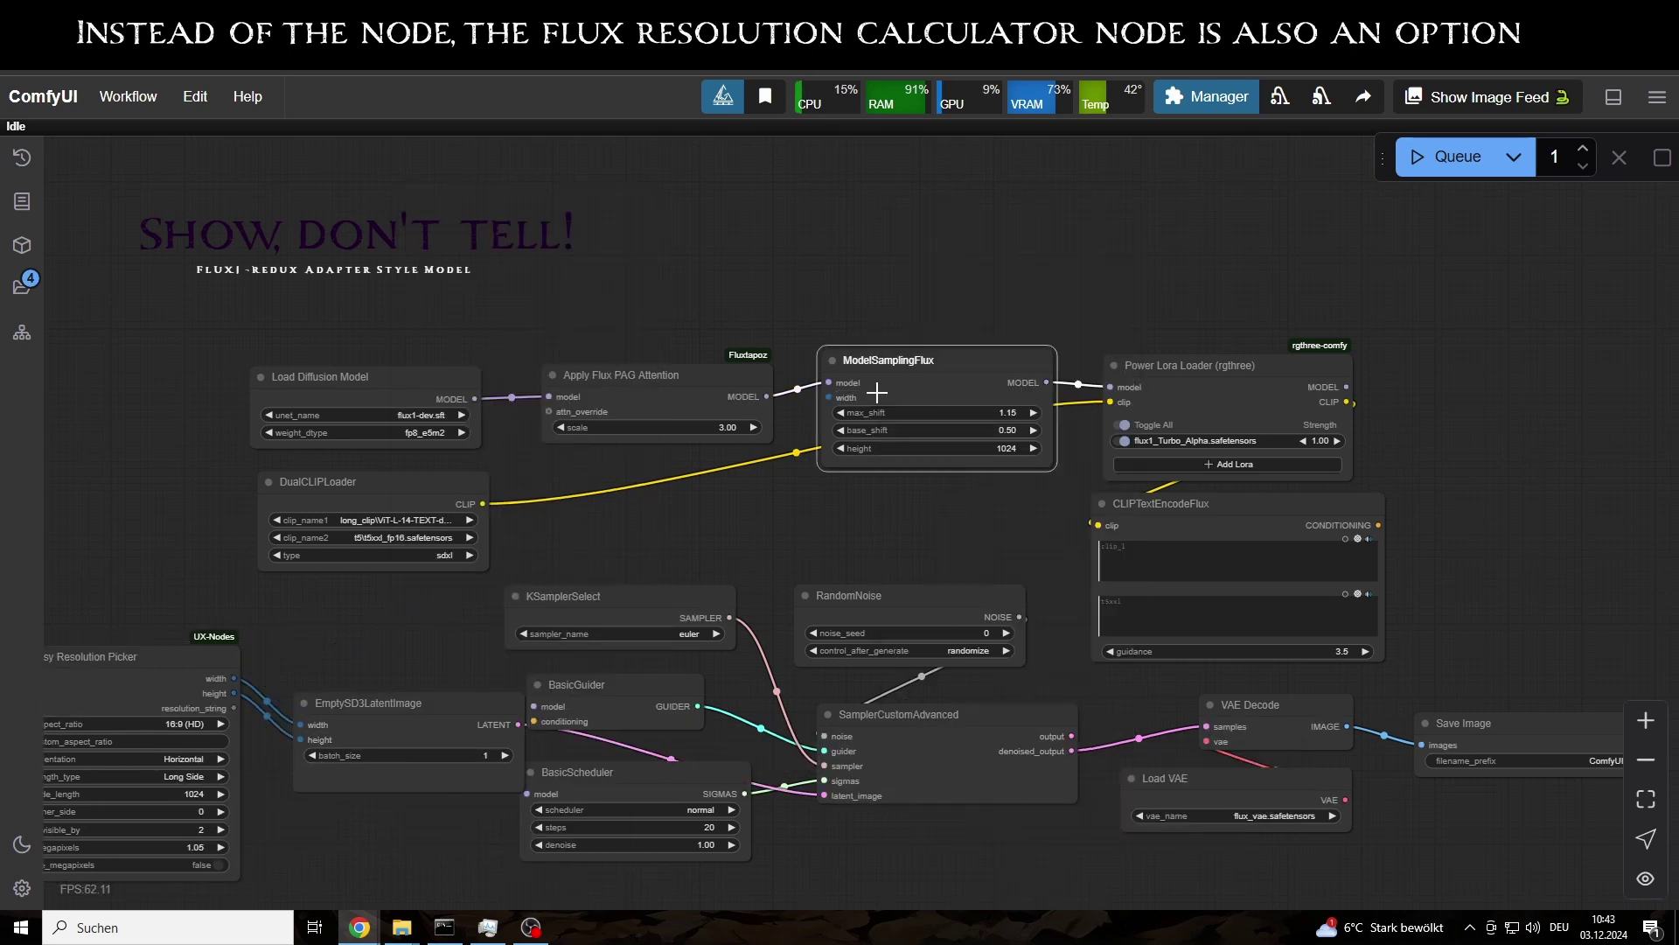
right_click(875, 391)
click(883, 739)
click(1189, 787)
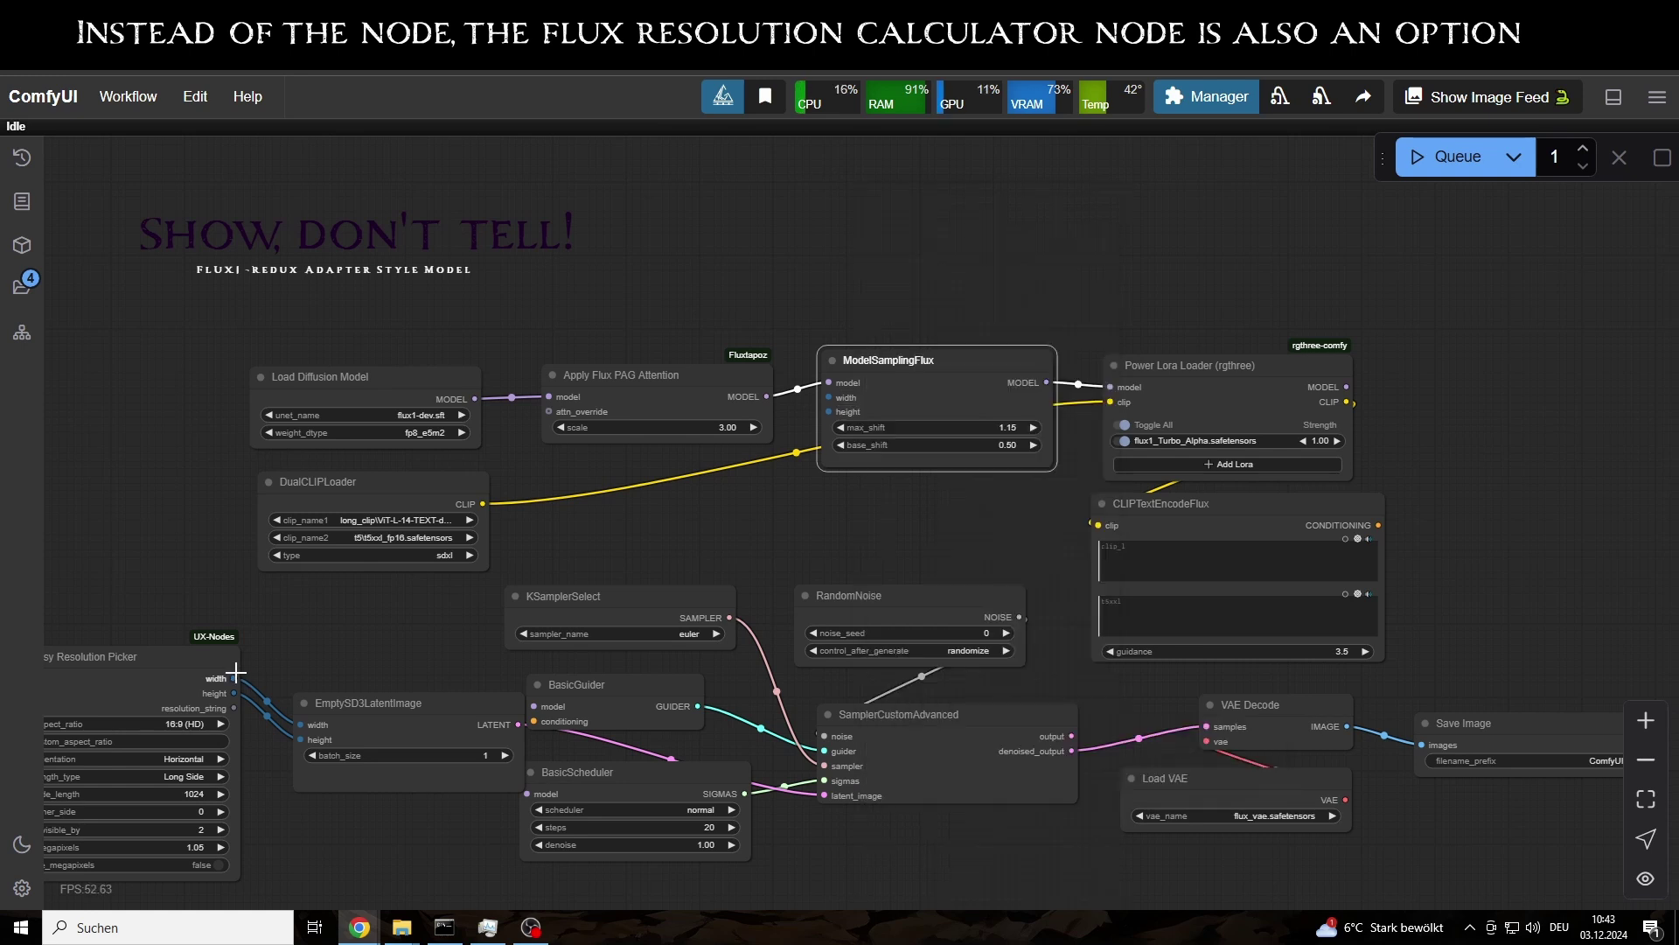
drag(235, 678, 828, 397)
drag(234, 693, 828, 412)
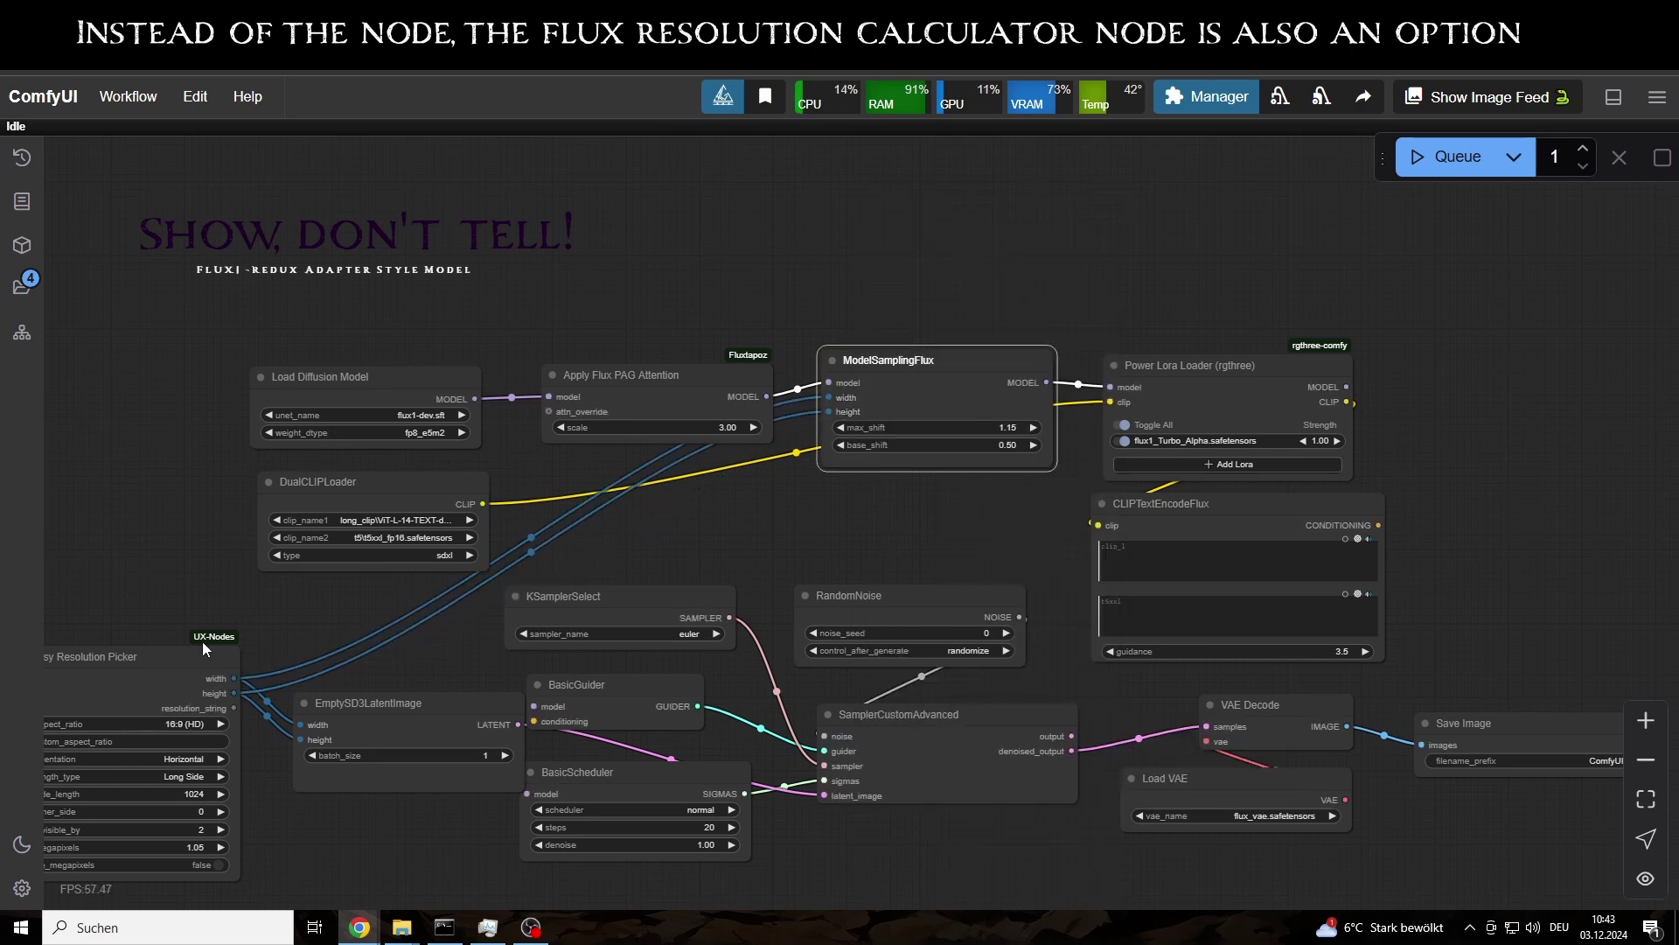
Narrow the EmptySD3LatentImage node and tidy its position along with the VAE Decode and Easy Resolution Picker nodes.
drag(392, 725, 403, 725)
drag(535, 791, 450, 792)
drag(1262, 713, 1249, 709)
drag(345, 714, 373, 712)
drag(166, 650, 228, 615)
Color the workflow's nodes black and the CLIPTextEncodeFlux node green.
drag(113, 367, 986, 923)
ctrl+click(1228, 402)
ctrl+click(1253, 728)
ctrl+click(1256, 782)
ctrl+click(1477, 727)
right_click(1477, 726)
click(1473, 603)
click(1601, 803)
right_click(1155, 559)
click(1225, 667)
click(1470, 746)
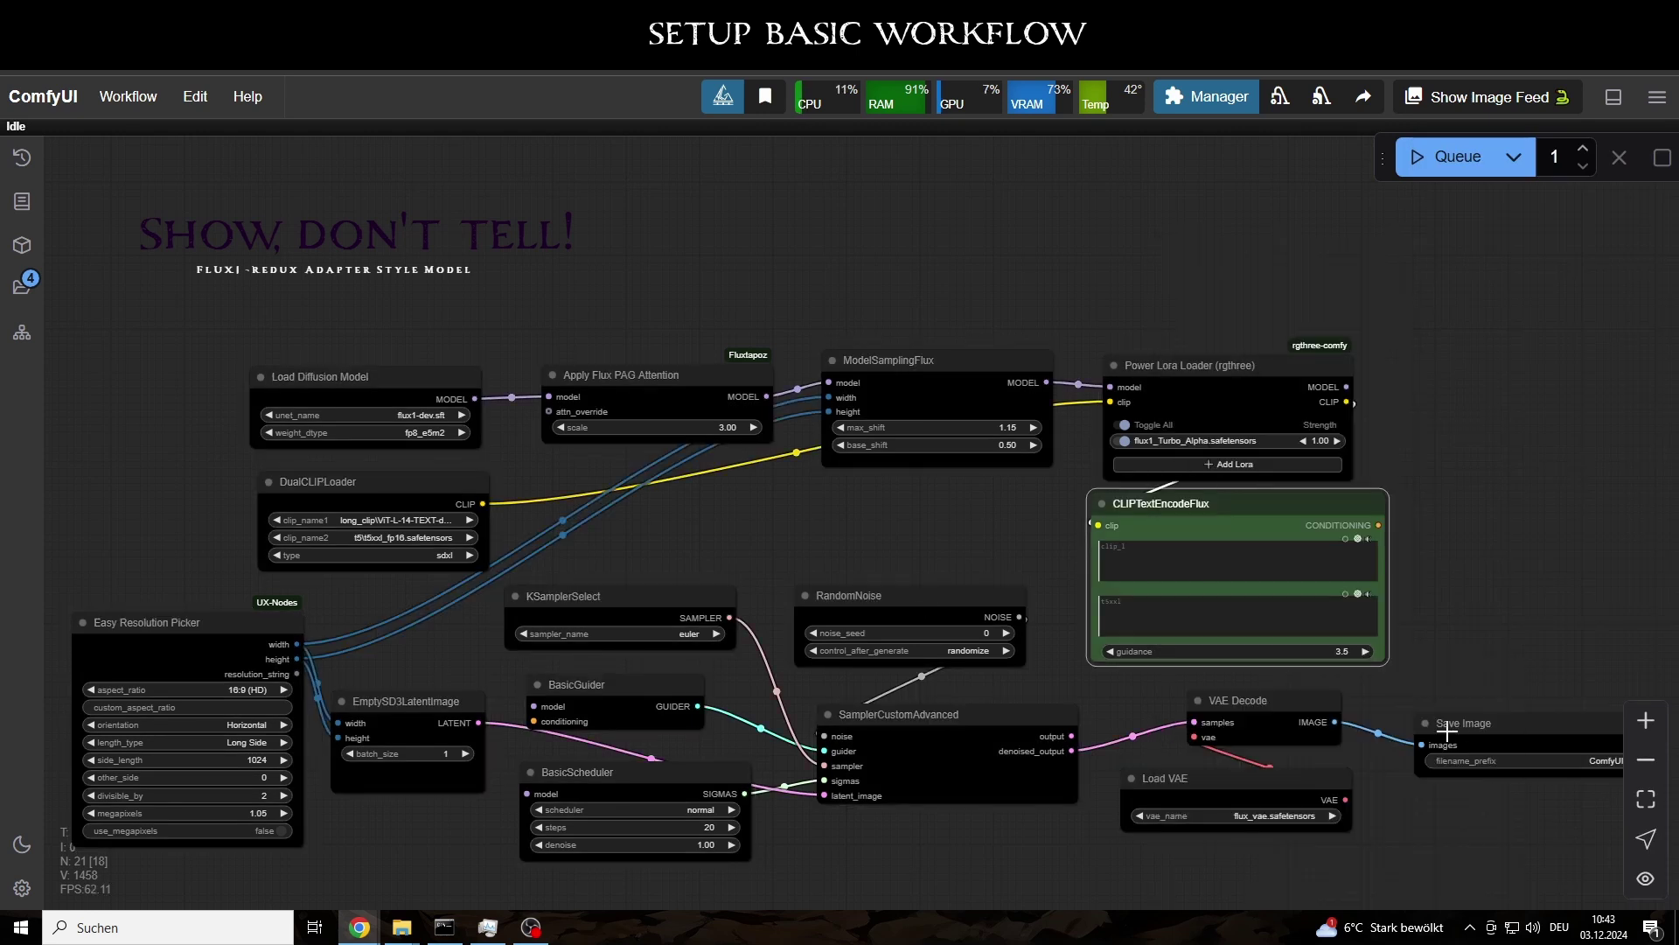
Set the BasicScheduler to the simple scheduler with 8 steps.
click(670, 811)
click(708, 769)
click(703, 827)
text(8)
key(Return)
Set the Easy Resolution Picker to 1.00 megapixels and divisible by 32, and the DualCLIPLoader type to flux.
click(260, 813)
text(1)
key(Return)
click(262, 796)
text(32)
key(Return)
click(437, 555)
click(447, 594)
Move CLIPTextEncodeFlux and BasicGuider below the sampler nodes, and connect Load Diffusion Model's output to BasicScheduler's model input.
drag(959, 522, 854, 279)
drag(1079, 259, 773, 638)
drag(1423, 702, 1262, 611)
drag(314, 355, 978, 616)
scroll(444, 203, up, 1)
drag(444, 203, 581, 395)
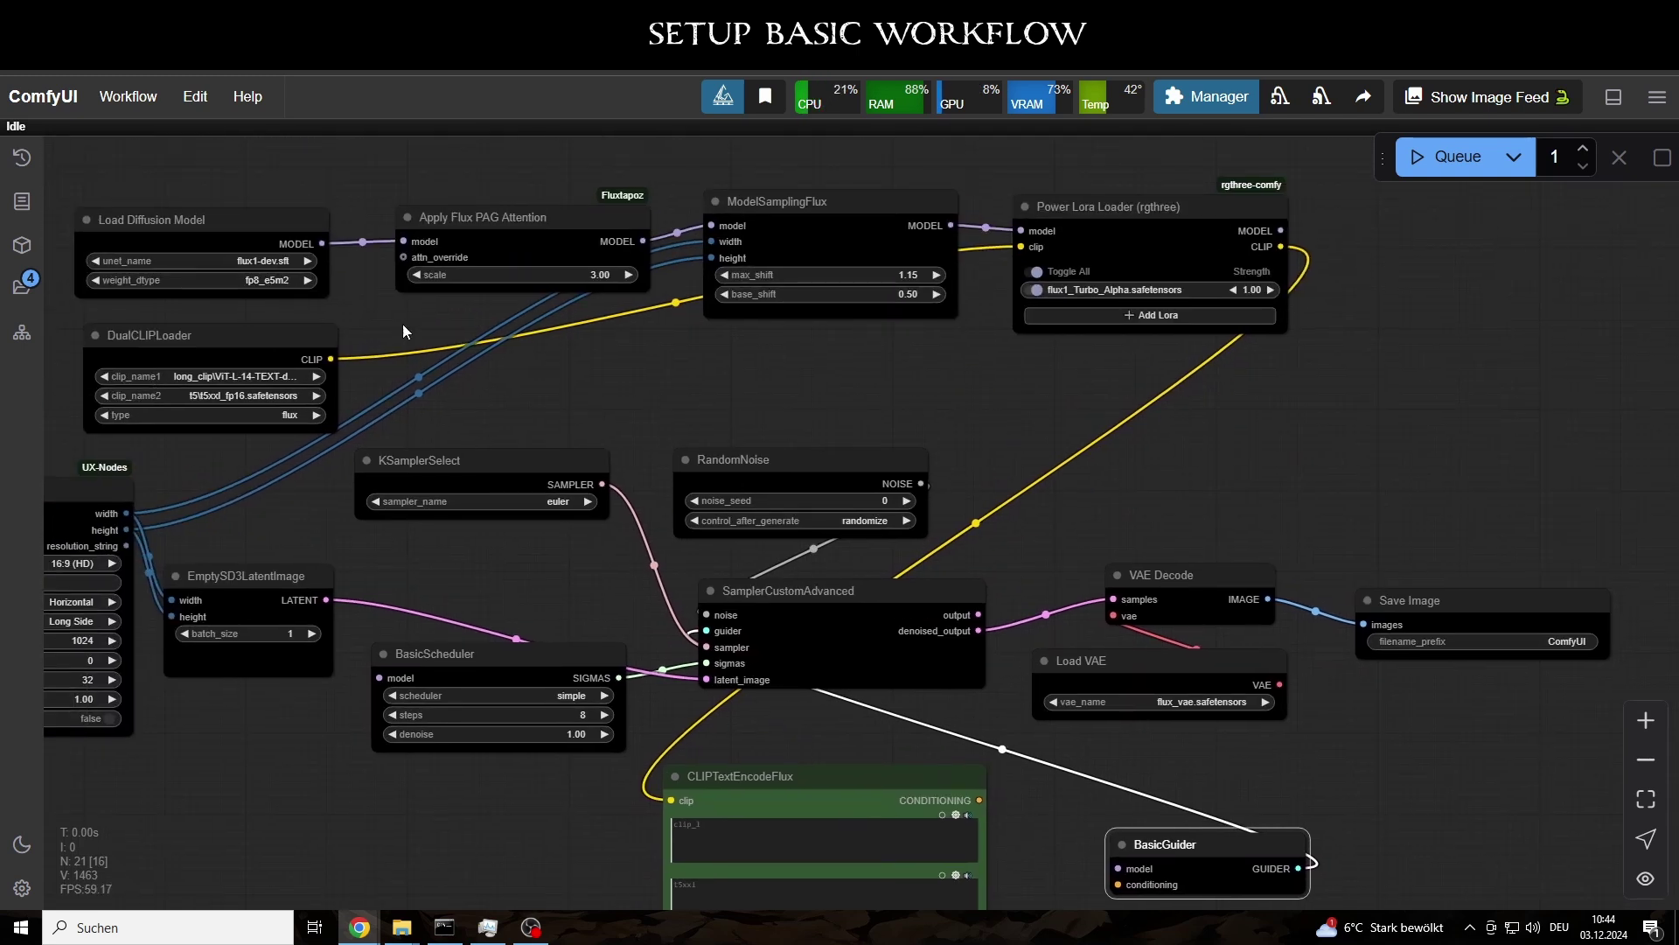
drag(322, 244, 379, 677)
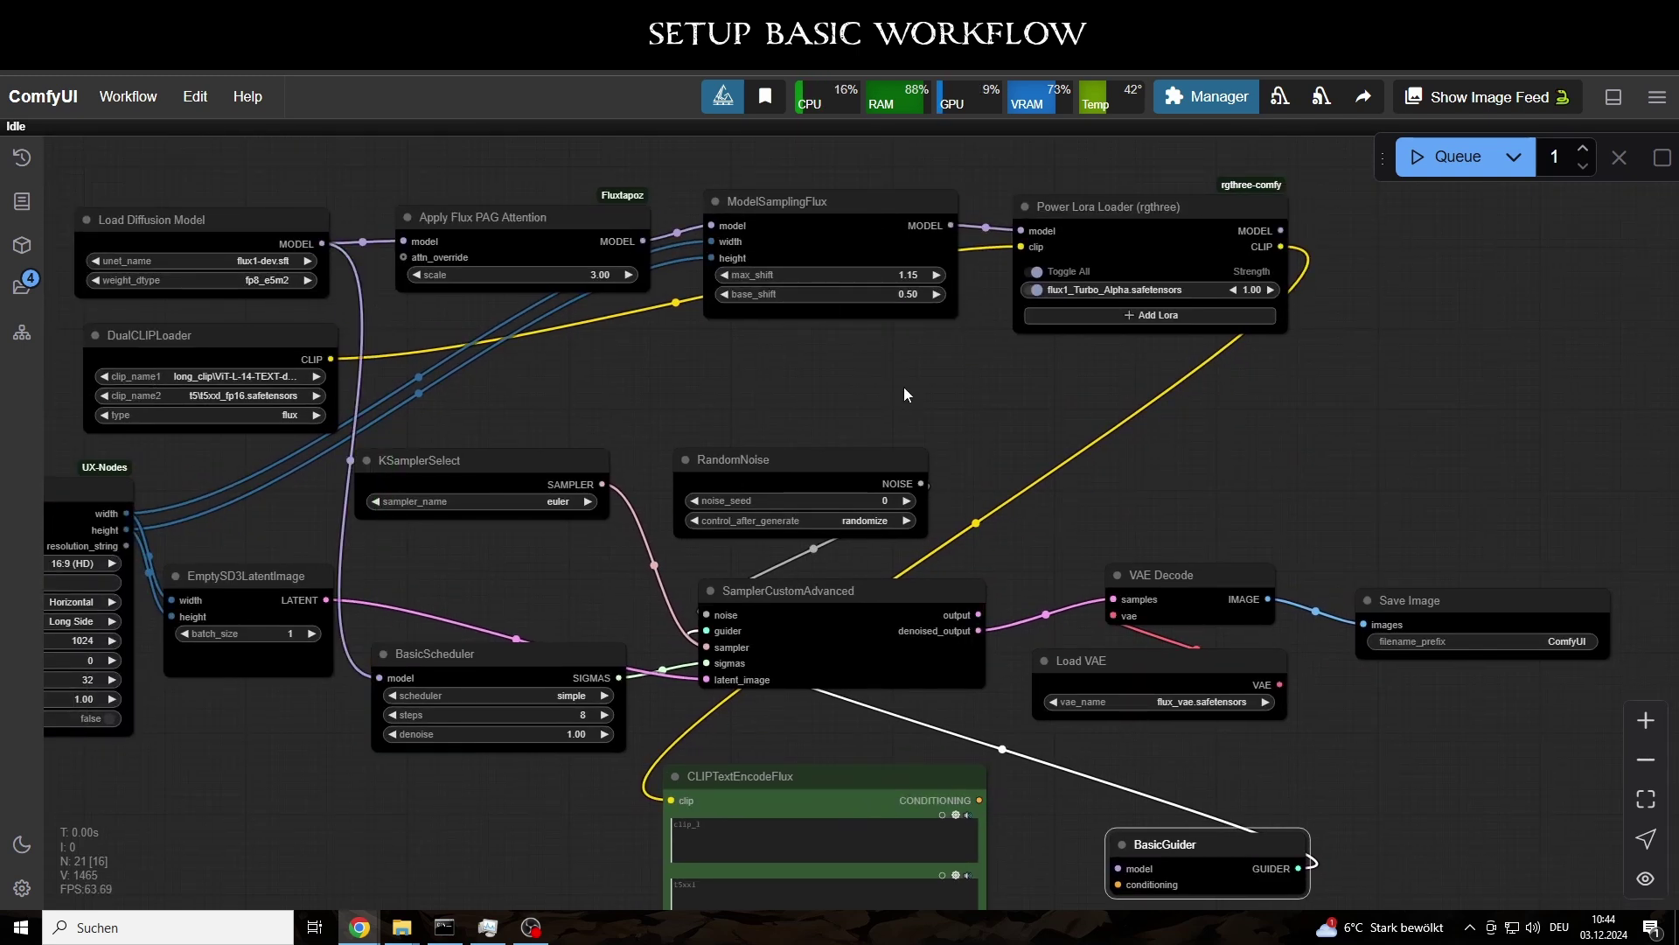
Add a ReduxAdvanced node in the empty area below CLIPTextEncodeFlux.
drag(1062, 717, 1115, 178)
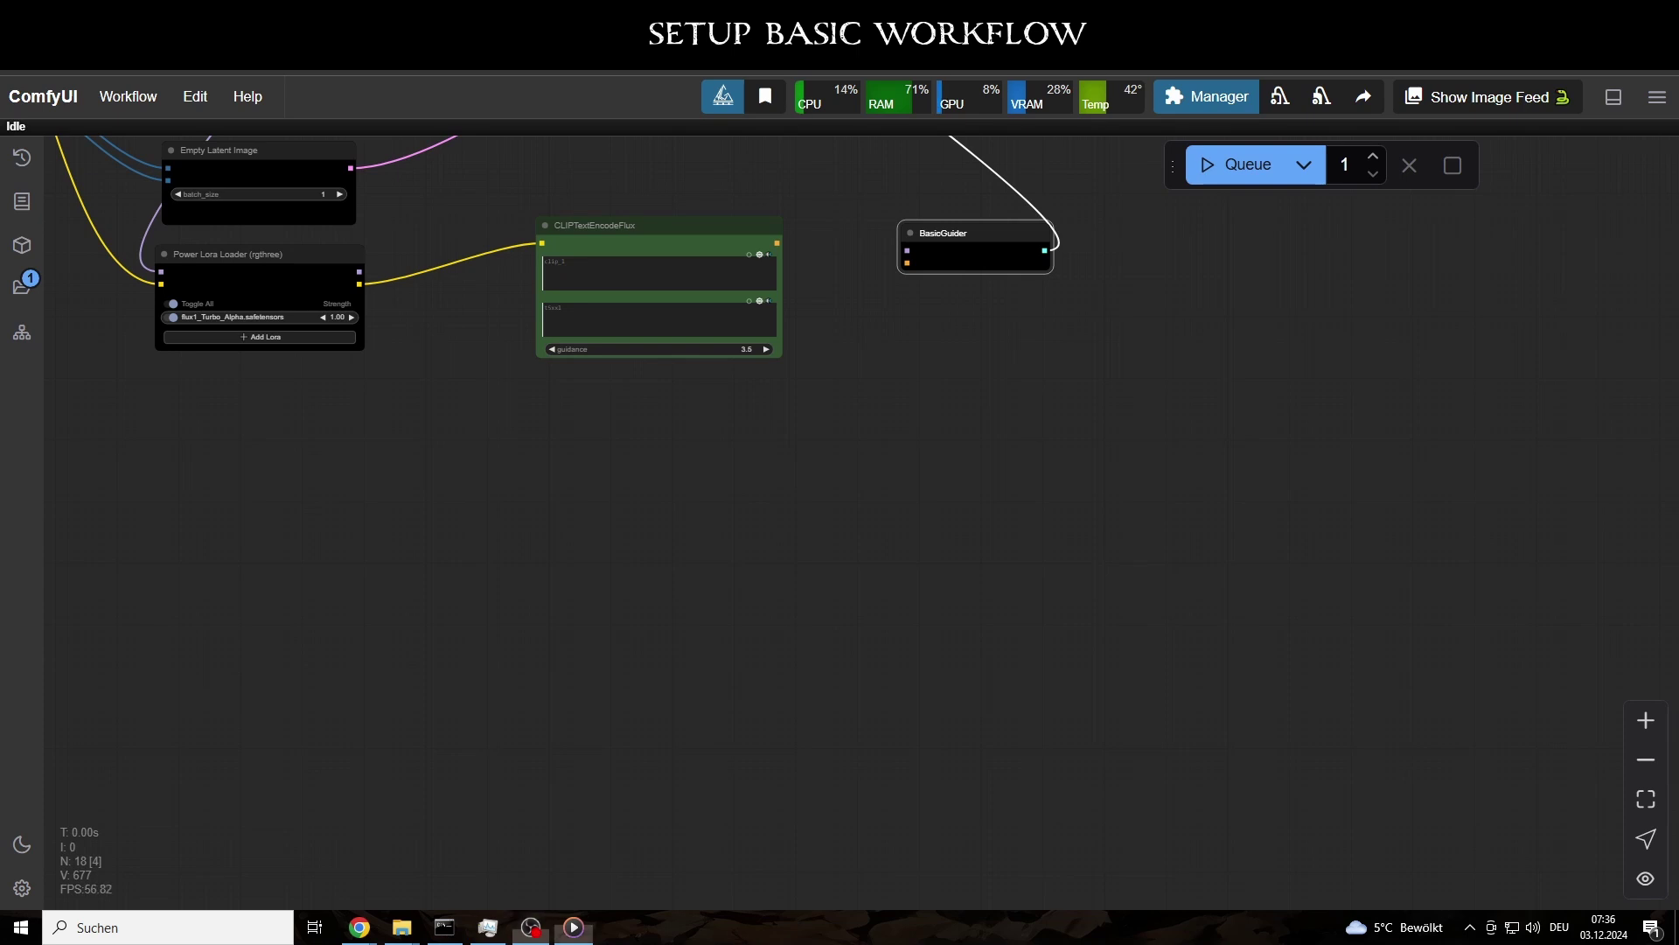
drag(592, 581, 635, 551)
double_click(635, 551)
text(redu)
key(Return)
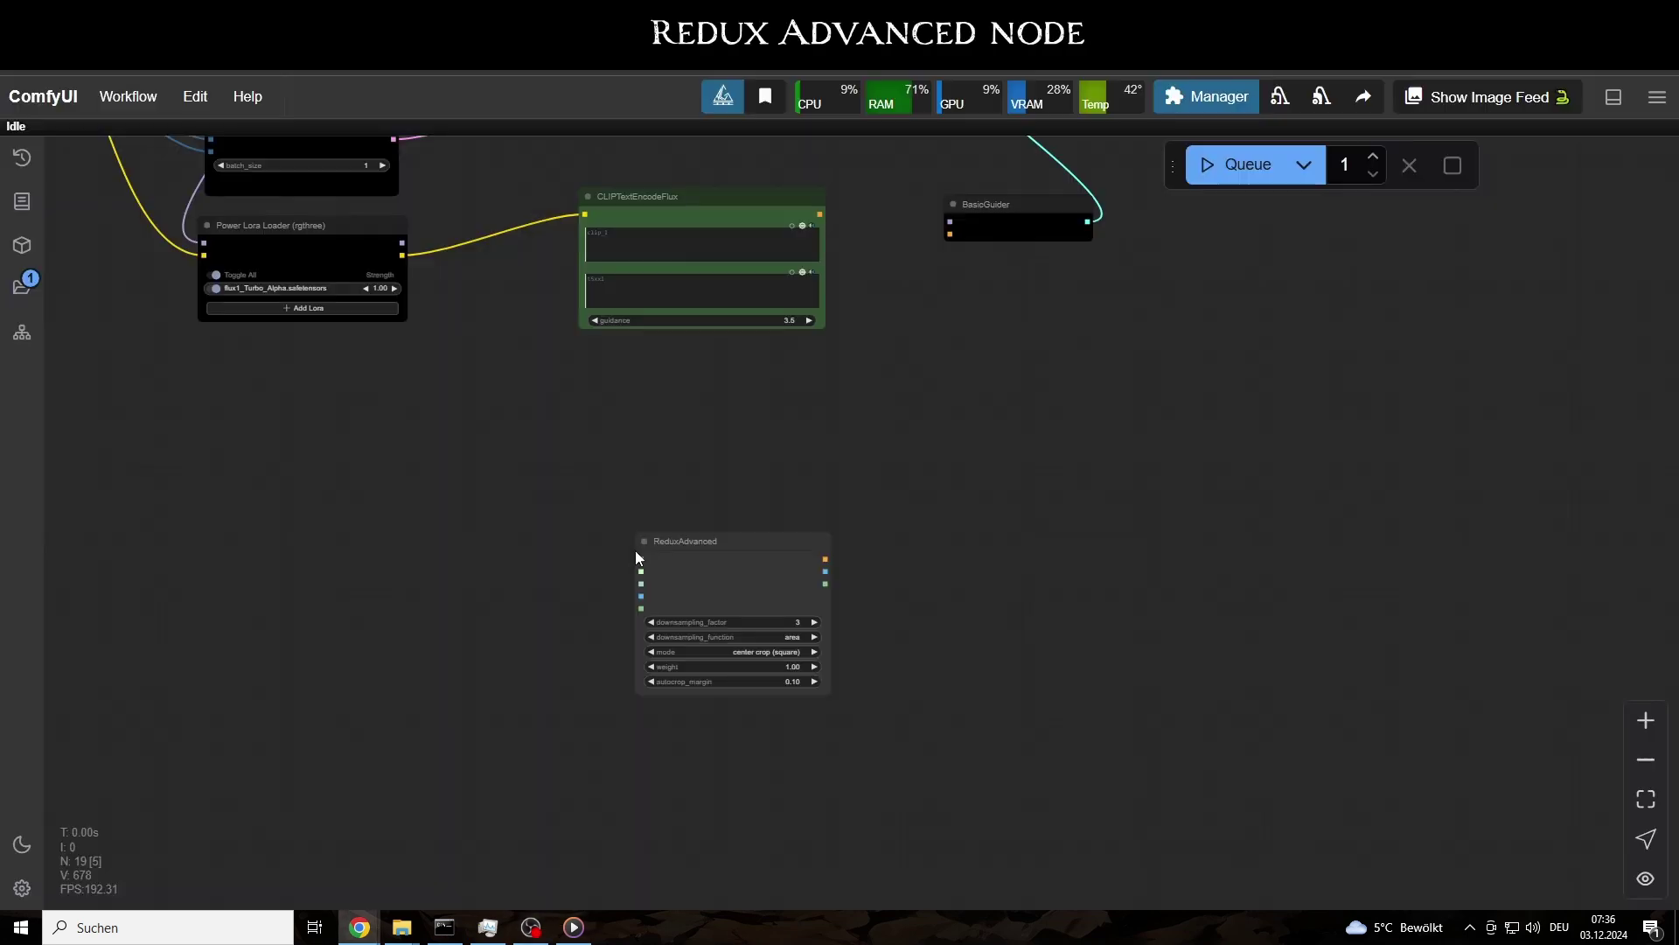
Add two Create Flux Regional Cond nodes beside ReduxAdvanced and connect ReduxAdvanced's conditioning to the first one's cond input.
double_click(846, 542)
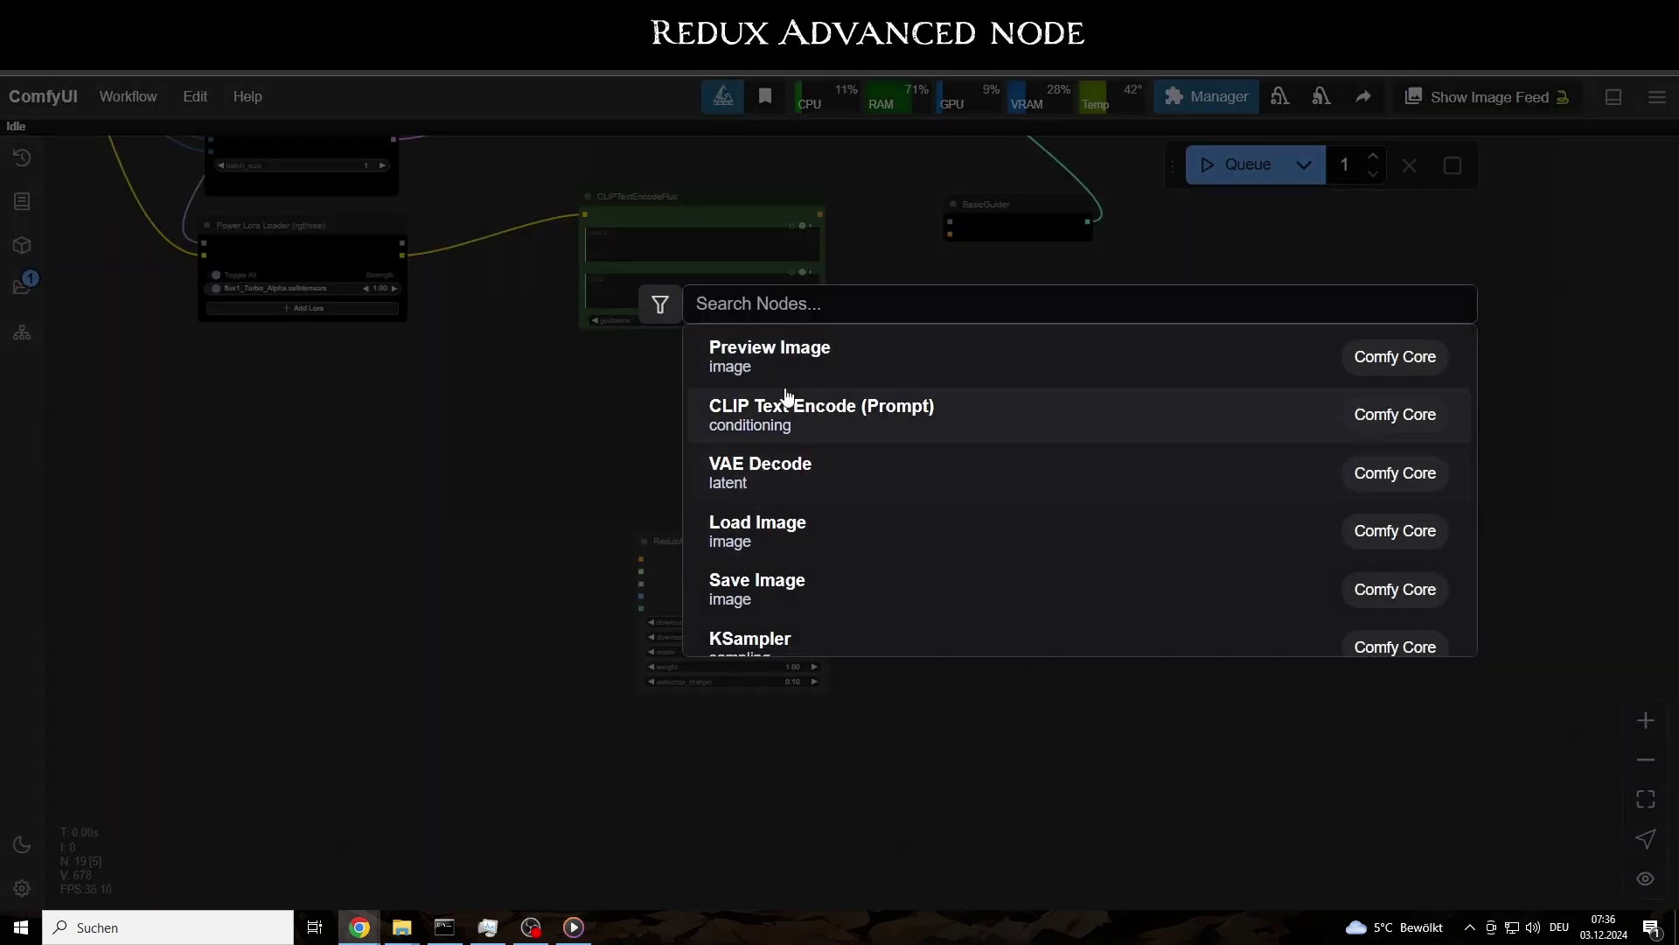
click(802, 303)
text(create flux re)
key(Return)
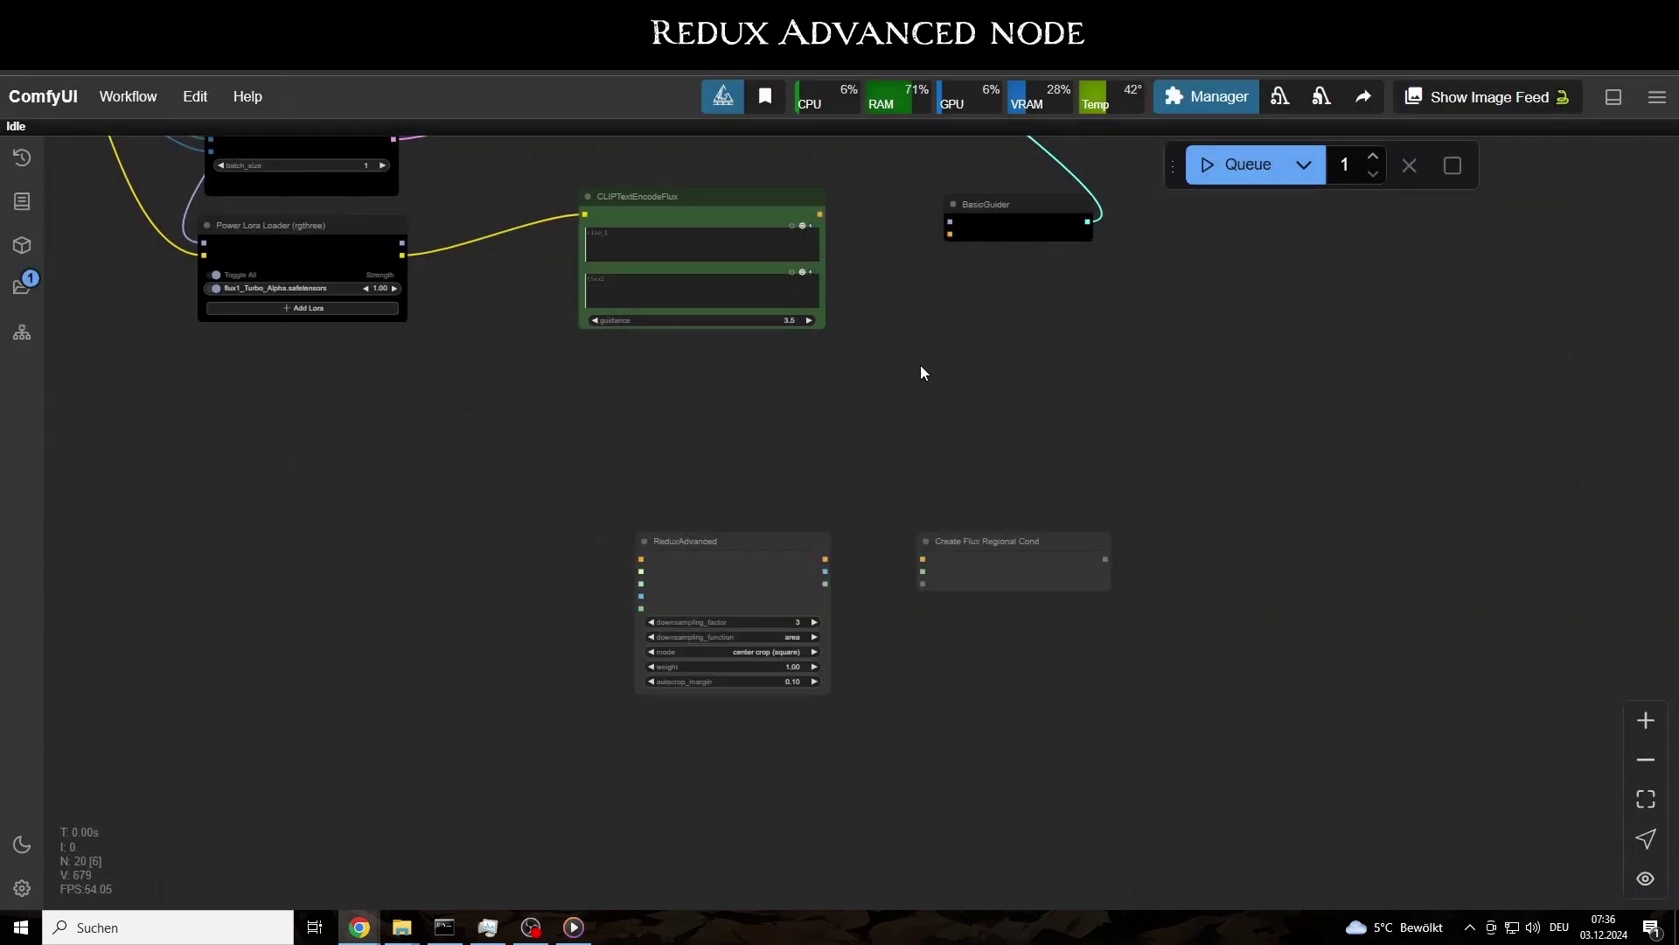
click(988, 540)
alt+drag(990, 541, 1318, 541)
drag(825, 558, 923, 559)
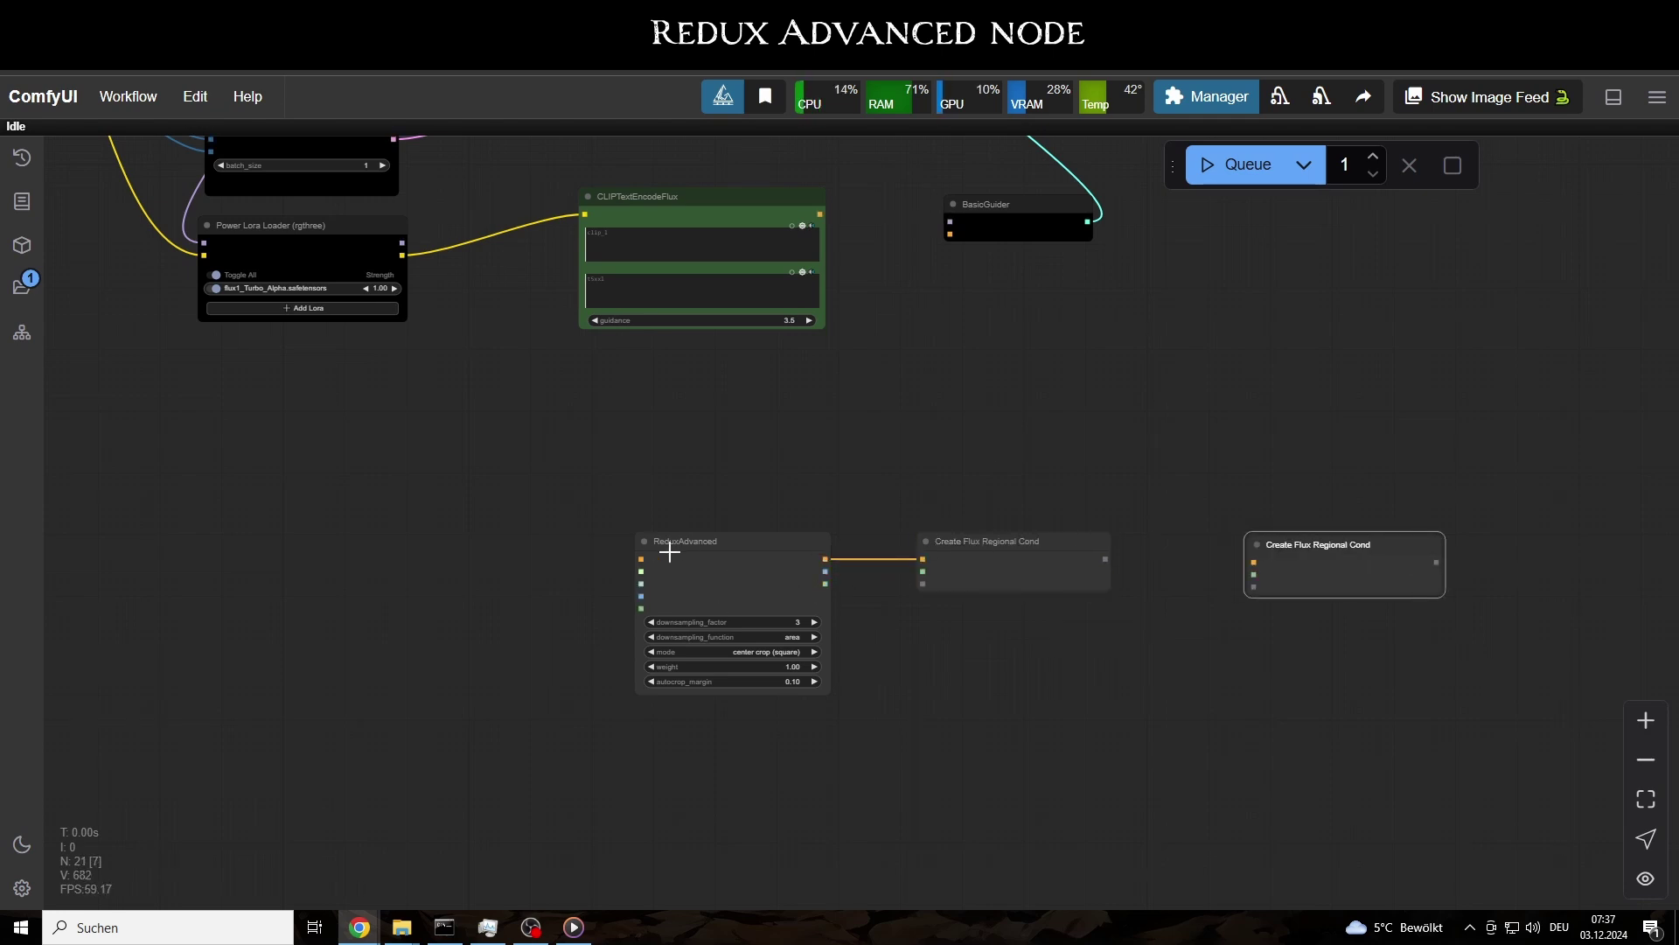
Feed ReduxAdvanced from CLIPTextEncodeFlux's conditioning, a new Load Style Model node (flux1-redux-dev) and a new Load CLIP Vision node (sigclip_vision_patch14_384).
scroll(667, 551, up, 2)
drag(853, 142, 416, 444)
click(497, 522)
drag(635, 590, 385, 551)
click(448, 640)
click(428, 581)
click(461, 754)
drag(516, 431, 482, 337)
drag(457, 532, 437, 416)
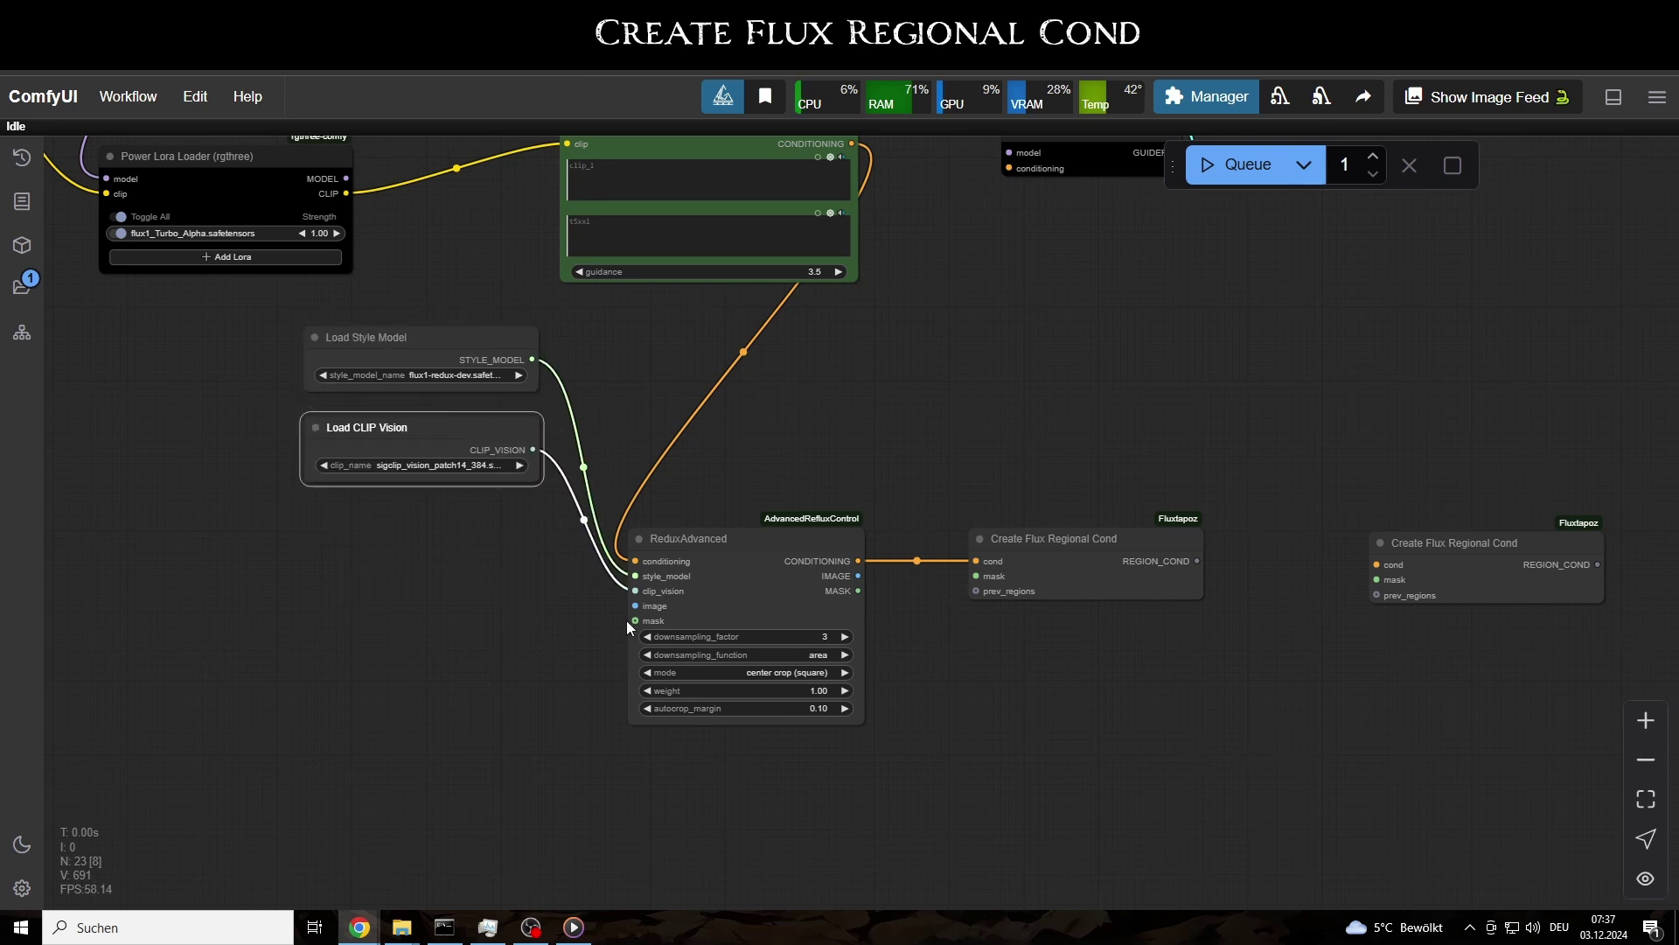
Add a compact Load Image node connected to ReduxAdvanced's image input.
drag(635, 605, 326, 528)
click(532, 682)
drag(617, 803, 467, 686)
drag(348, 555, 320, 546)
Add a Mask From RGB/CMY/BW node and connect its red output to the mask inputs of ReduxAdvanced and the first Create Flux Regional Cond.
click(511, 796)
double_click(510, 796)
text(mask fromr)
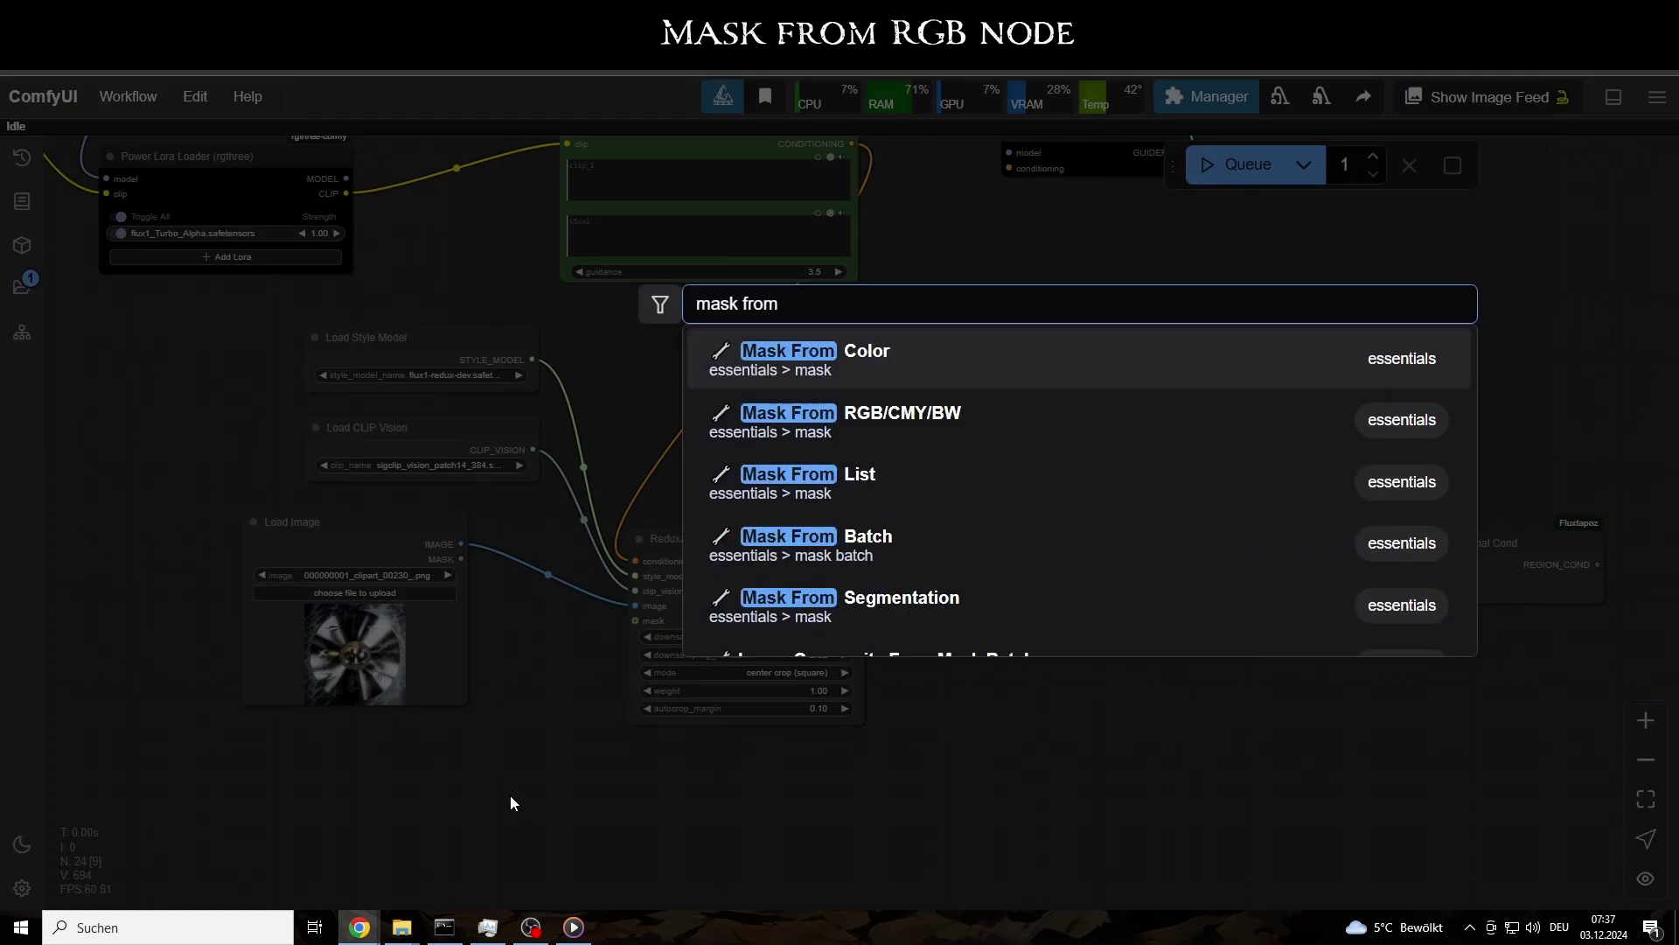
text(gb)
key(Return)
drag(577, 784, 635, 620)
drag(522, 770, 976, 576)
Add a small Load Image node with mask_9 (1).png feeding the image input of Mask From RGB/CMY/BW.
drag(437, 747, 478, 742)
drag(342, 765, 173, 728)
click(282, 838)
click(203, 789)
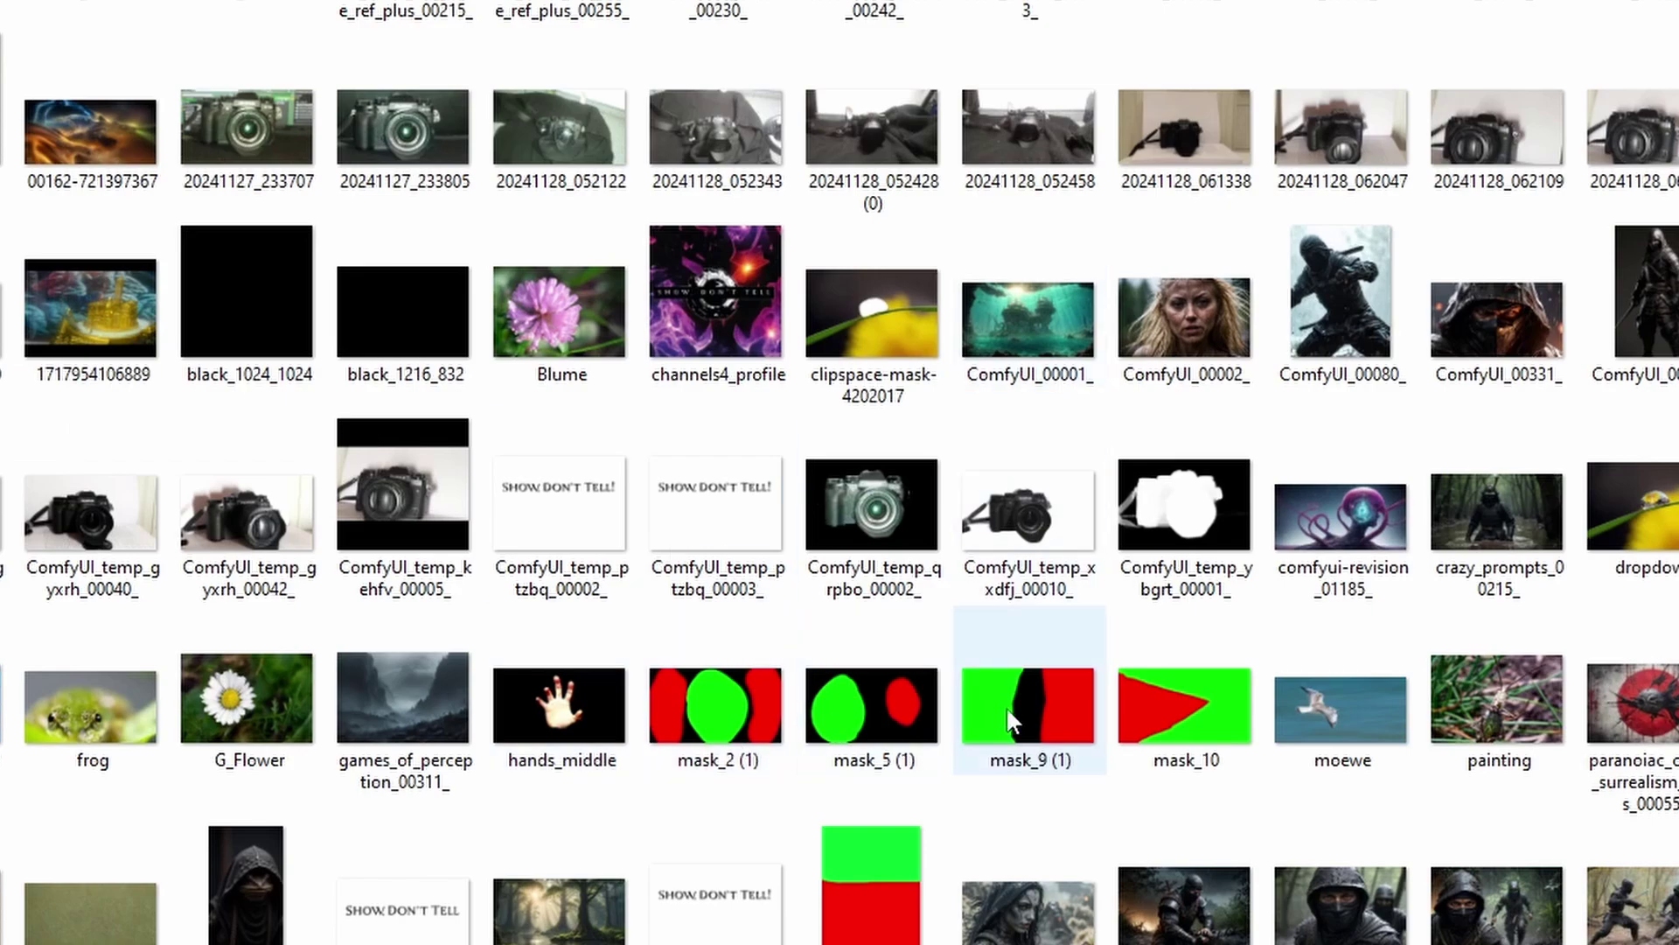
double_click(1019, 704)
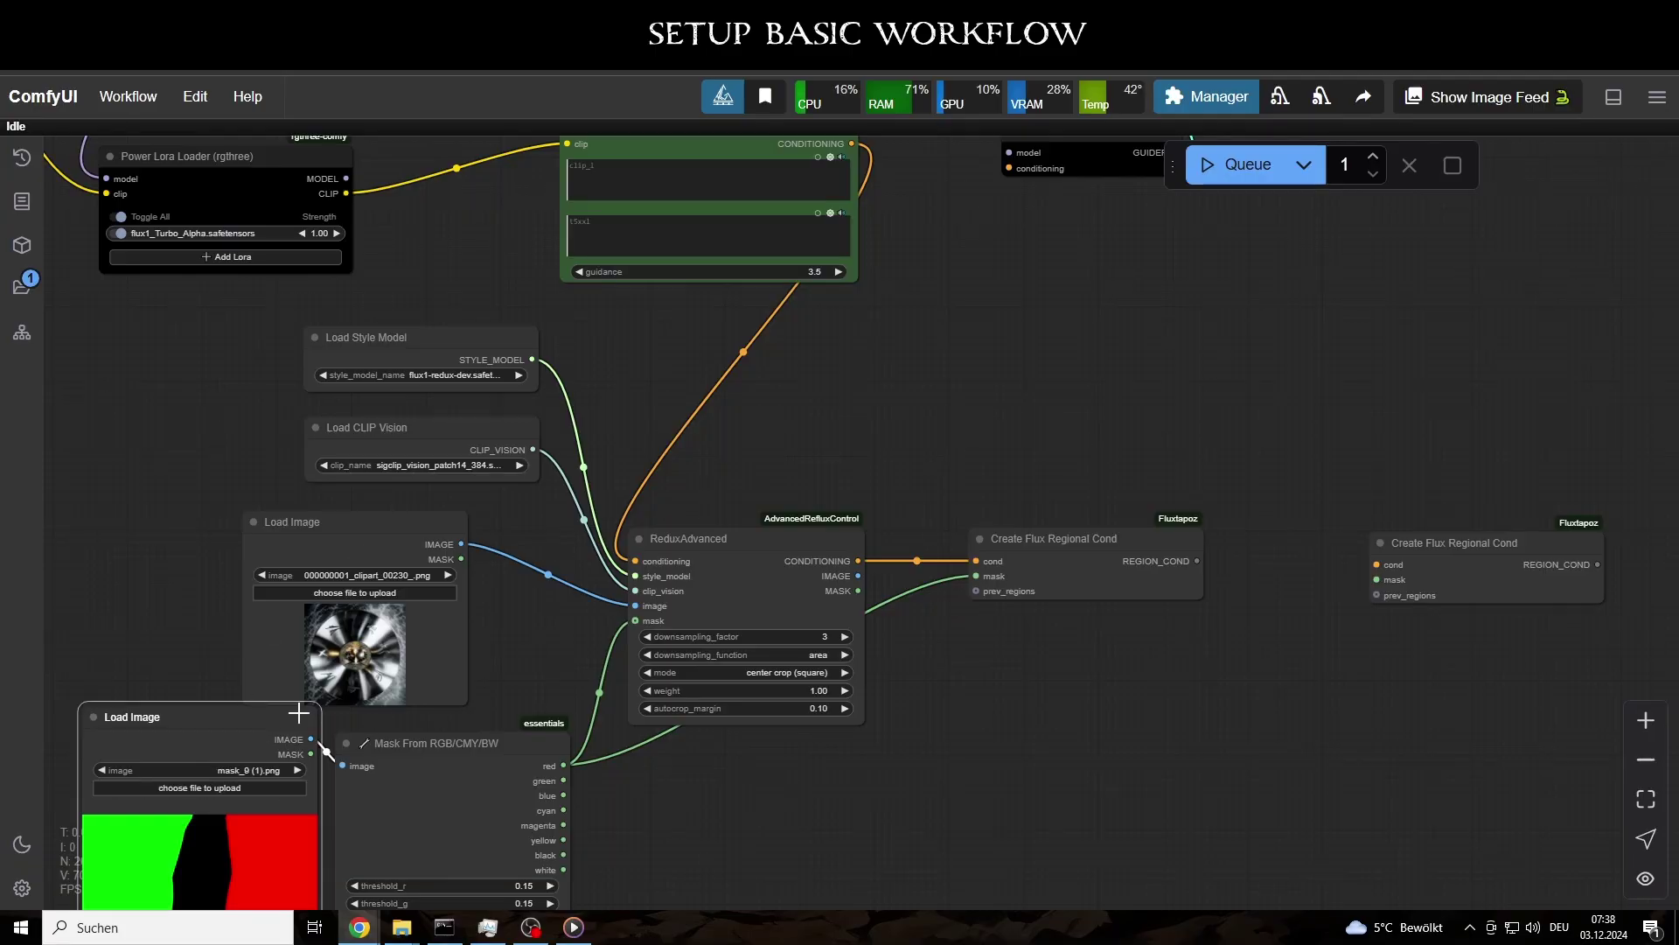
drag(299, 713, 273, 579)
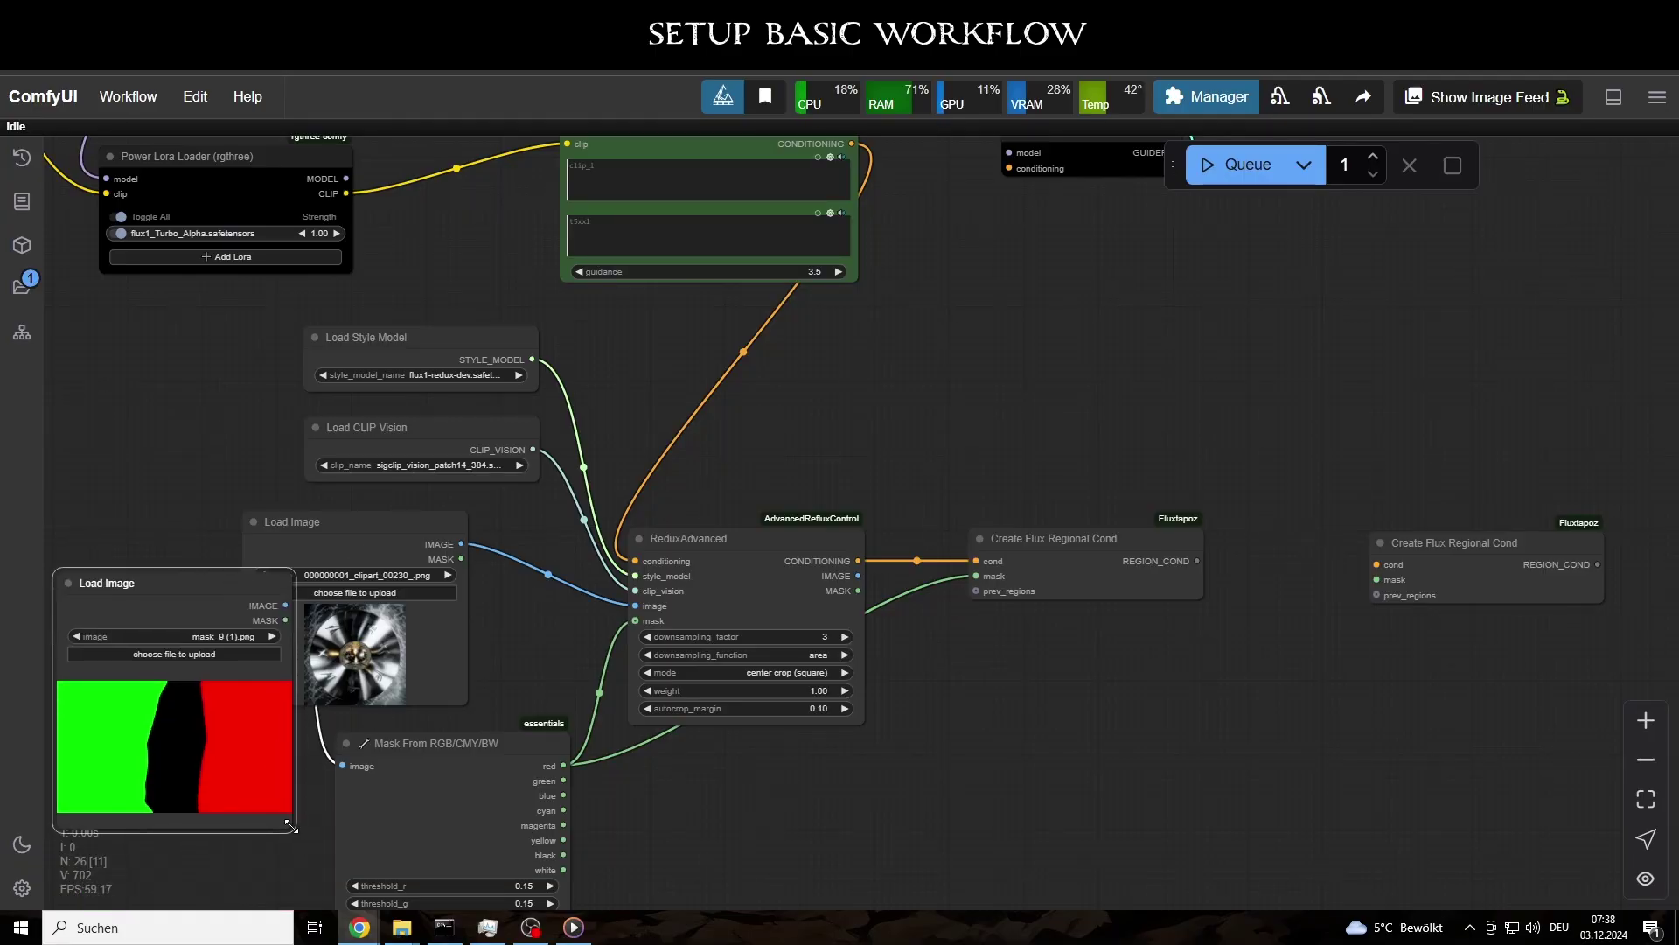
drag(292, 827, 212, 723)
drag(177, 597, 233, 763)
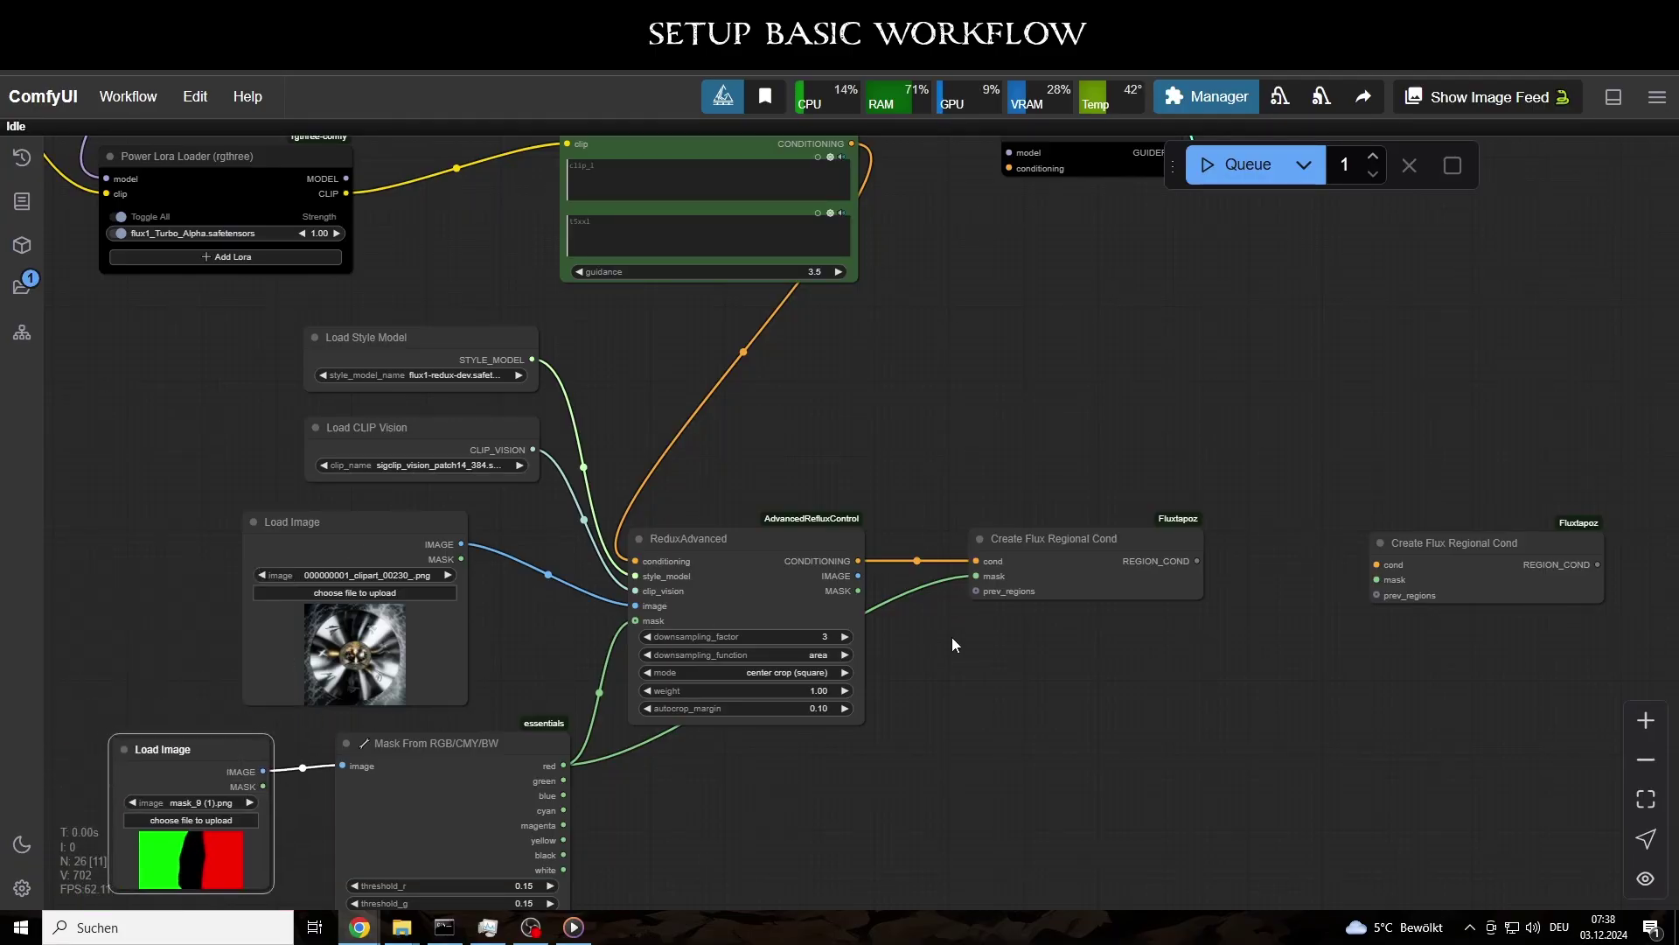
Connect the first region's REGION_COND to the second Create Flux Regional Cond's prev_regions, and the green mask to its mask input.
drag(1459, 563, 1407, 542)
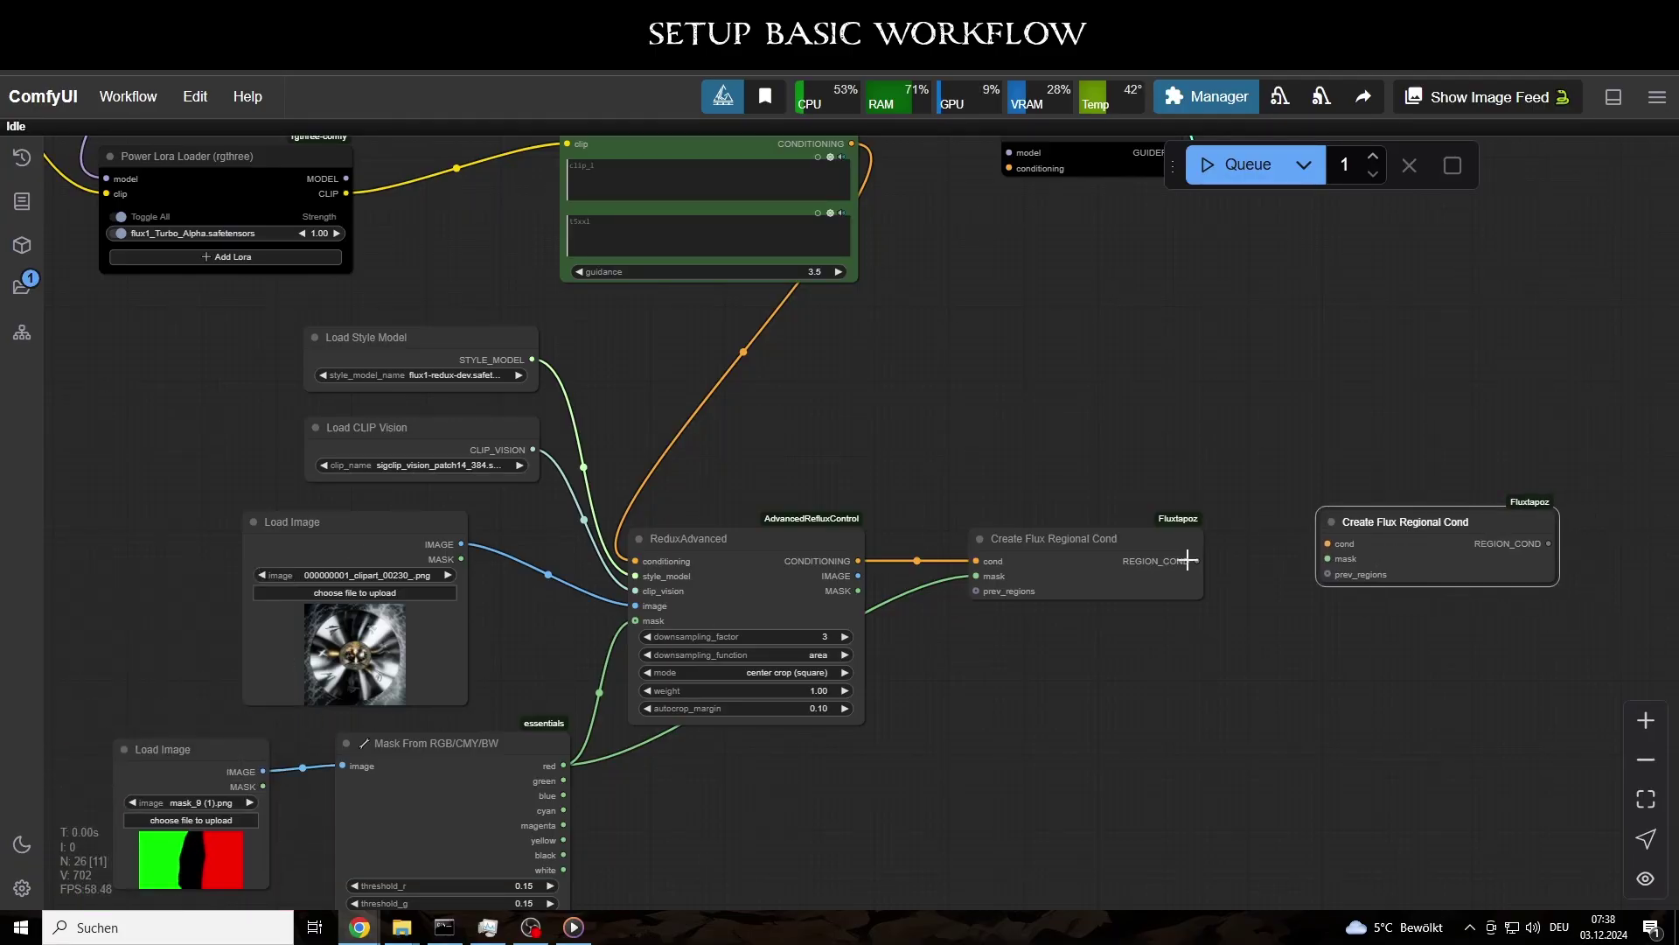
drag(1191, 559, 1328, 573)
drag(565, 780, 1328, 558)
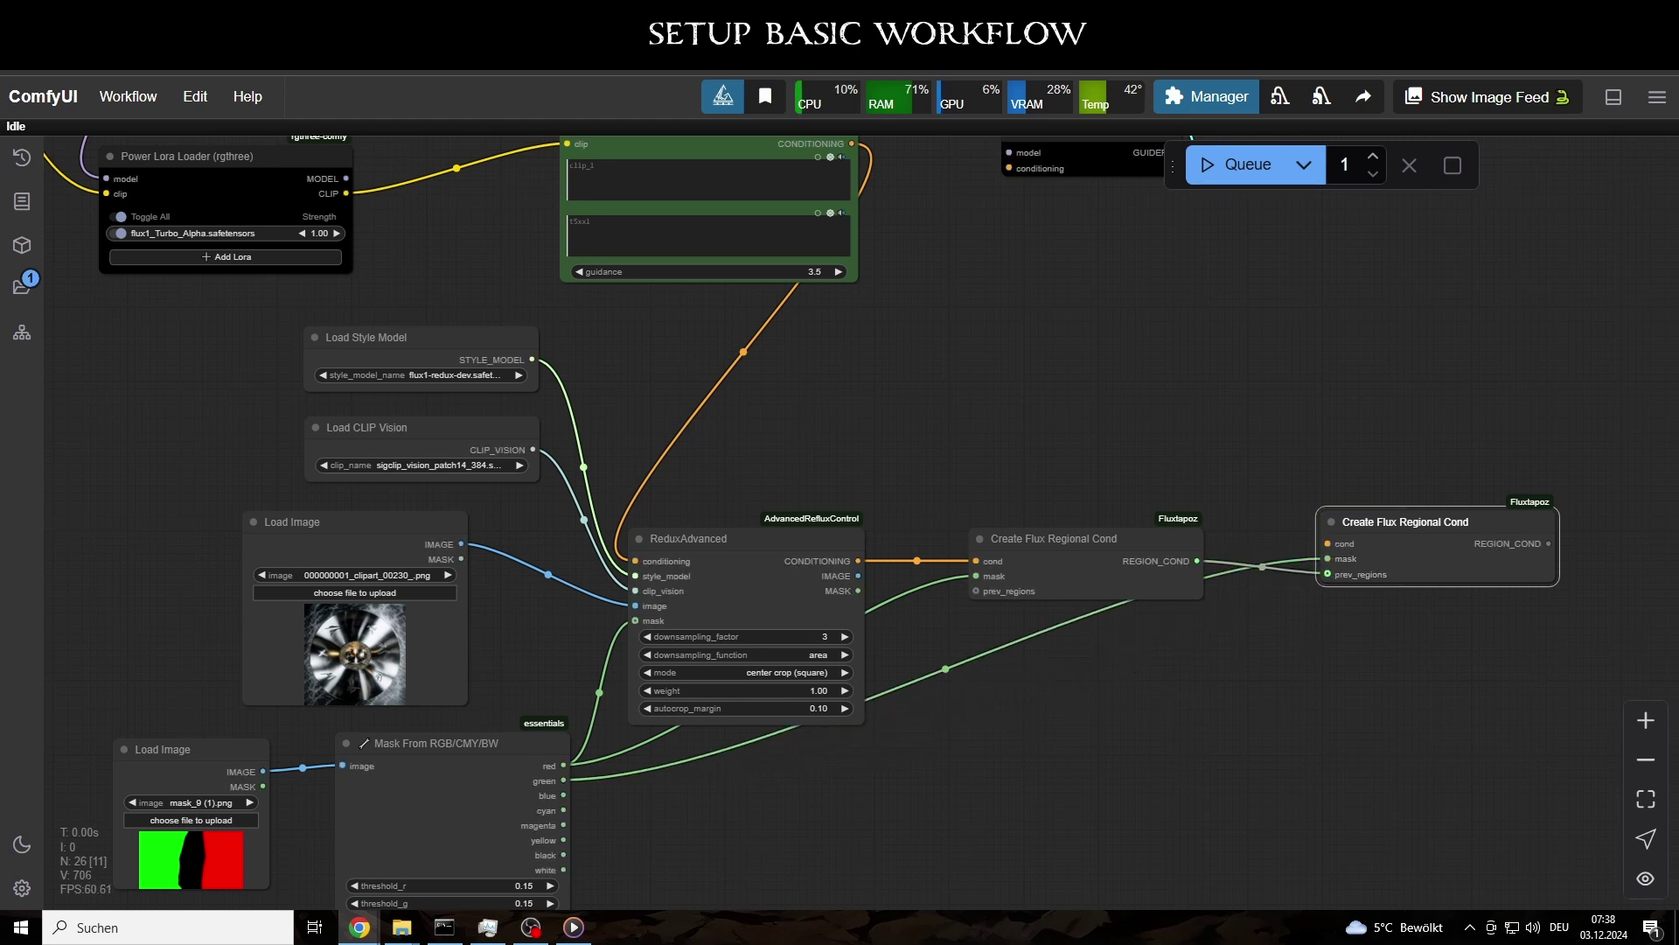
Duplicate ReduxAdvanced, feed the copy from the original's conditioning, and connect the copy's conditioning to the second Create Flux Regional Cond.
click(745, 564)
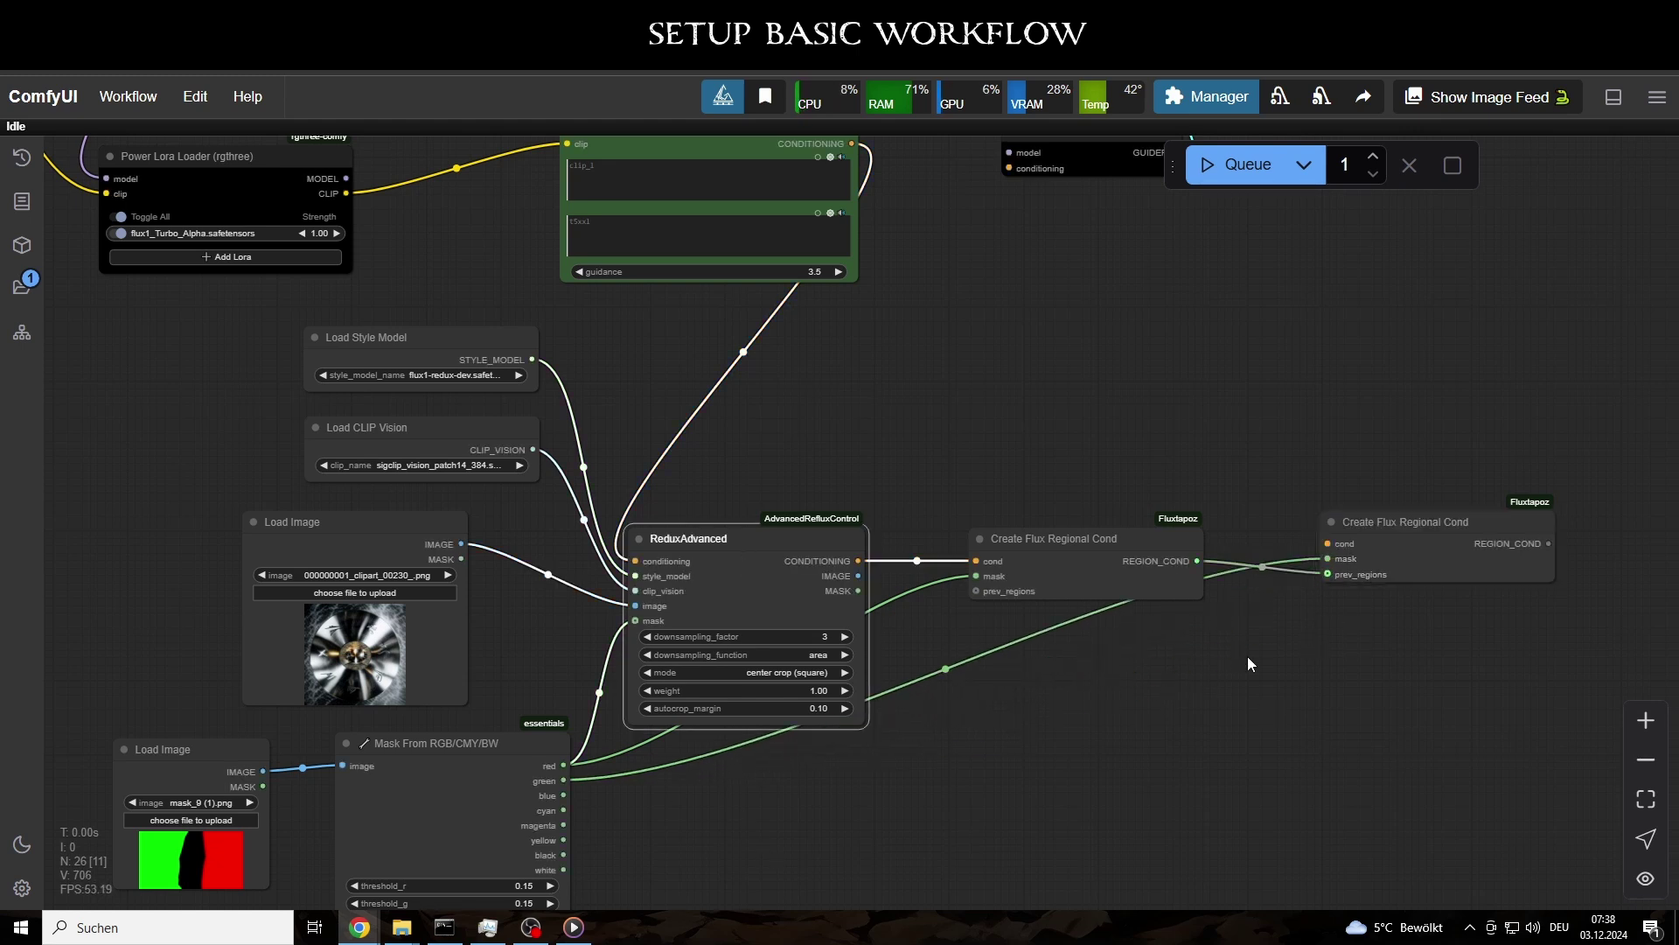
alt+drag(749, 574, 1327, 544)
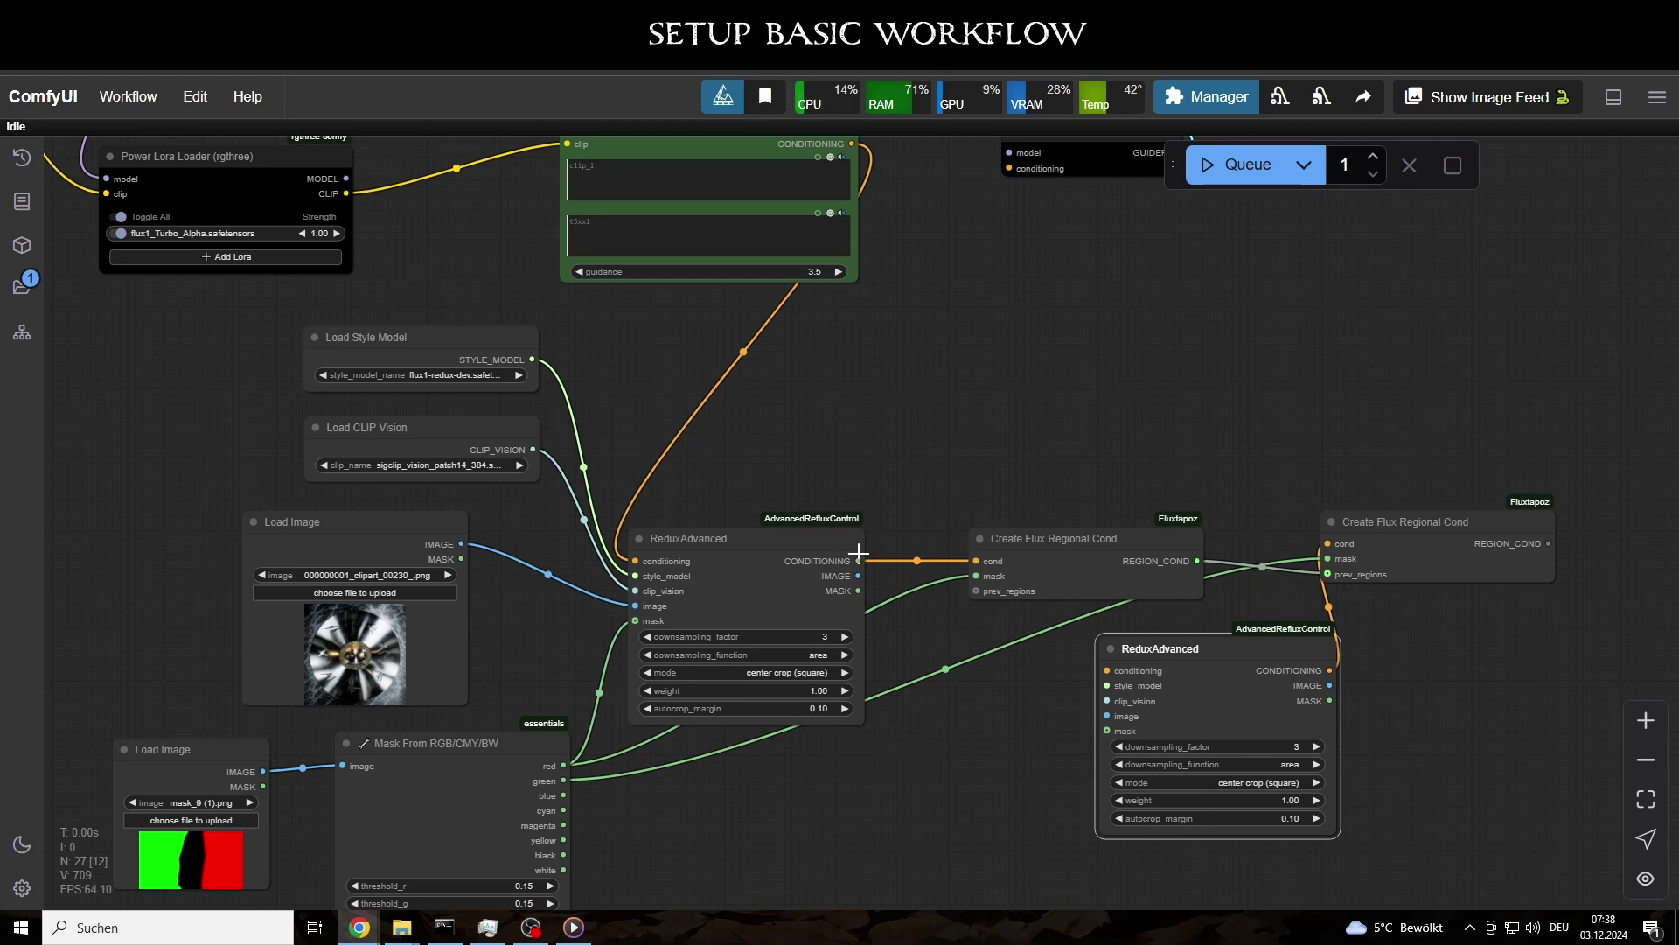
drag(858, 560, 1106, 670)
Connect the green mask and a new Load Image node to the second ReduxAdvanced, and spread these nodes out.
drag(1113, 554, 1138, 529)
drag(563, 779, 942, 807)
click(971, 849)
drag(1061, 796, 940, 770)
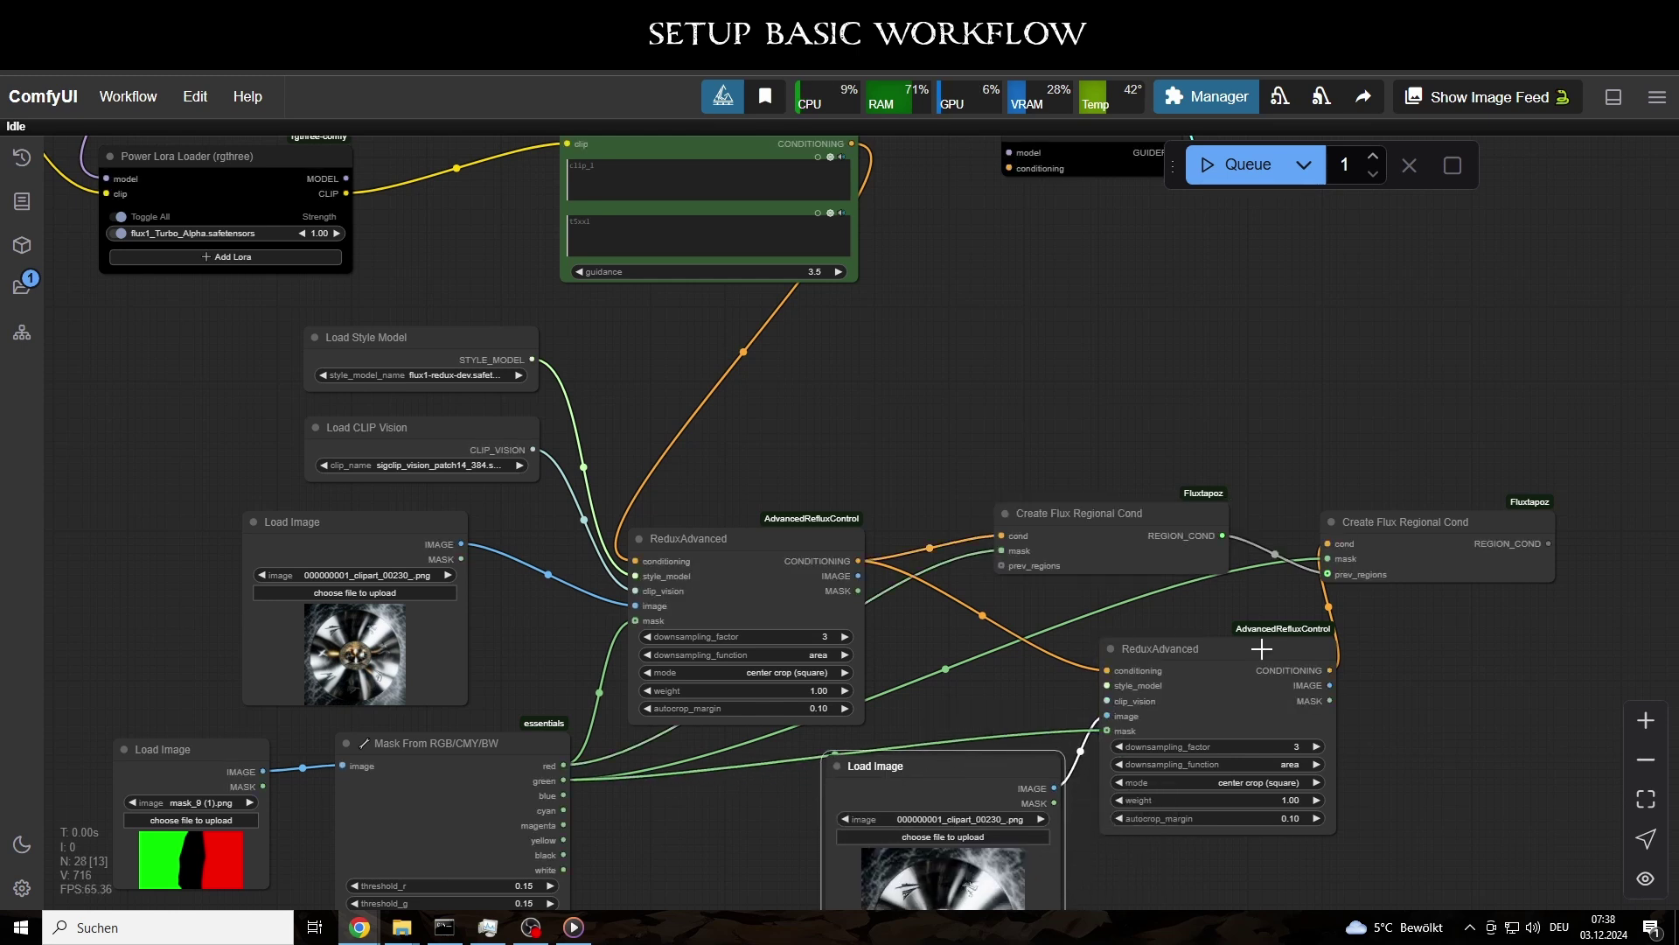
drag(1256, 656, 1453, 634)
drag(997, 771, 1155, 664)
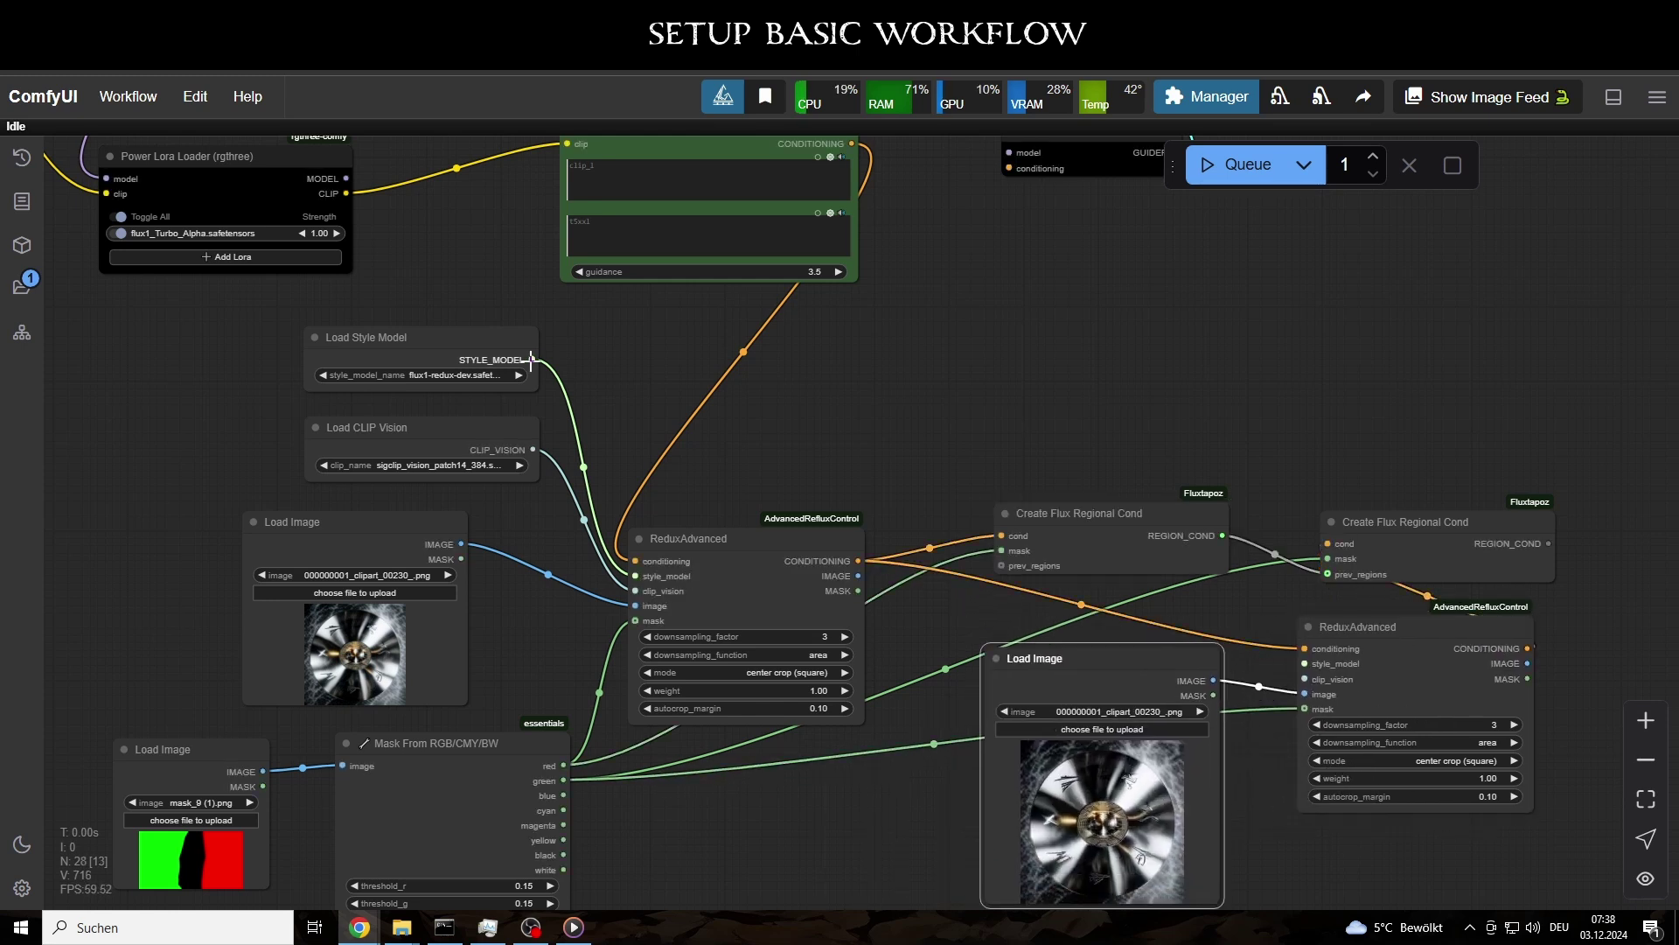
Connect the Load Style Model and Load CLIP Vision outputs to the second ReduxAdvanced node.
drag(532, 360, 1304, 663)
drag(533, 450, 1304, 680)
drag(1431, 524, 1443, 508)
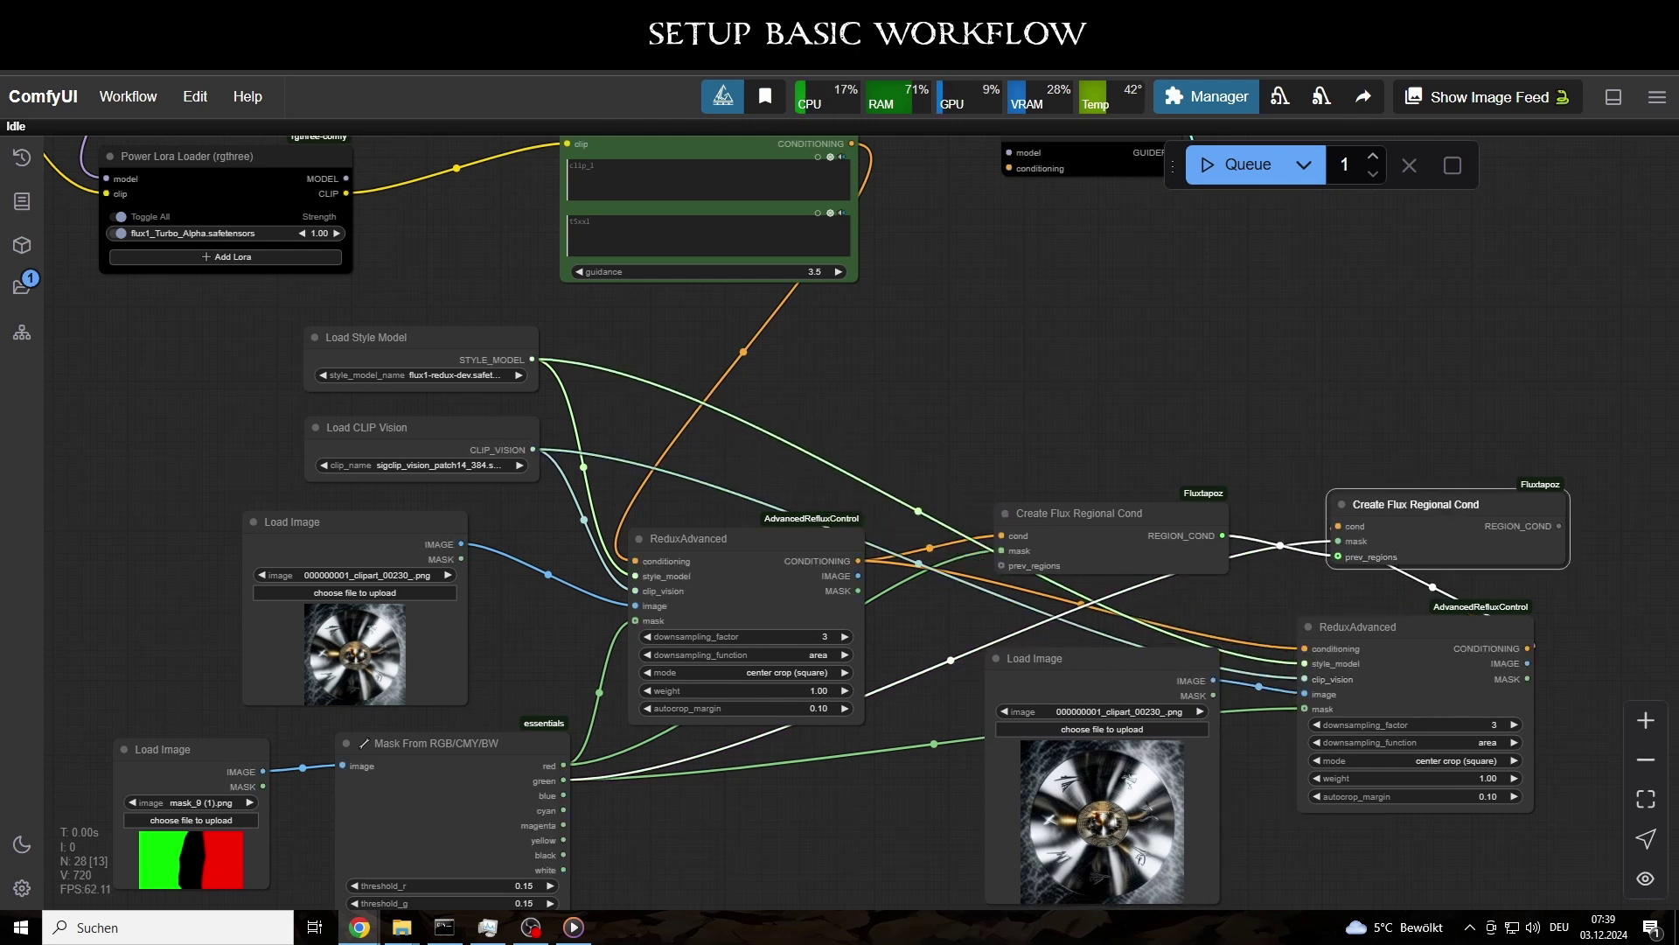
Add an Apply Flux Regional Conds node and connect the second region's REGION_COND to its region_conds input.
double_click(1113, 330)
text(apply flux re)
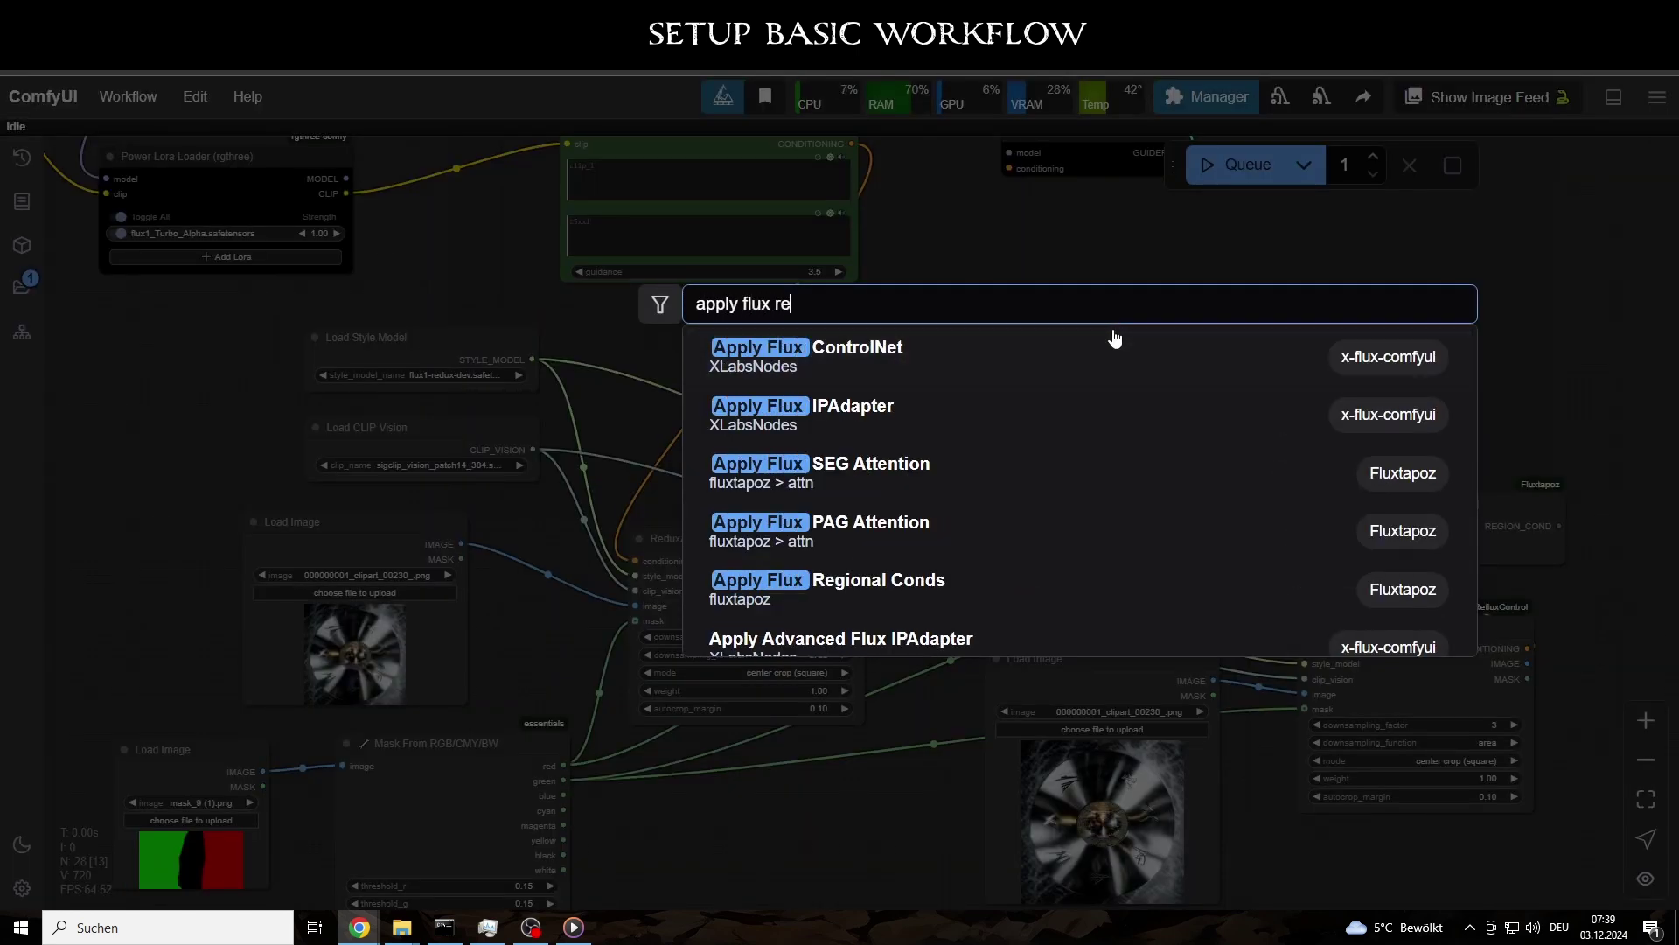
key(Return)
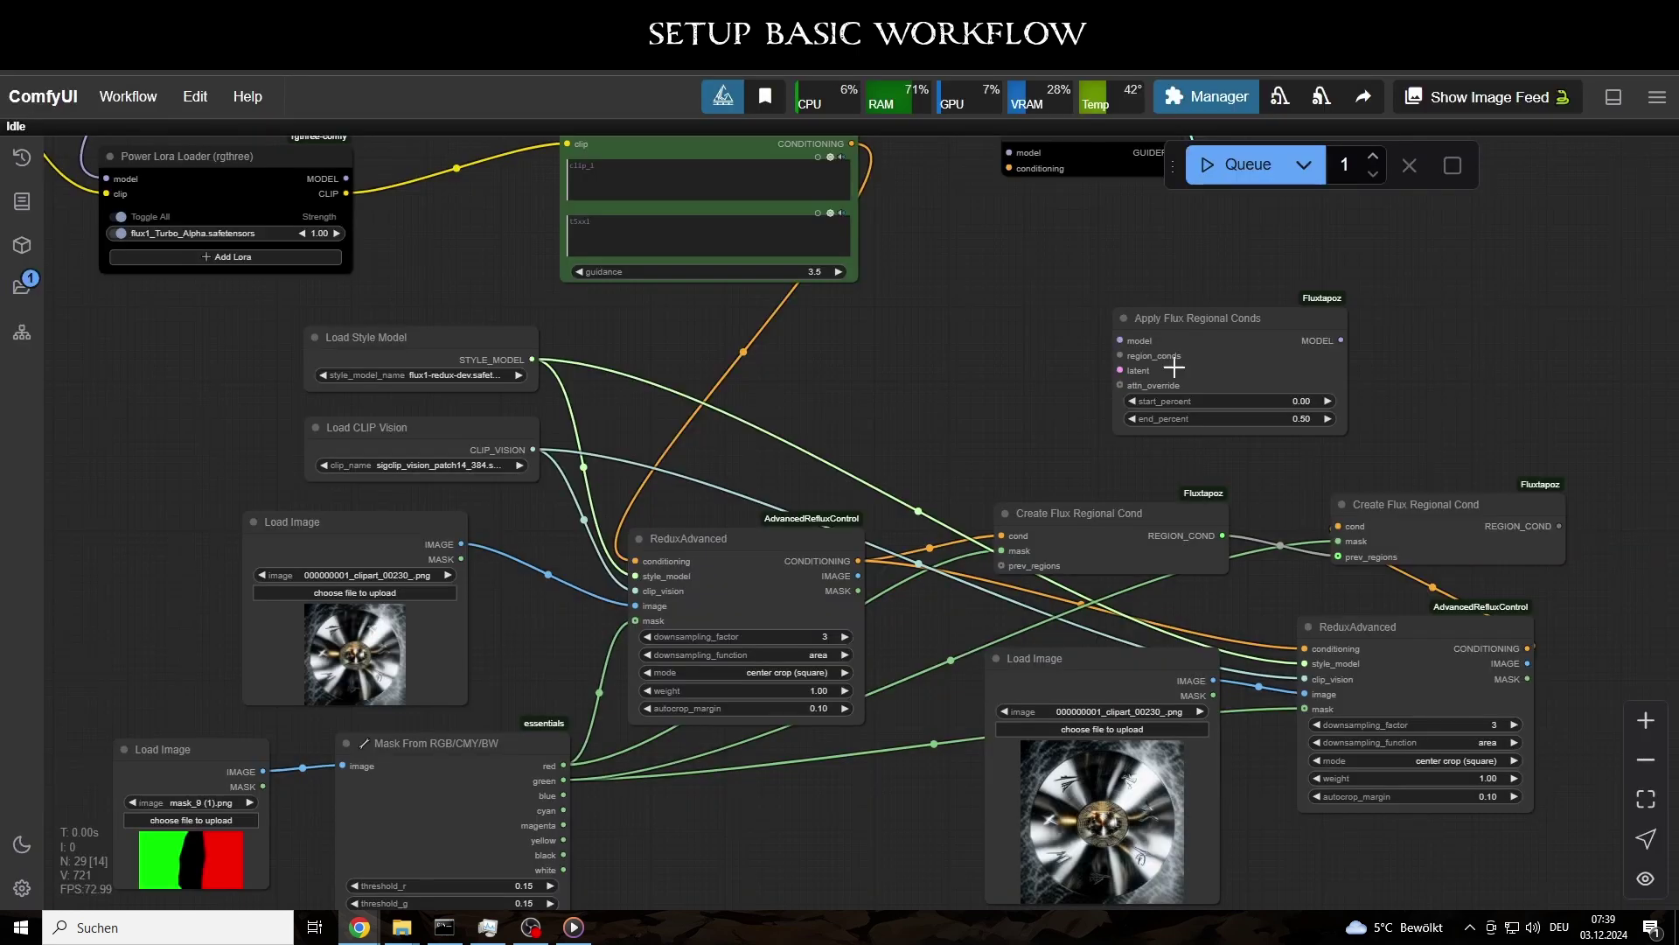
drag(1250, 341, 1266, 343)
drag(1559, 526, 1141, 358)
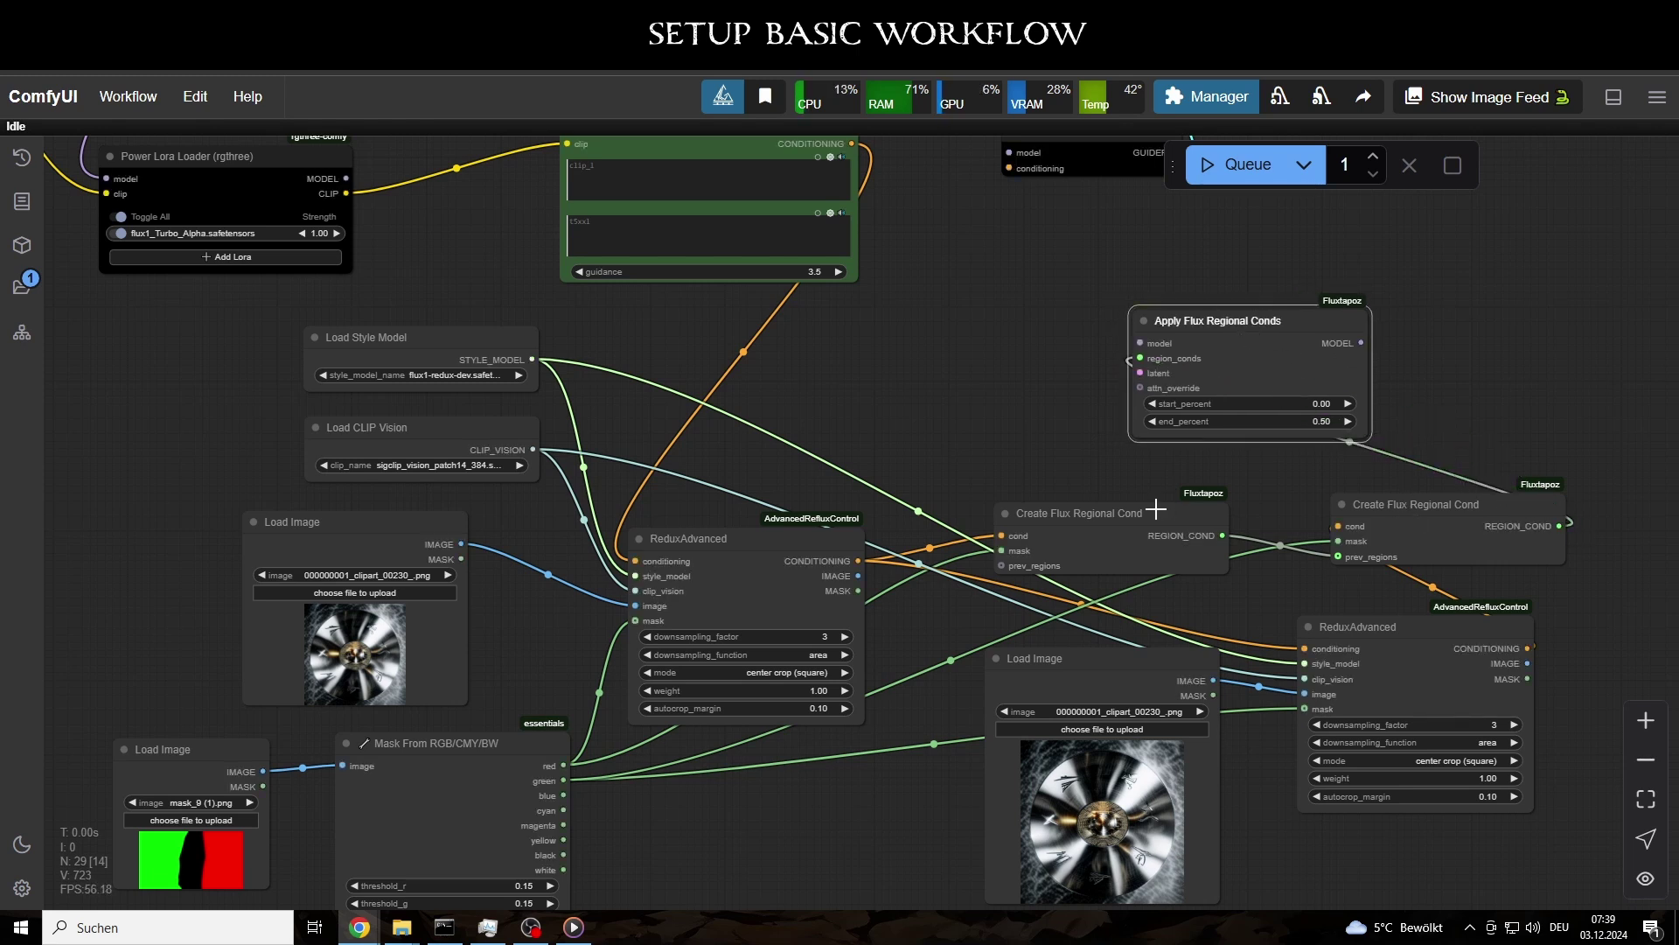
Route the Power Lora Loader model through Apply Flux Regional Conds into BasicGuider, and connect the second ReduxAdvanced's conditioning to BasicGuider.
drag(1145, 524, 1090, 532)
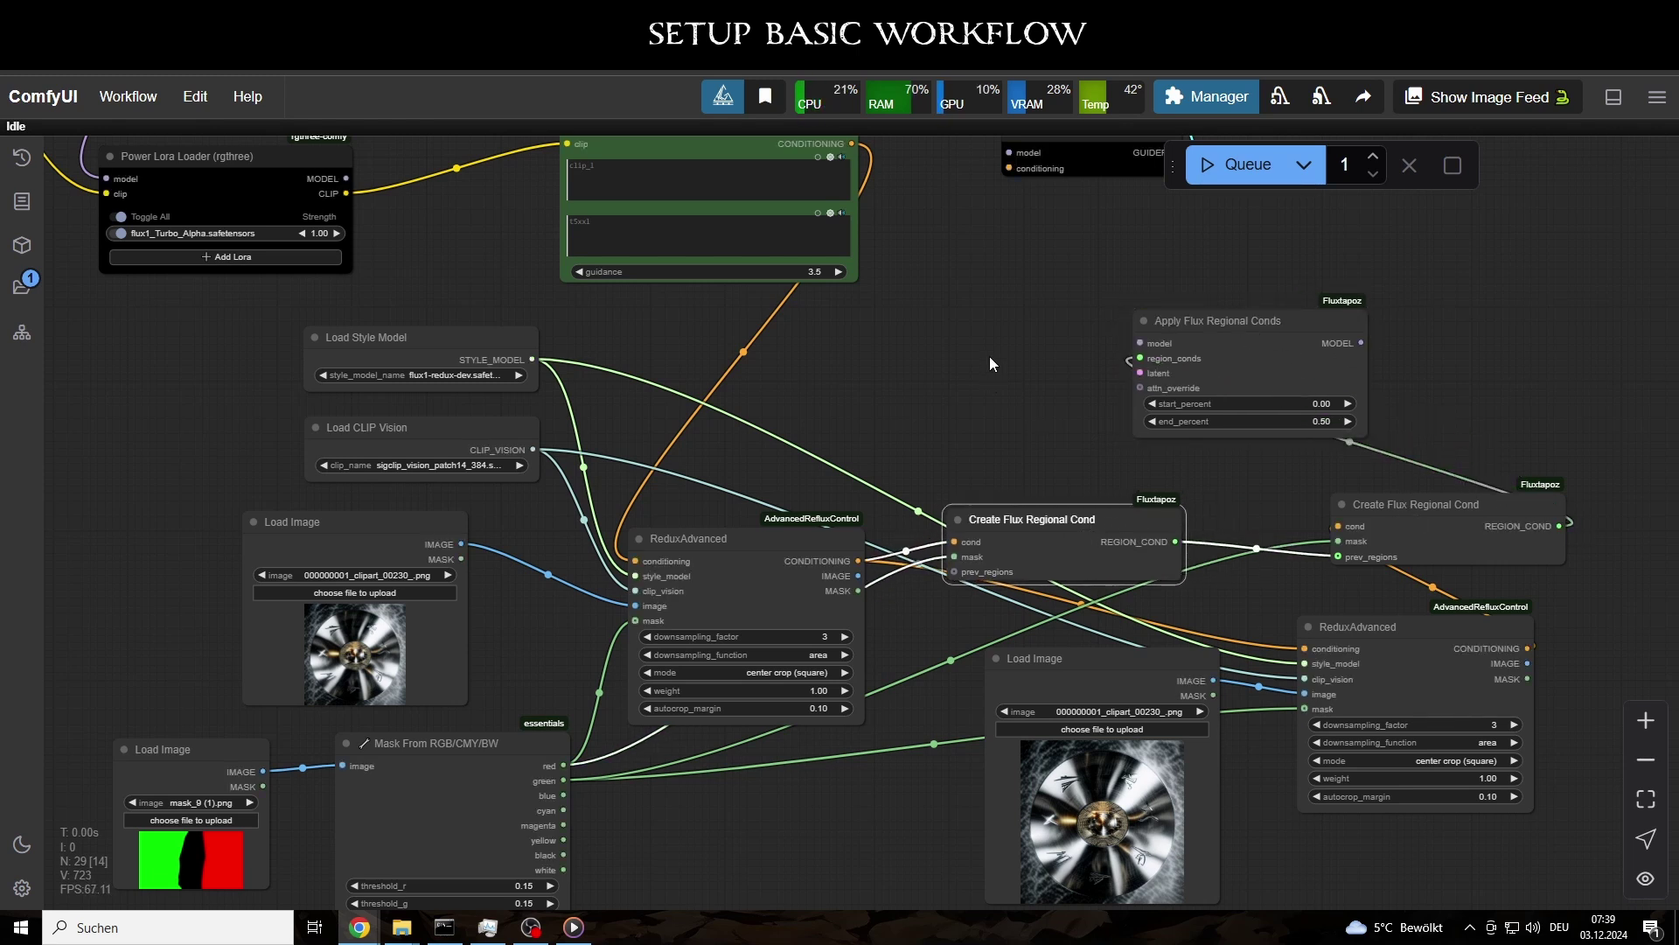
drag(347, 179, 1140, 343)
drag(1090, 238, 1090, 259)
drag(1361, 363, 1009, 172)
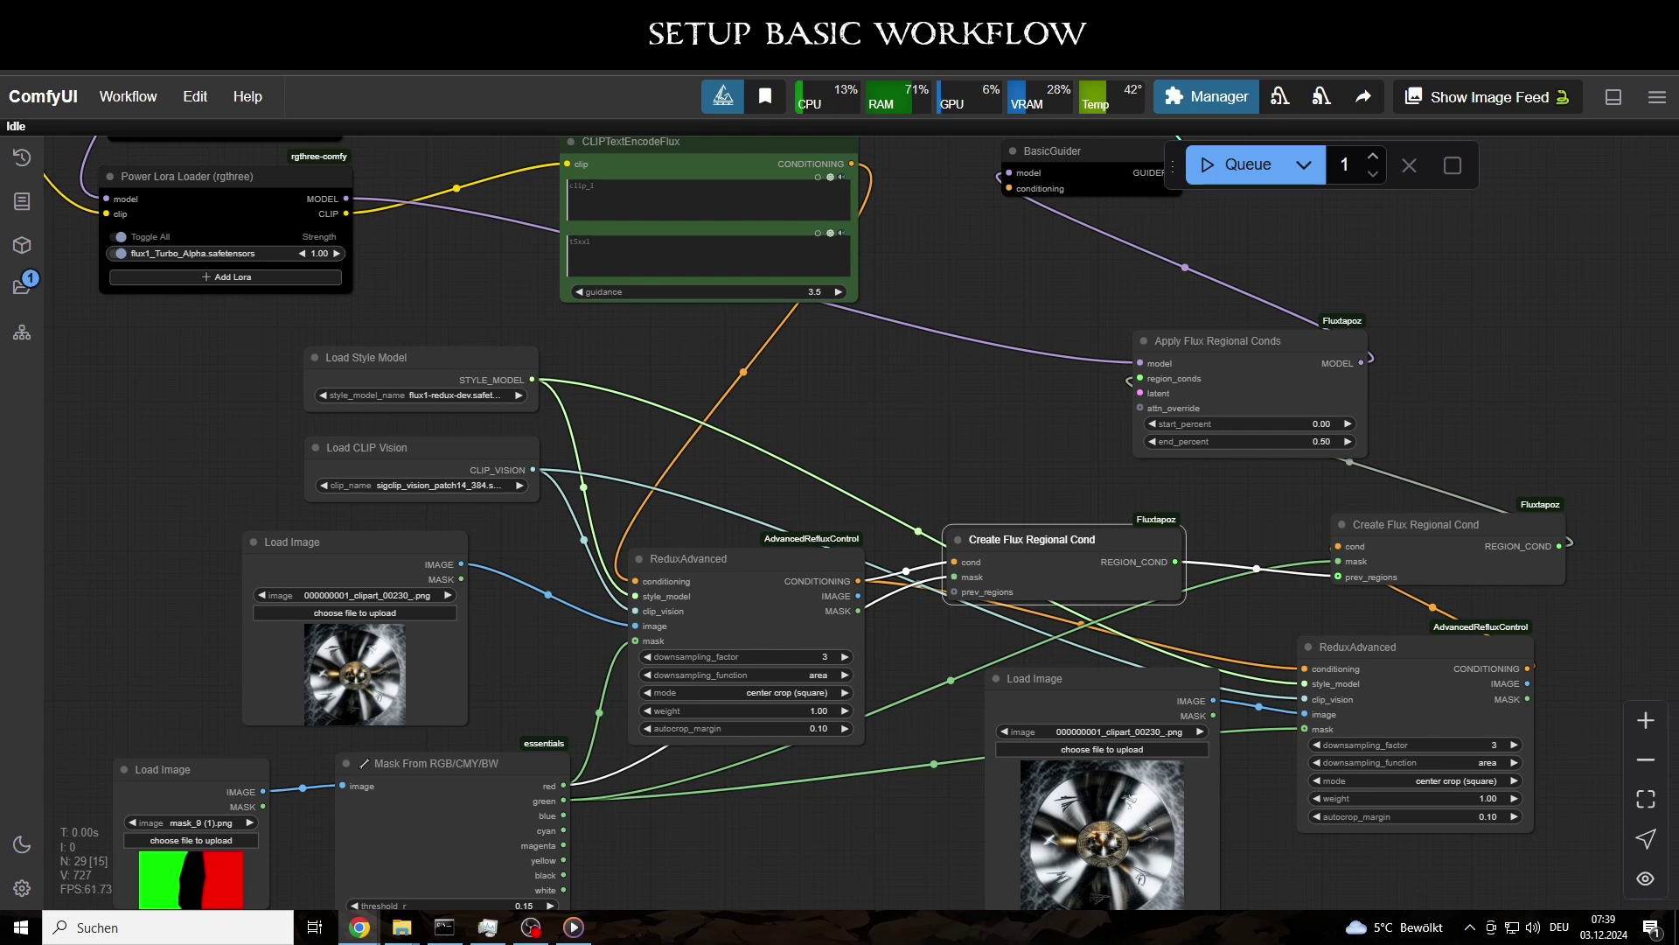
drag(1527, 669, 1010, 188)
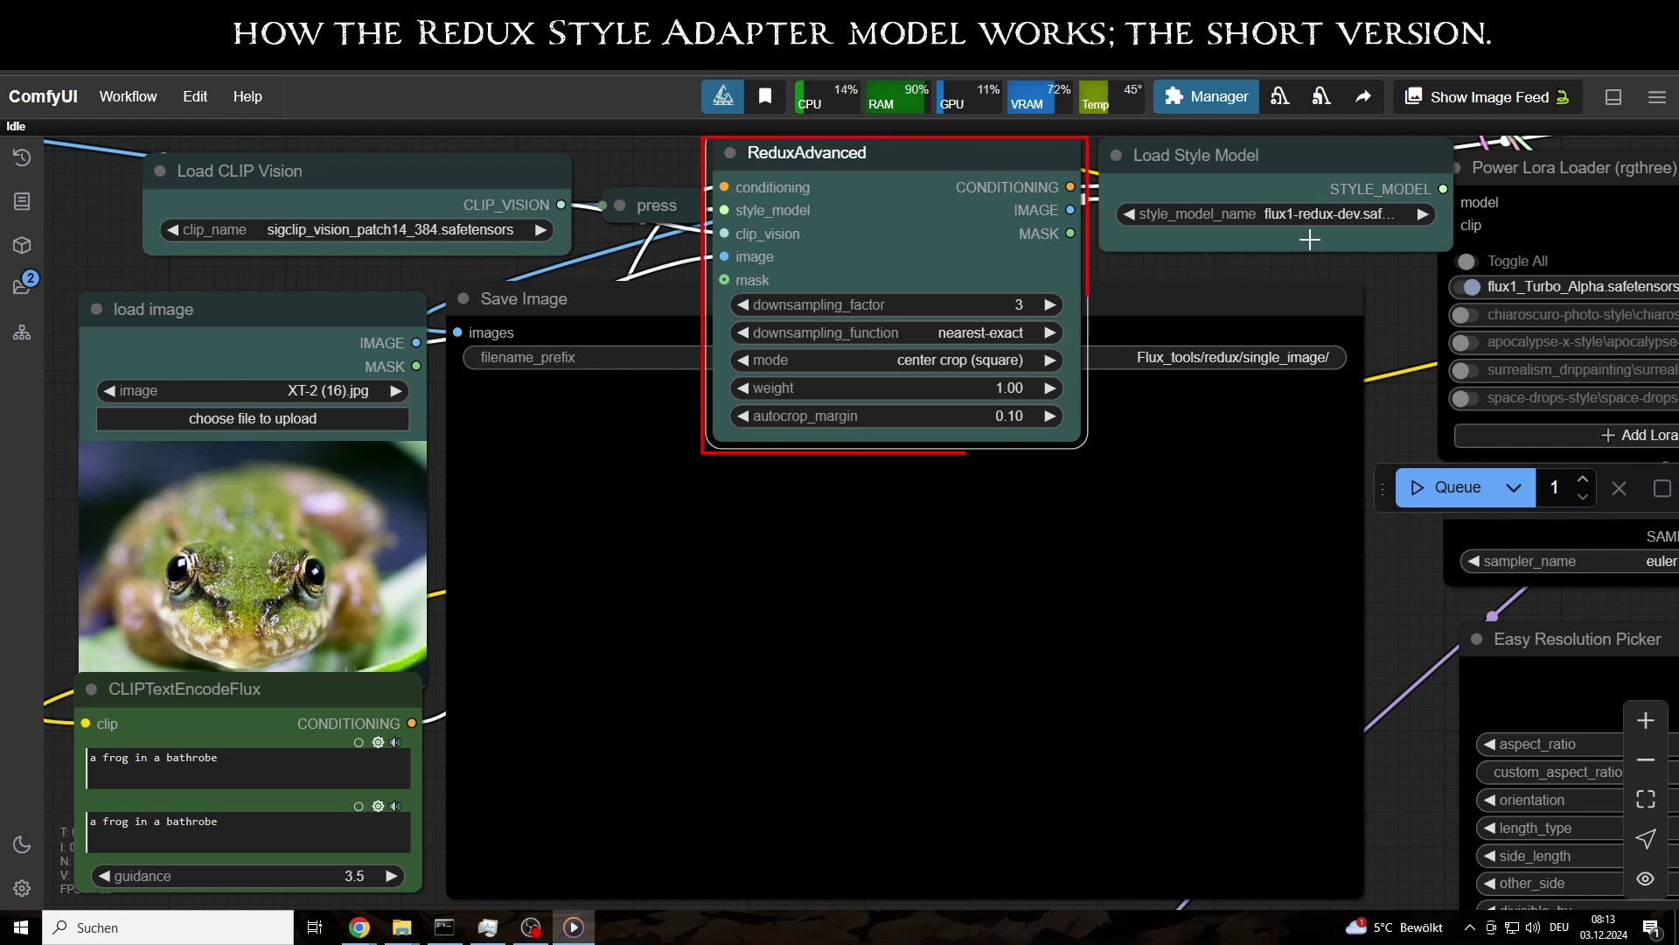
Widen the Load Style Model node in the frog workflow and queue an image generation with downsampling factor 3.
drag(1467, 244, 1516, 243)
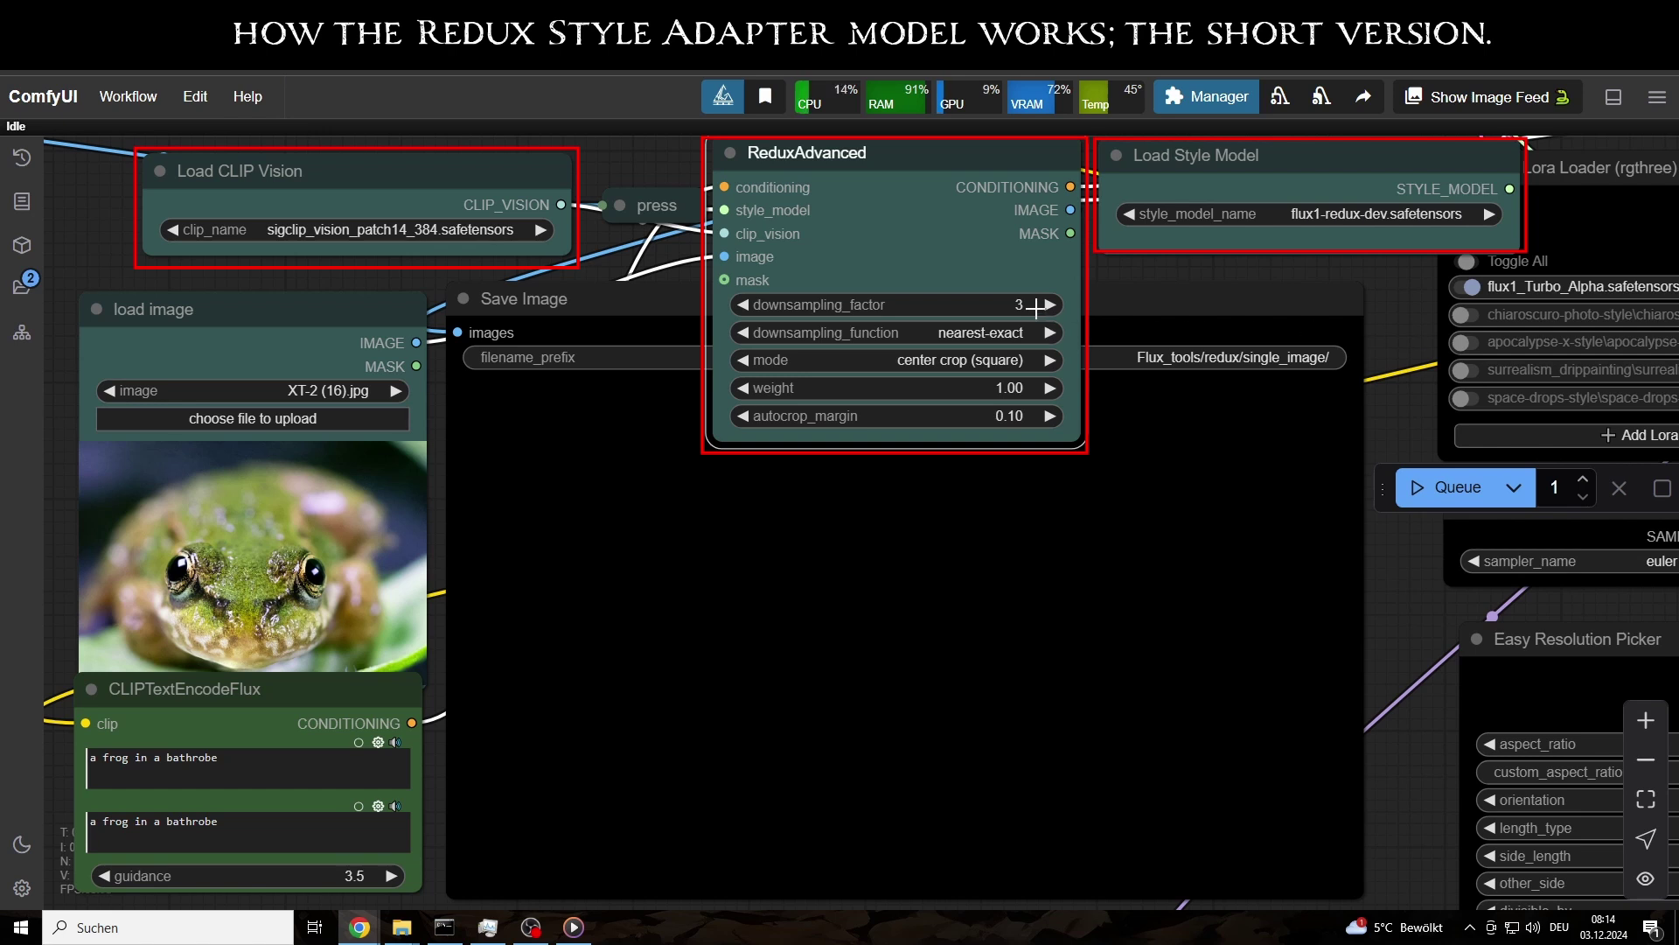
click(1447, 486)
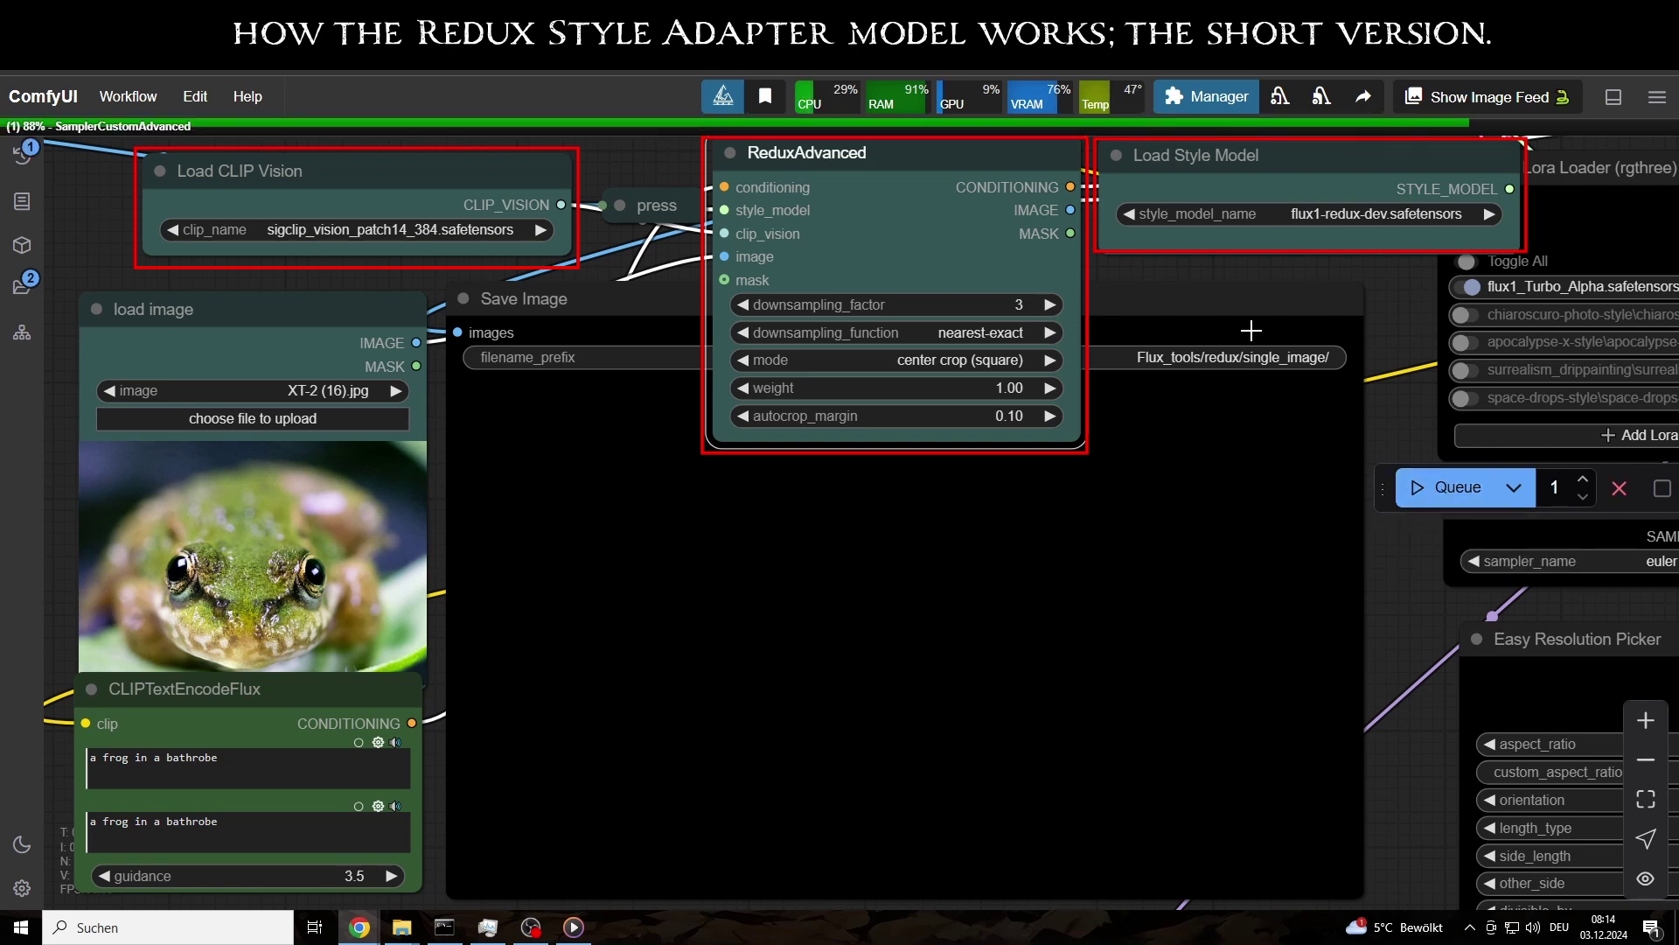
click(938, 307)
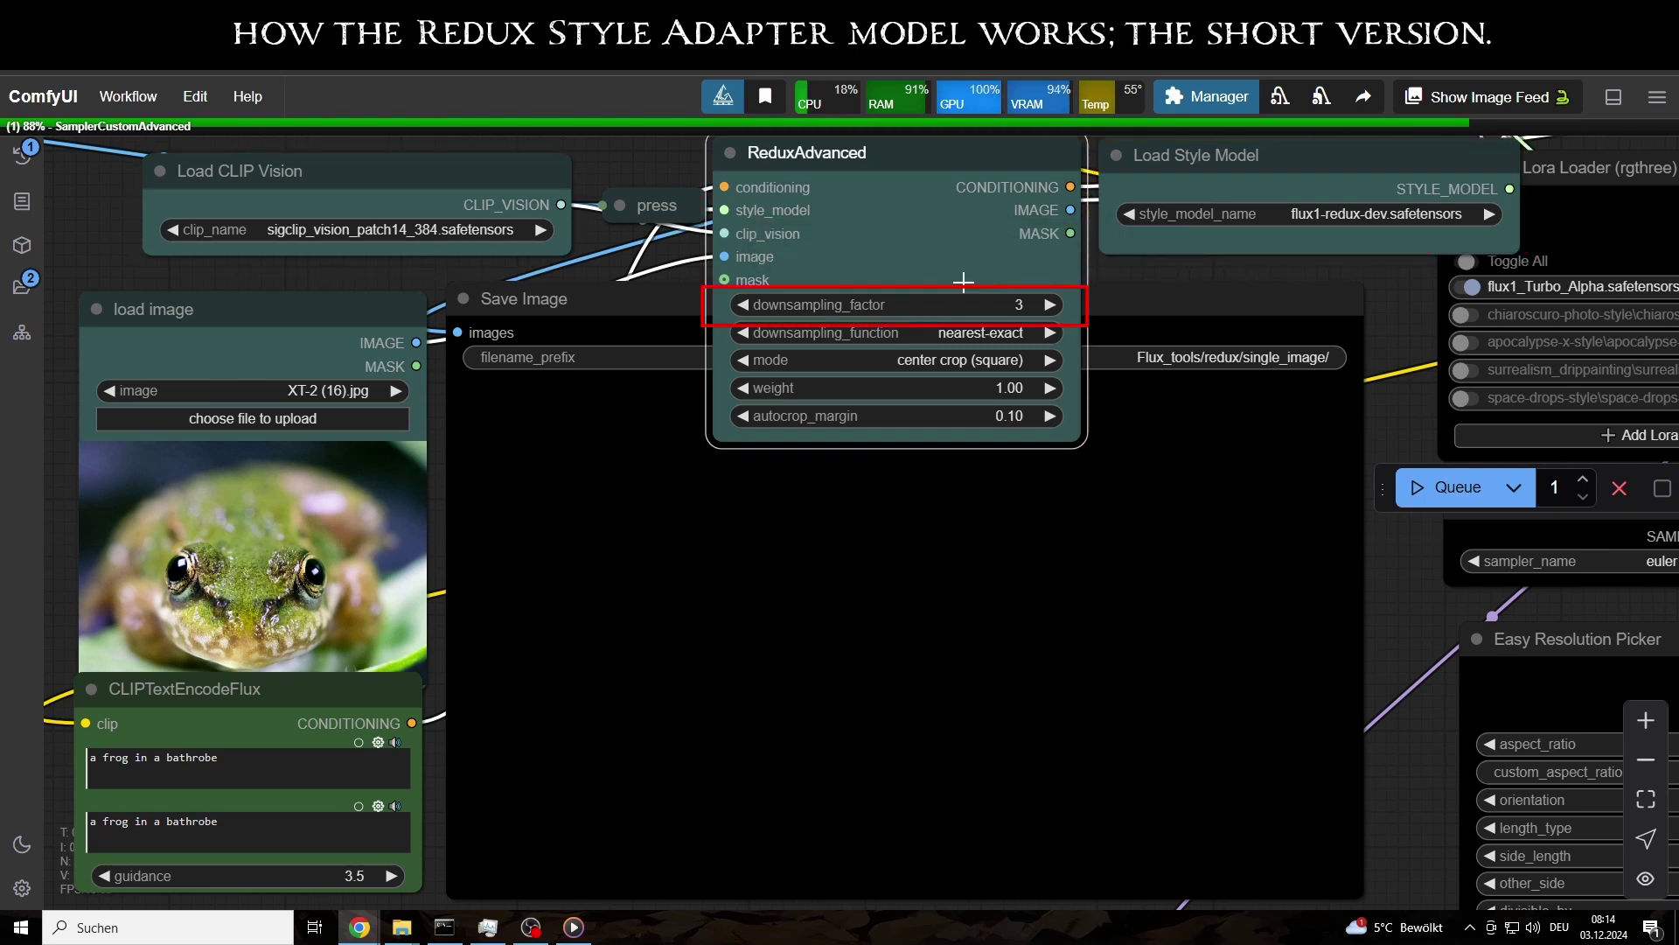
drag(1126, 310, 998, 298)
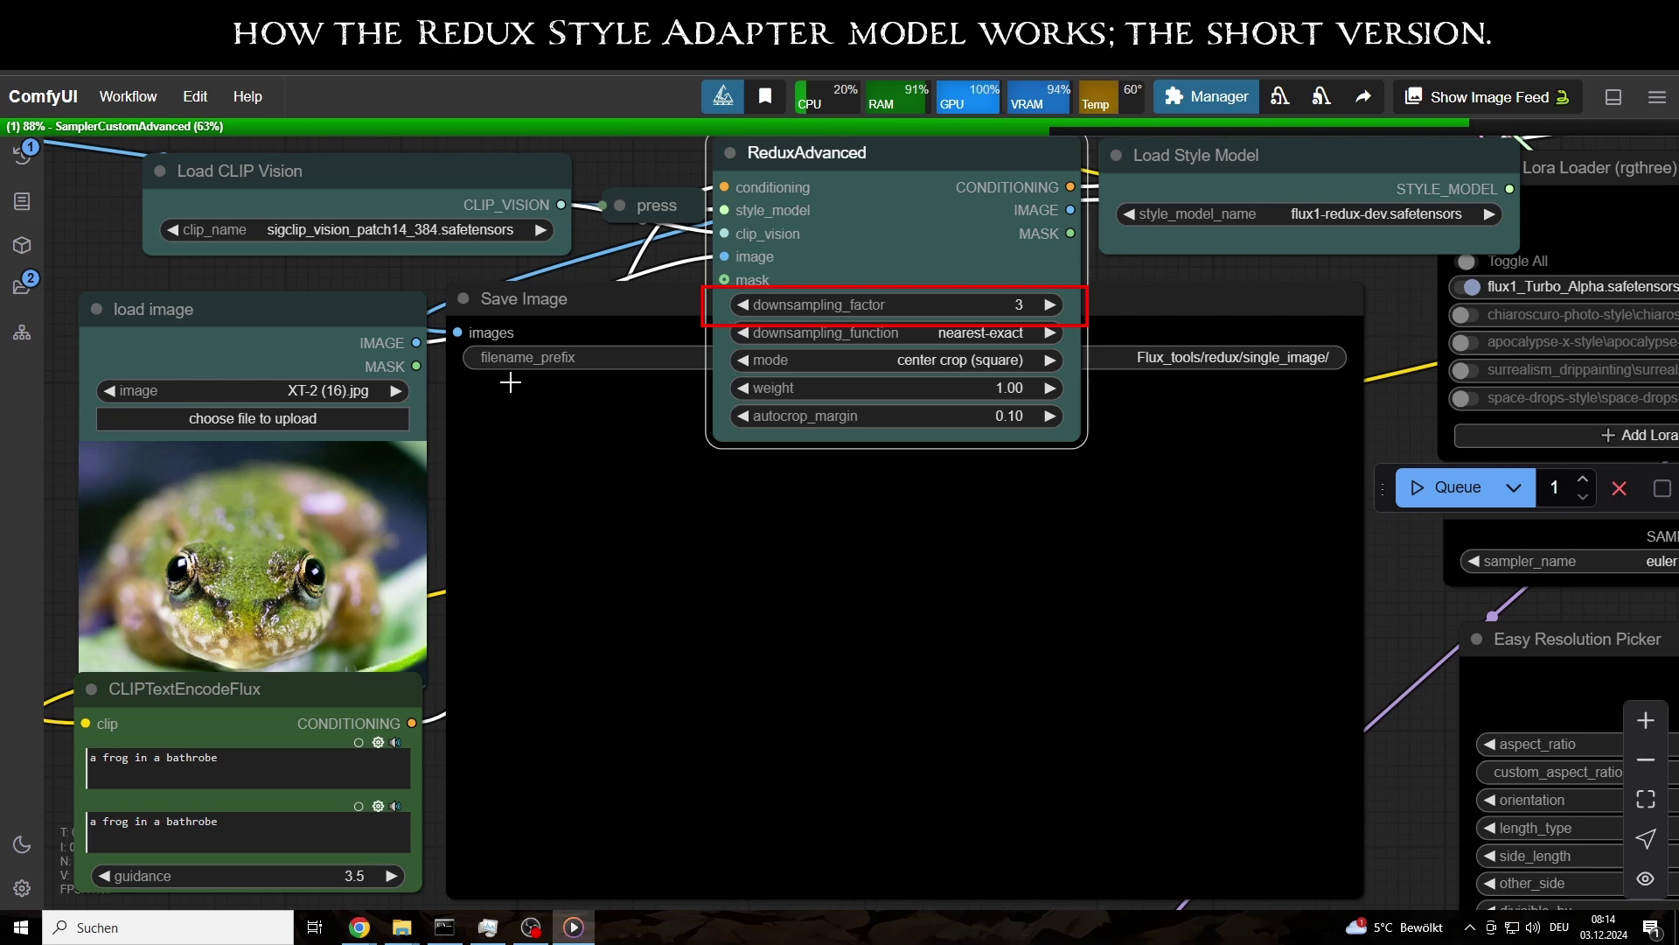
Expand the press preview node, page through its individual image tiles up close, and collapse the node again.
click(618, 205)
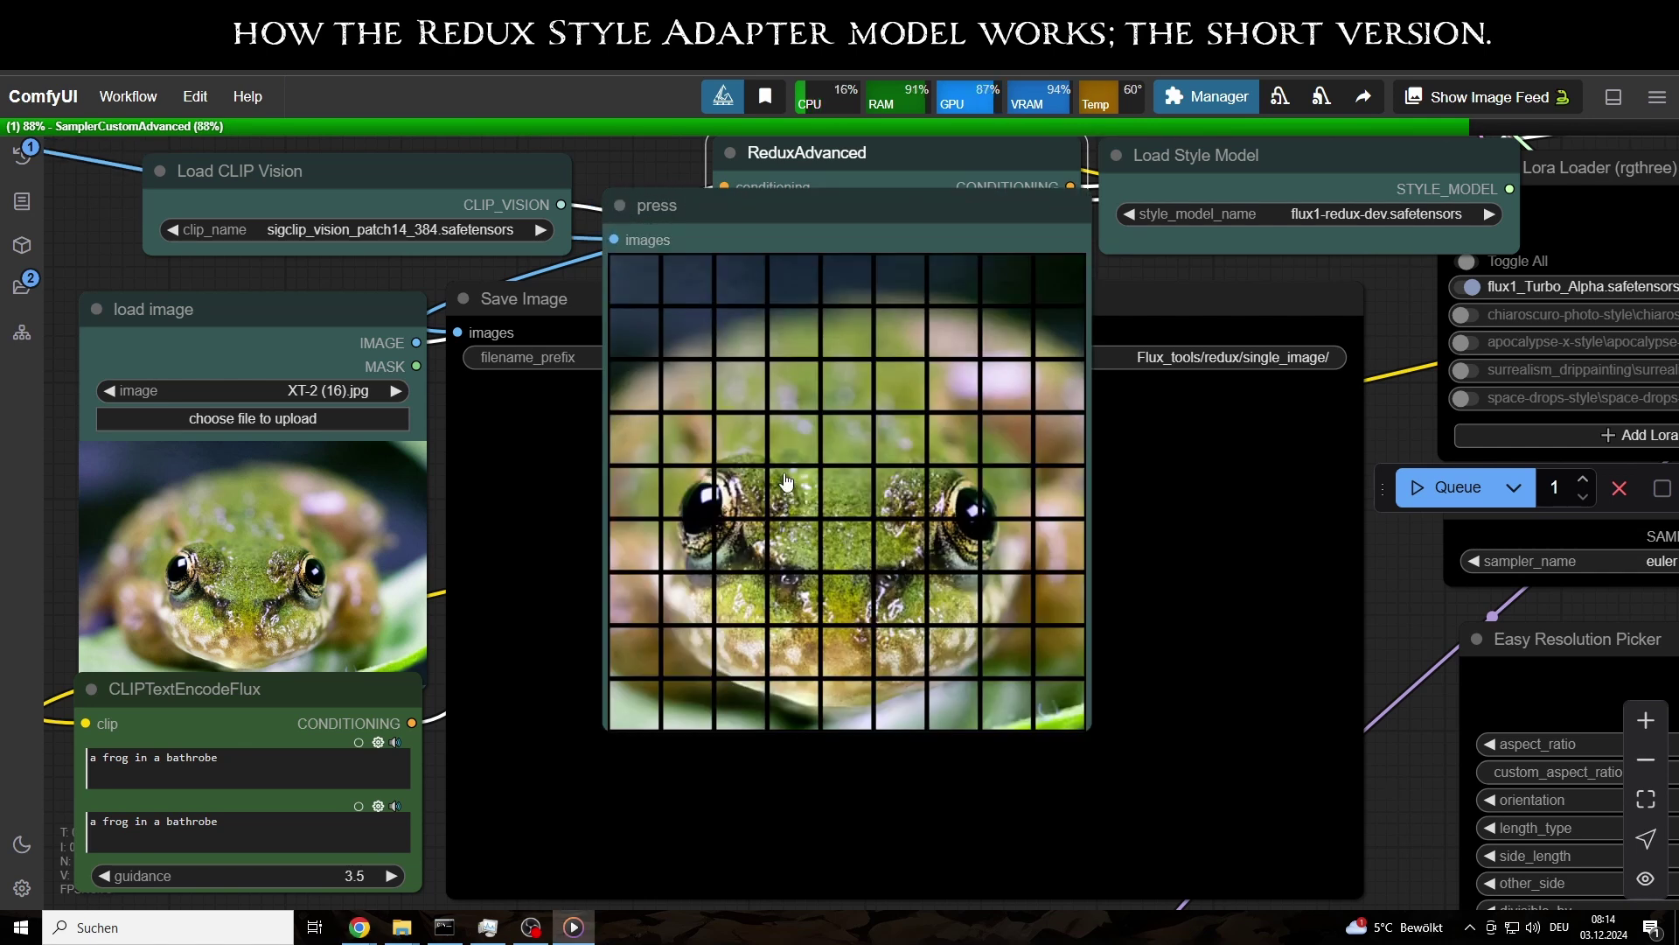
click(735, 278)
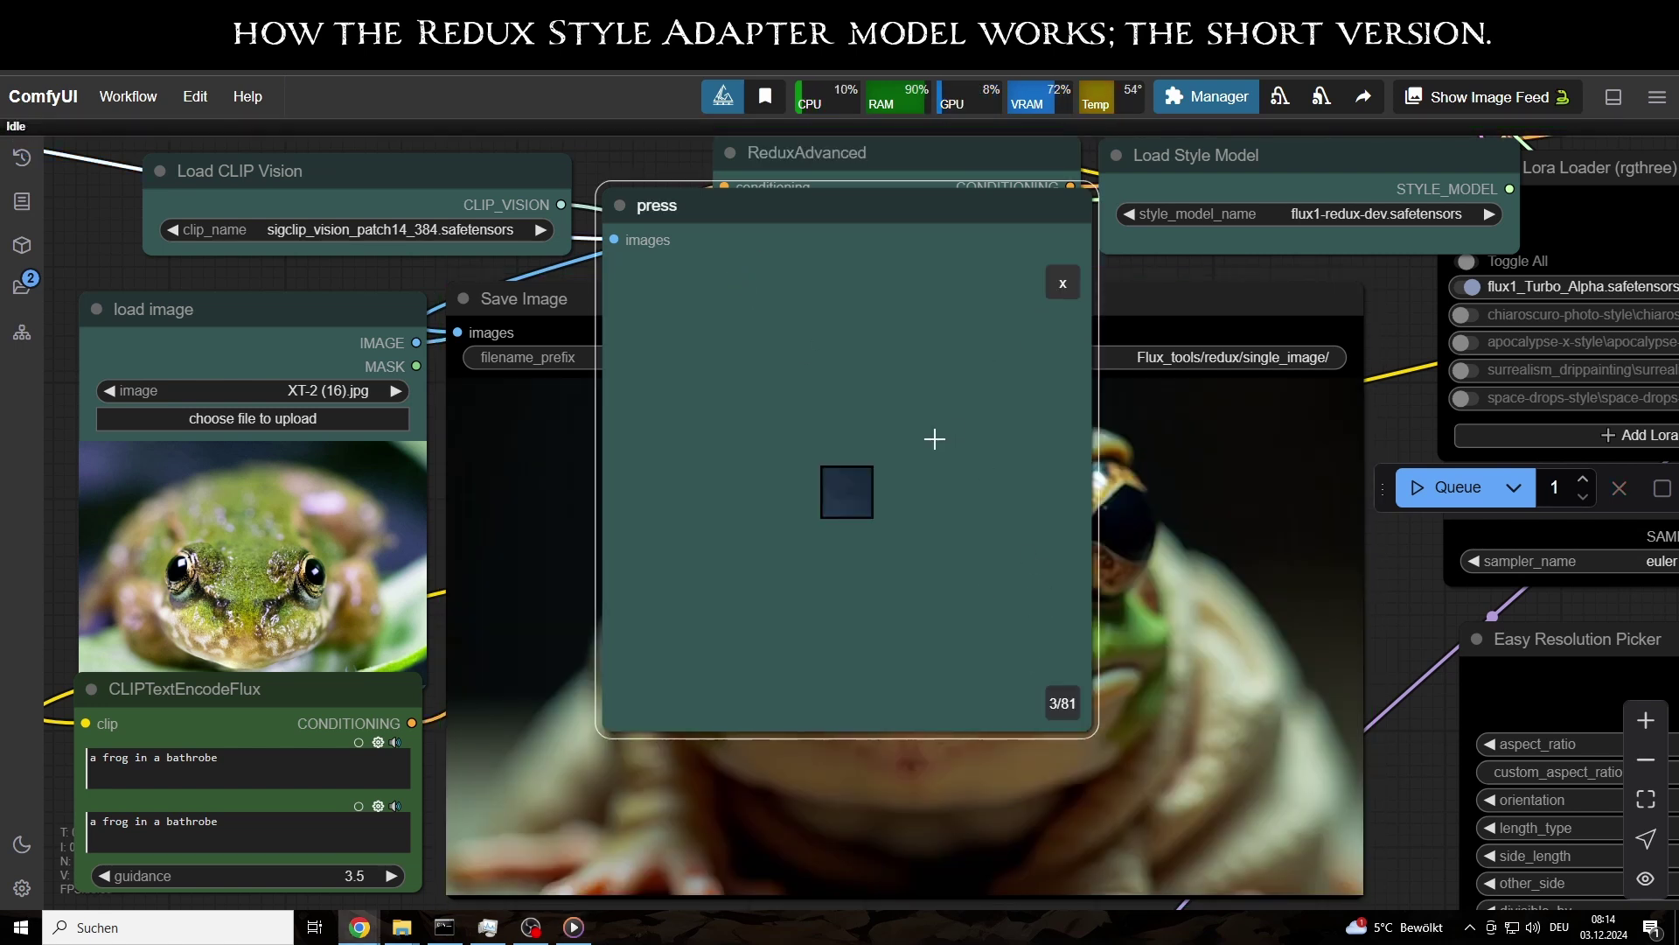
scroll(845, 491, up, 5)
scroll(845, 490, up, 6)
scroll(845, 491, down, 3)
drag(1063, 599, 1041, 539)
click(1303, 864)
click(1303, 864)
click(1303, 864)
click(1303, 864)
click(1303, 864)
click(1303, 864)
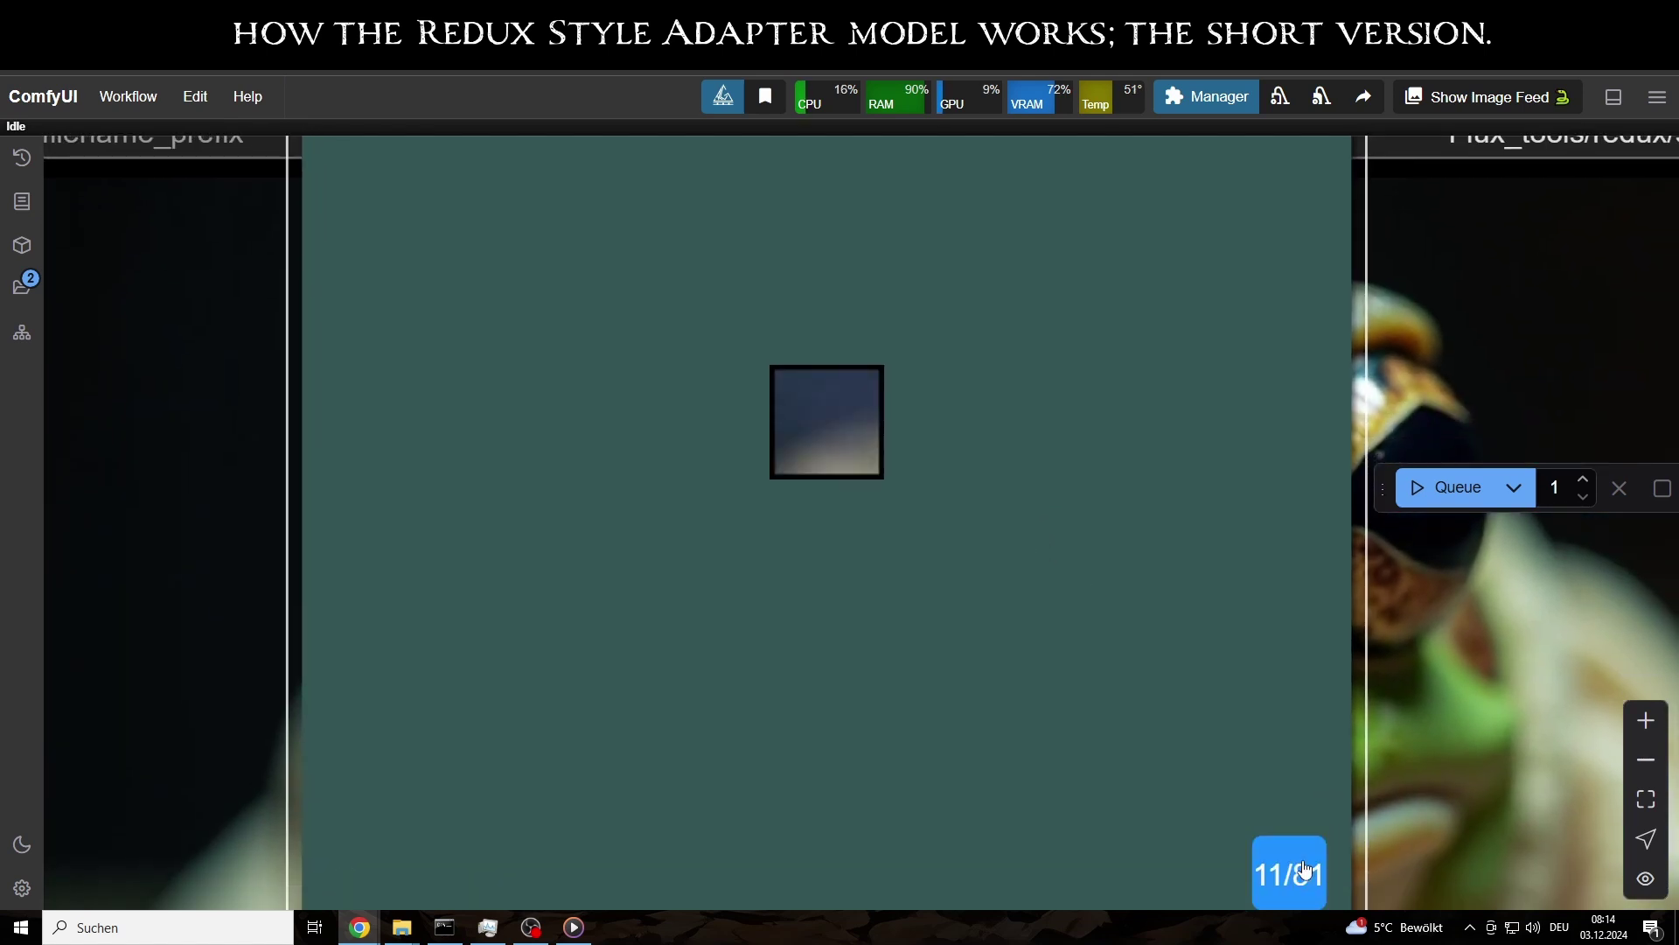
triple_click(1304, 869)
triple_click(1304, 869)
triple_click(1304, 870)
triple_click(1304, 870)
scroll(793, 396, down, 3)
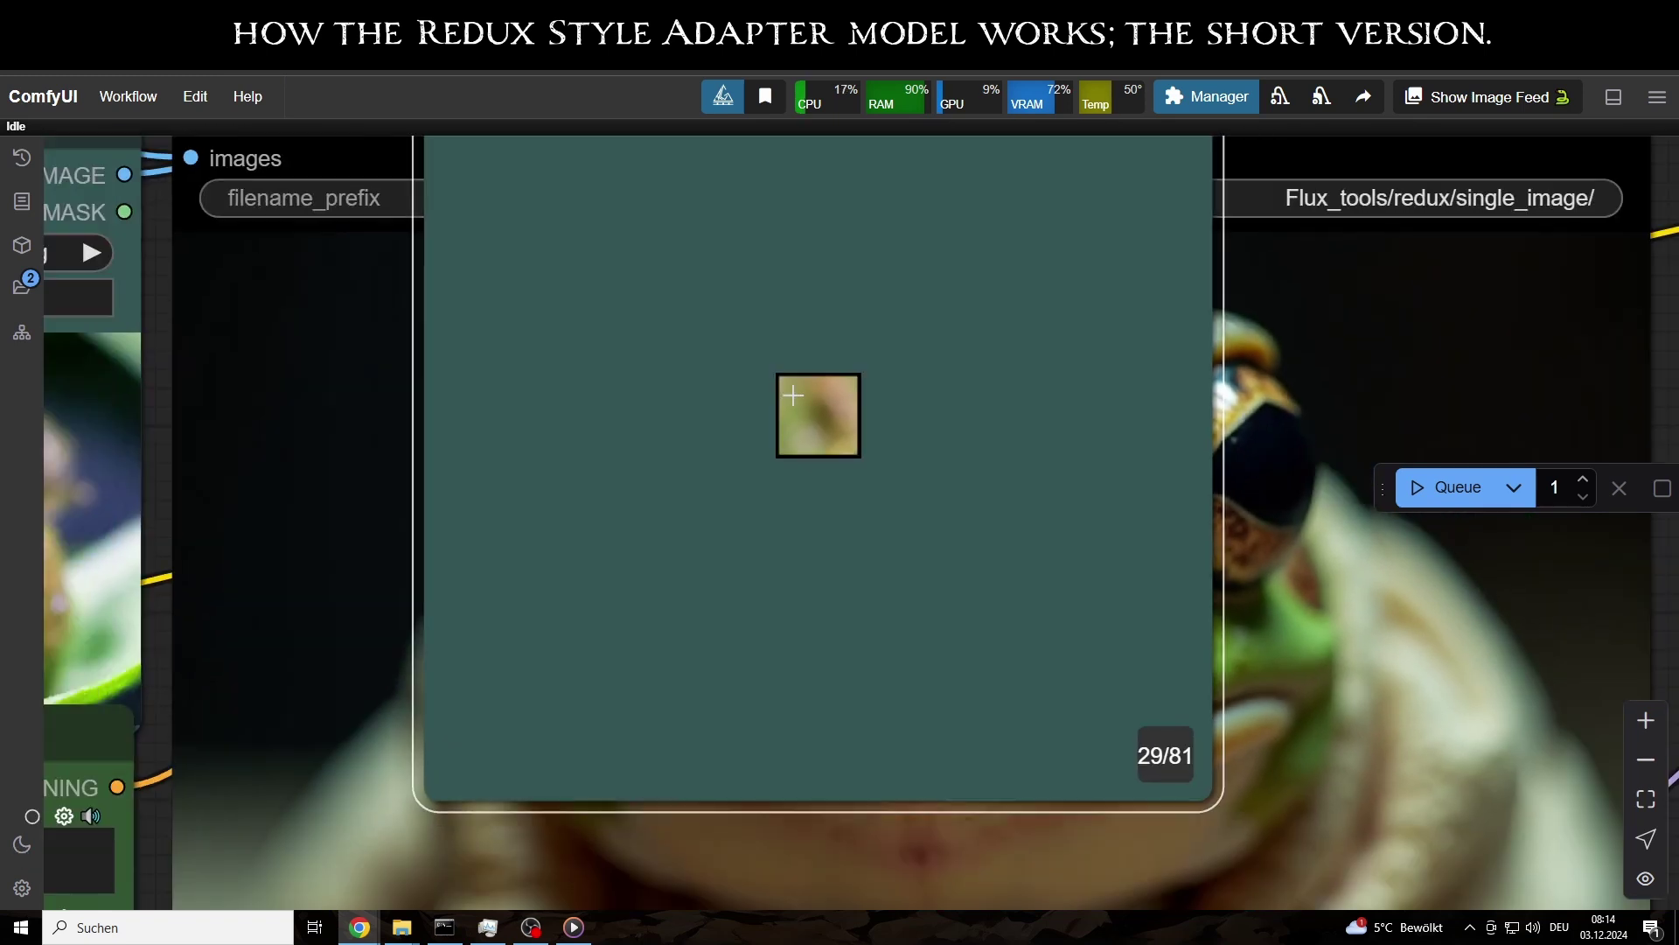
drag(805, 411, 844, 602)
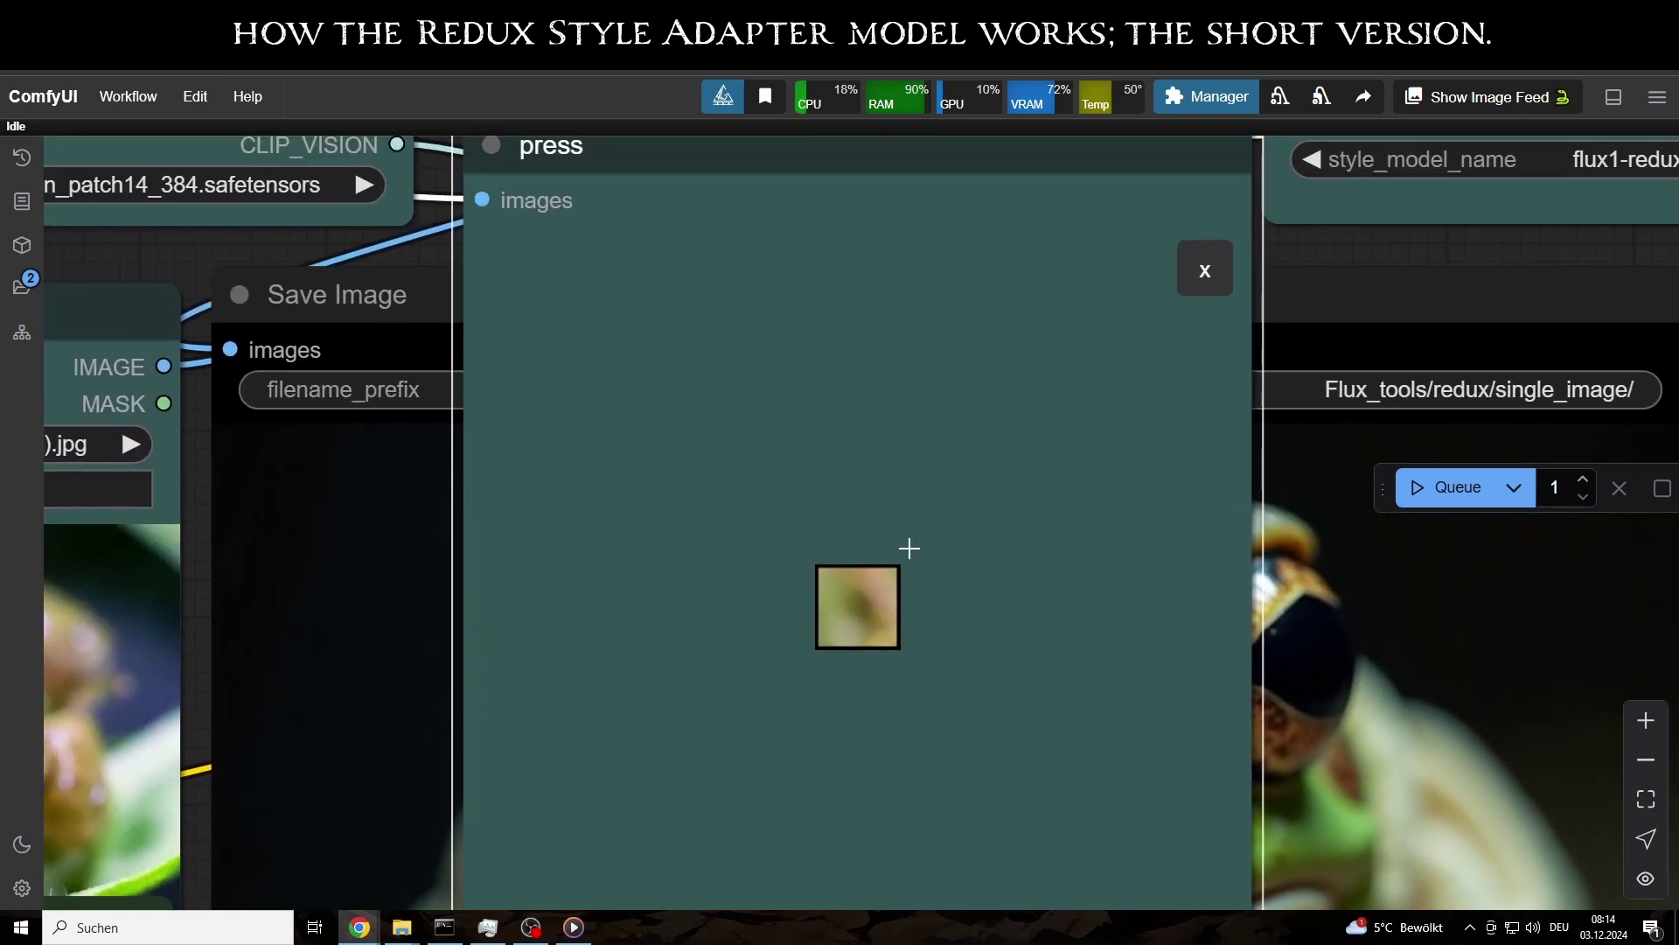
click(1203, 273)
click(491, 146)
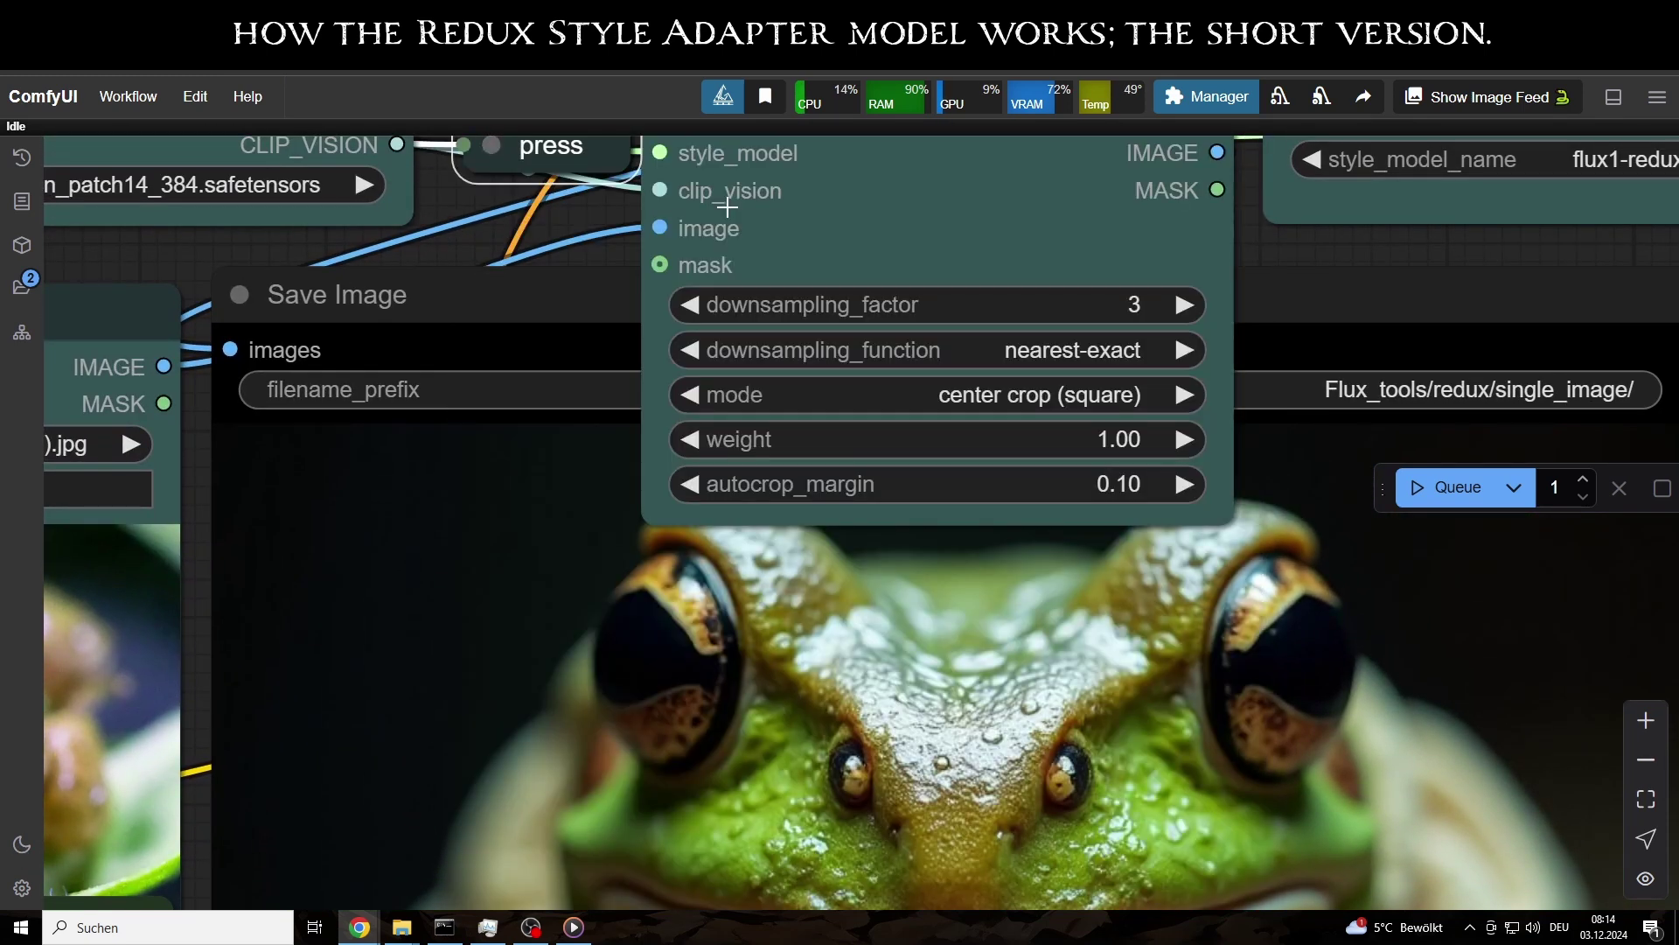
Set the ReduxAdvanced downsampling factor to 1 and queue an image generation.
scroll(978, 263, down, 3)
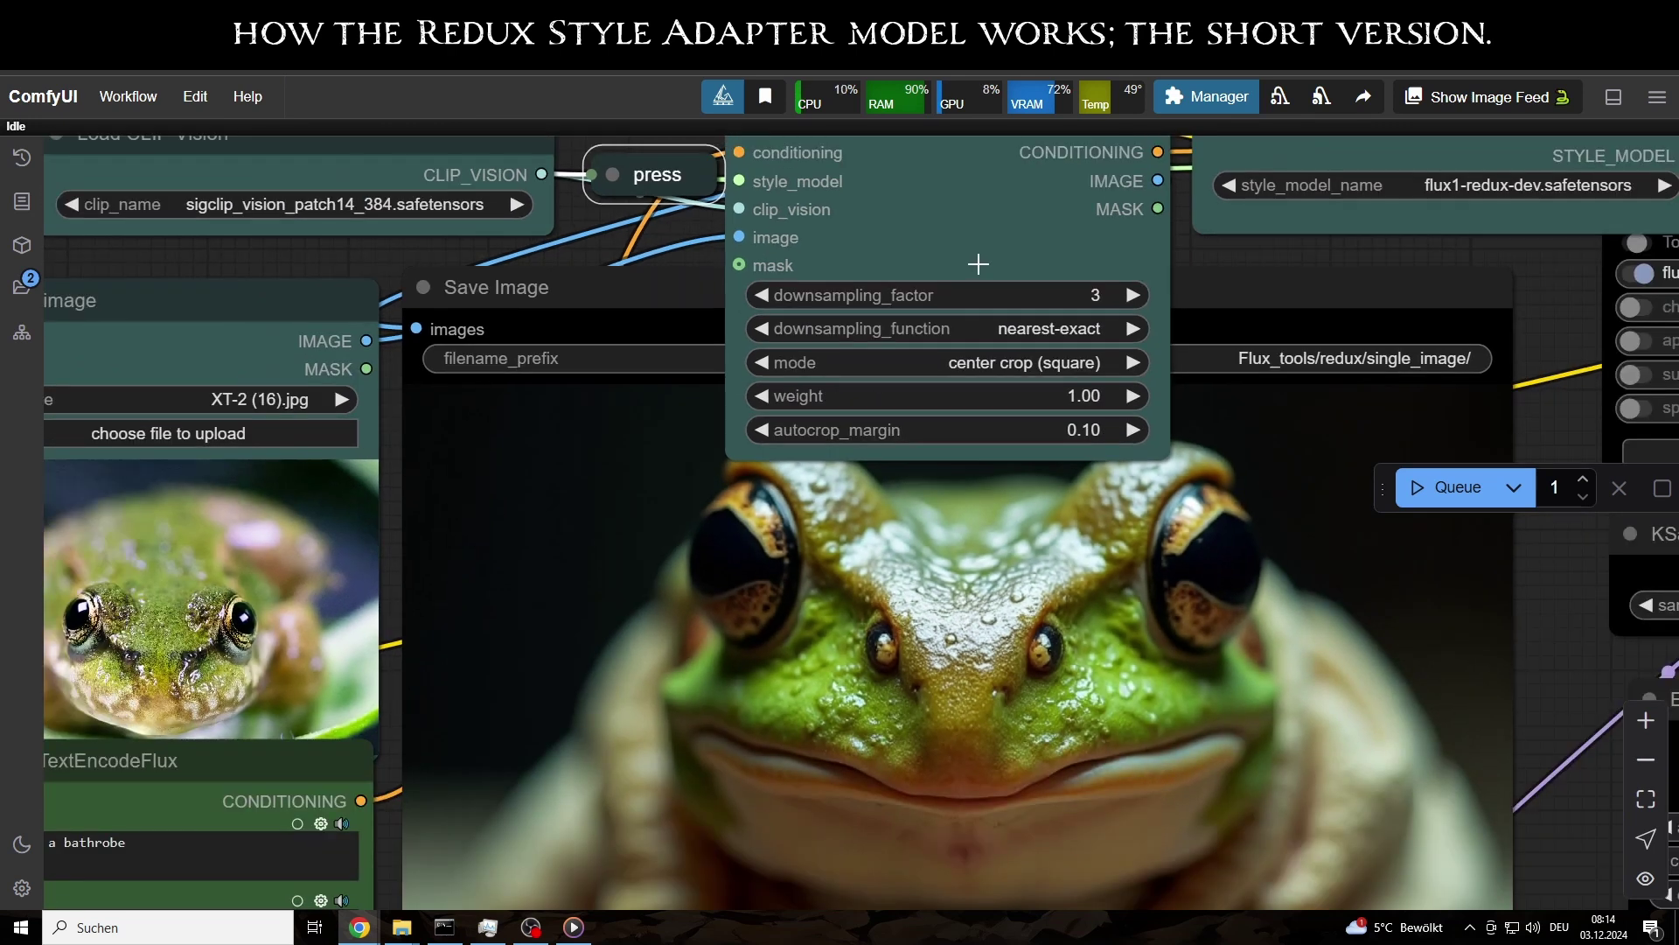
scroll(978, 263, down, 2)
drag(978, 263, 968, 276)
drag(283, 761, 133, 756)
scroll(667, 355, down, 2)
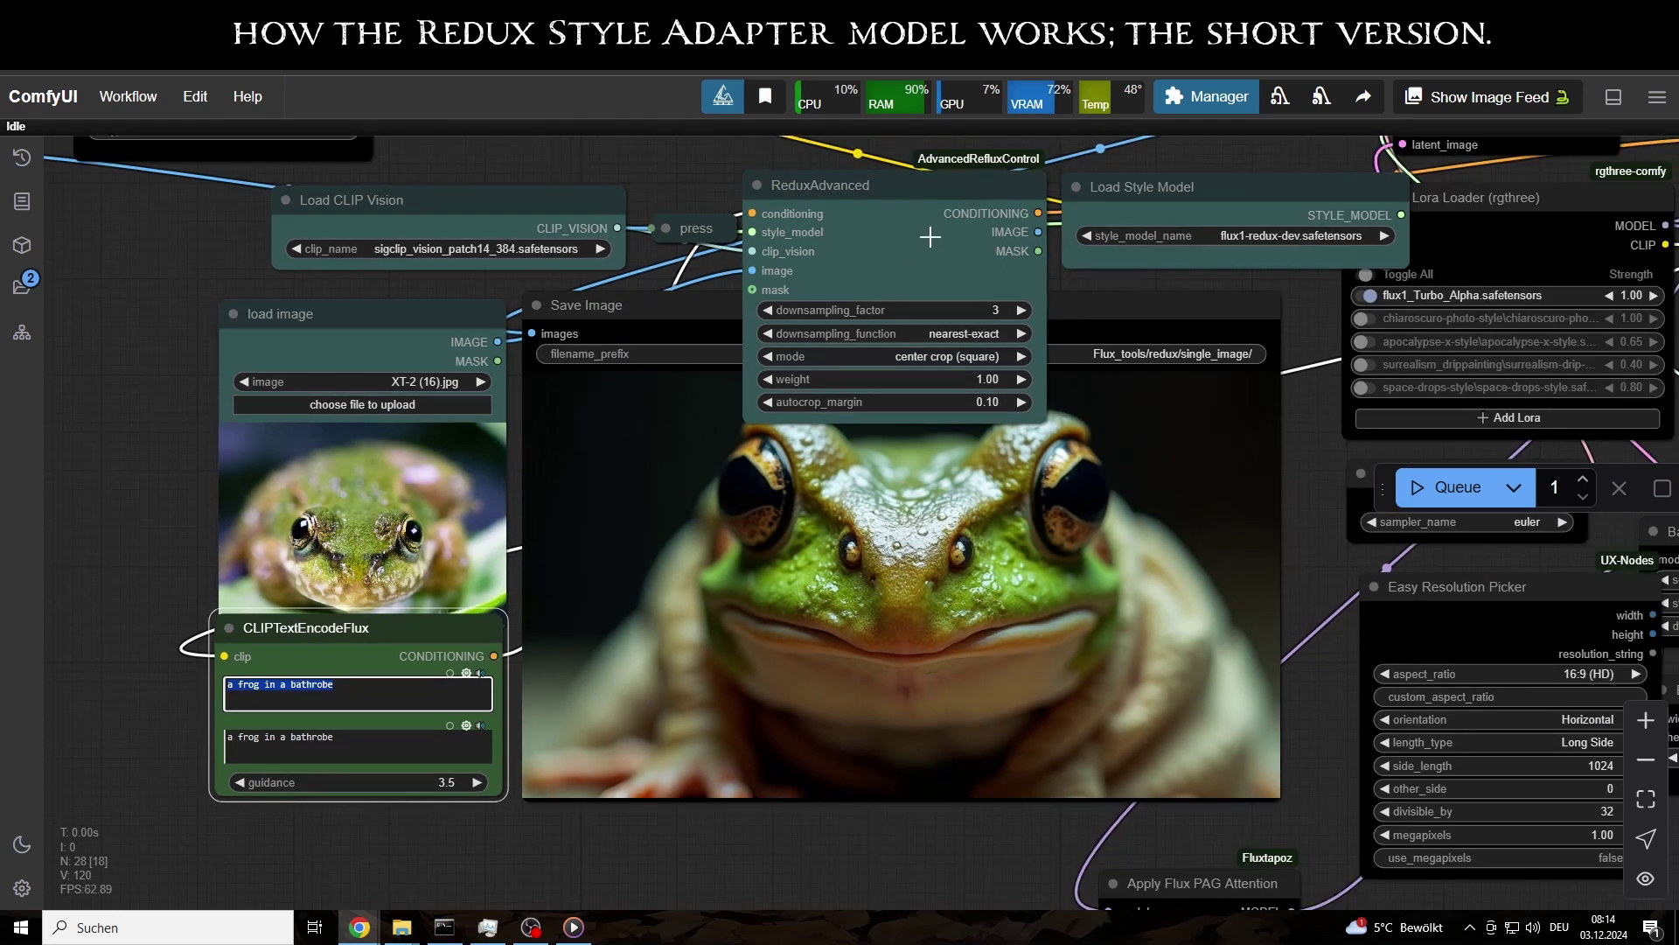
drag(931, 236, 851, 229)
scroll(852, 229, up, 1)
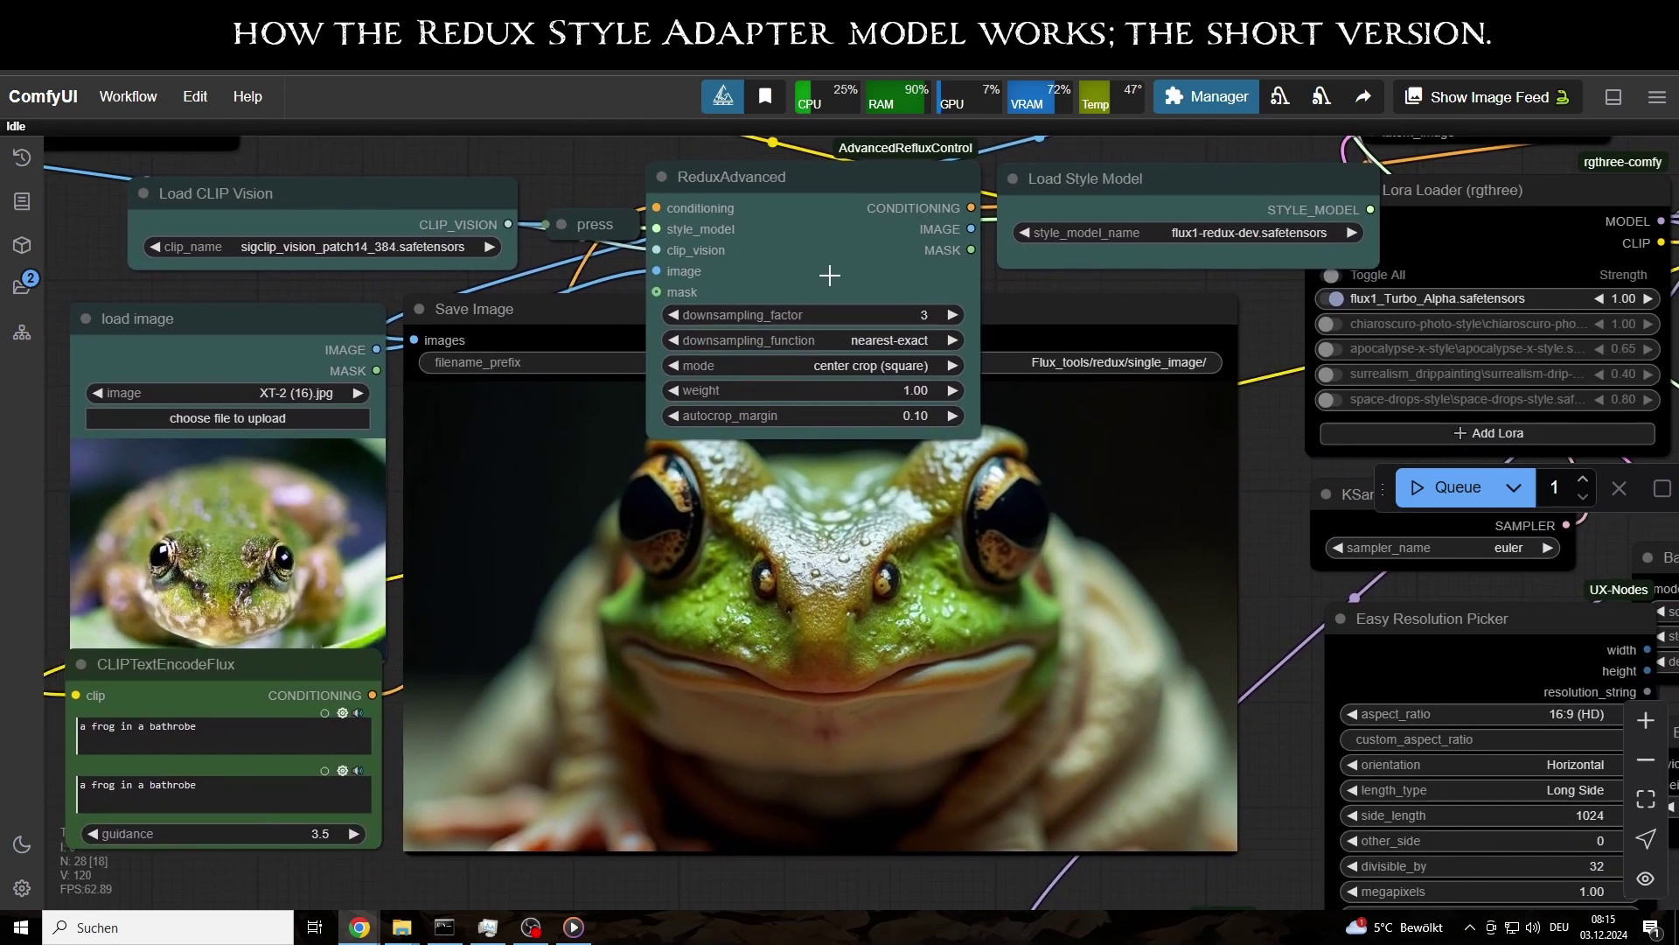
drag(793, 309, 773, 309)
click(1448, 488)
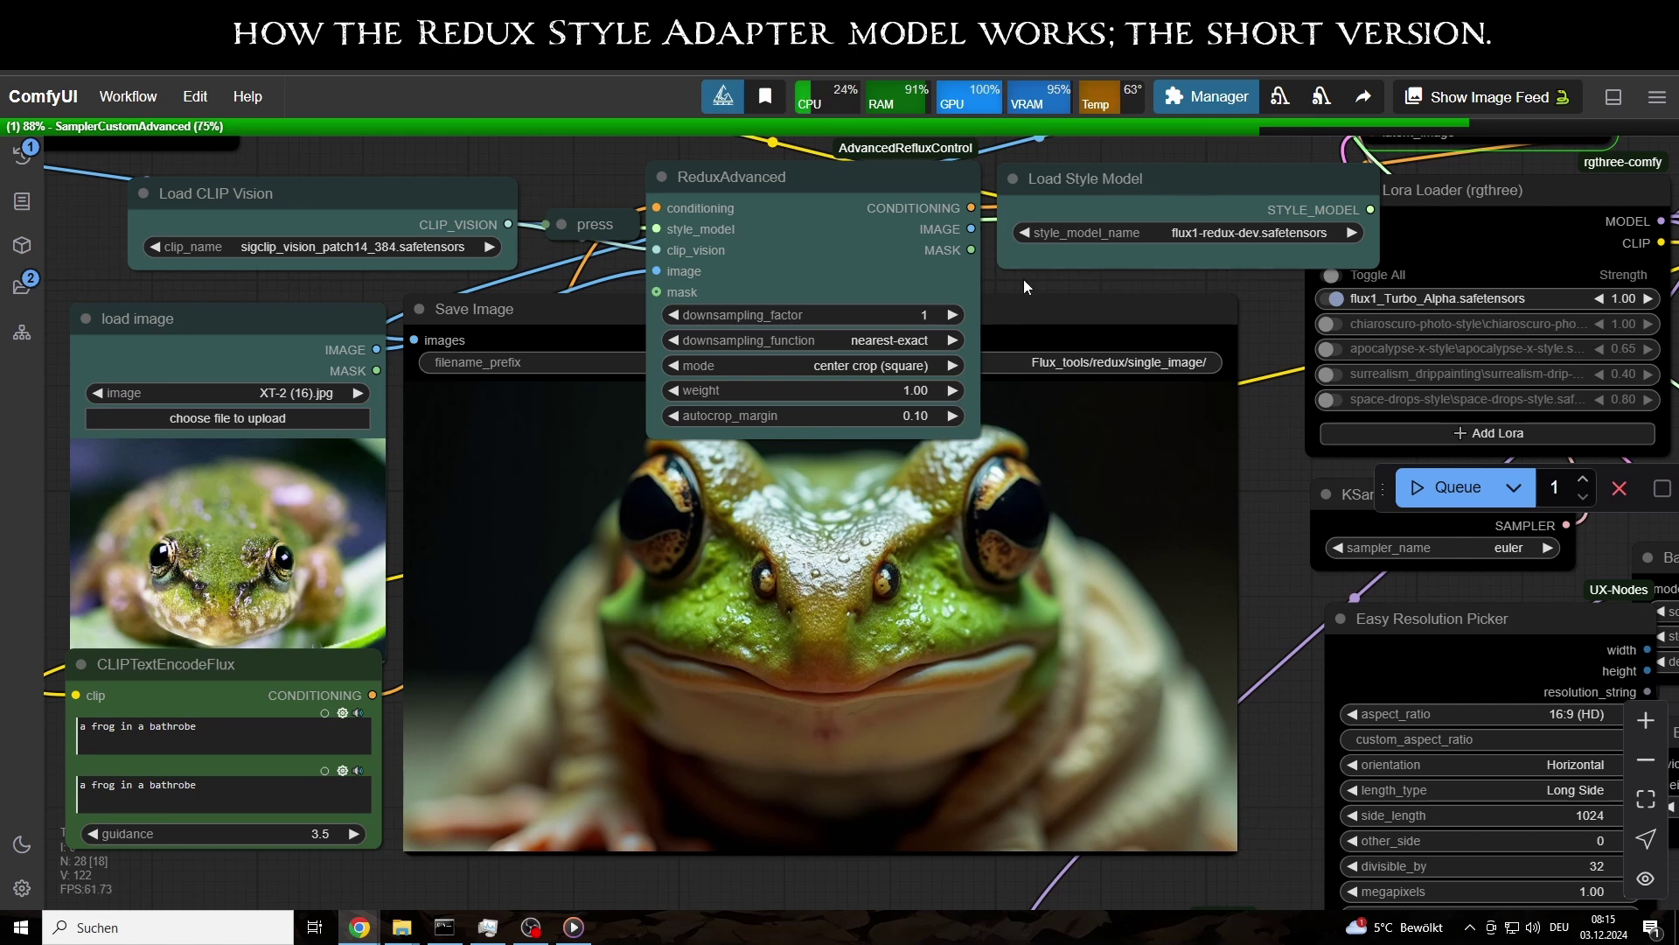
Set the ReduxAdvanced downsampling factor to 9 and queue another image generation.
drag(1029, 281, 1104, 283)
drag(857, 306, 1045, 313)
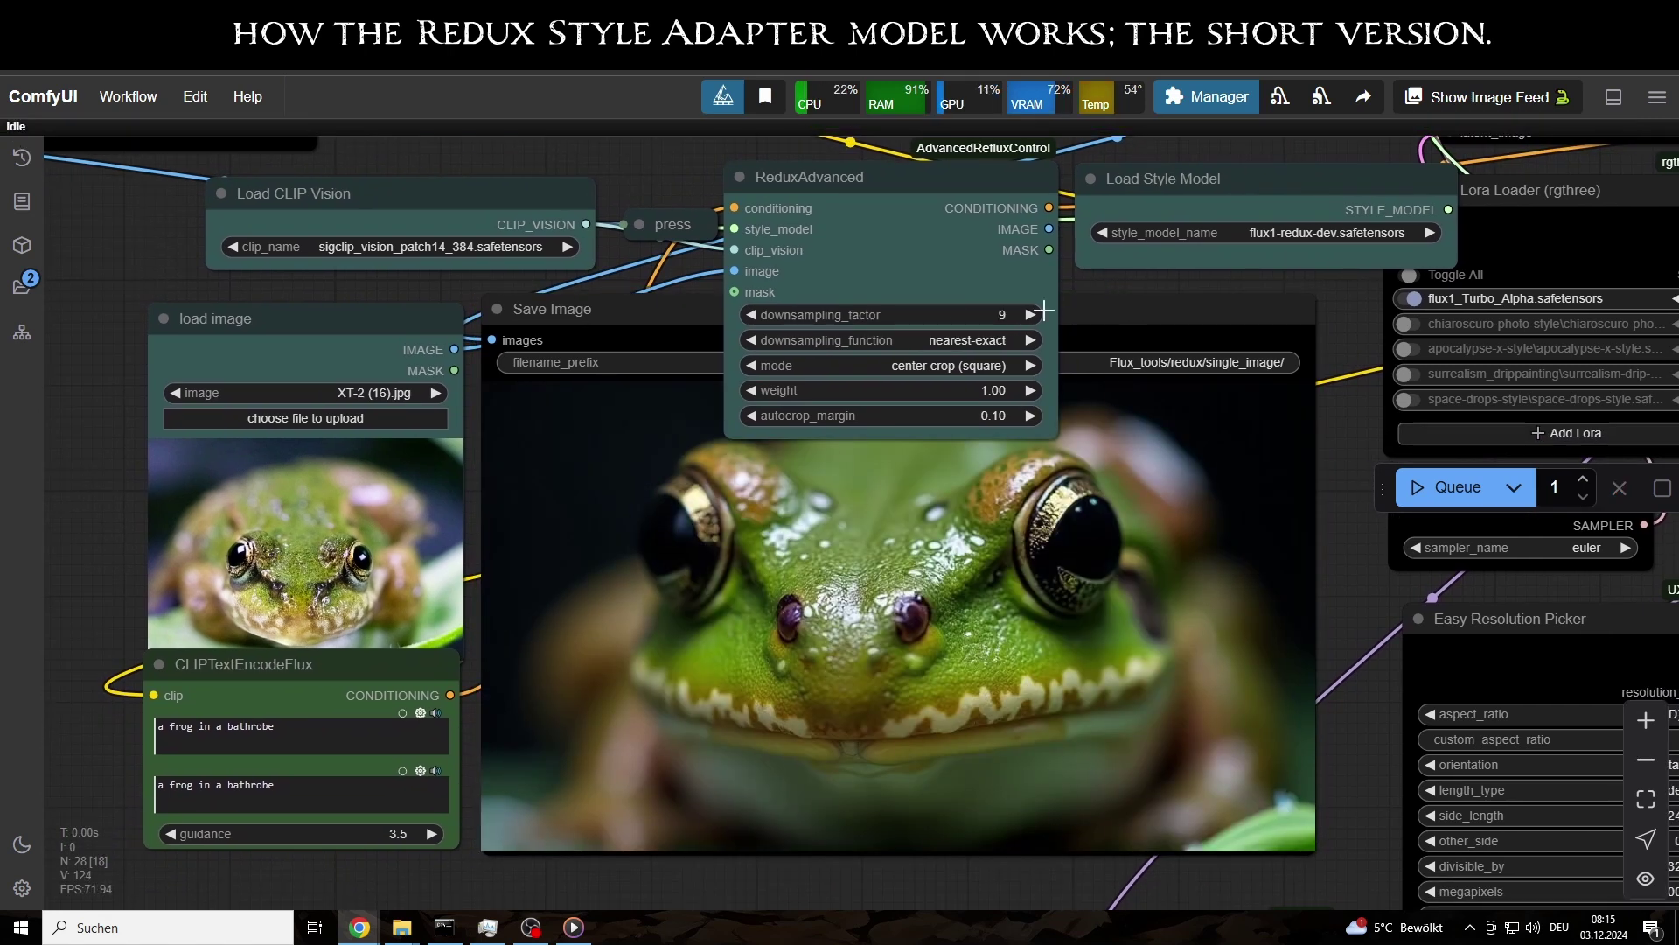
click(1452, 488)
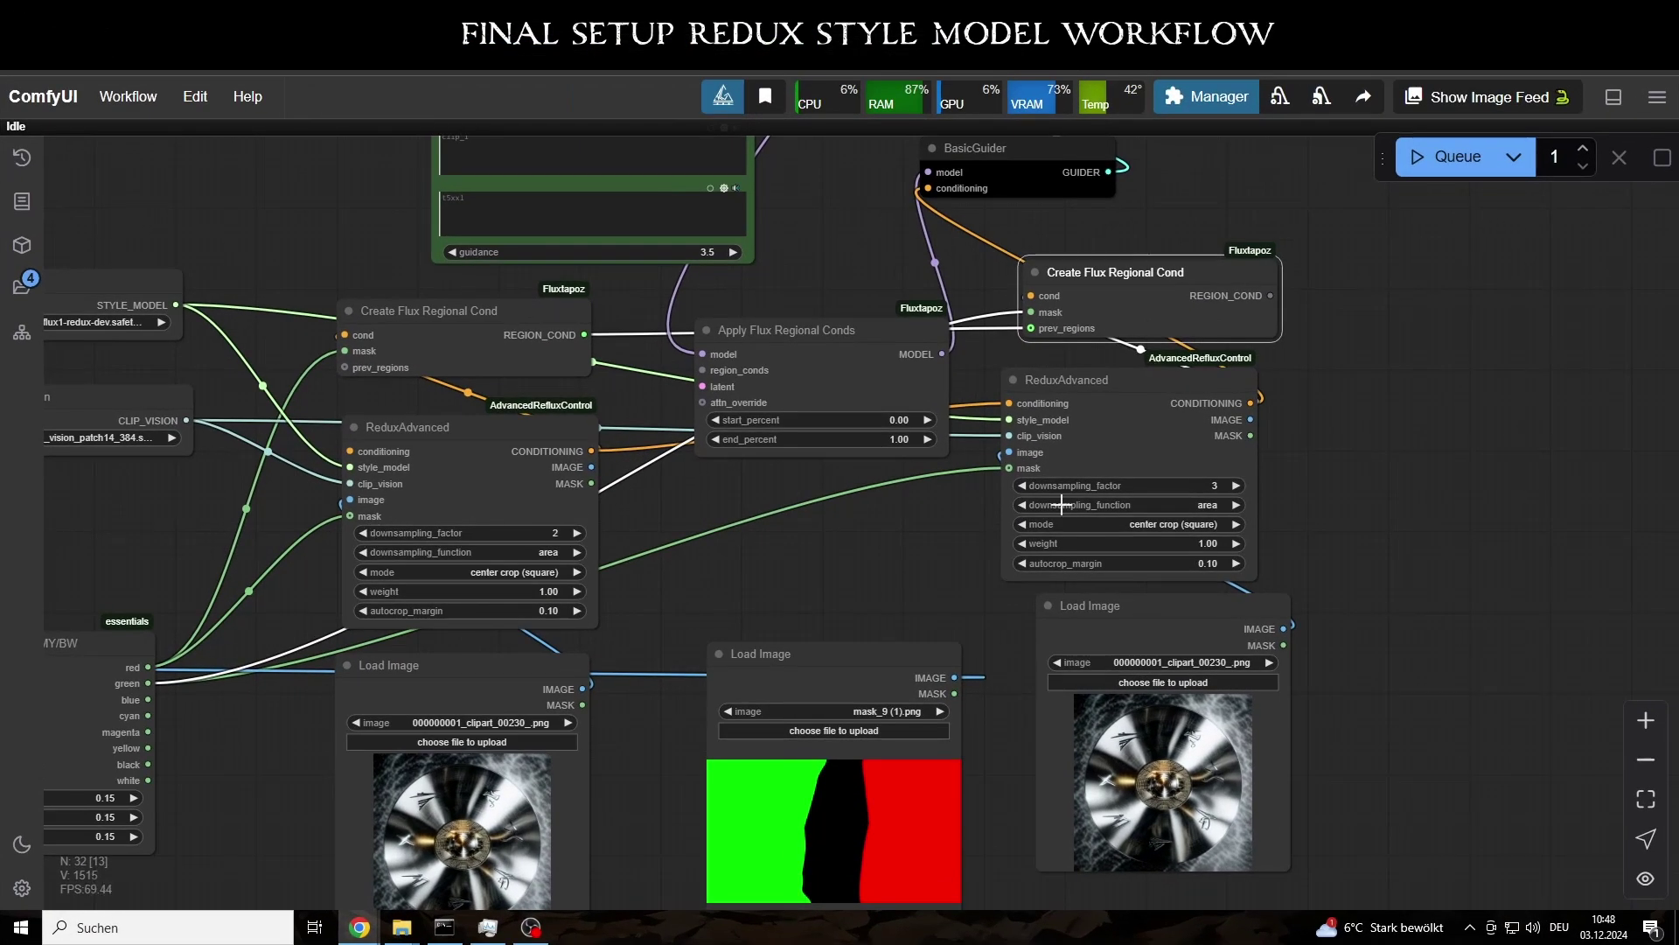
Set both ReduxAdvanced nodes to downsampling factor 2 with the nearest-exact downsampling function.
click(1022, 485)
click(1167, 505)
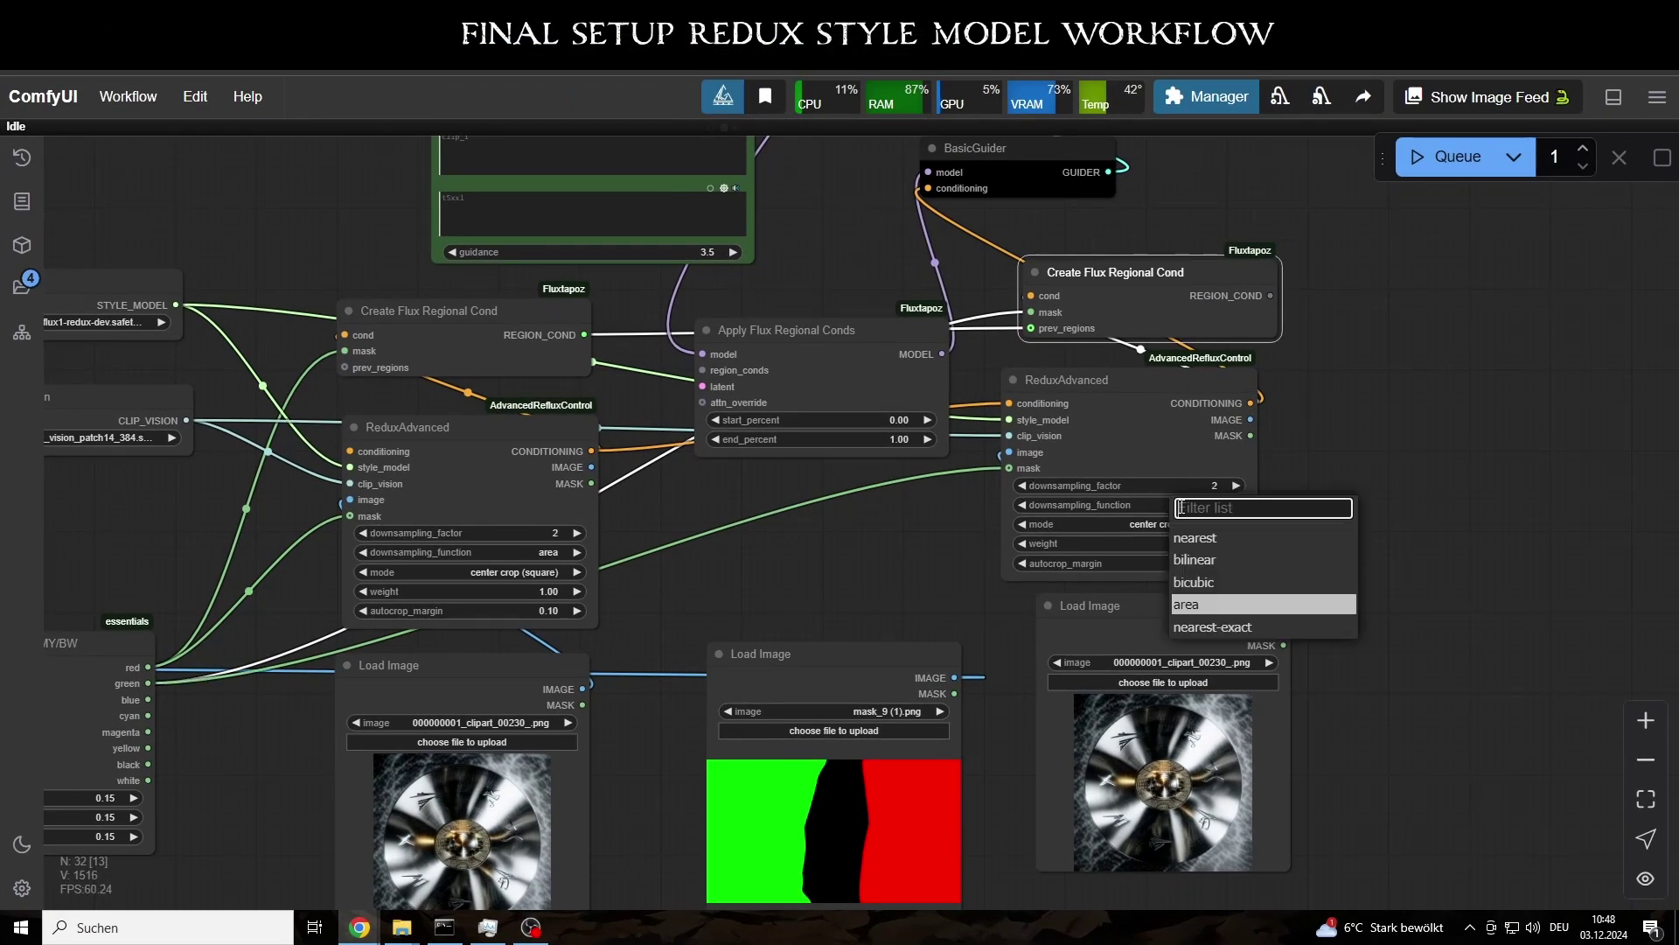
click(1224, 627)
click(516, 552)
click(603, 675)
Move the Mask From RGB/CMY/BW node closer and set its red and green thresholds to 0.30.
drag(97, 653, 176, 615)
click(169, 761)
text(0.3)
key(Return)
click(185, 779)
text(0)
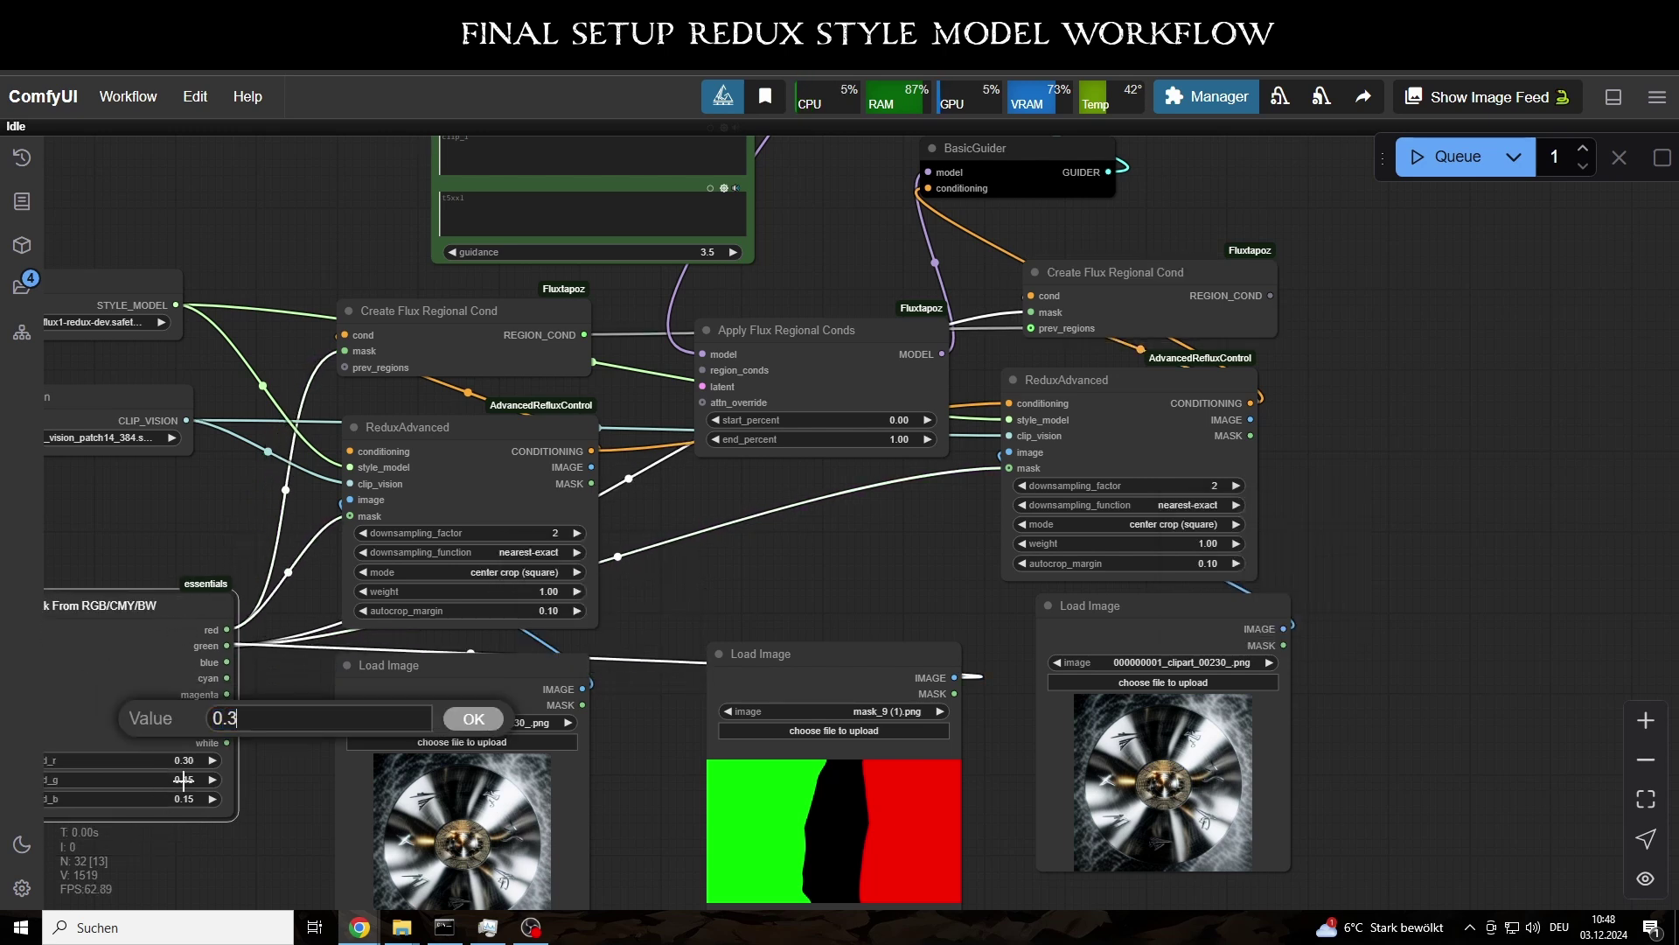
text(.3)
key(Return)
Shift the mask, Load Style Model and Load CLIP Vision nodes closer, and color all the regional Redux nodes teal.
drag(120, 617, 150, 630)
drag(95, 306, 191, 318)
drag(156, 405, 215, 419)
drag(1420, 736, 28, 332)
right_click(755, 342)
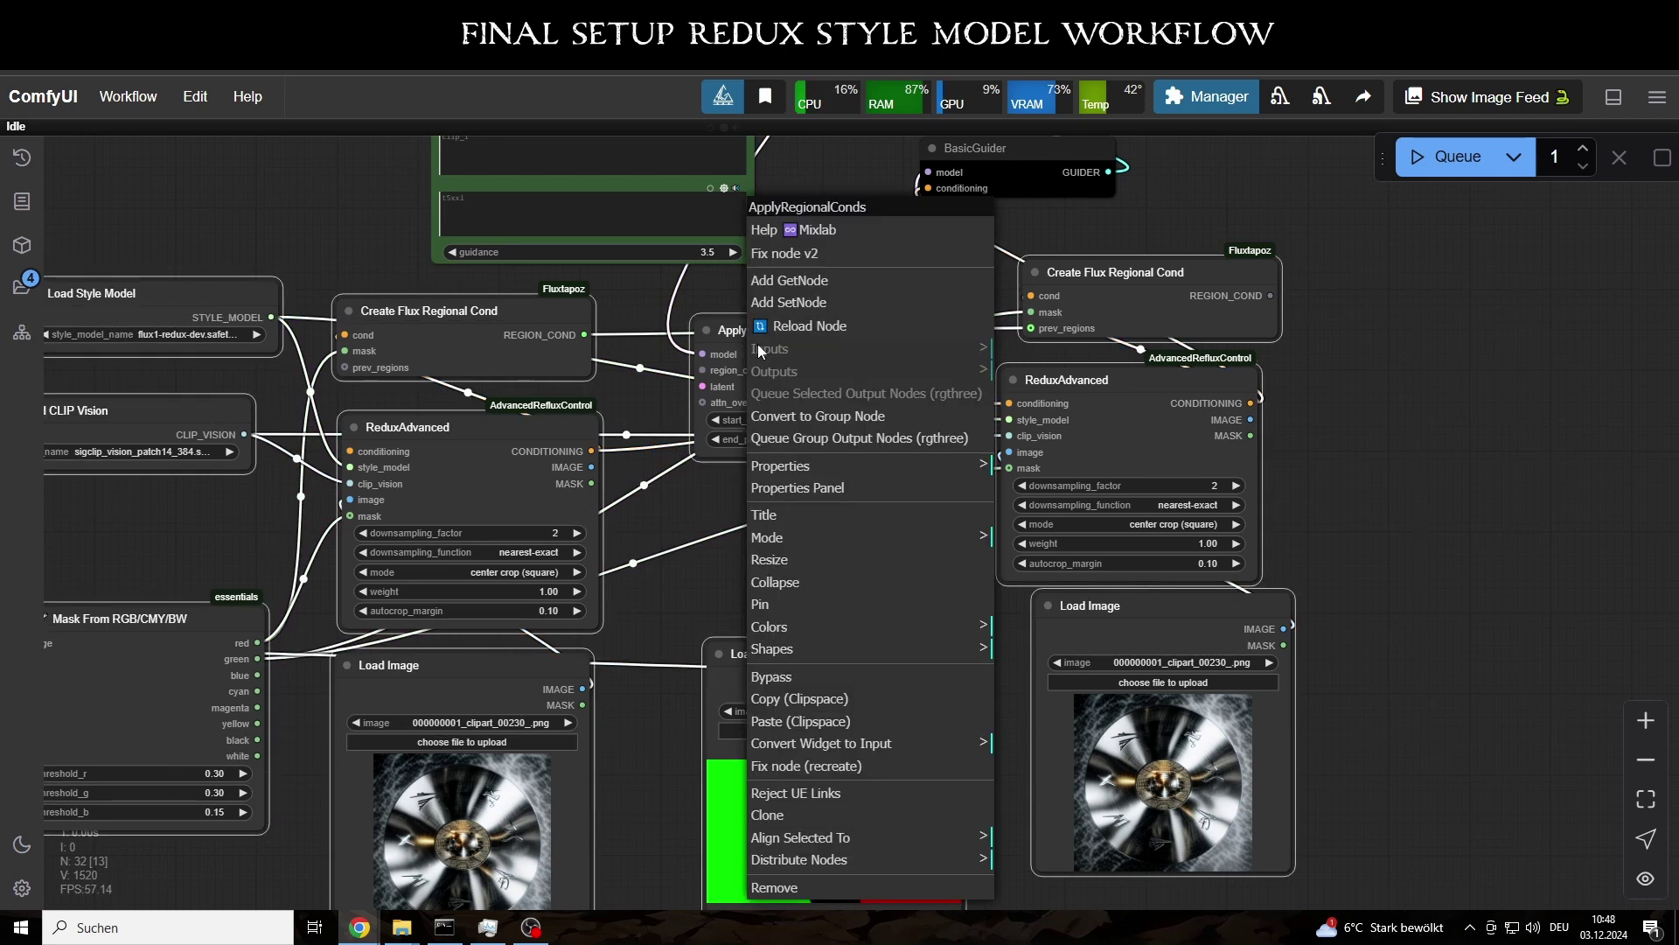
click(822, 629)
click(1039, 768)
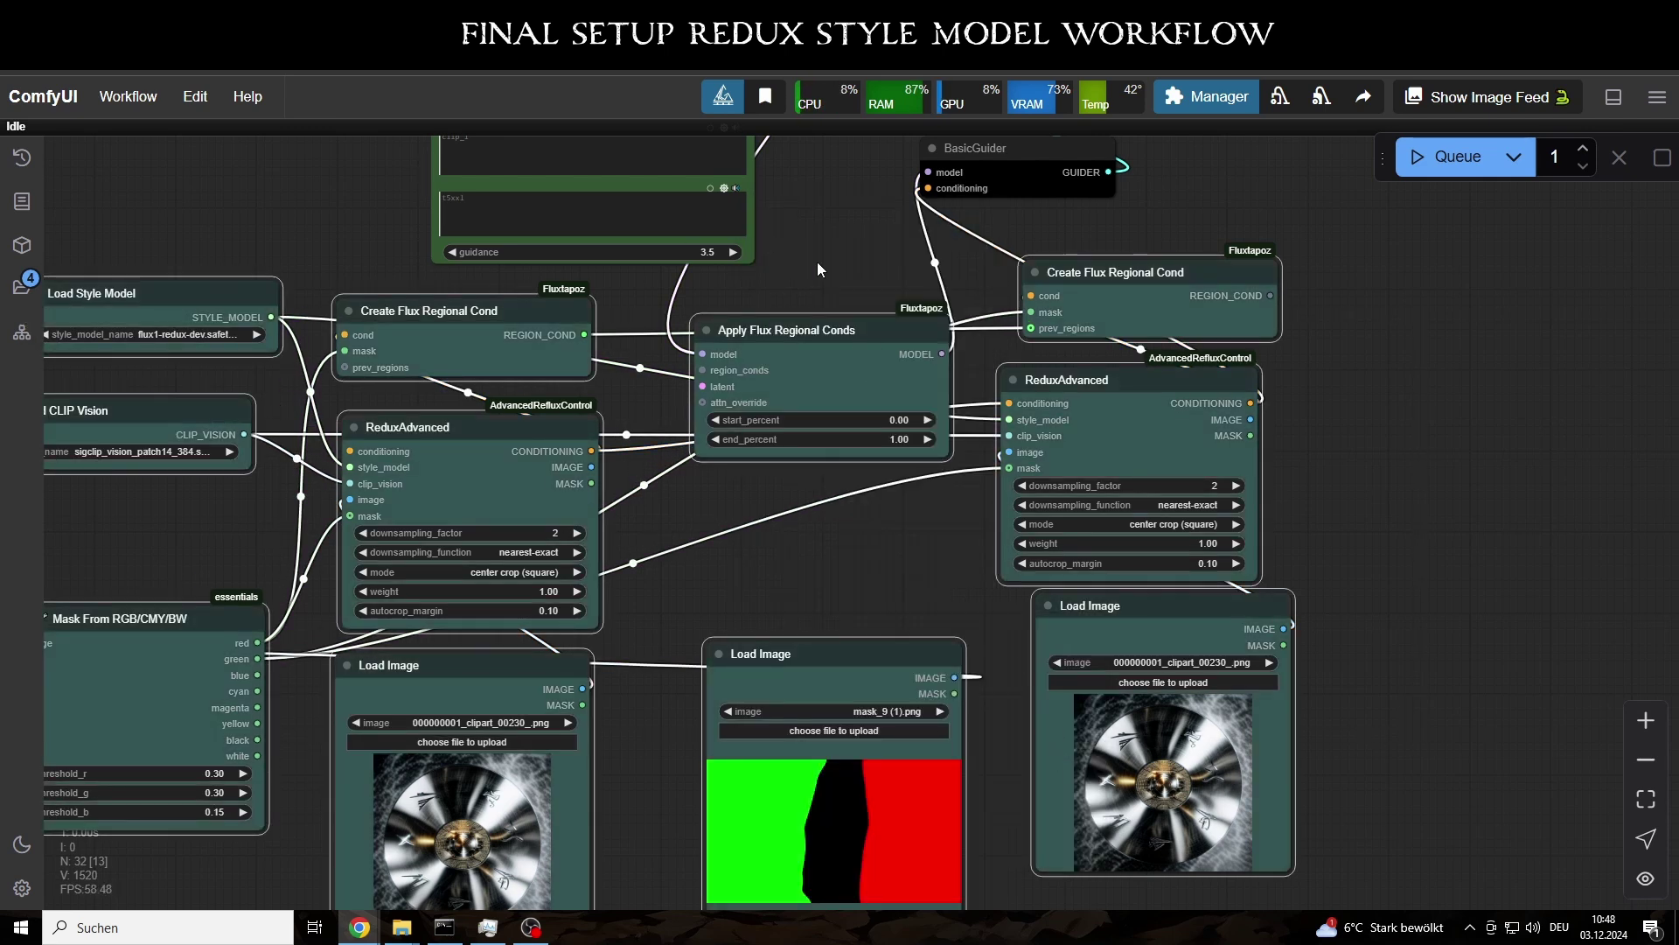
Set the Easy Resolution Picker's megapixels to 2.
scroll(817, 260, down, 2)
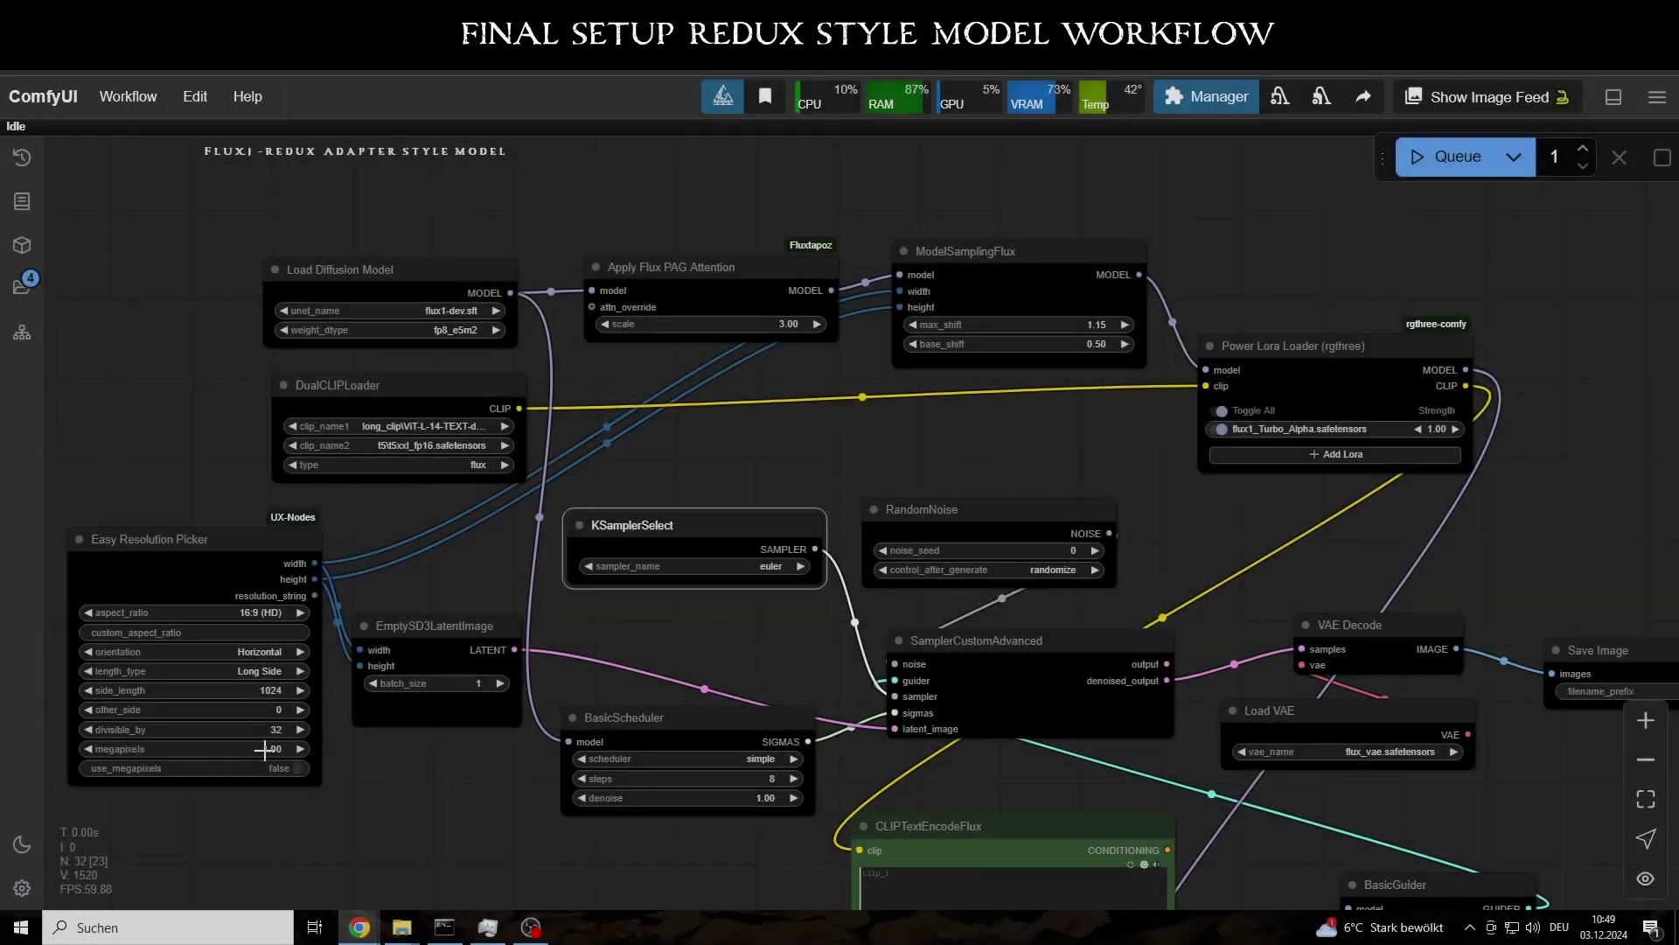
click(263, 750)
text(2)
key(Return)
Rearrange the workflow so Save Image sits between the two Redux regions, with Apply Flux Regional Conds beside BasicGuider above it.
drag(190, 446, 803, 835)
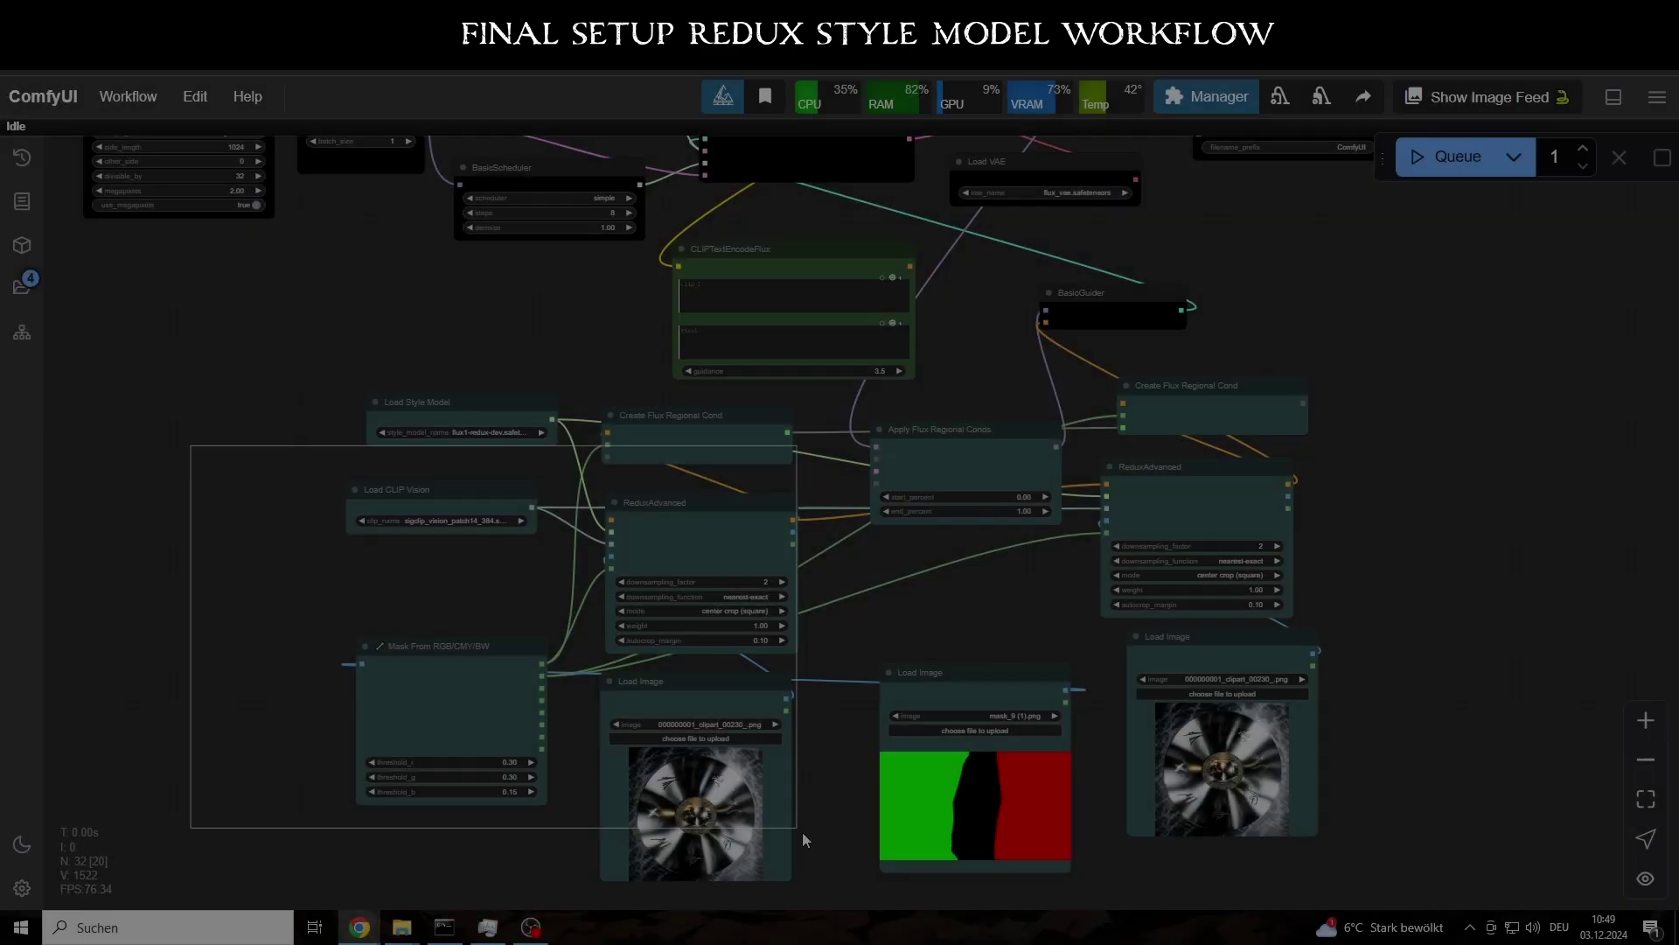
drag(676, 434, 337, 492)
click(1103, 370)
drag(1093, 361, 1425, 805)
drag(1241, 636, 1327, 692)
drag(794, 256, 555, 273)
drag(979, 430, 892, 292)
drag(1082, 302, 1066, 314)
drag(1267, 249, 1264, 293)
drag(1263, 169, 775, 550)
drag(922, 690, 863, 701)
drag(896, 355, 1187, 601)
drag(997, 324, 898, 322)
drag(886, 342, 918, 714)
scroll(763, 418, up, 3)
drag(361, 266, 857, 555)
drag(1178, 680, 1072, 674)
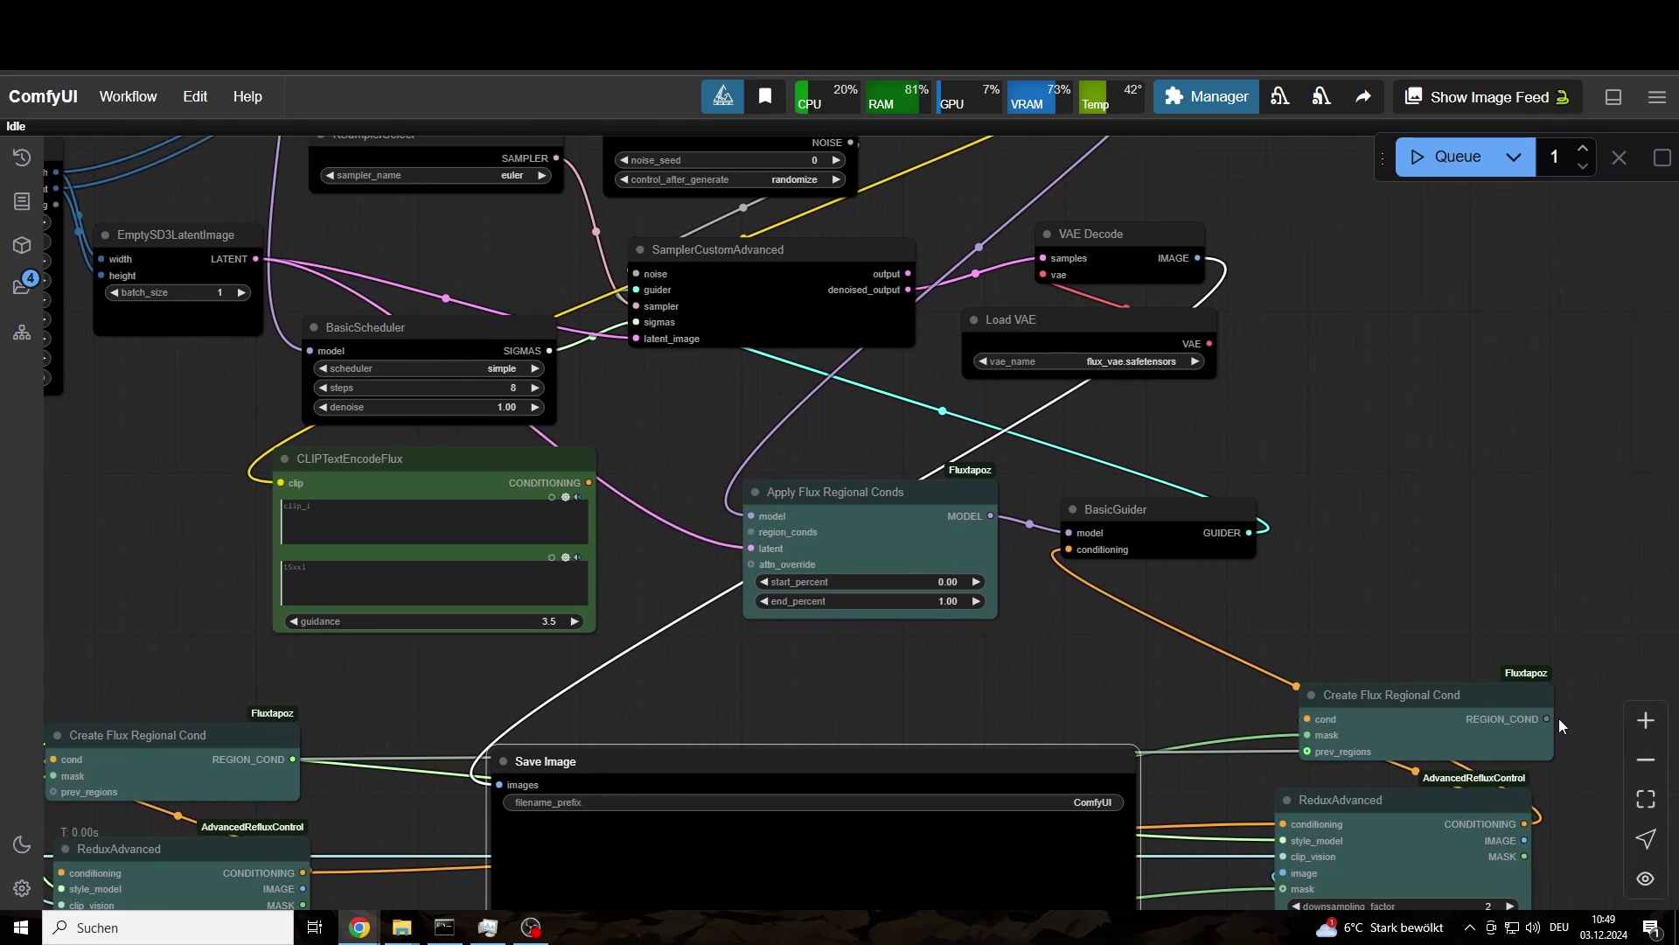
Connect the second Create Flux Regional Cond's REGION_COND to the region_conds input of Apply Flux Regional Conds and queue the workflow.
drag(1547, 718, 862, 562)
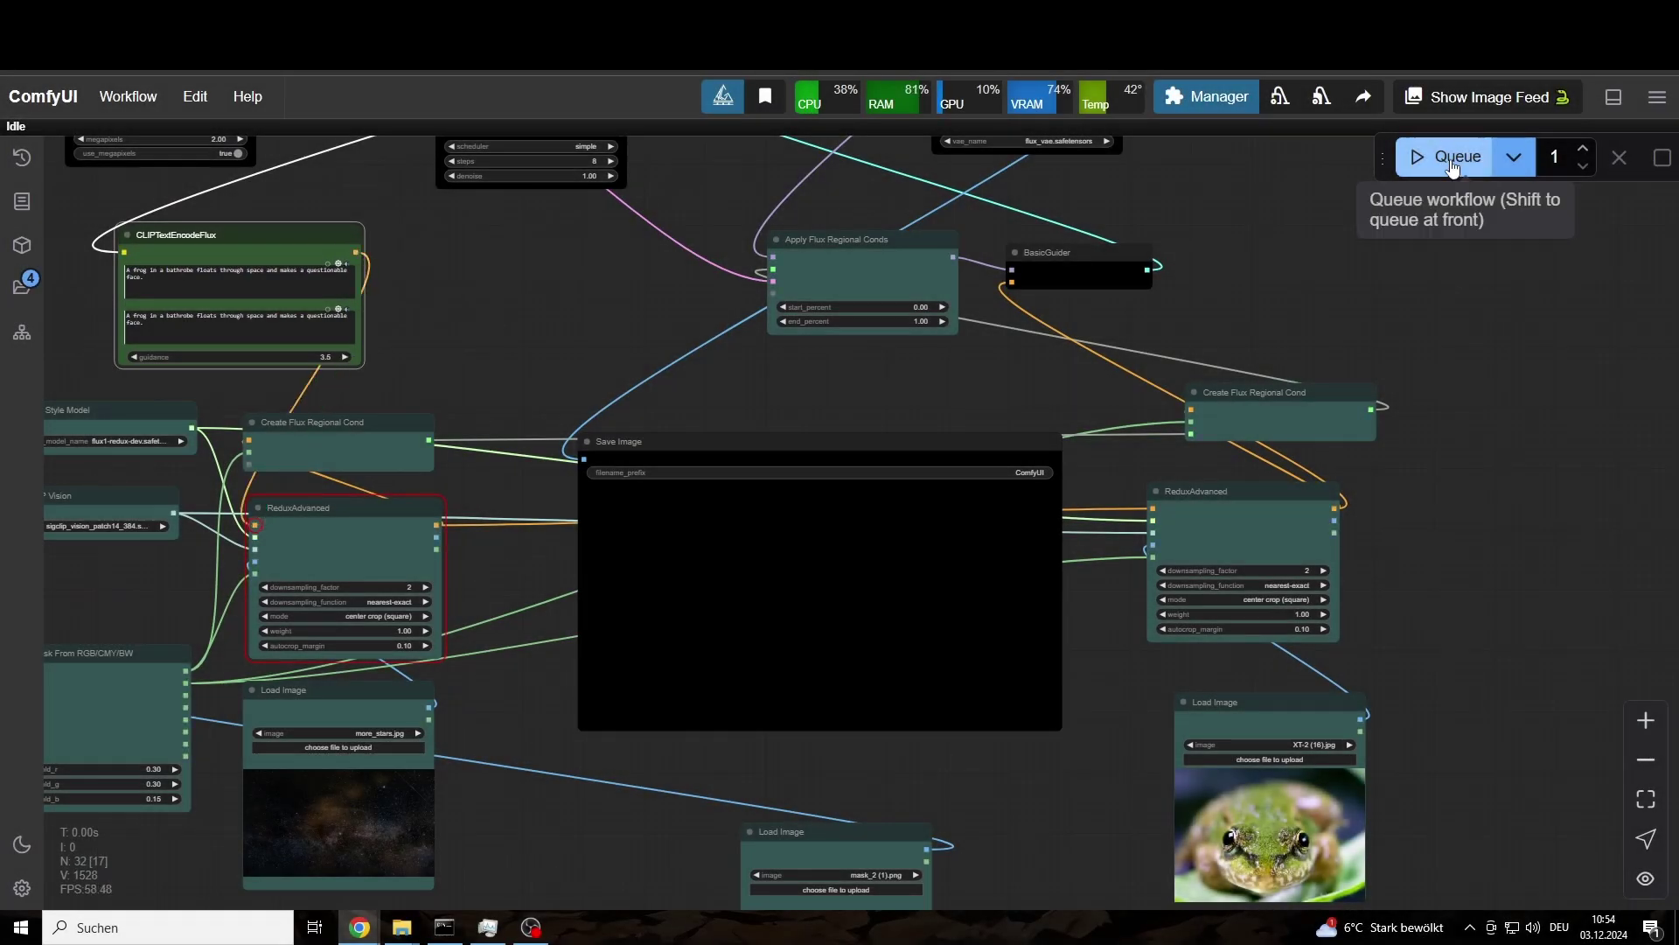
click(1454, 166)
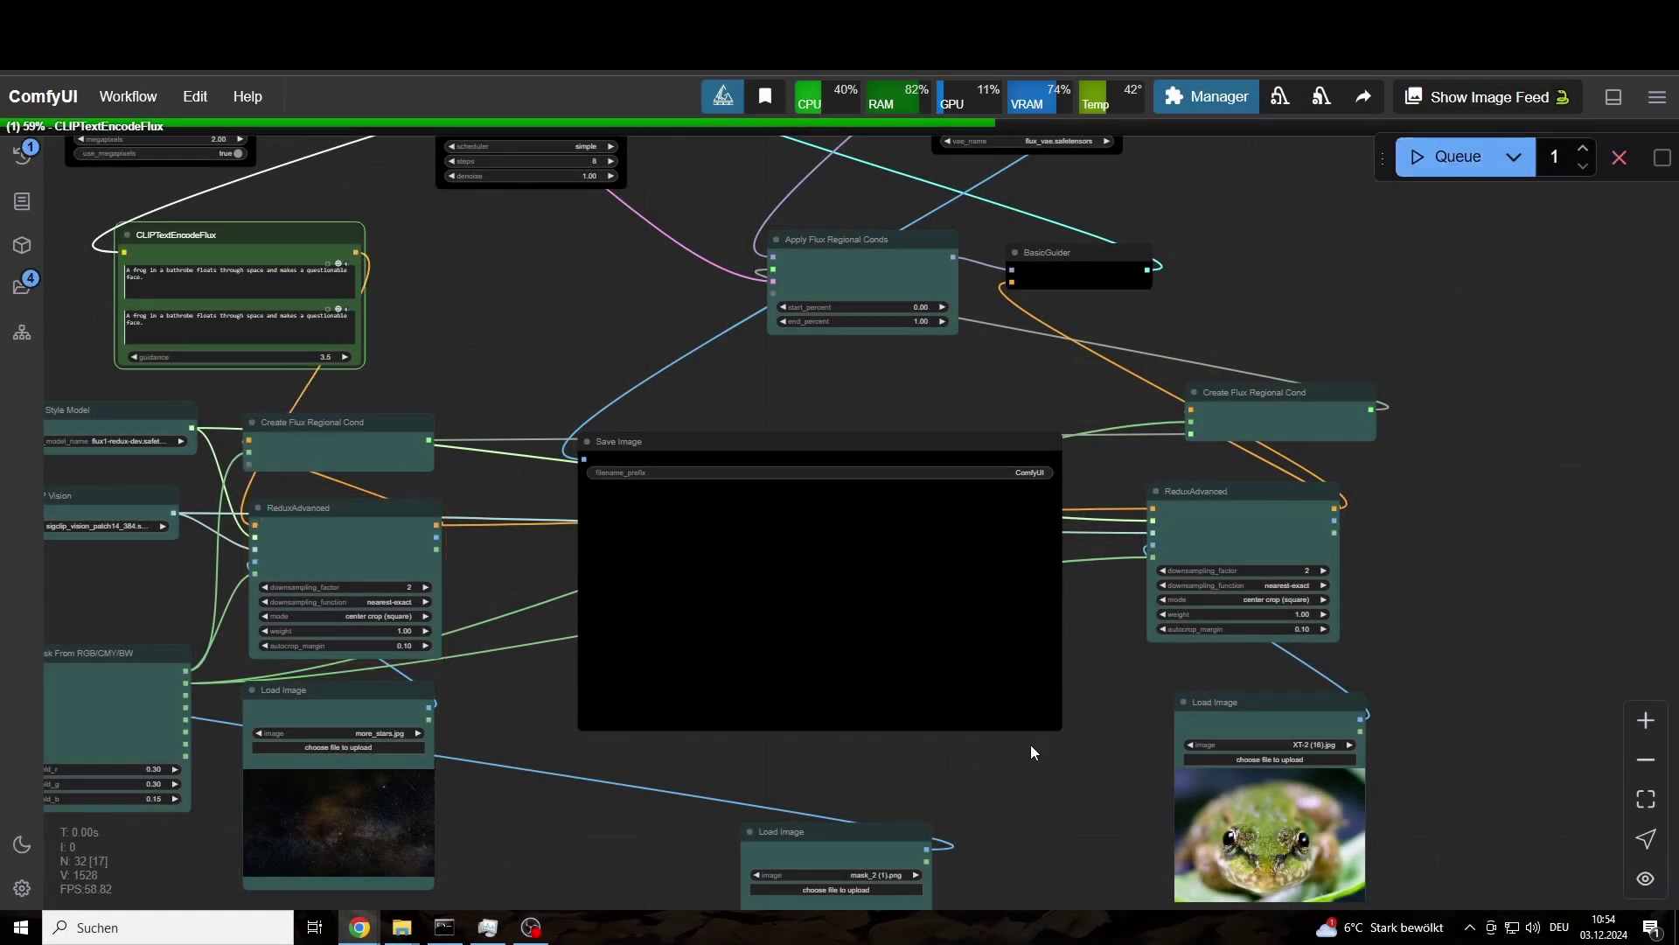
Move the Create Flux Regional Cond, ReduxAdvanced and Load Image nodes of both regions closer to Save Image.
scroll(1053, 795, up, 2)
drag(1302, 582, 1244, 587)
drag(238, 564, 315, 603)
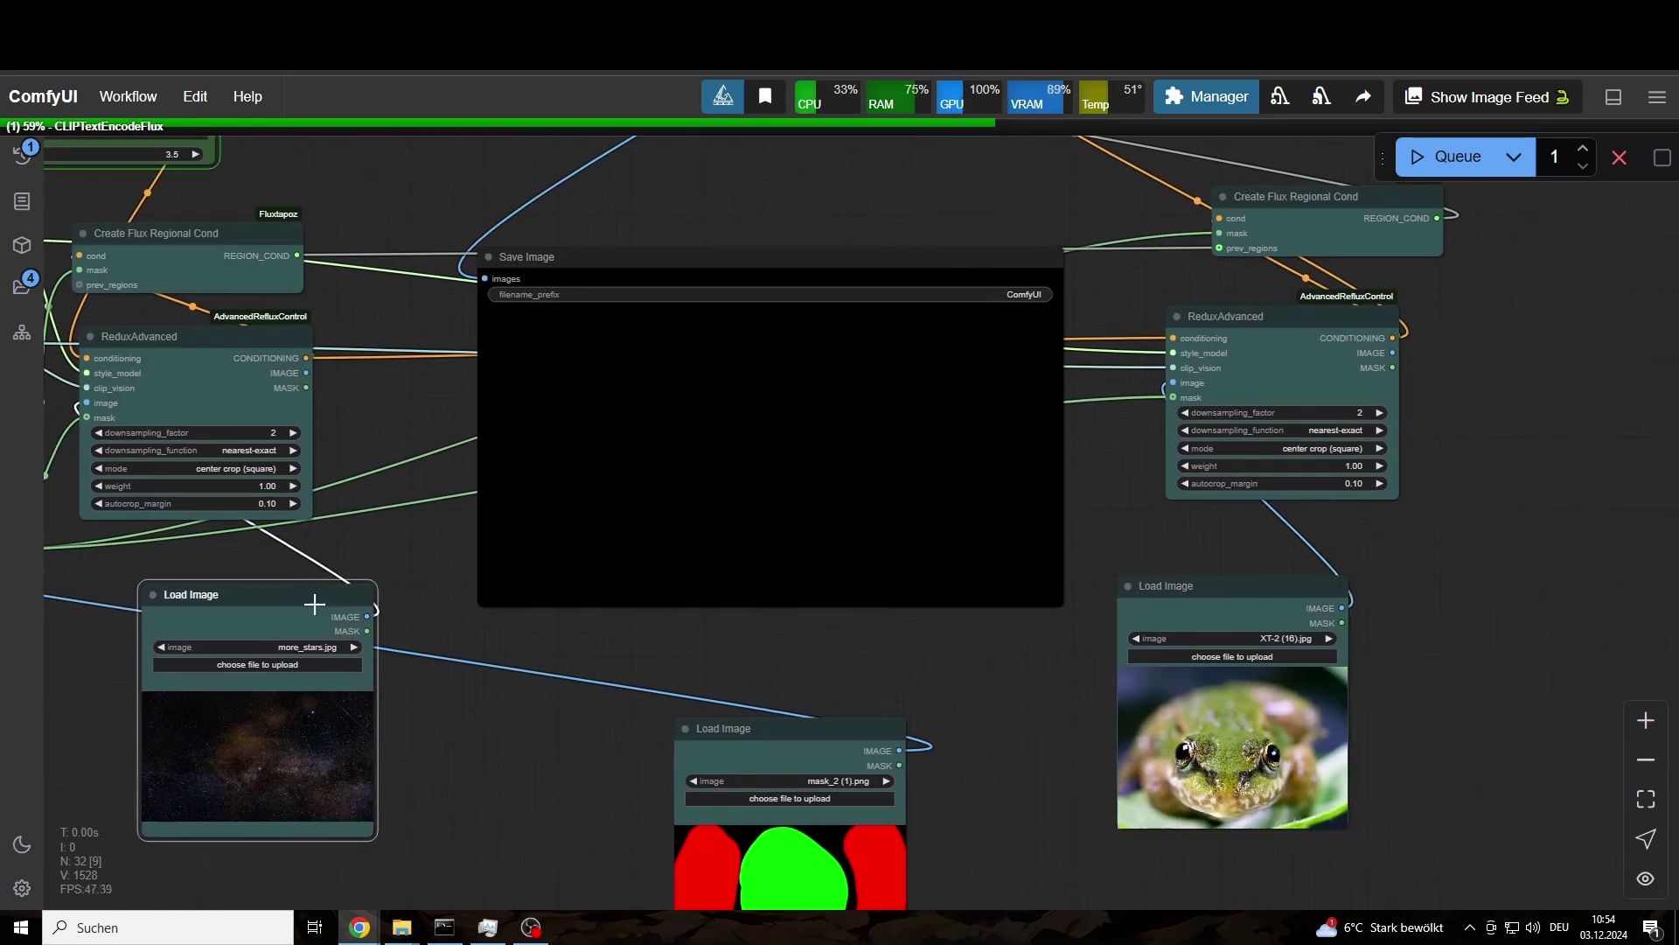
drag(232, 344, 266, 357)
drag(247, 236, 296, 259)
drag(288, 349, 297, 354)
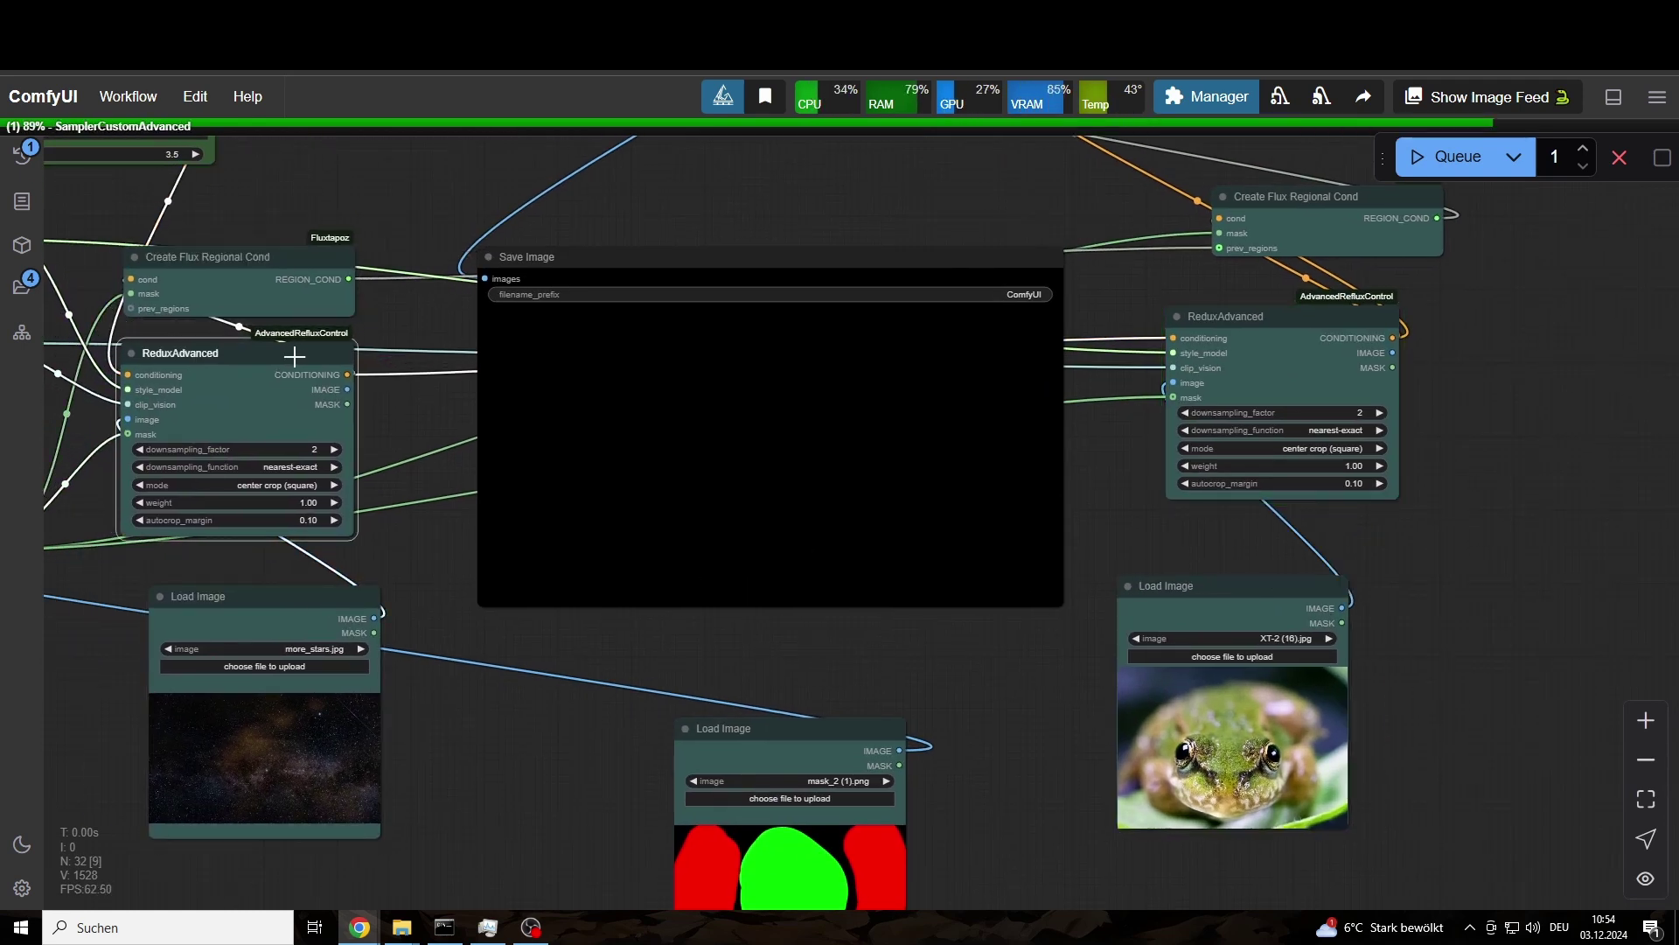
drag(296, 596, 278, 585)
drag(1296, 198, 1197, 204)
drag(1232, 322, 1214, 322)
drag(245, 256, 328, 211)
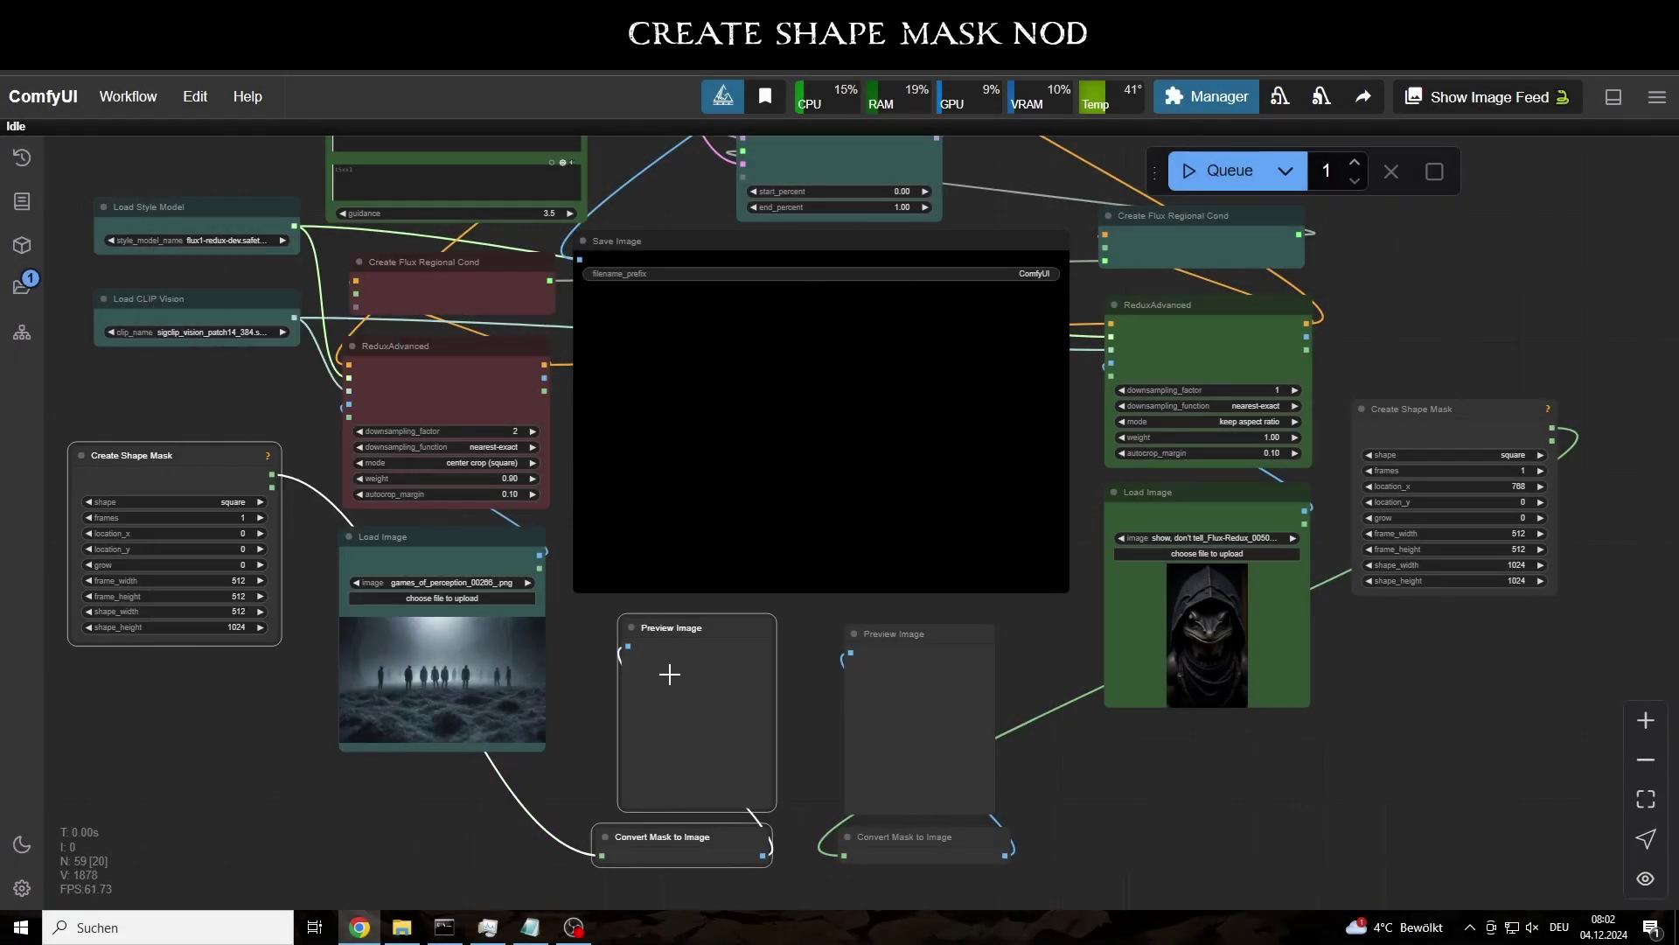
Color the first region's Create Shape Mask, Preview Image and Convert Mask to Image nodes red.
ctrl+click(683, 699)
ctrl+click(678, 837)
right_click(670, 682)
click(809, 637)
click(950, 664)
Color the second region's Create Shape Mask, Preview Image and Convert Mask to Image nodes green.
click(1417, 431)
ctrl+click(918, 708)
ctrl+click(925, 837)
click(1223, 705)
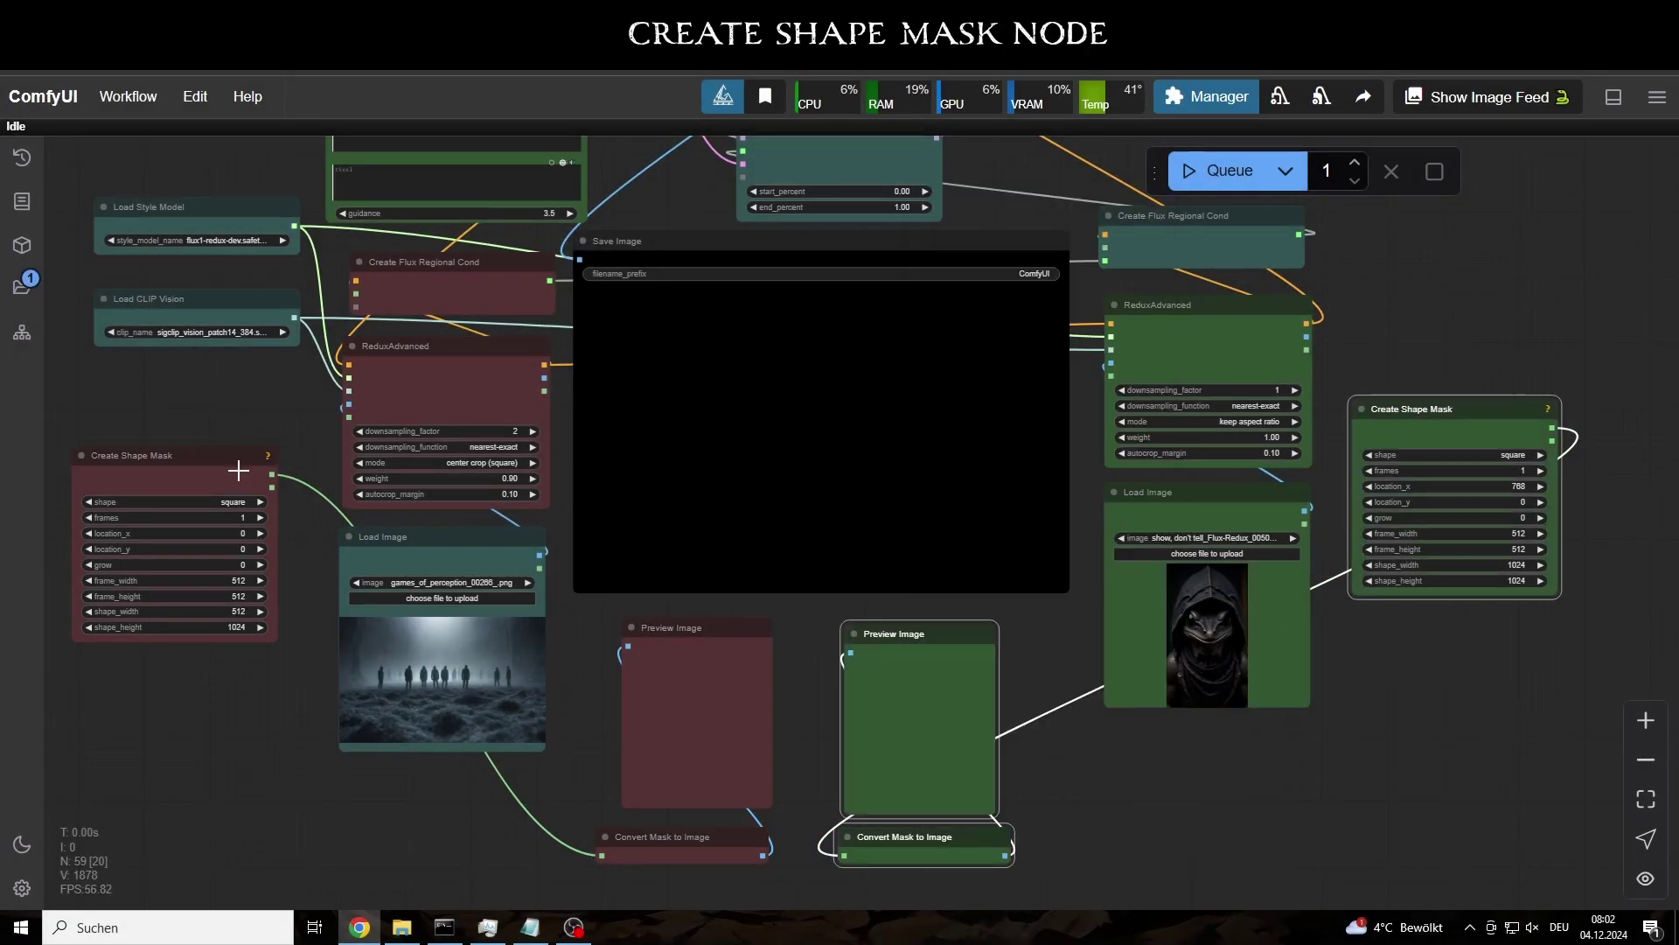
Connect each Create Shape Mask to the mask input of its region's Create Flux Regional Cond and queue the workflow.
drag(273, 473, 359, 293)
drag(1553, 427, 1104, 247)
drag(1155, 171, 1334, 178)
click(1391, 179)
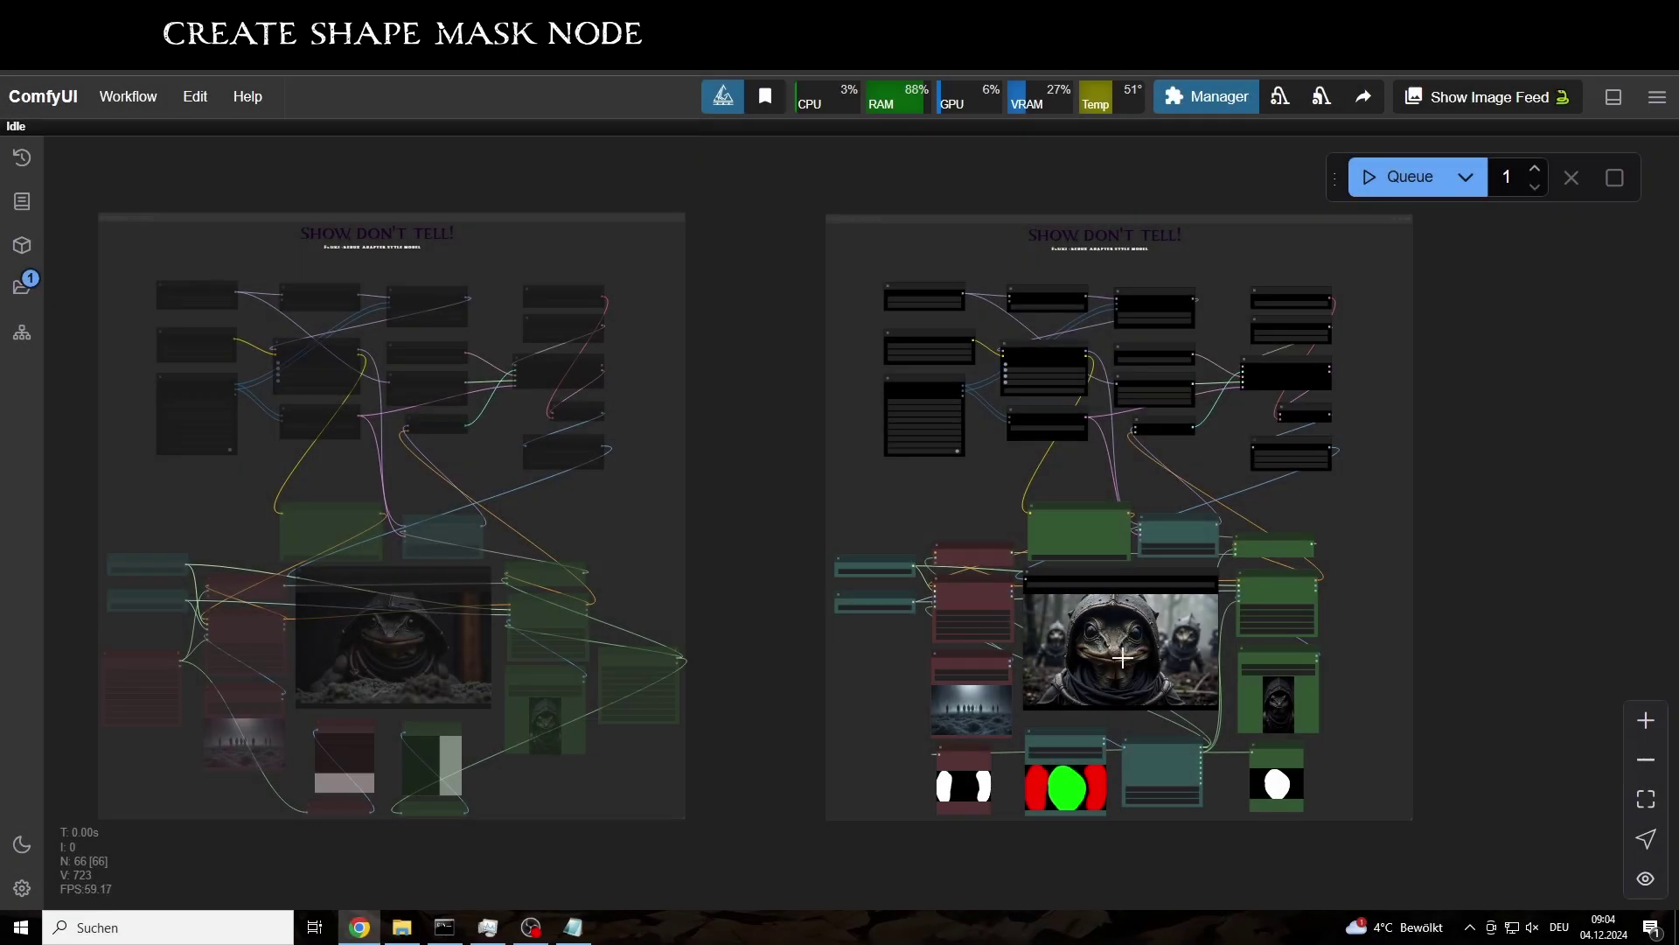
scroll(1123, 657, up, 15)
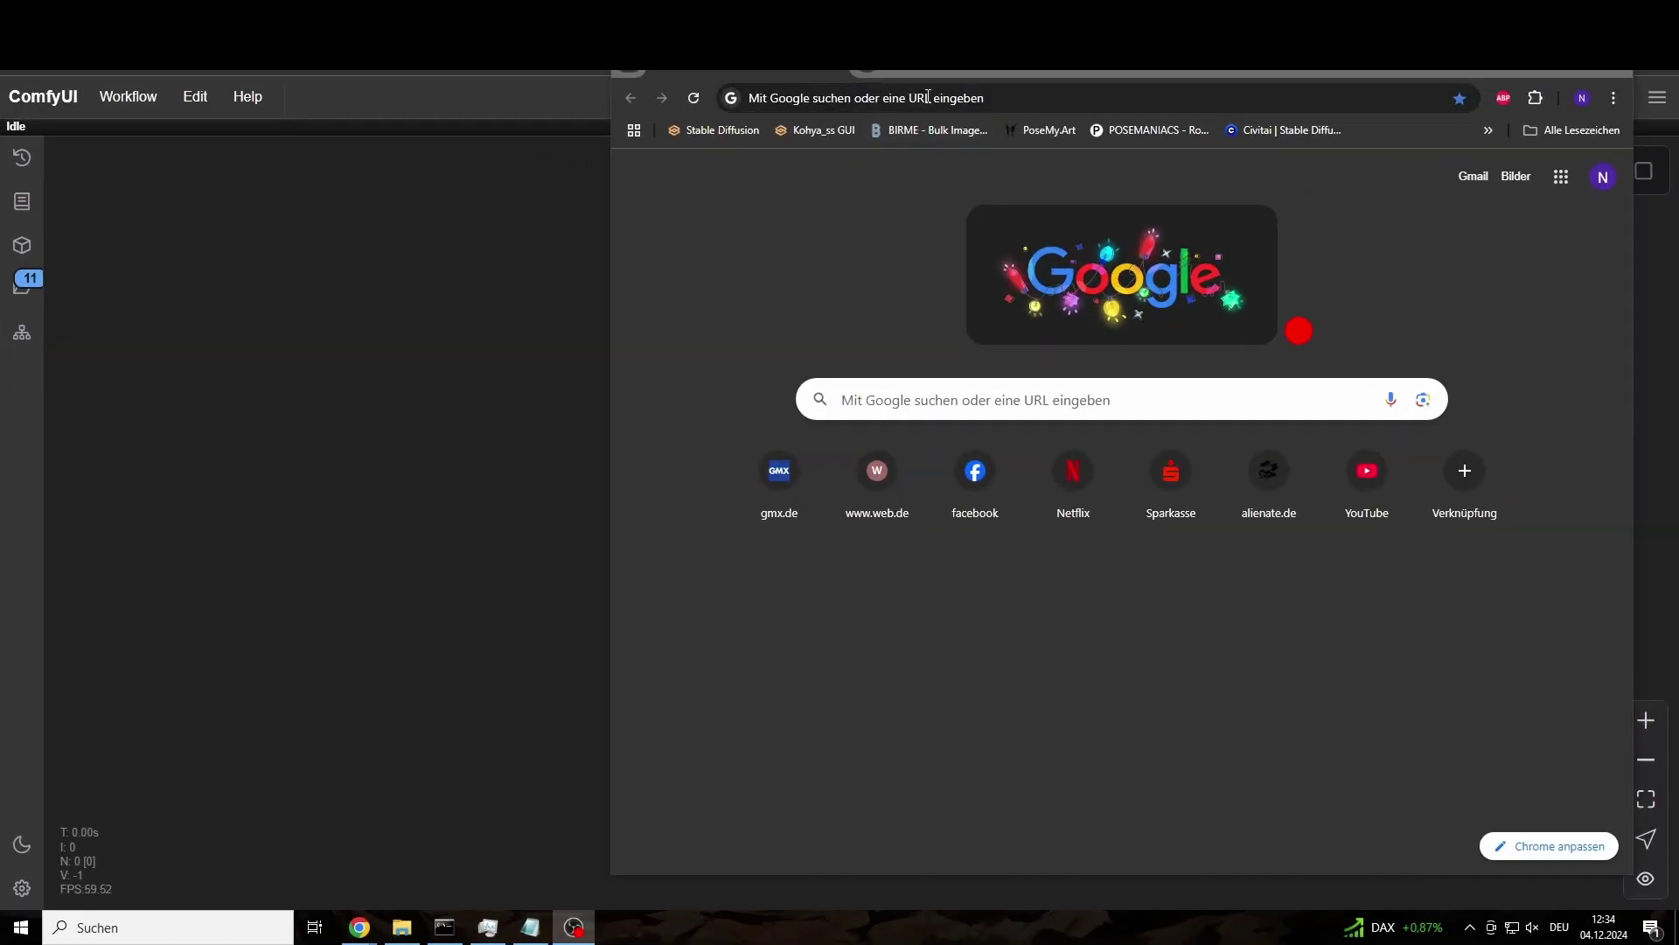
Open alienate.de in the browser and load the hooded frog image's workflow onto the empty ComfyUI canvas, fitted to view.
click(928, 98)
click(1094, 665)
click(1277, 477)
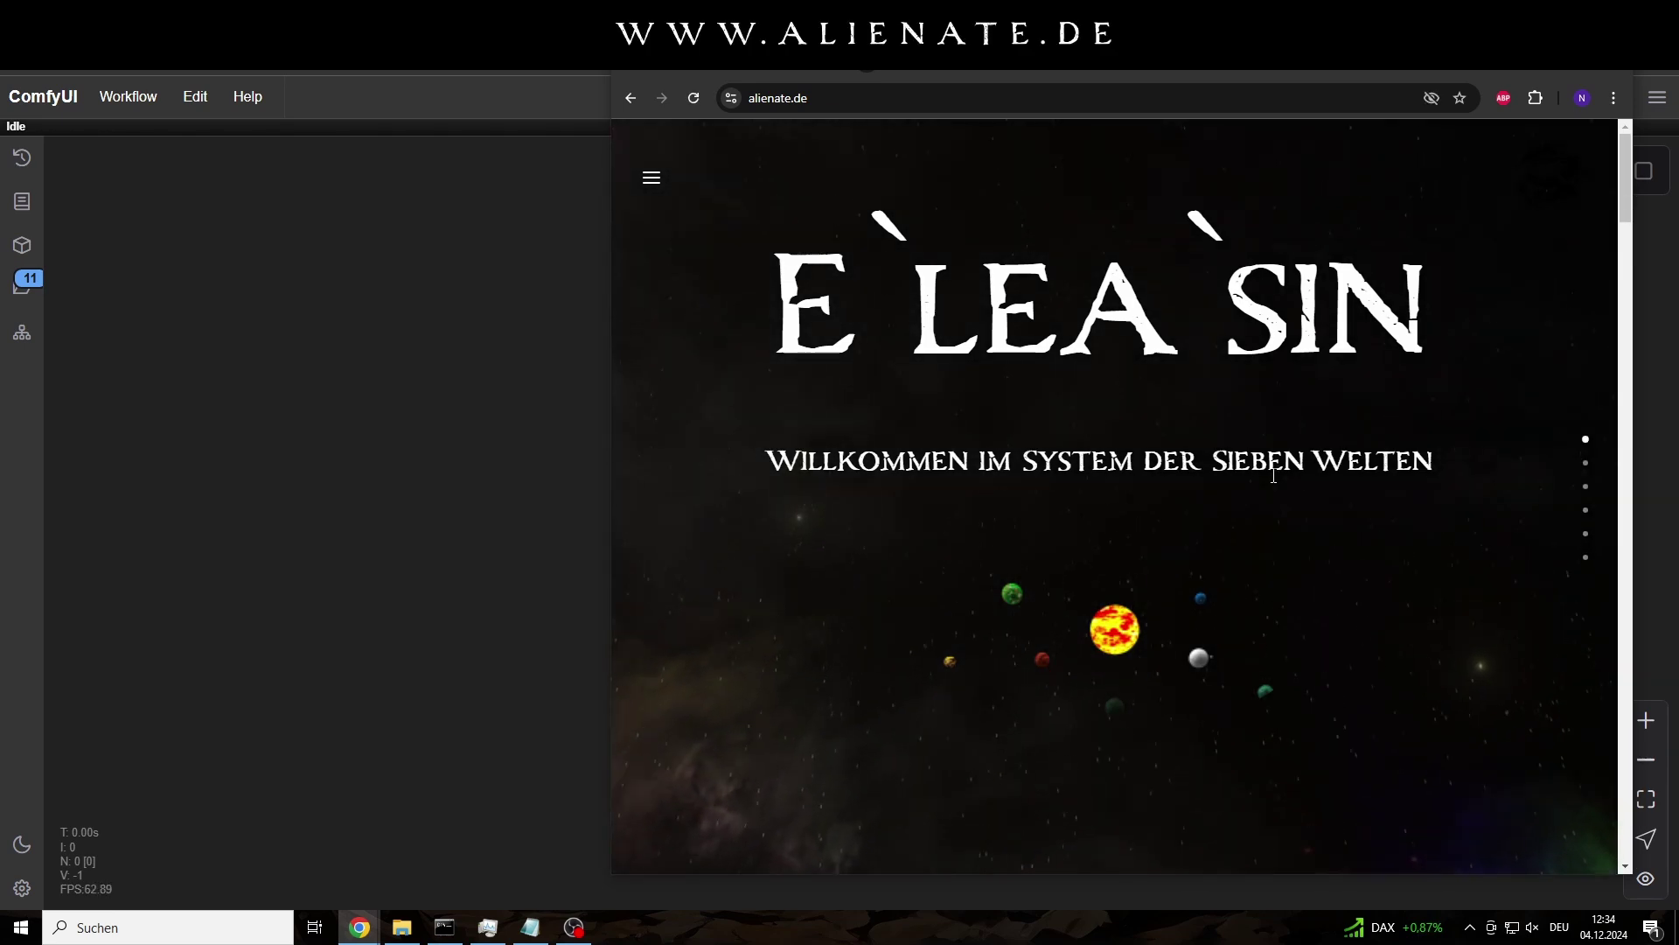
scroll(1273, 476, down, 10)
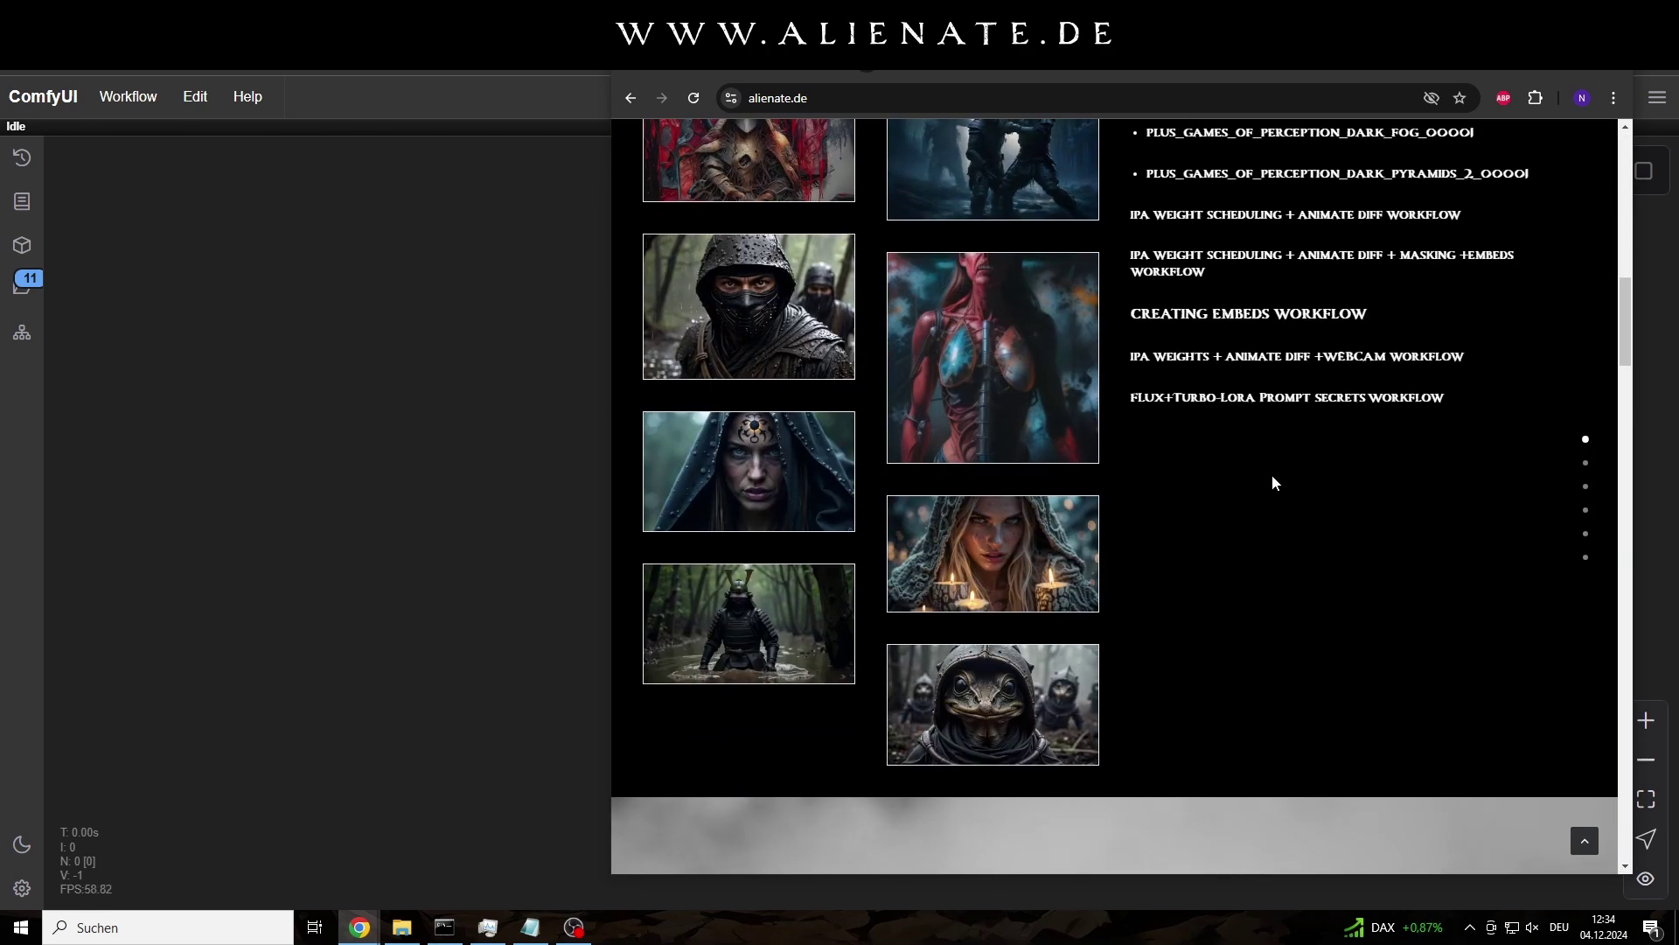
drag(992, 700, 382, 458)
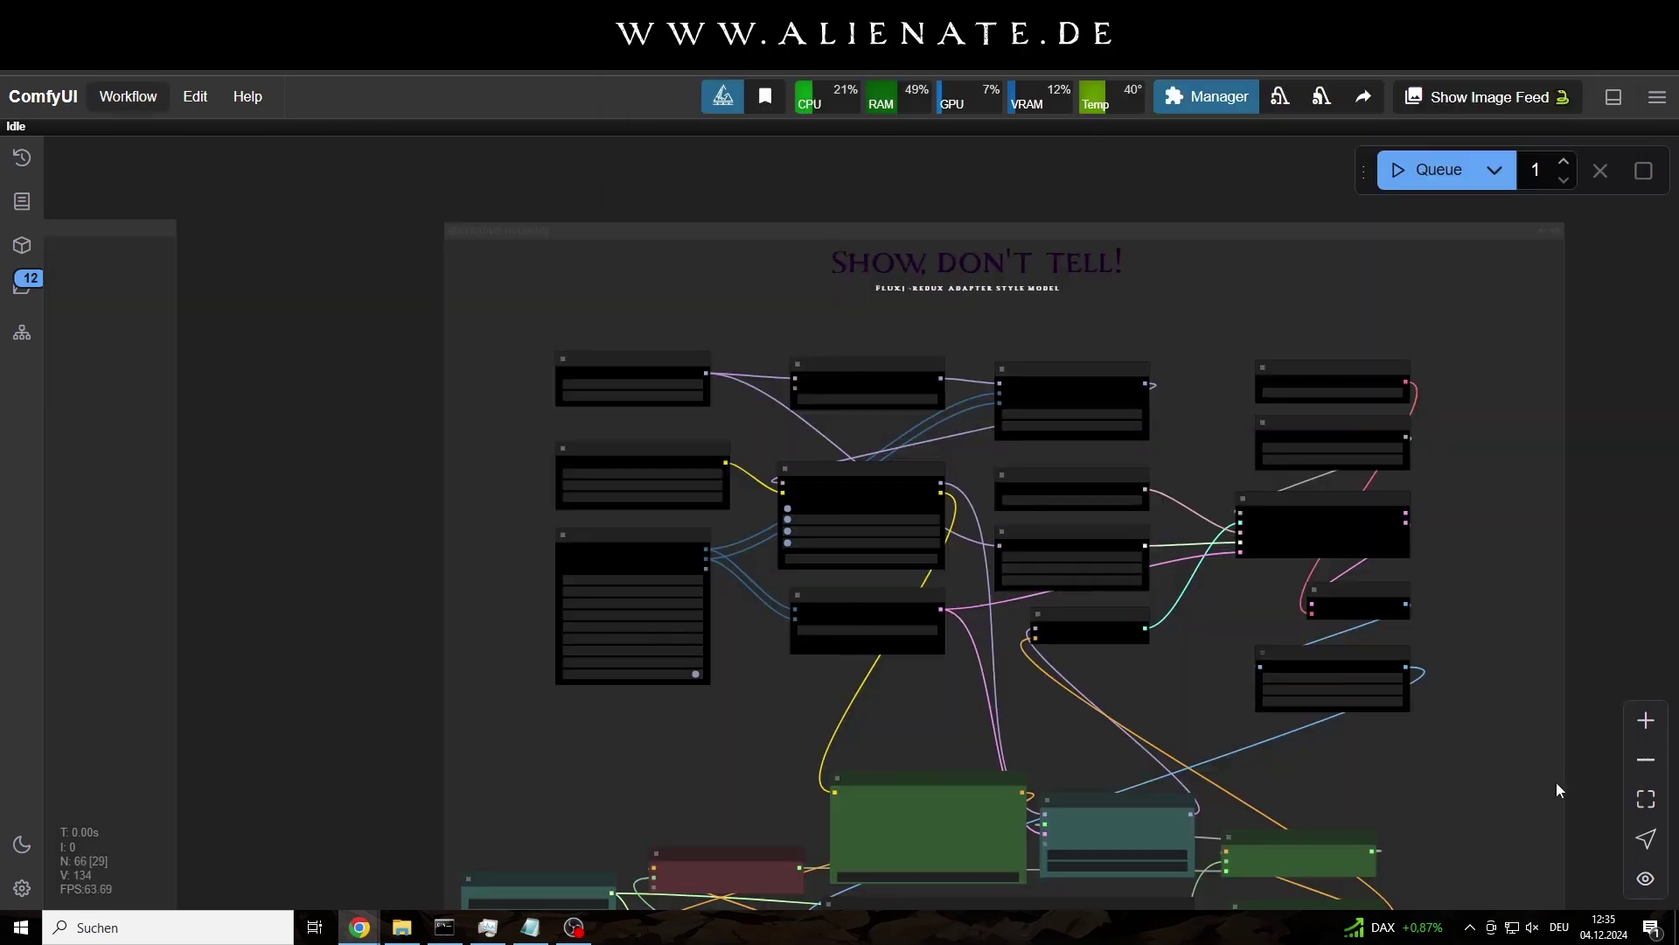
click(1646, 799)
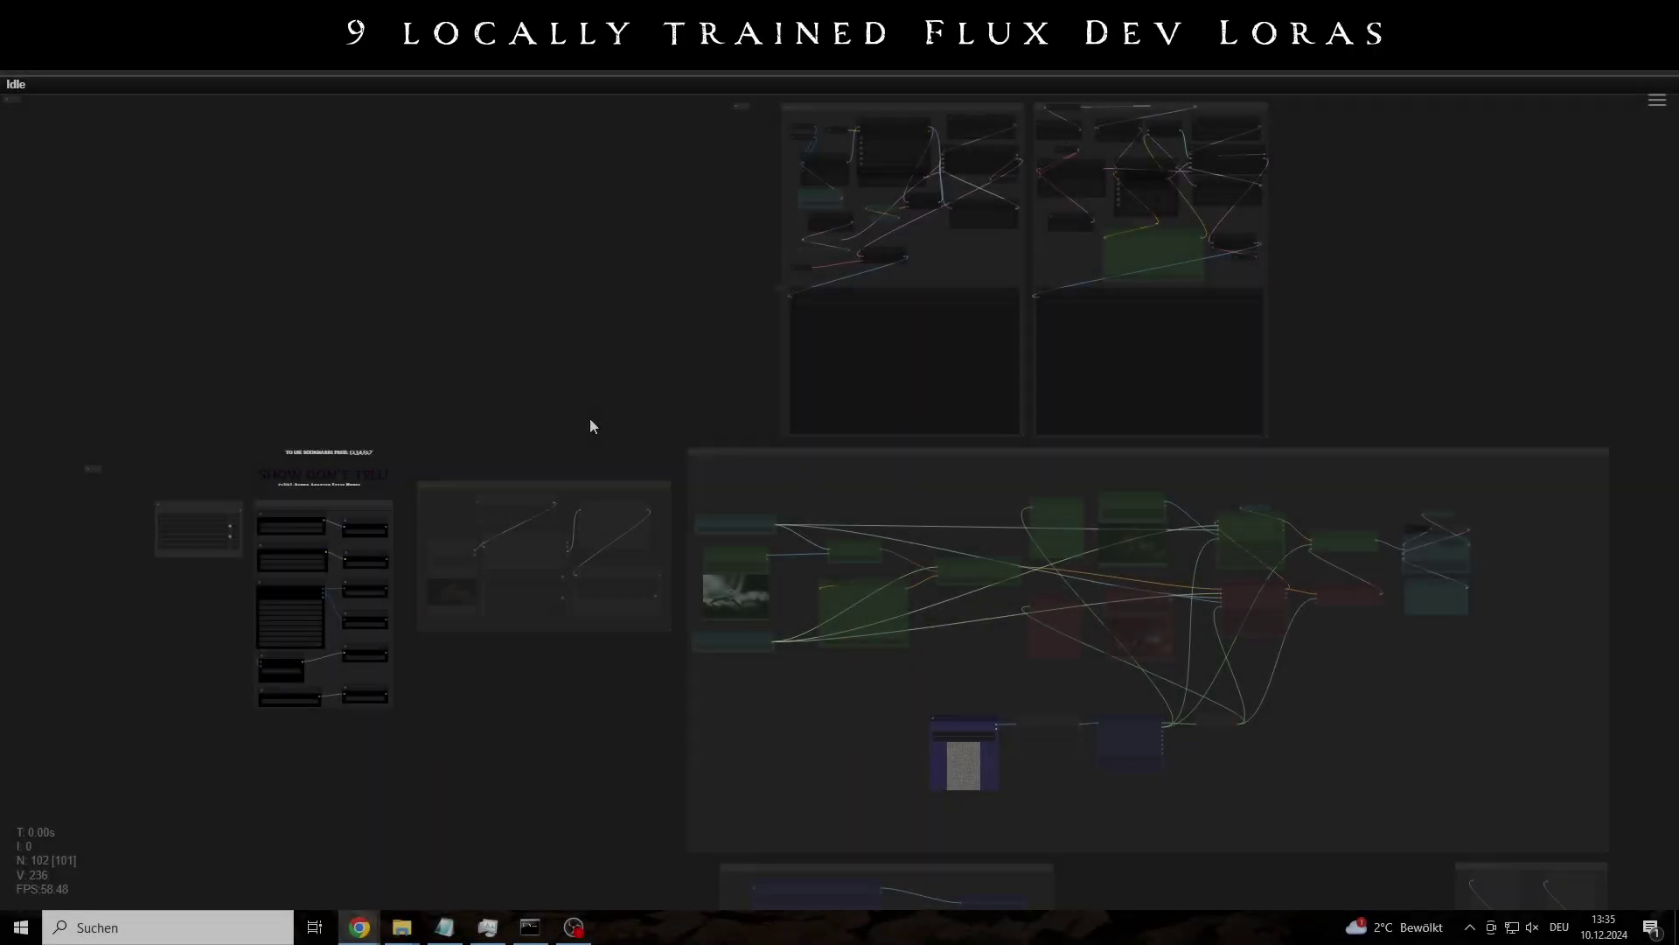
Enable the sampling IV, upscaling VI and florence2 Model groups in Fast Groups Muter and go to the florence2 Model group.
key(1)
scroll(548, 203, up, 5)
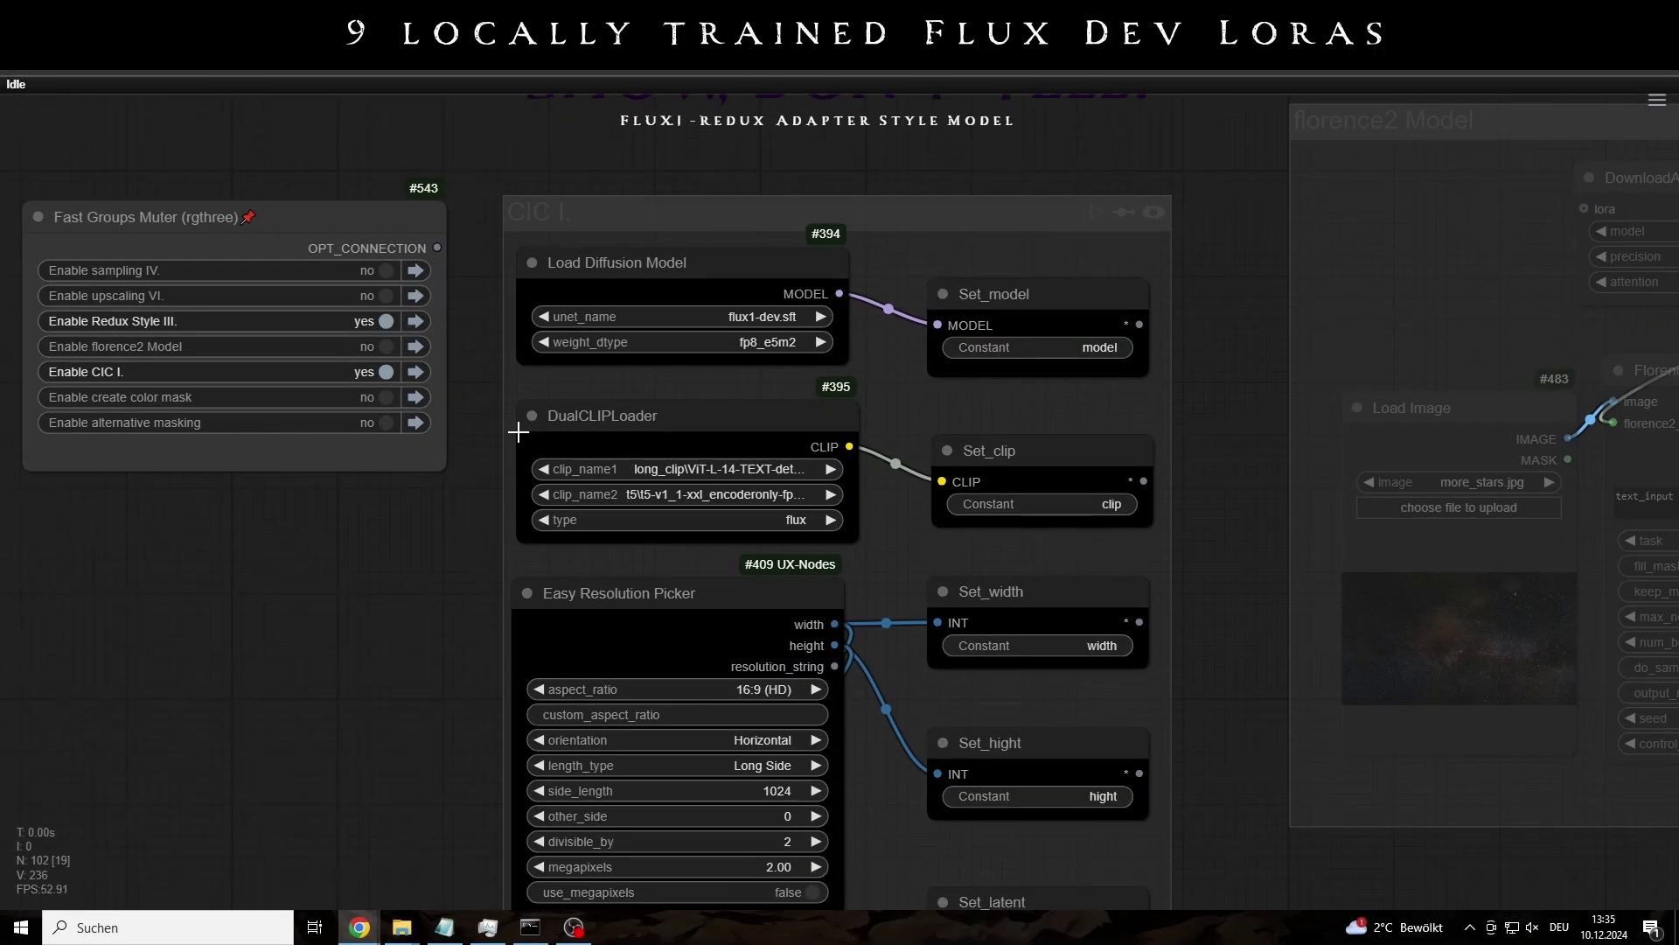
drag(393, 614, 483, 399)
drag(940, 313, 983, 322)
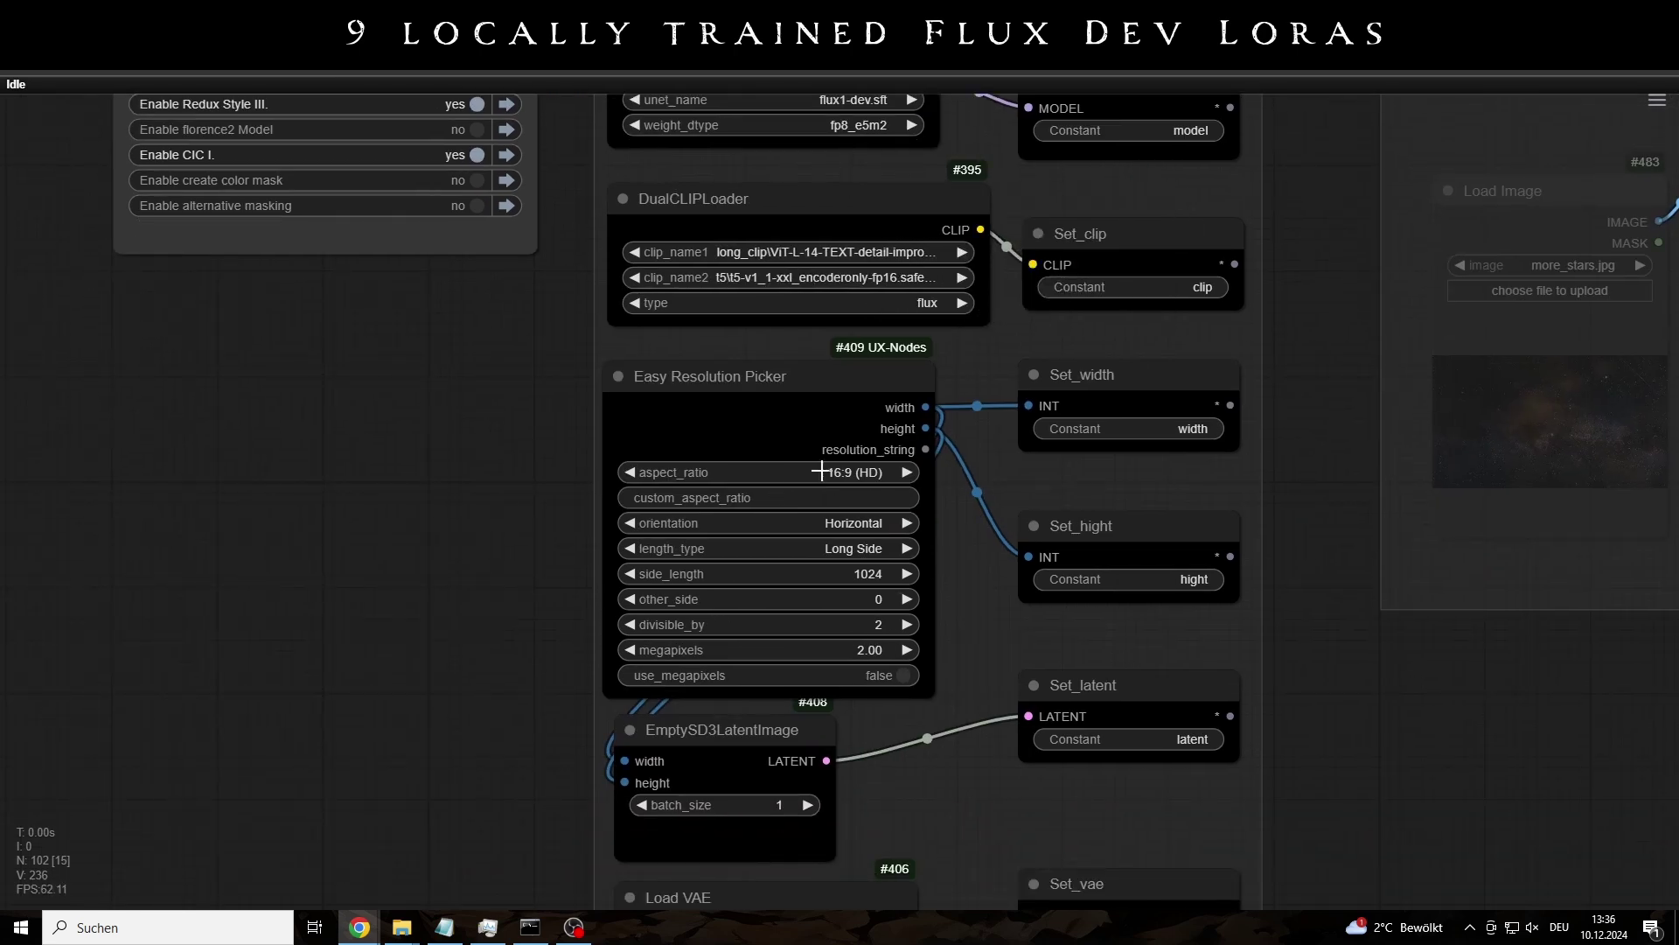
drag(571, 201, 600, 476)
scroll(283, 312, up, 3)
scroll(282, 309, up, 2)
click(635, 332)
click(635, 373)
click(635, 454)
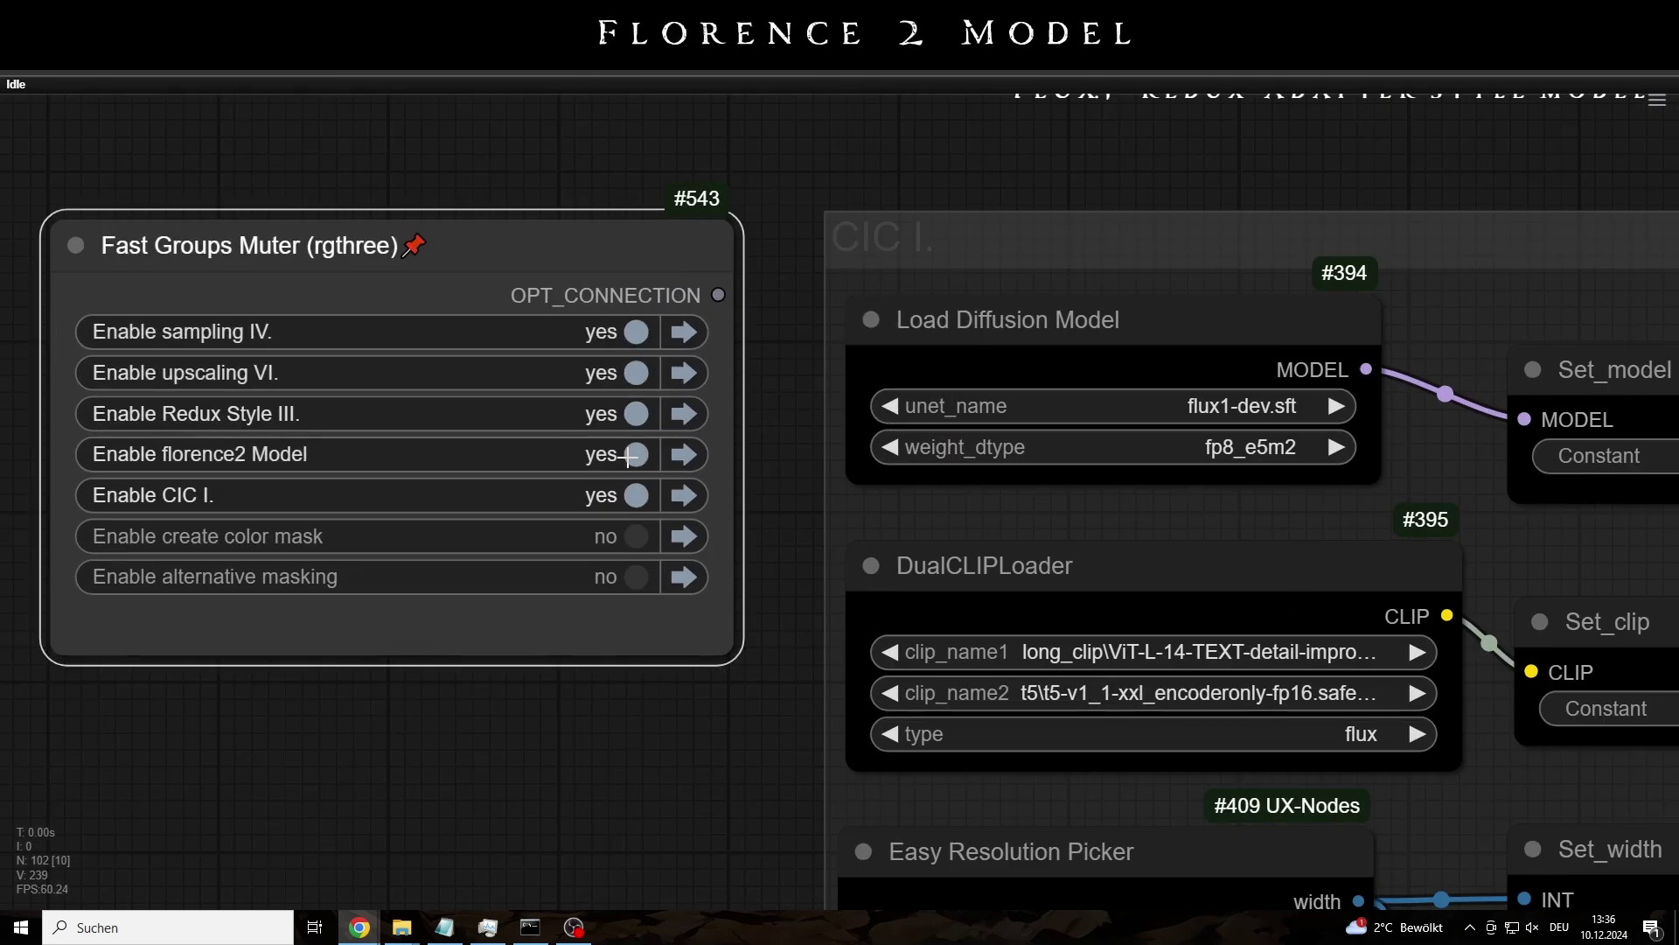
click(683, 450)
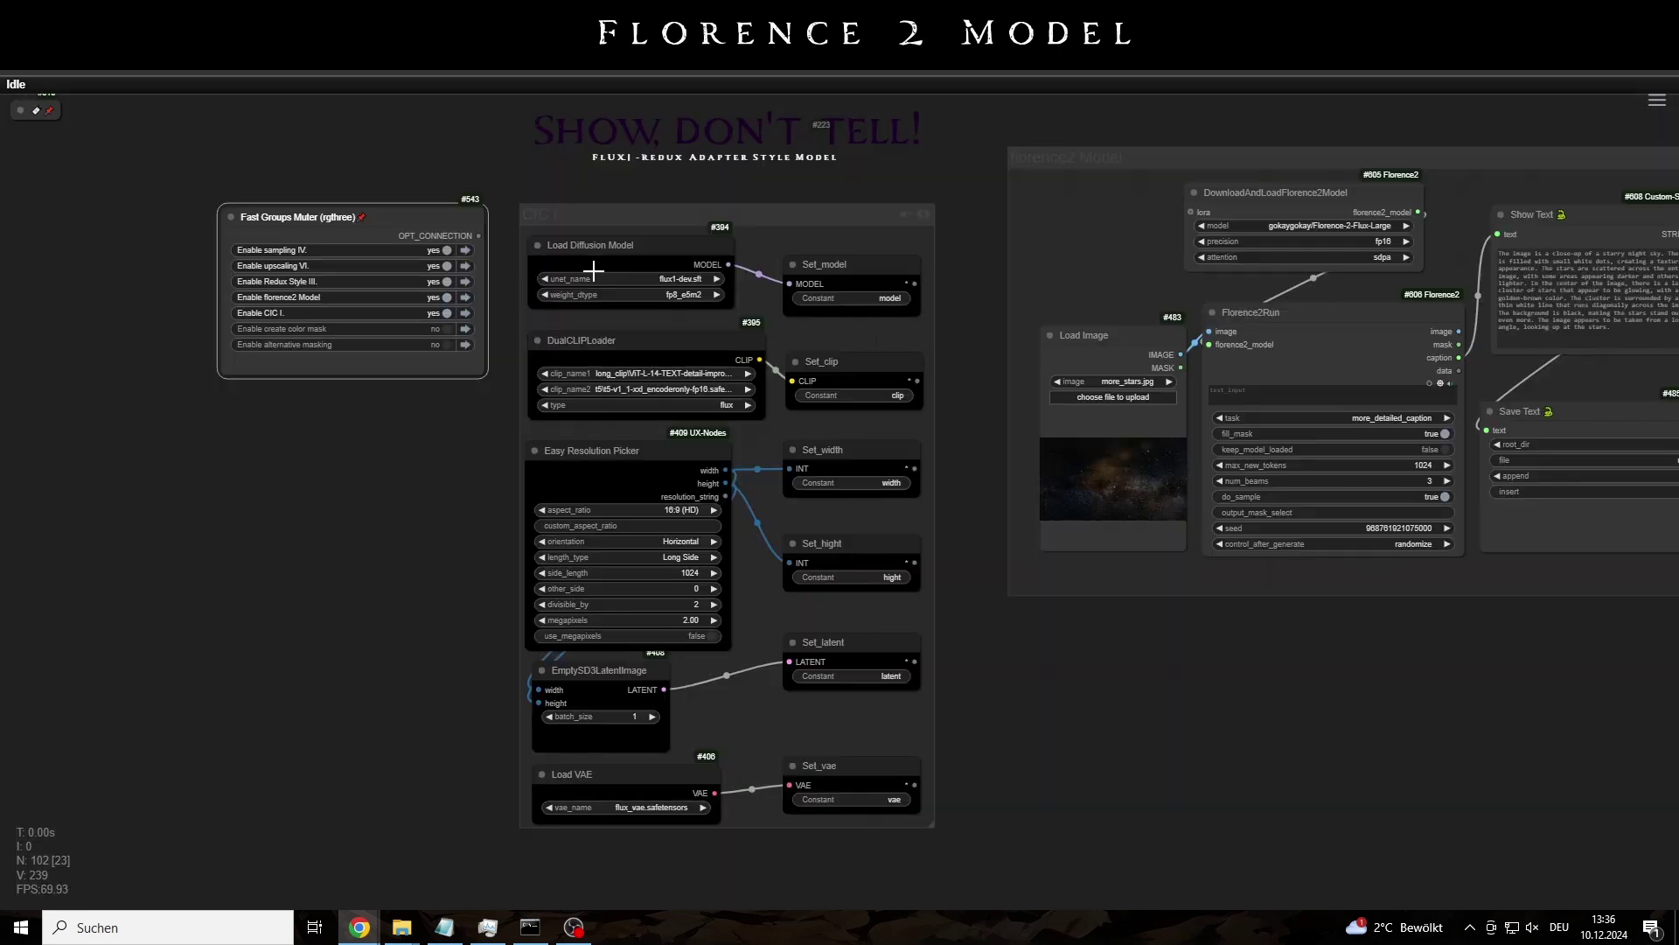
Disable the sampling IV, upscaling VI, Redux Style III and florence2 Model groups in Fast Groups Muter.
scroll(588, 270, up, 3)
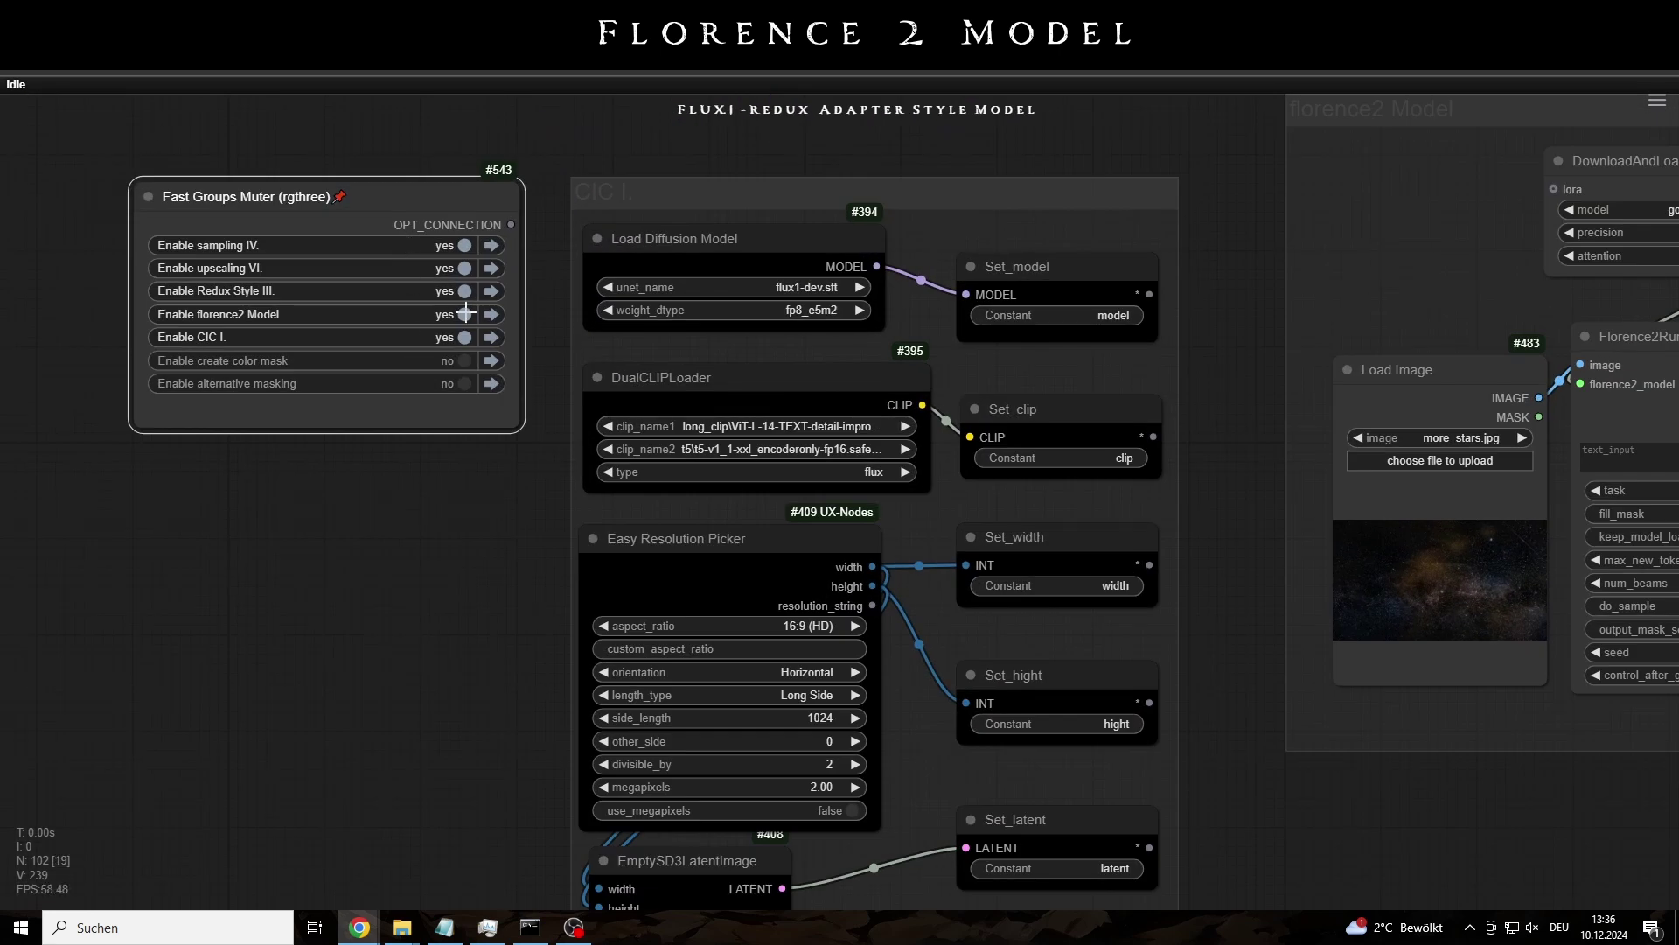
click(465, 245)
click(465, 268)
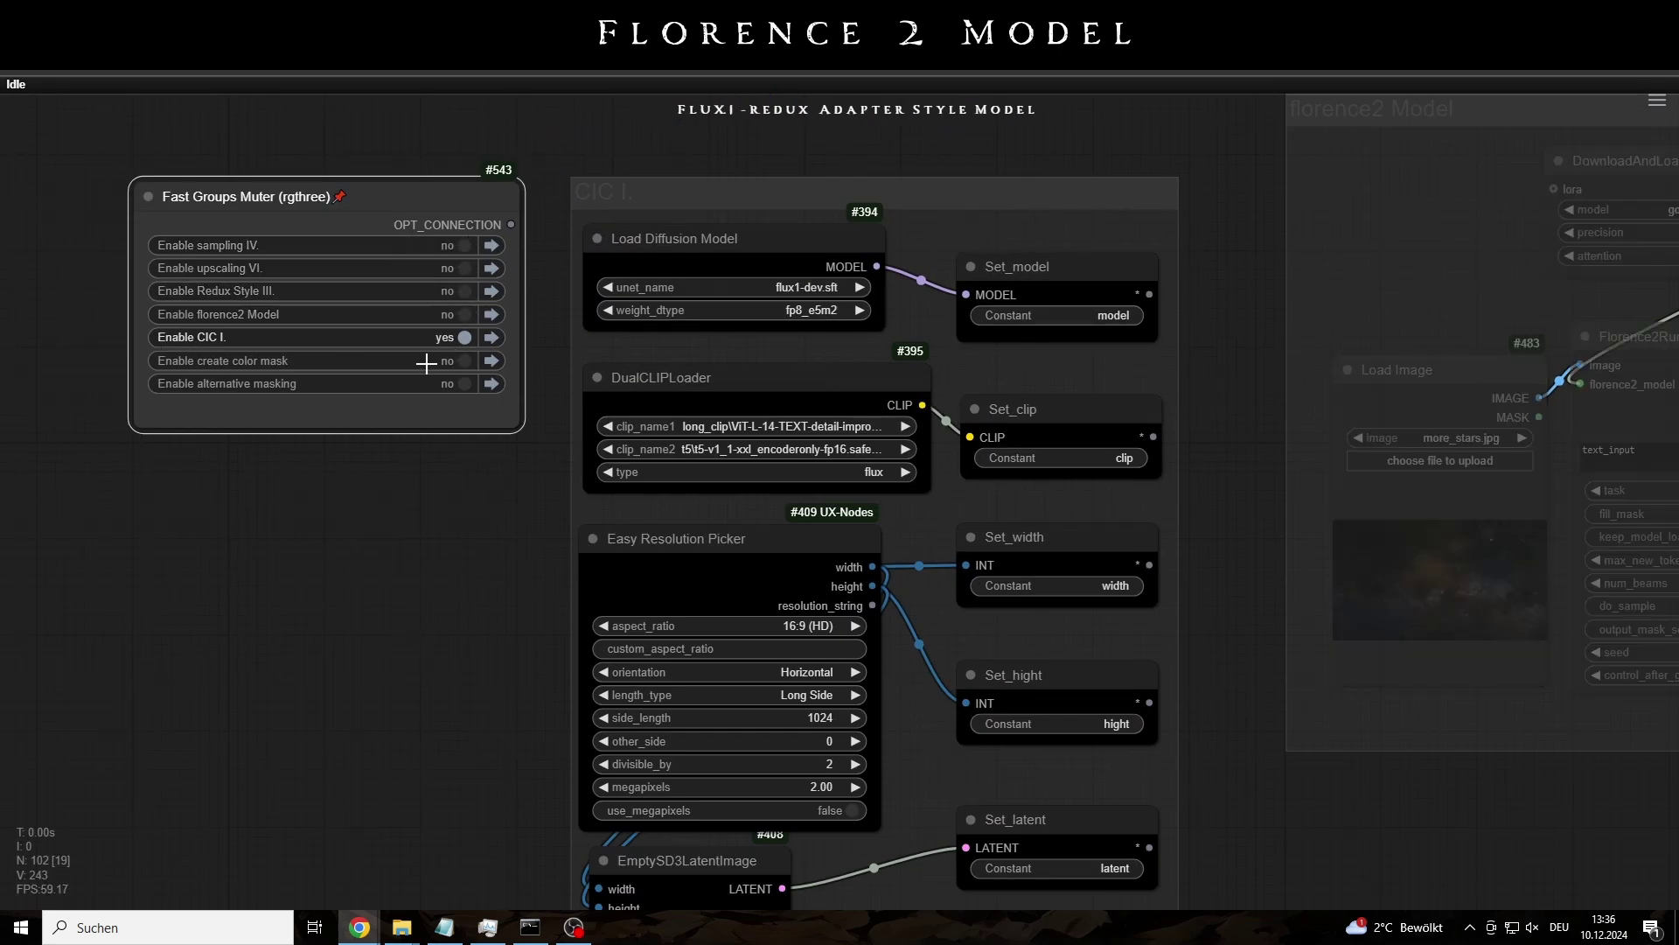
Enable the create color mask group in Fast Groups Muter and go to its Painter node.
click(465, 290)
click(465, 361)
click(496, 361)
scroll(886, 553, up, 3)
drag(881, 528, 1076, 541)
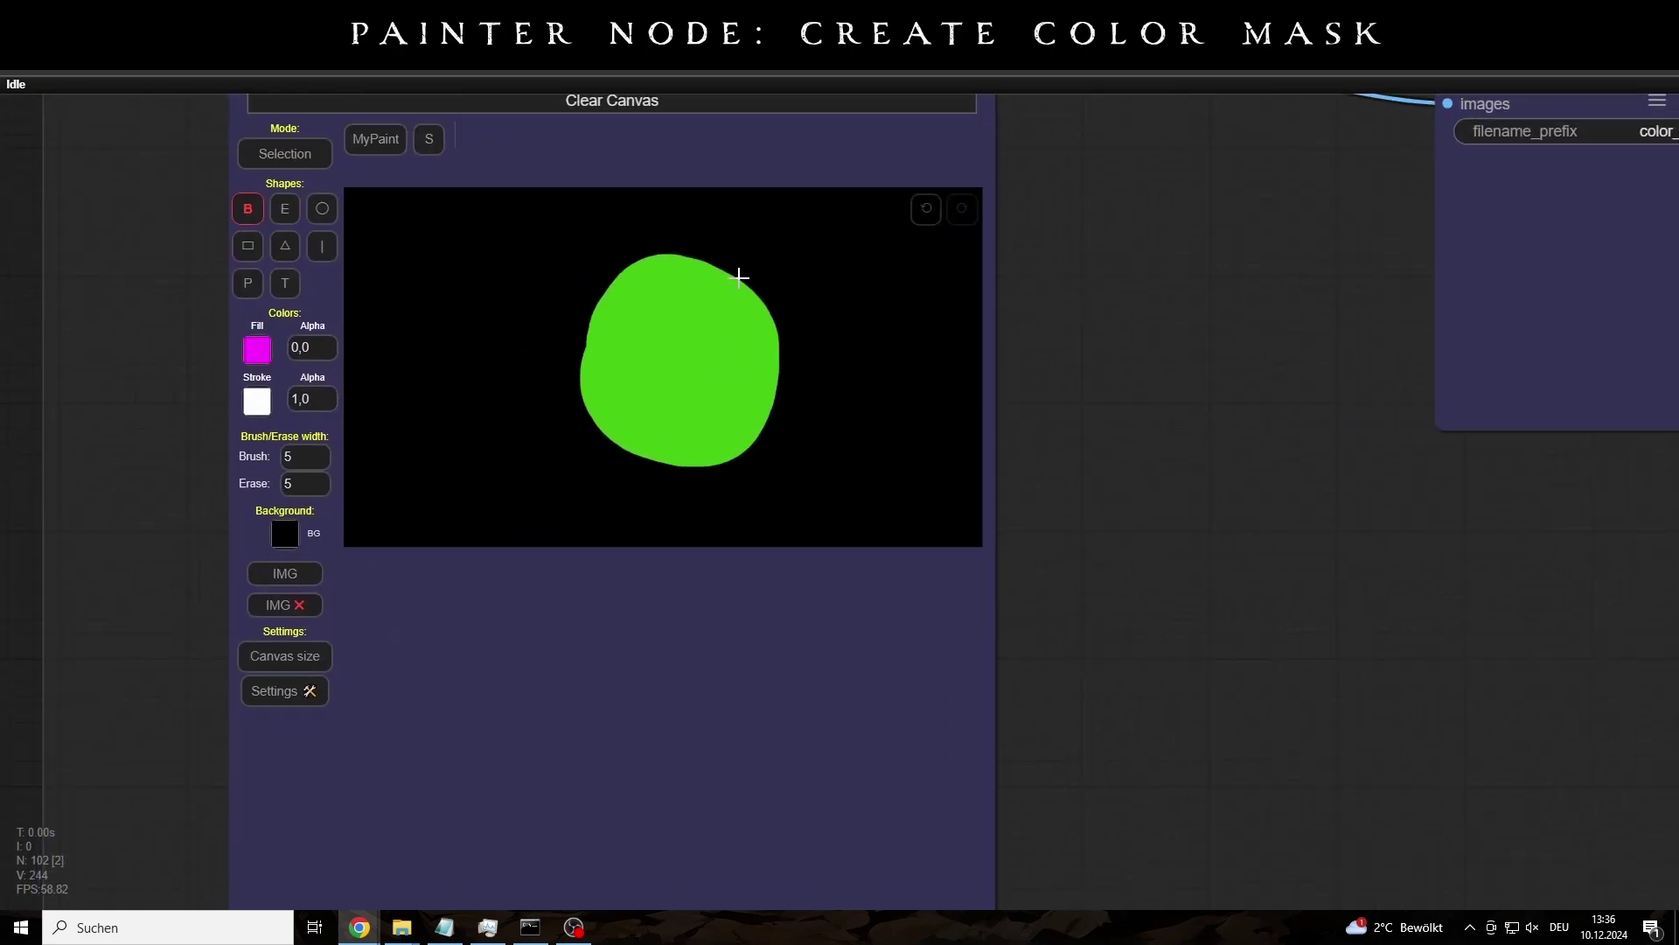
Clear the Painter canvas and set the fill color to green.
drag(1095, 225, 1105, 278)
click(598, 150)
click(269, 402)
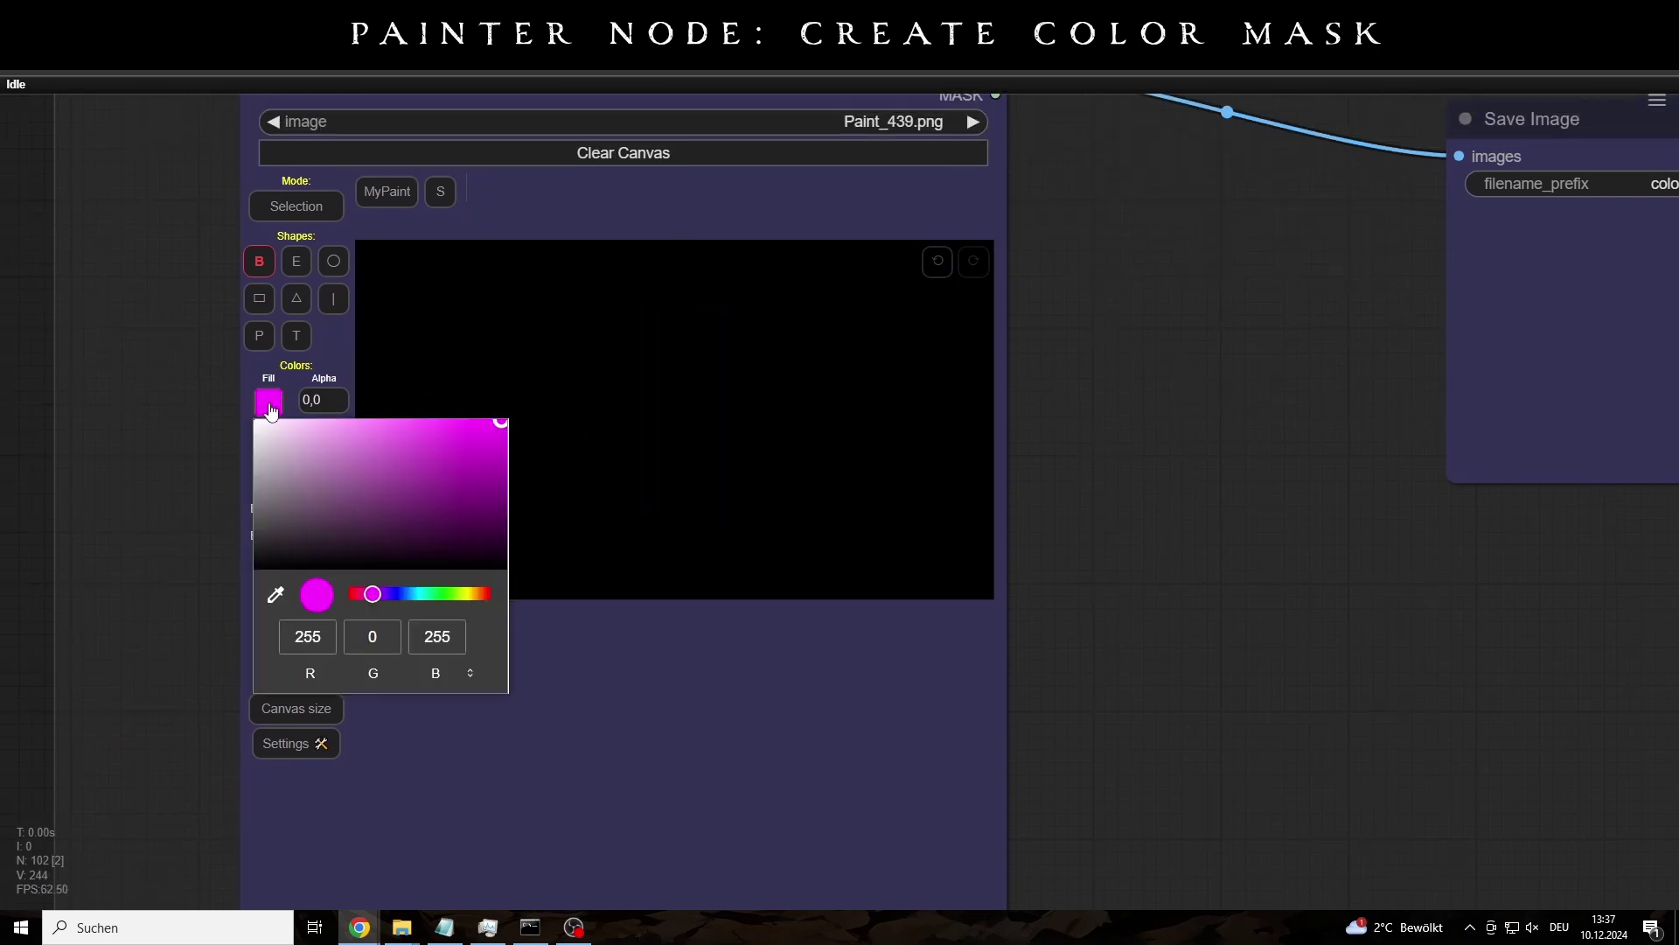
click(432, 595)
drag(435, 597, 451, 595)
click(484, 448)
click(329, 352)
Paint a round green shape slightly left of the canvas center with a bright green stroke and a brush width of 200.
click(269, 453)
click(443, 646)
drag(486, 504, 495, 495)
click(336, 423)
click(312, 509)
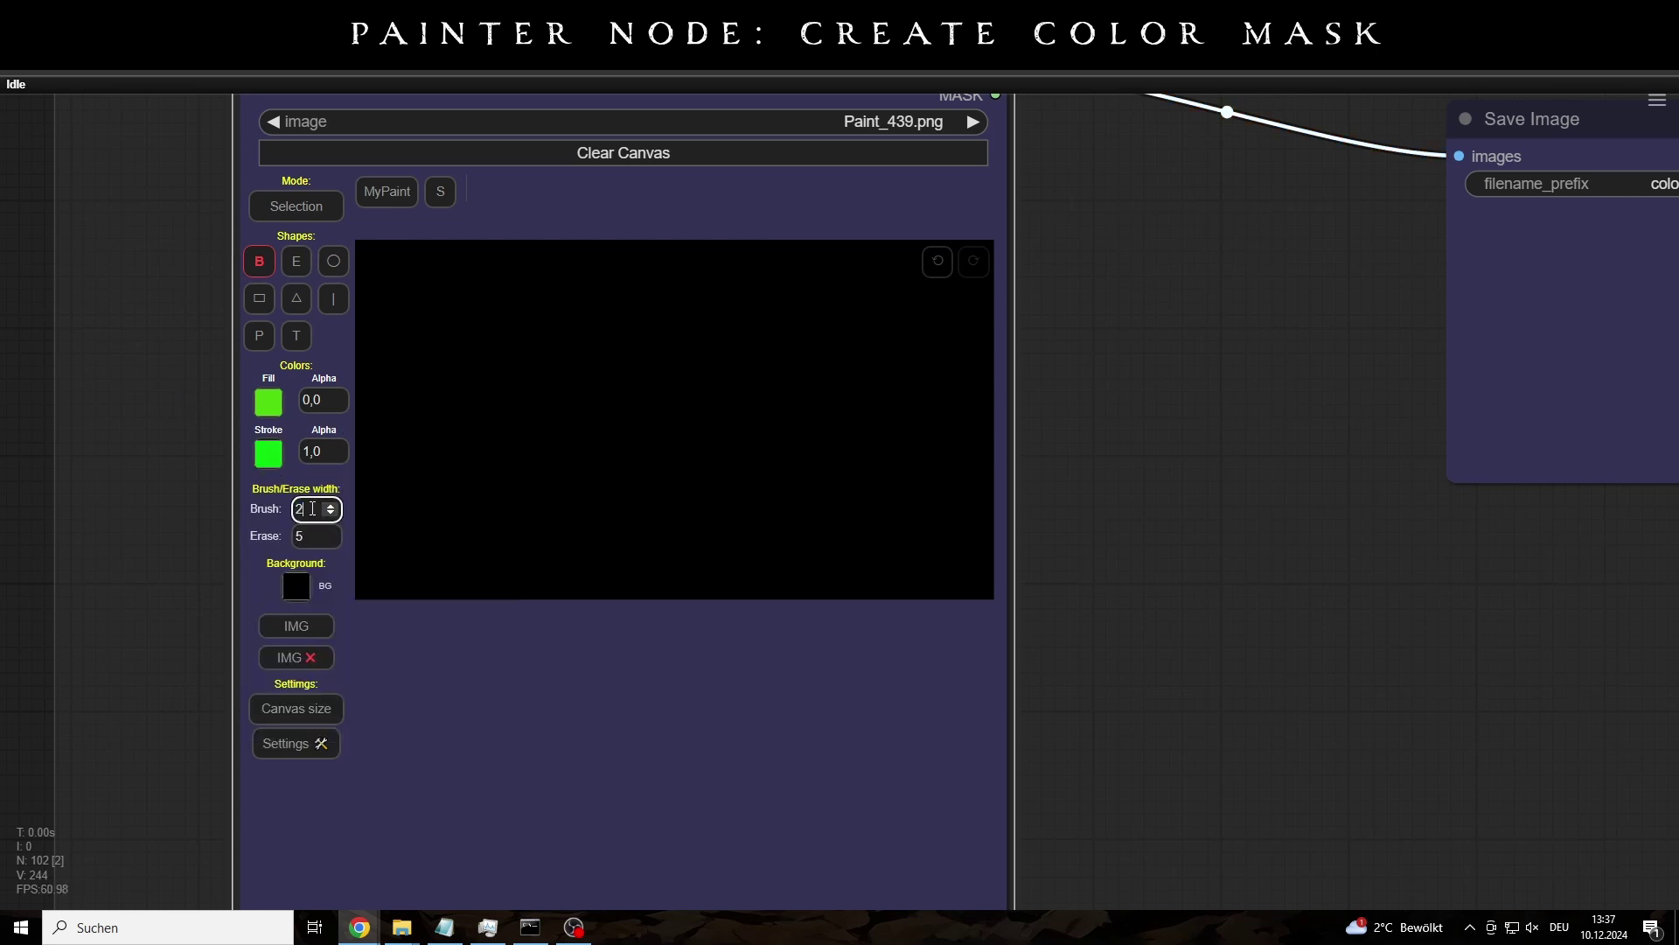
mouse_move(656, 394)
mouse_down()
mouse_move(623, 370)
mouse_move(599, 405)
mouse_move(657, 381)
mouse_move(622, 376)
mouse_up()
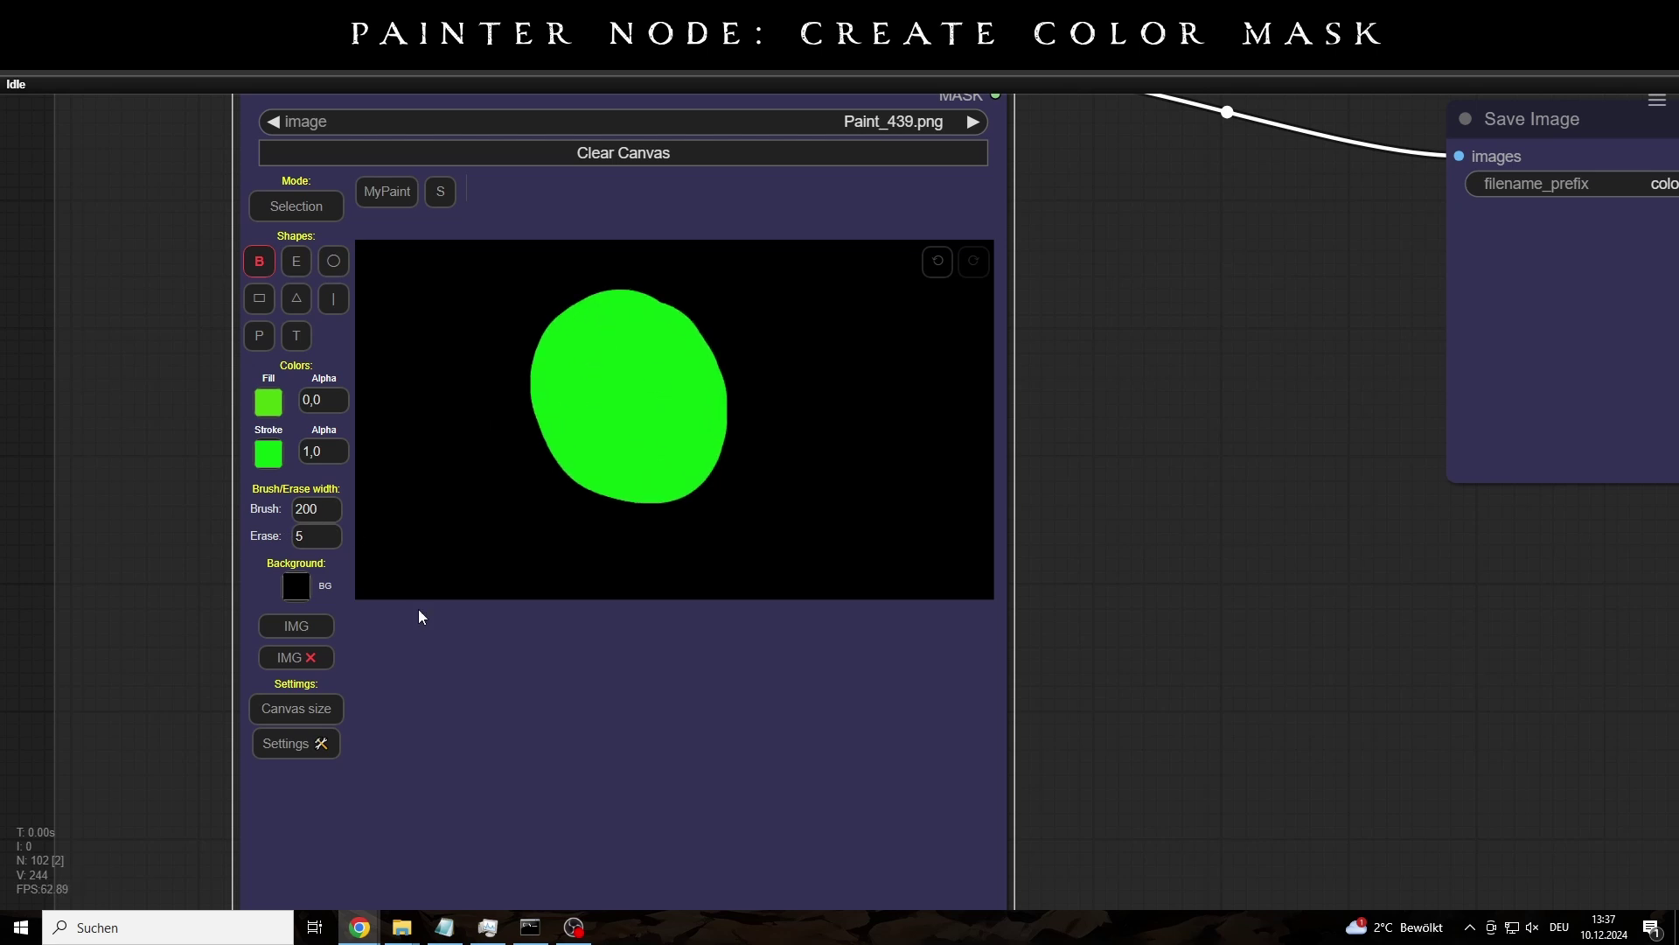
Check the Painter's canvas size and queue the workflow to save the color mask image.
click(312, 712)
click(892, 211)
click(1656, 102)
click(1424, 165)
click(1656, 103)
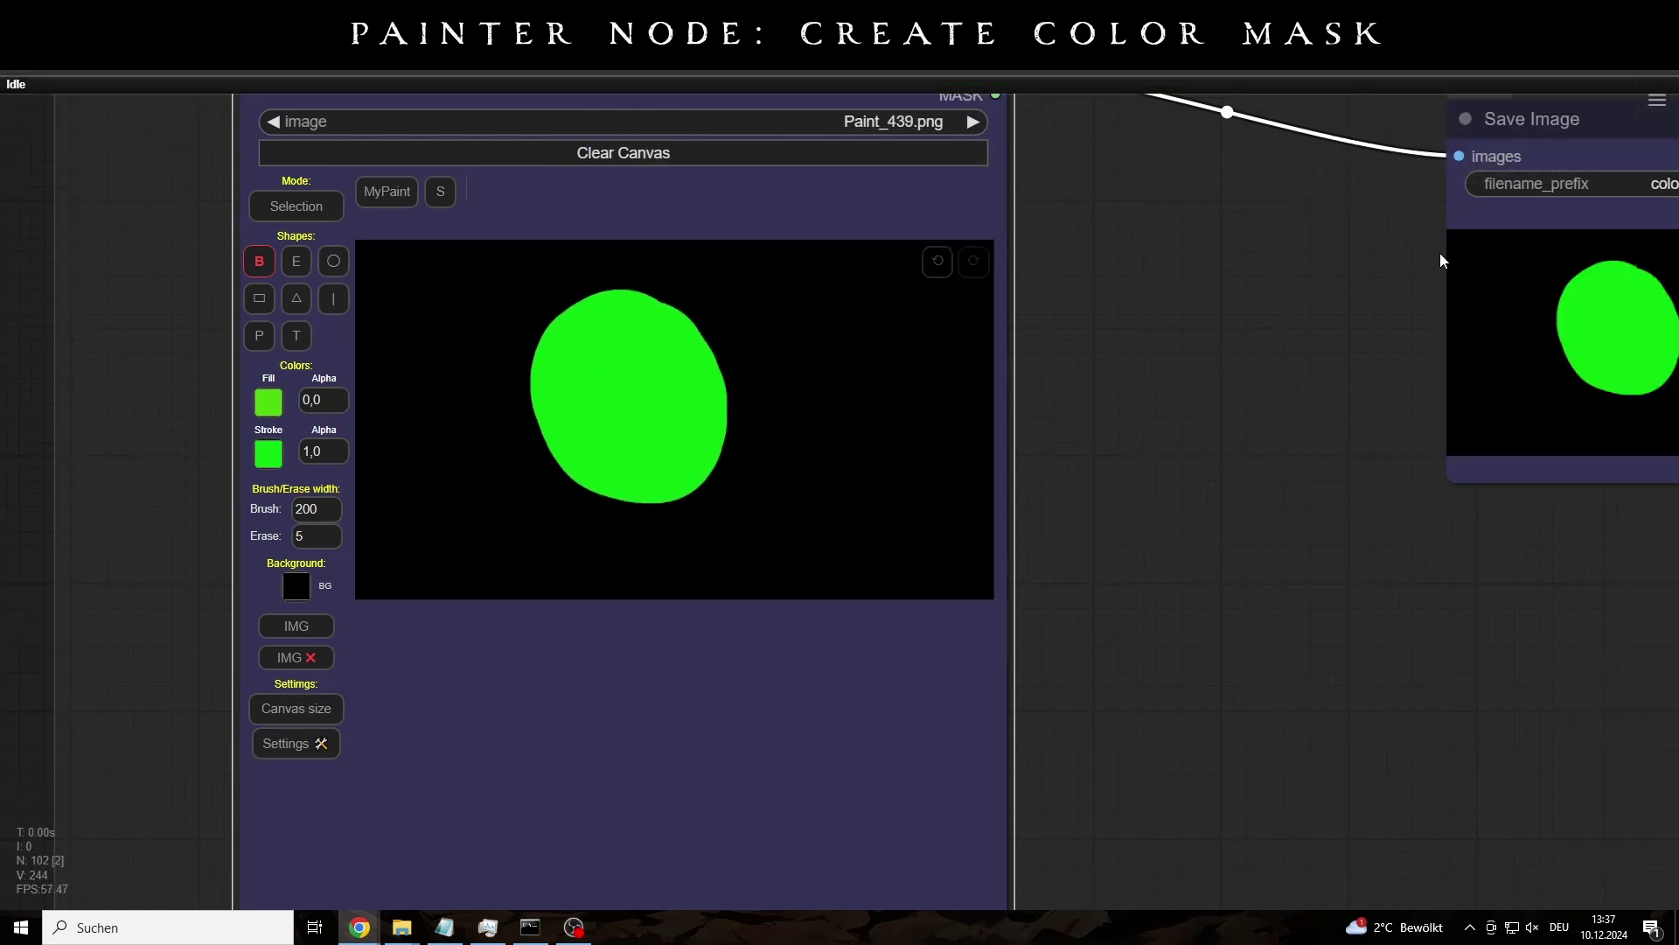
Copy the green mask image from Save Image and paste it into the mask's Load Image node in the Redux group.
drag(1425, 255, 818, 508)
right_click(988, 411)
click(1061, 326)
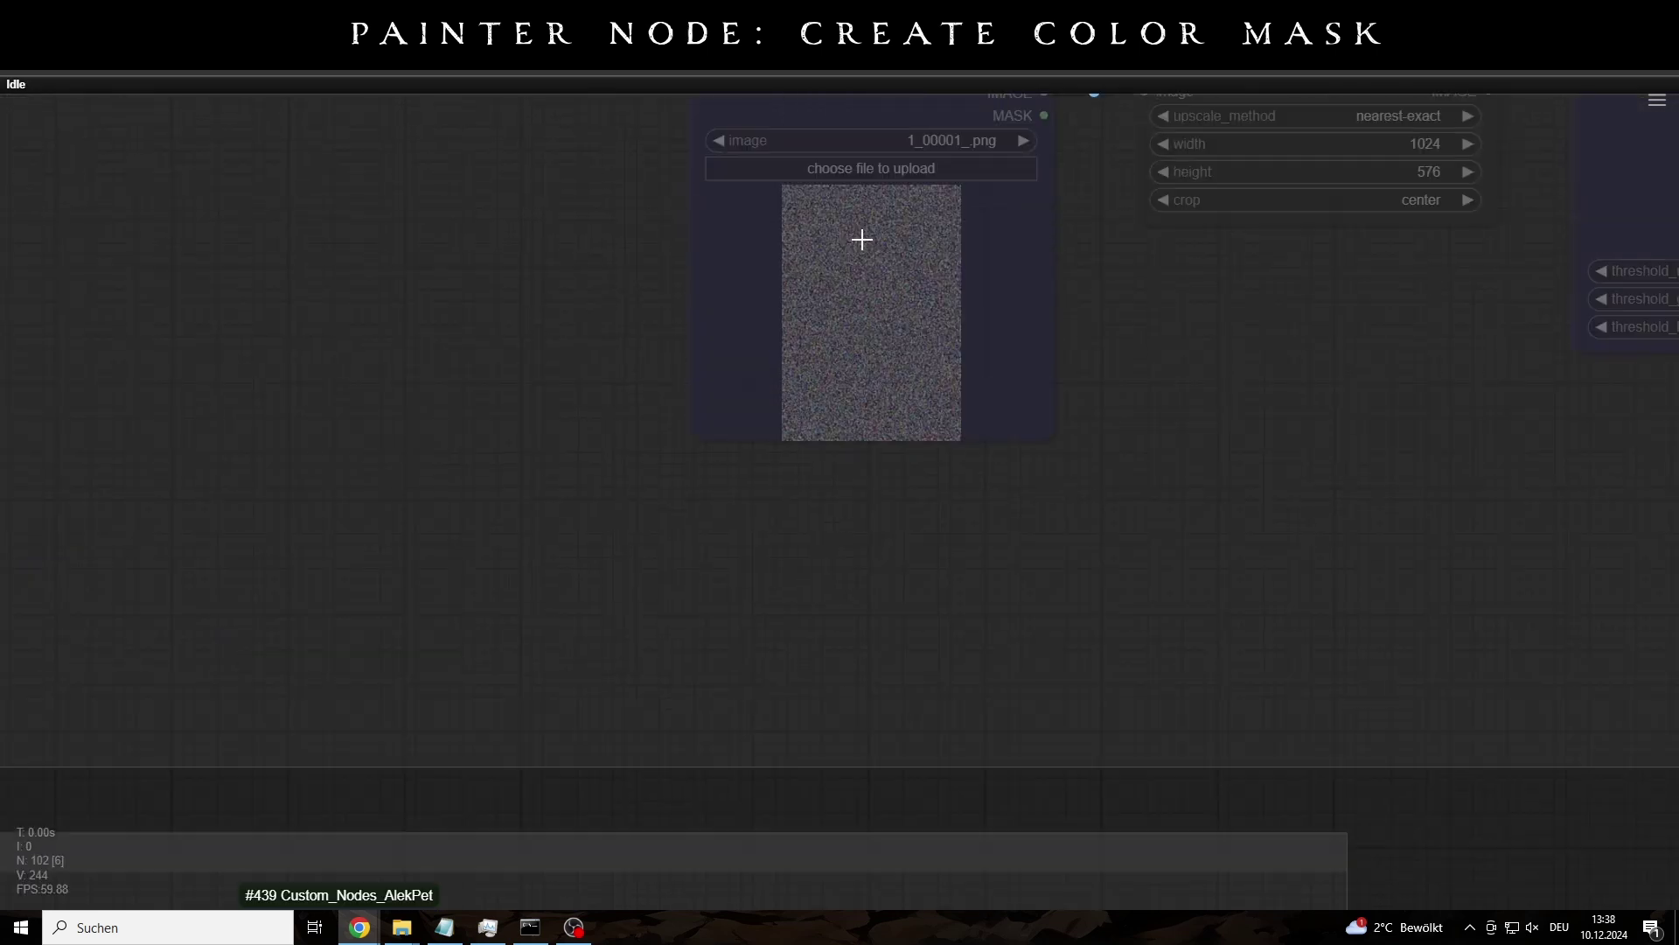
right_click(862, 240)
click(904, 774)
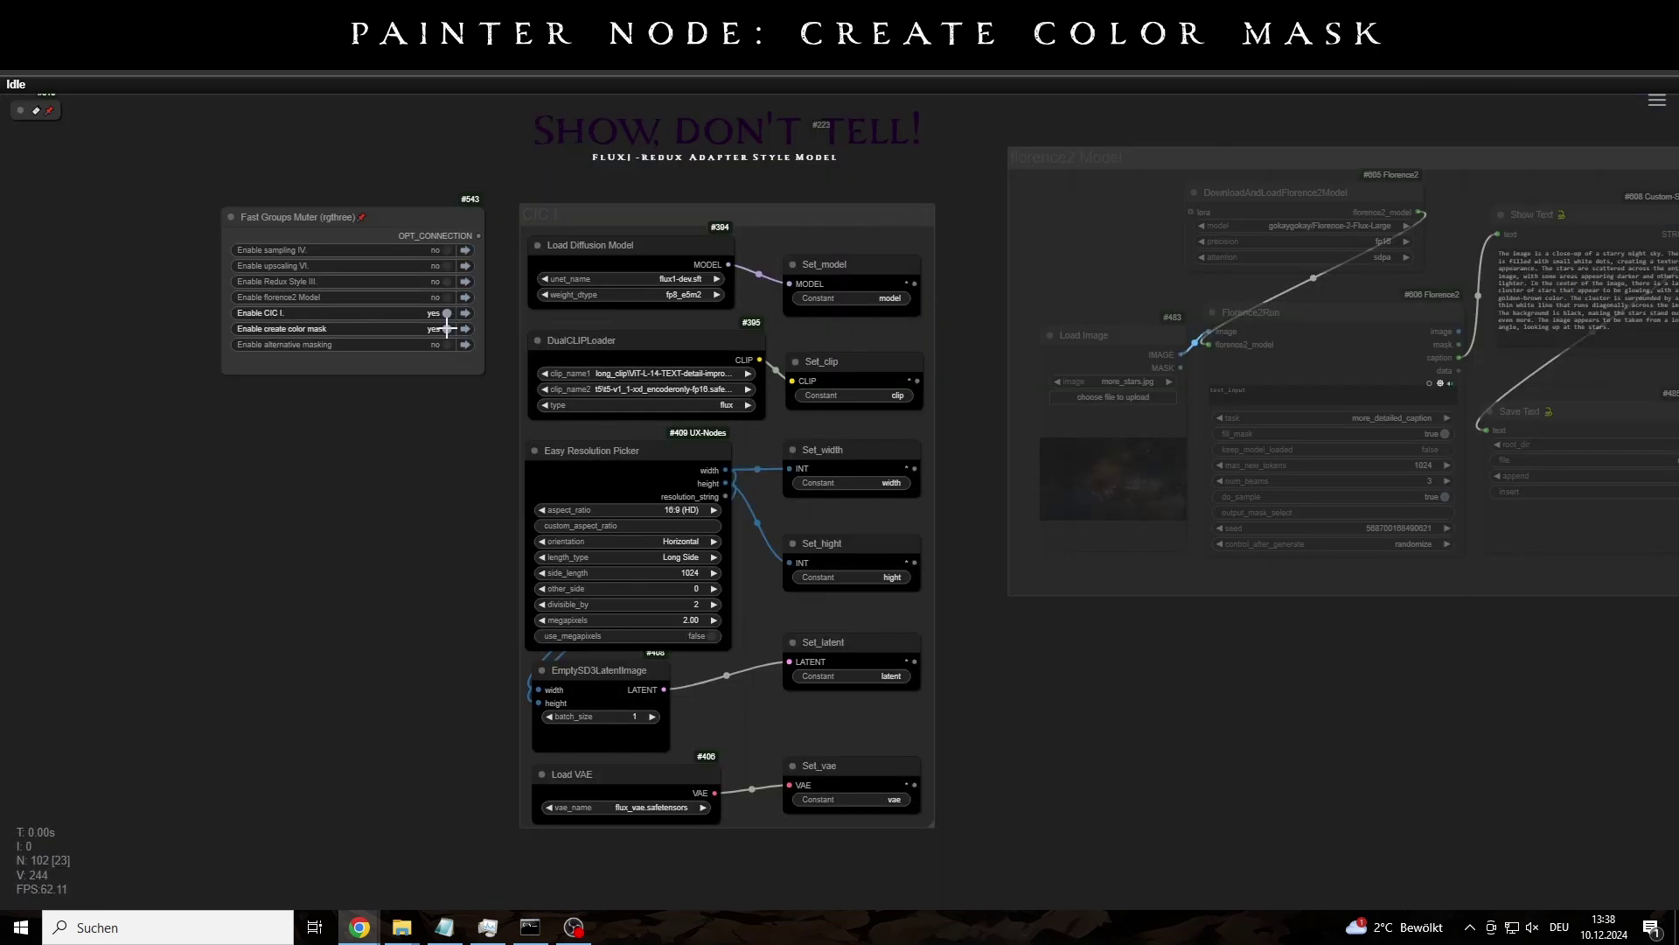
Disable create color mask, enable sampling IV, upscaling VI and Redux Style III in Fast Groups Muter, and go to the Redux group.
click(447, 328)
click(446, 250)
click(447, 266)
click(447, 282)
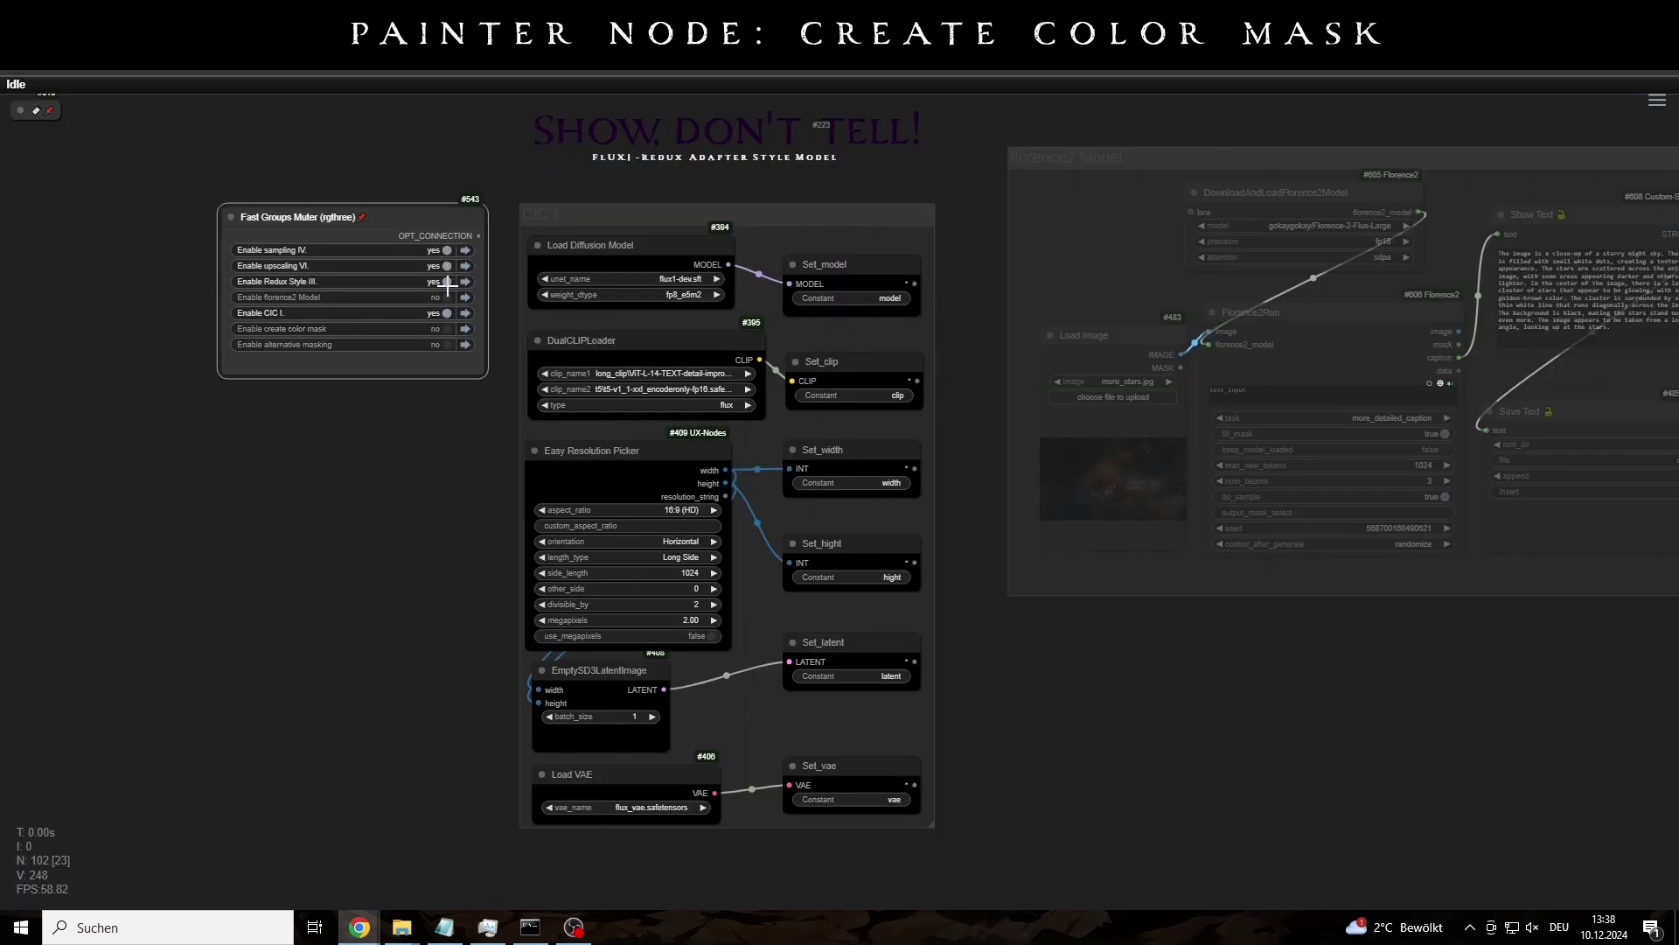
click(465, 281)
scroll(465, 282, down, 1)
drag(476, 304, 901, 334)
scroll(543, 385, up, 9)
Load XT-2 (92).jpg into the Load Image node and paste the hyper-realistic Milky Way eye prompt into both CLIPTextEncodeFlux text fields.
key(alt+Tab)
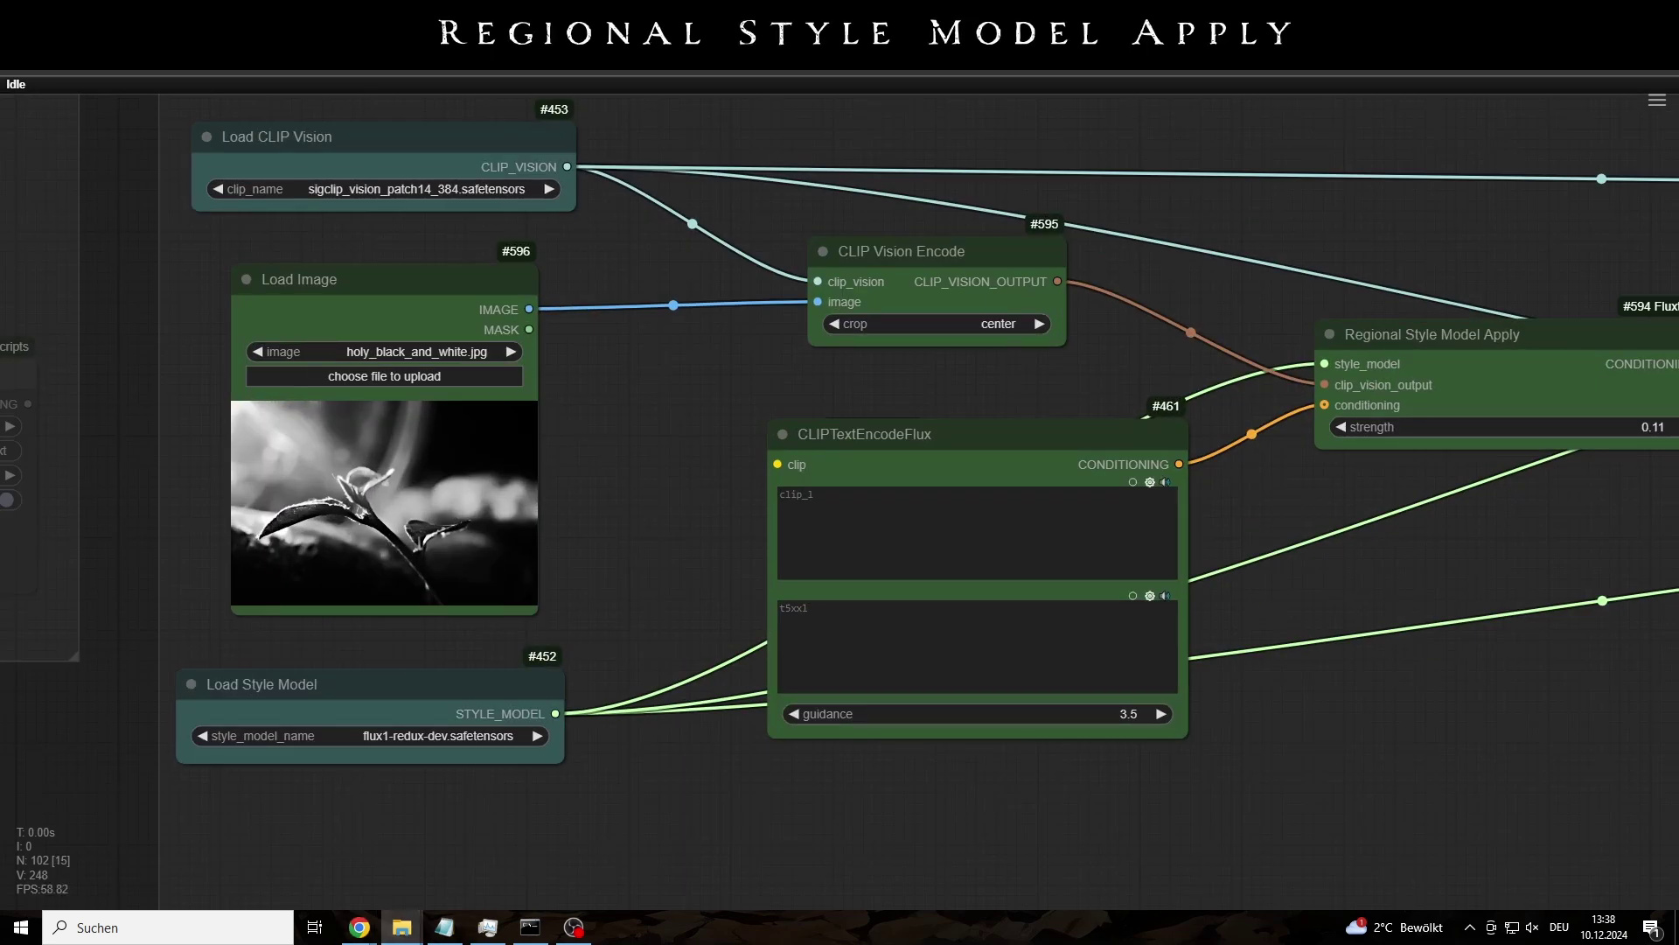
drag(0, 469, 341, 469)
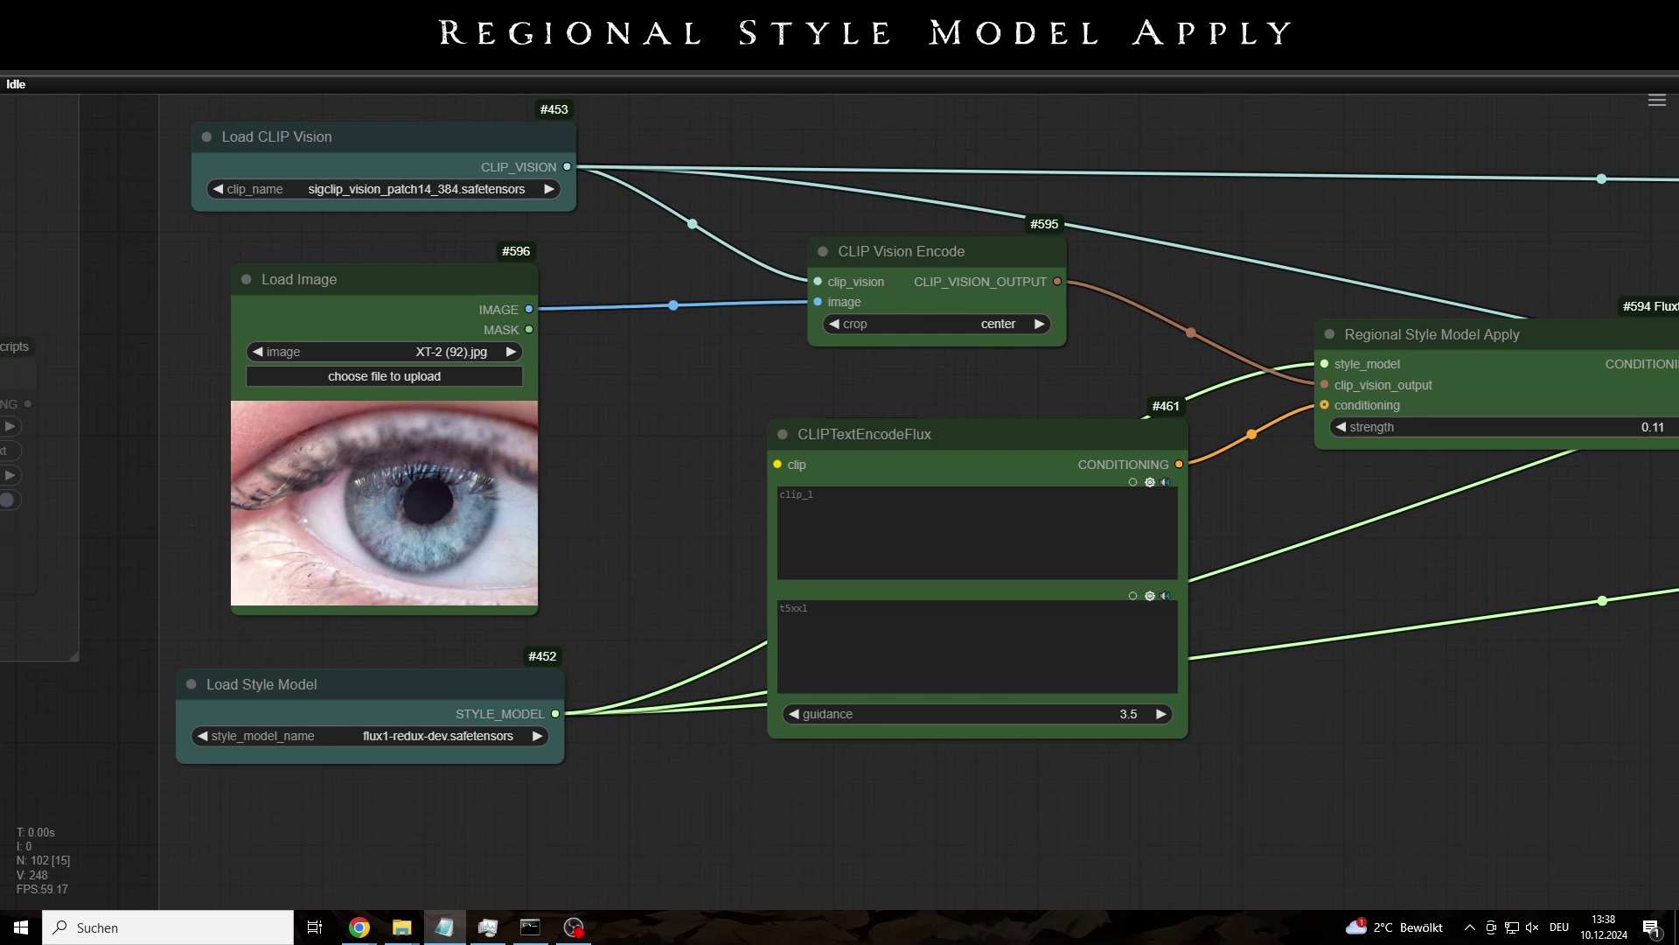
click(821, 510)
text(Hyper-realistic macro photography capturing the intricate details of an eye, with the Milky Way galaxy vividly reflected in its iris.)
click(832, 630)
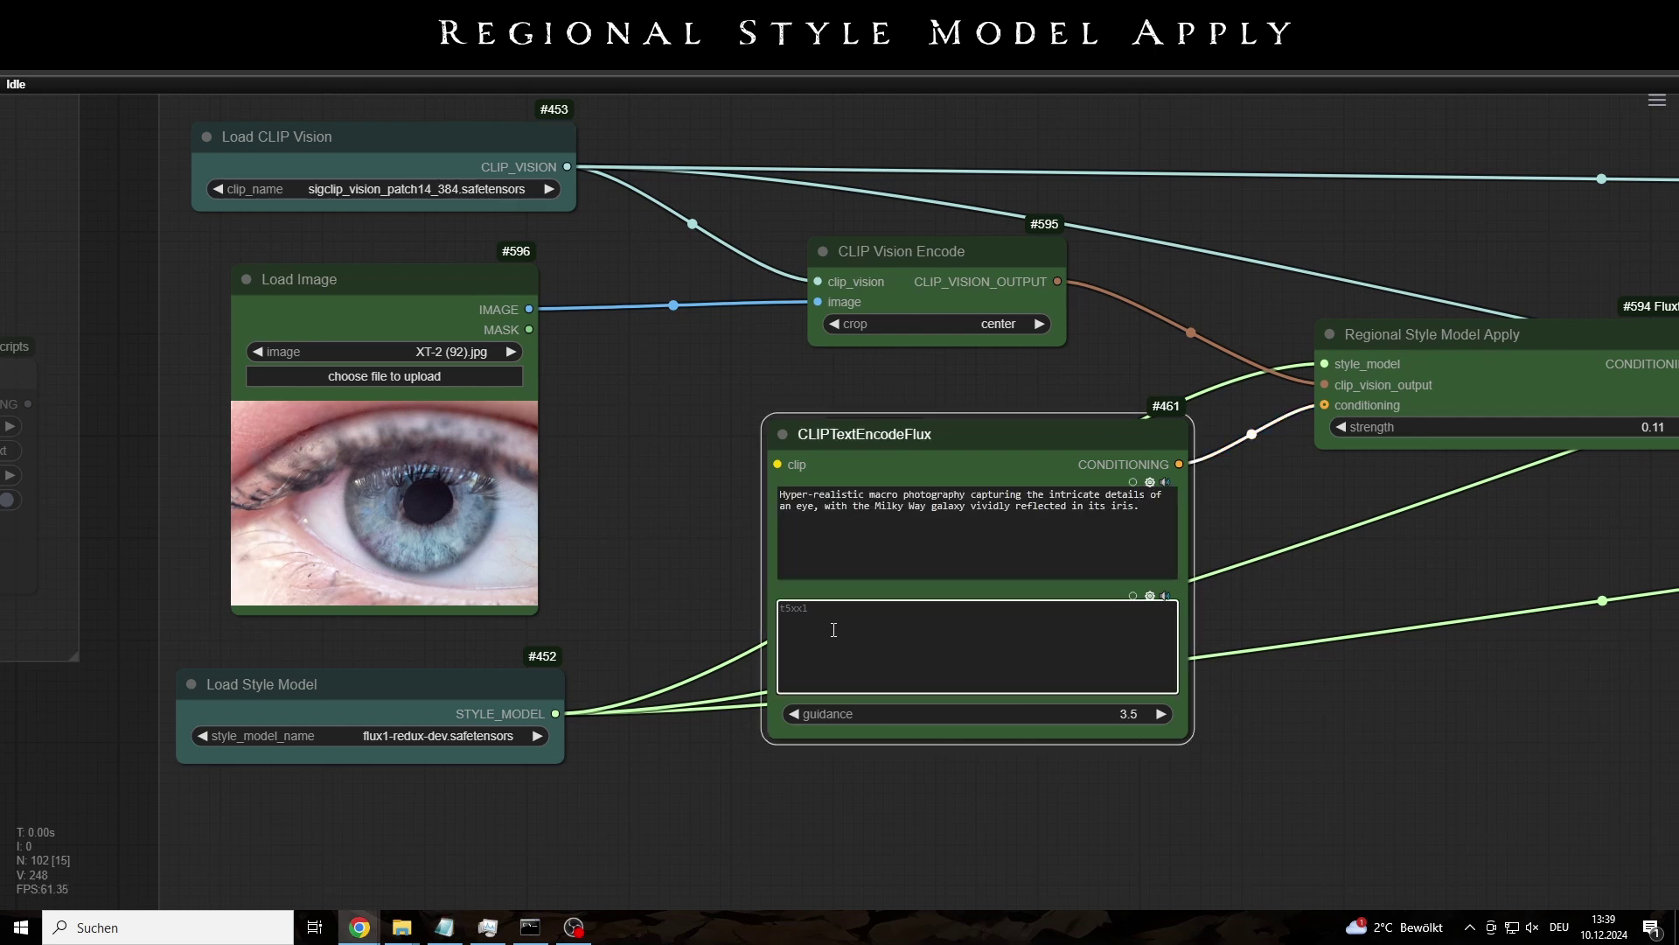
text(Hyper-realistic macro photography capturing the intricate details of an eye, with the Milky Way galaxy vividly reflected in its iris.)
Examine the Regional Style Model Apply node and its conditioning path through ReduxAdvanced to the Create Flux Regional Cond nodes.
drag(575, 208, 619, 210)
drag(563, 761, 597, 761)
drag(1243, 312, 673, 313)
scroll(969, 334, up, 4)
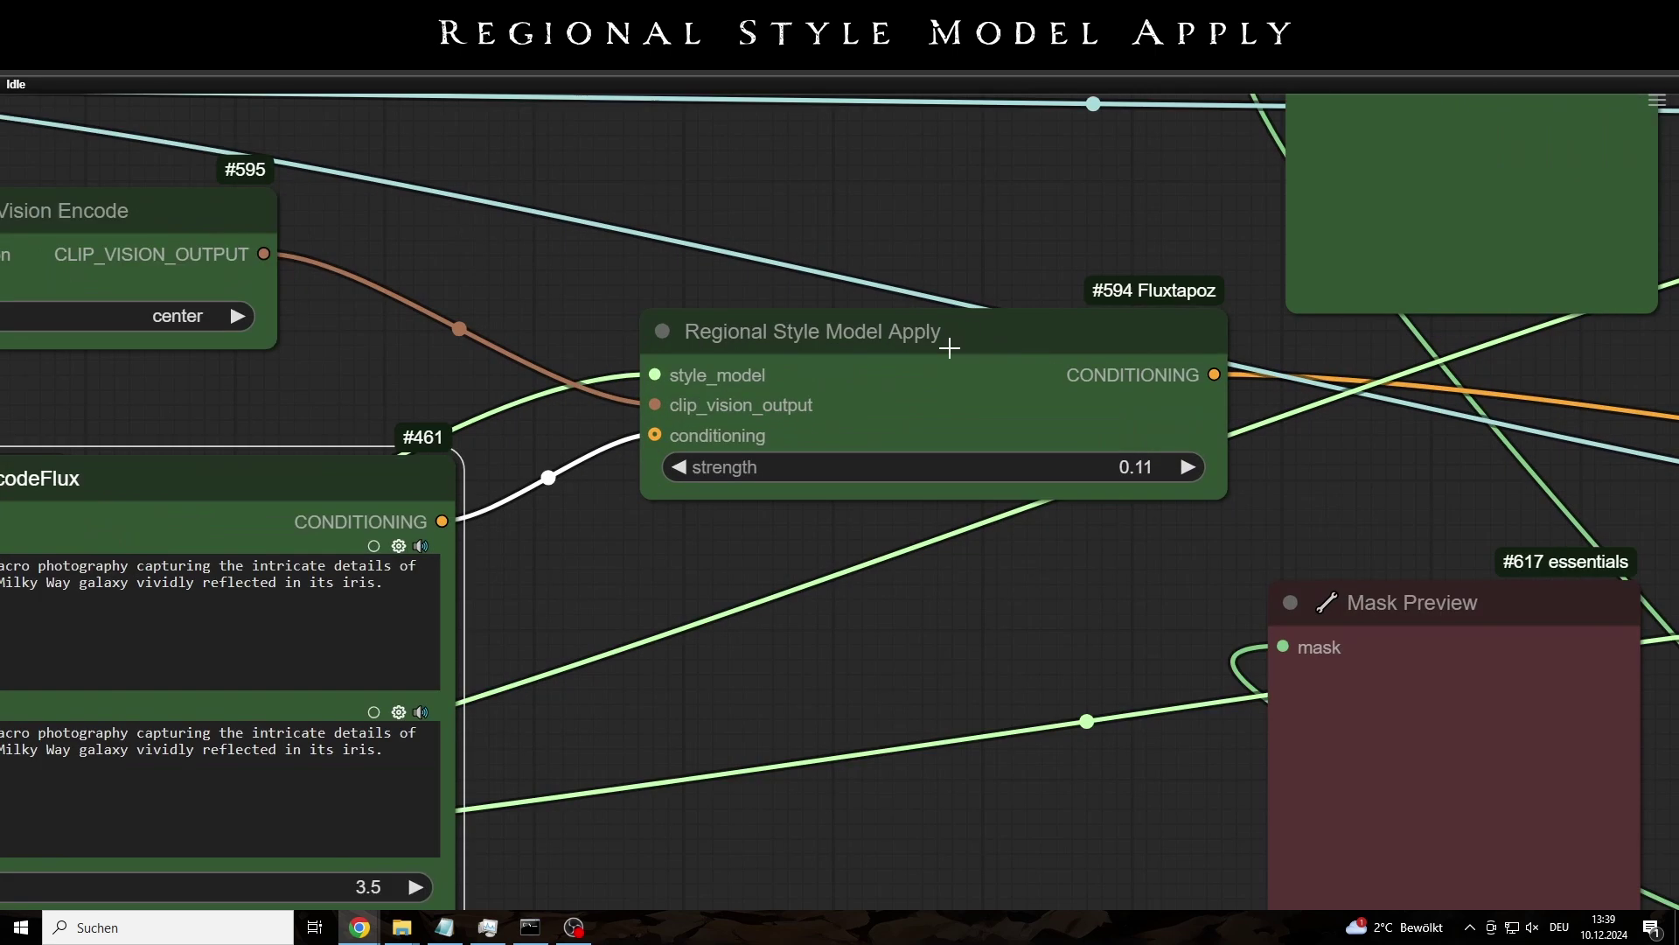
scroll(789, 419, down, 3)
scroll(788, 419, down, 1)
drag(1208, 454, 709, 438)
scroll(929, 448, down, 1)
drag(1218, 433, 645, 435)
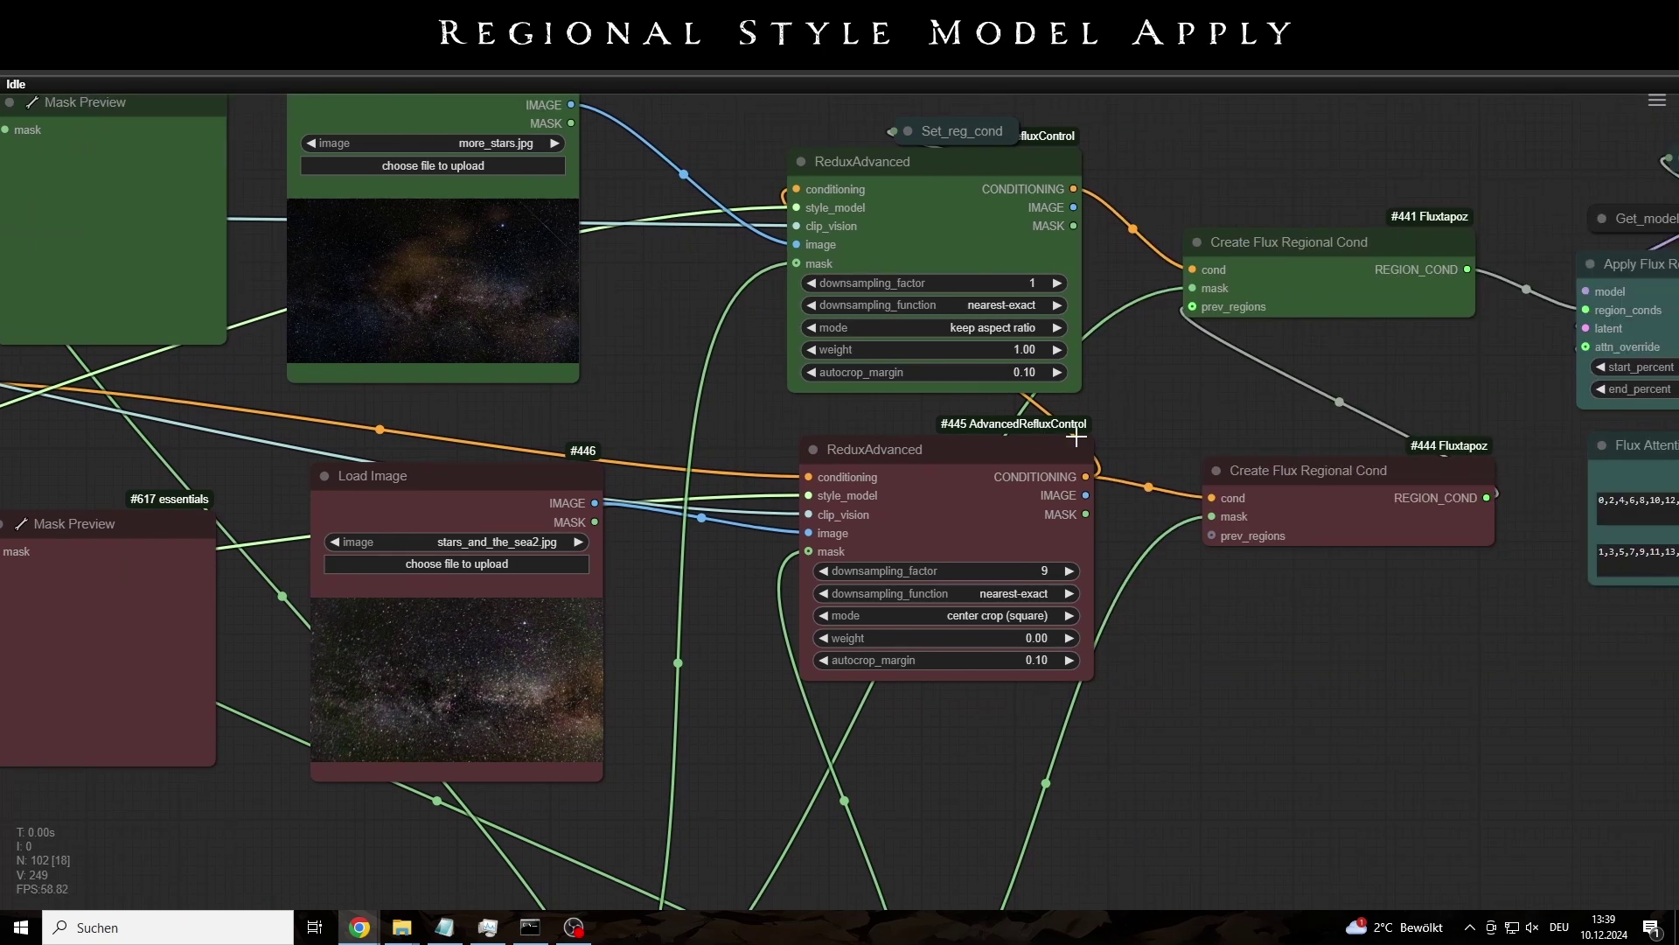
drag(1100, 432, 922, 384)
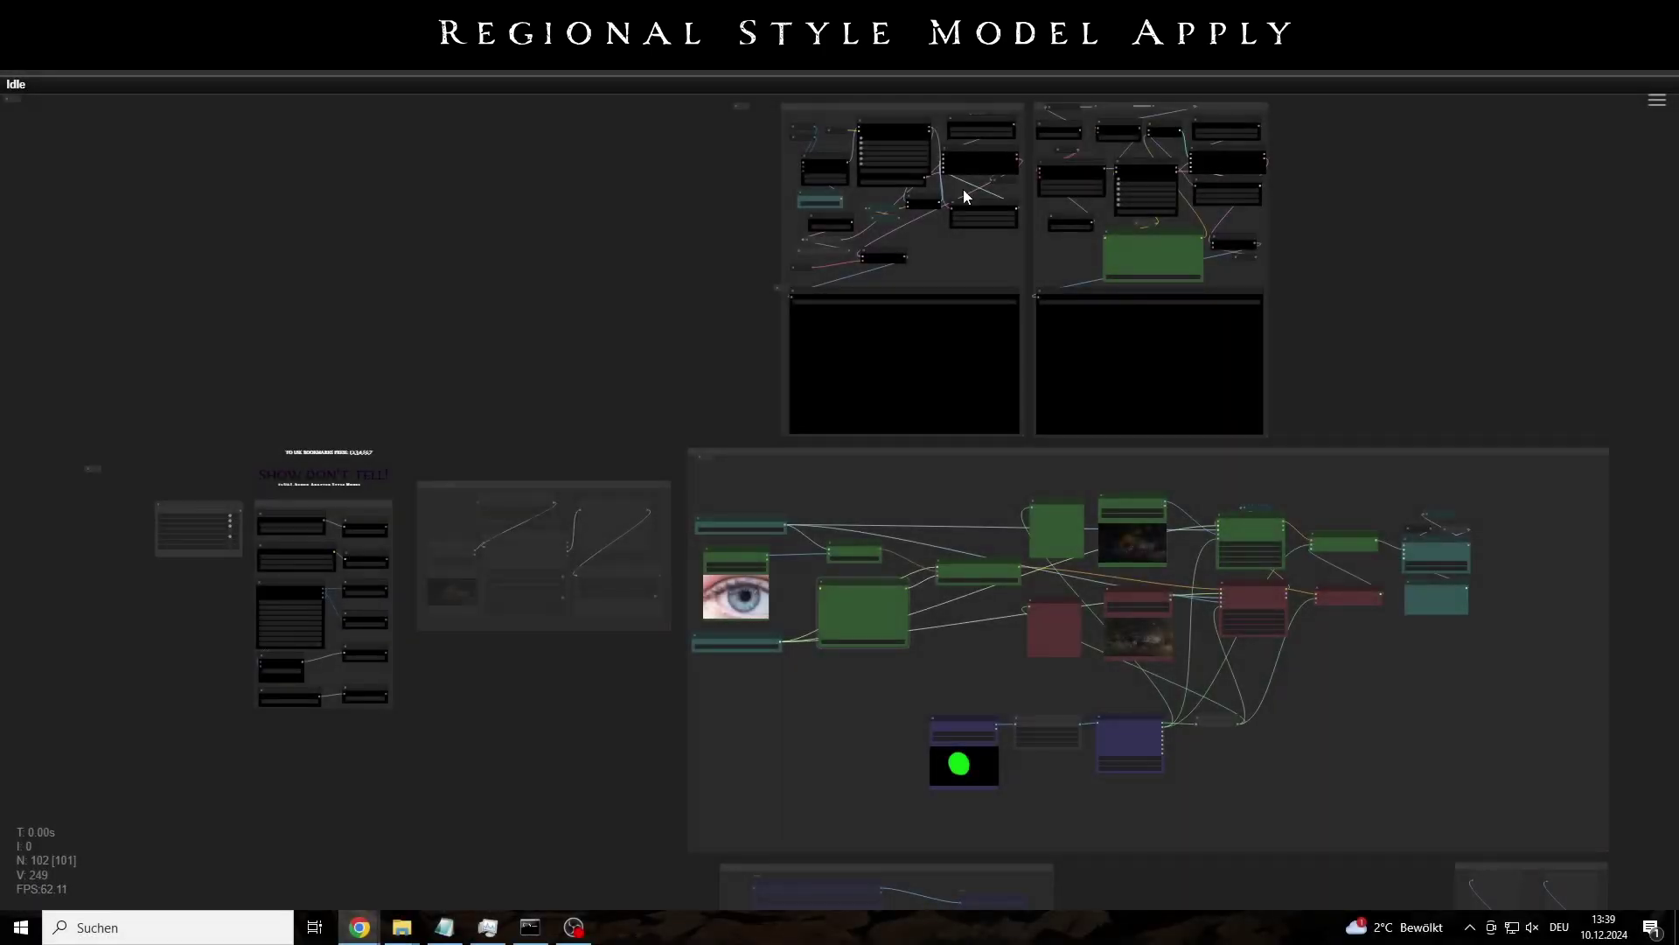
Examine the sampling IV nodes around Get_reg_model and the nodes of the upscaling group.
key(4)
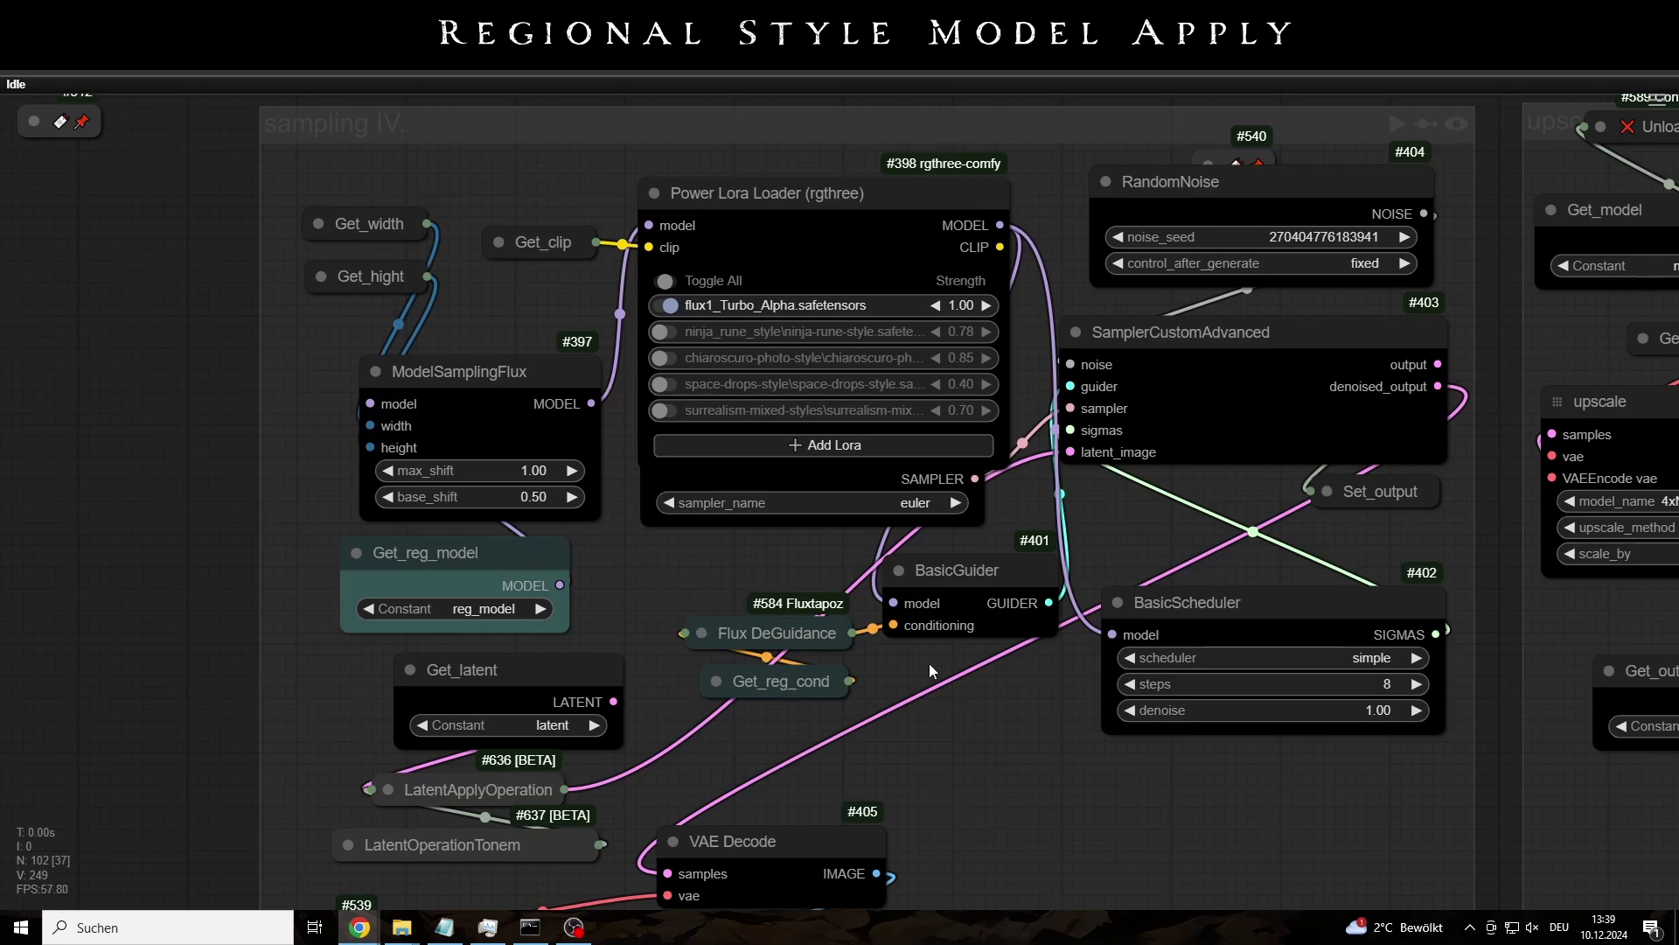
drag(411, 564, 434, 561)
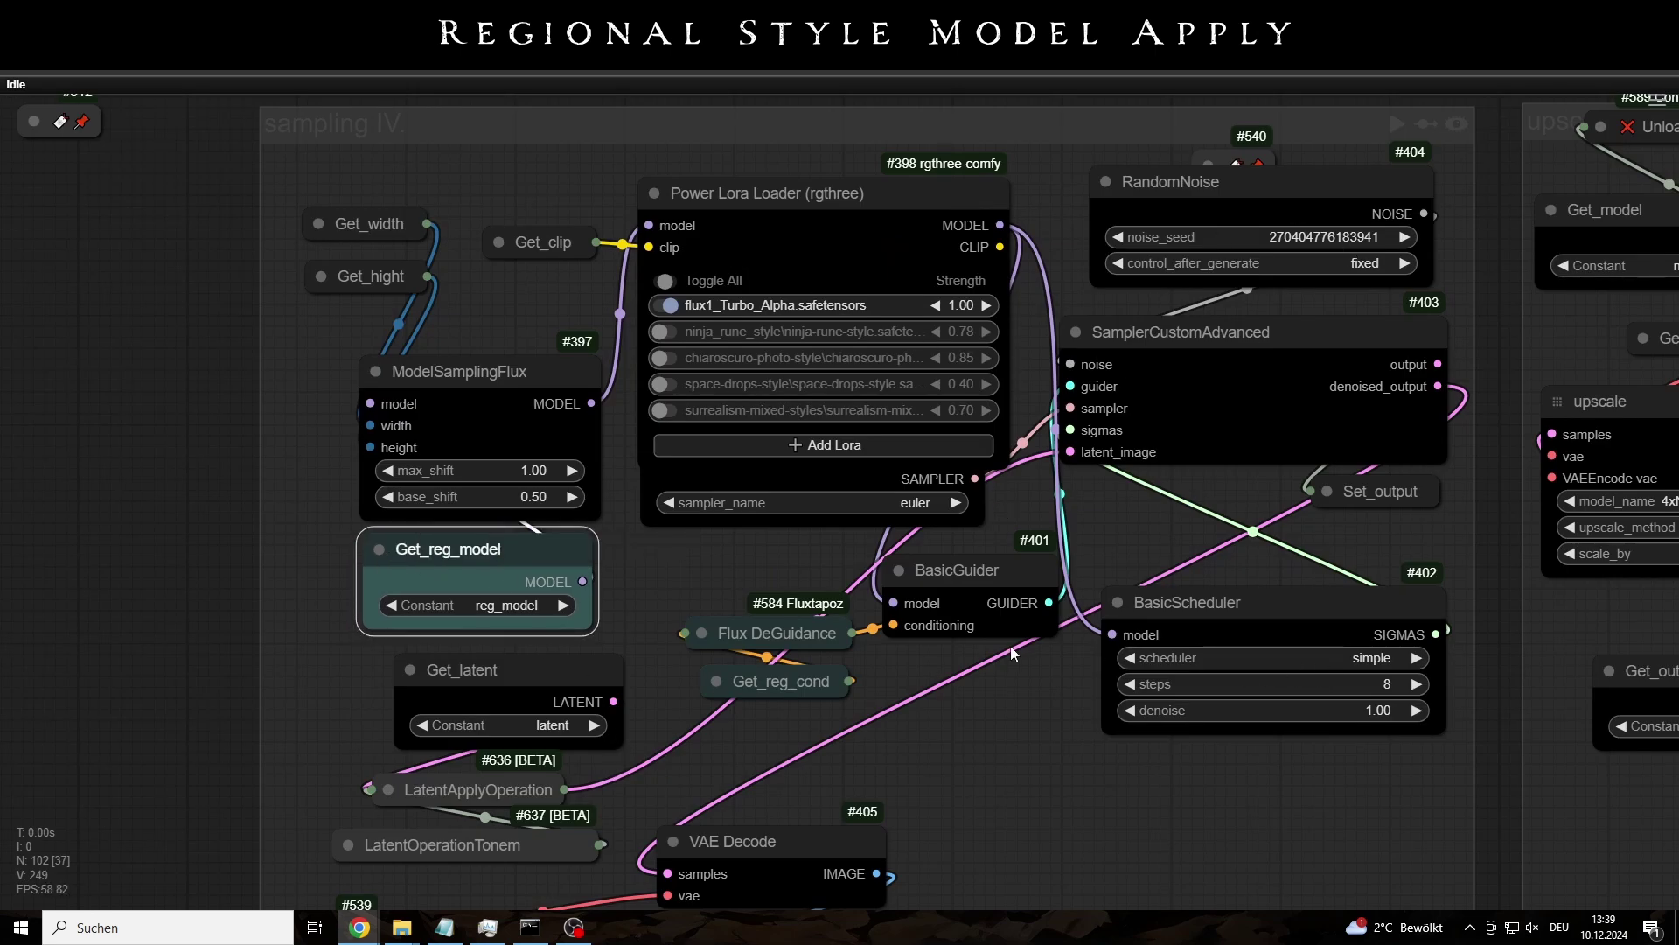
key(1)
key(5)
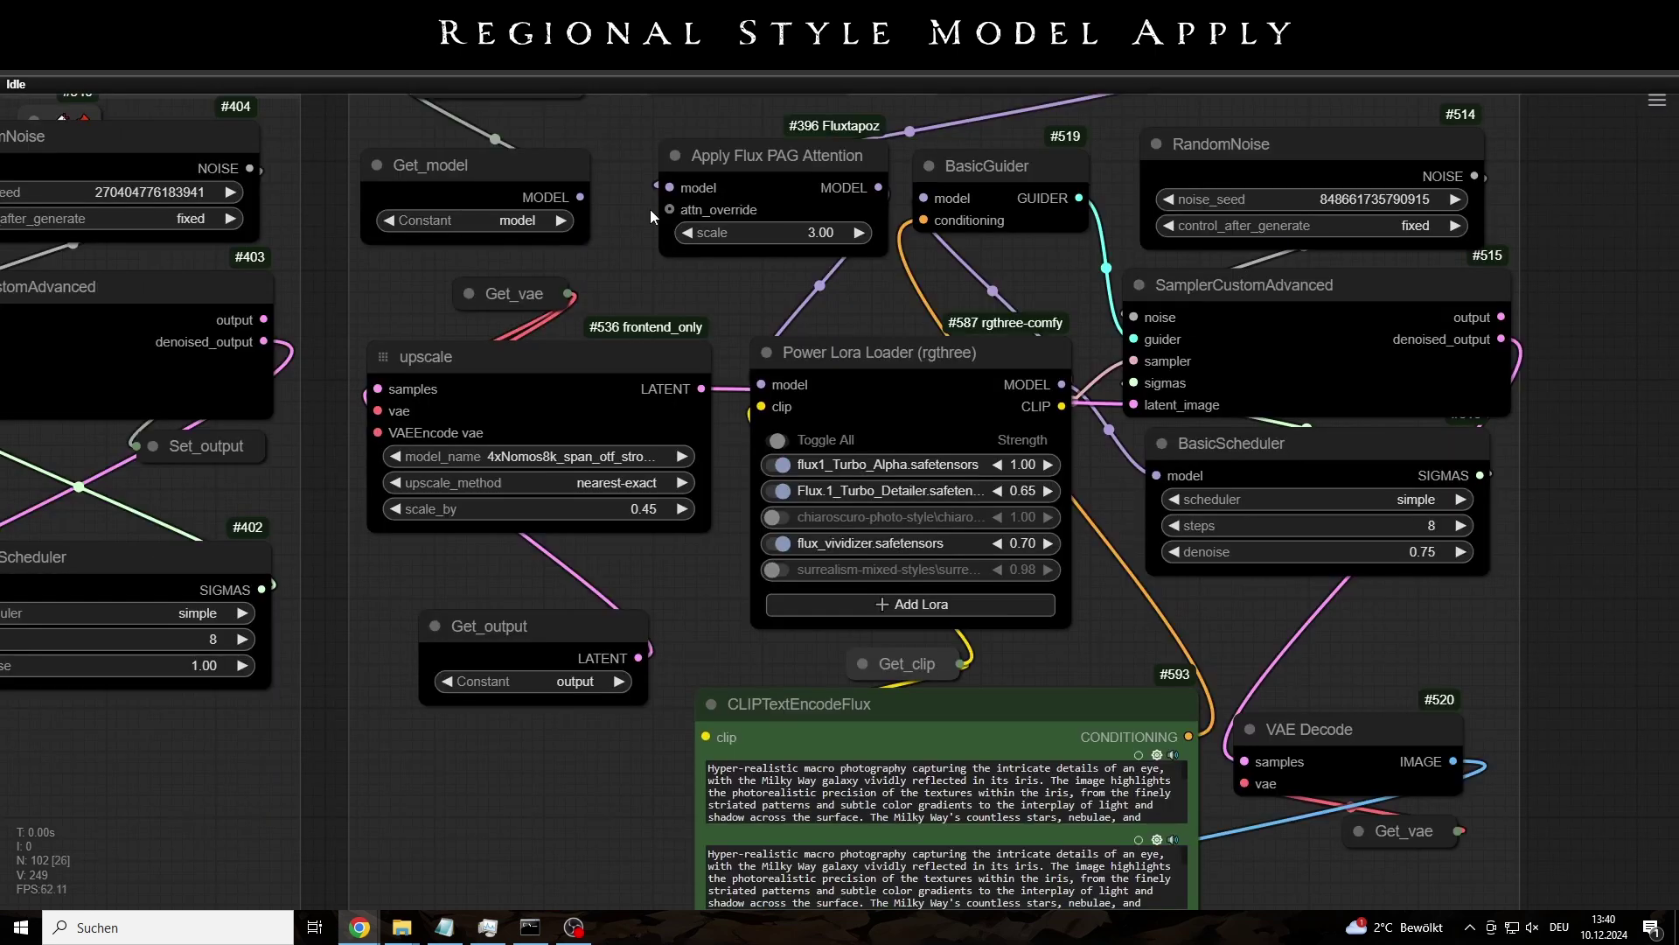
scroll(664, 288, down, 3)
scroll(946, 639, up, 2)
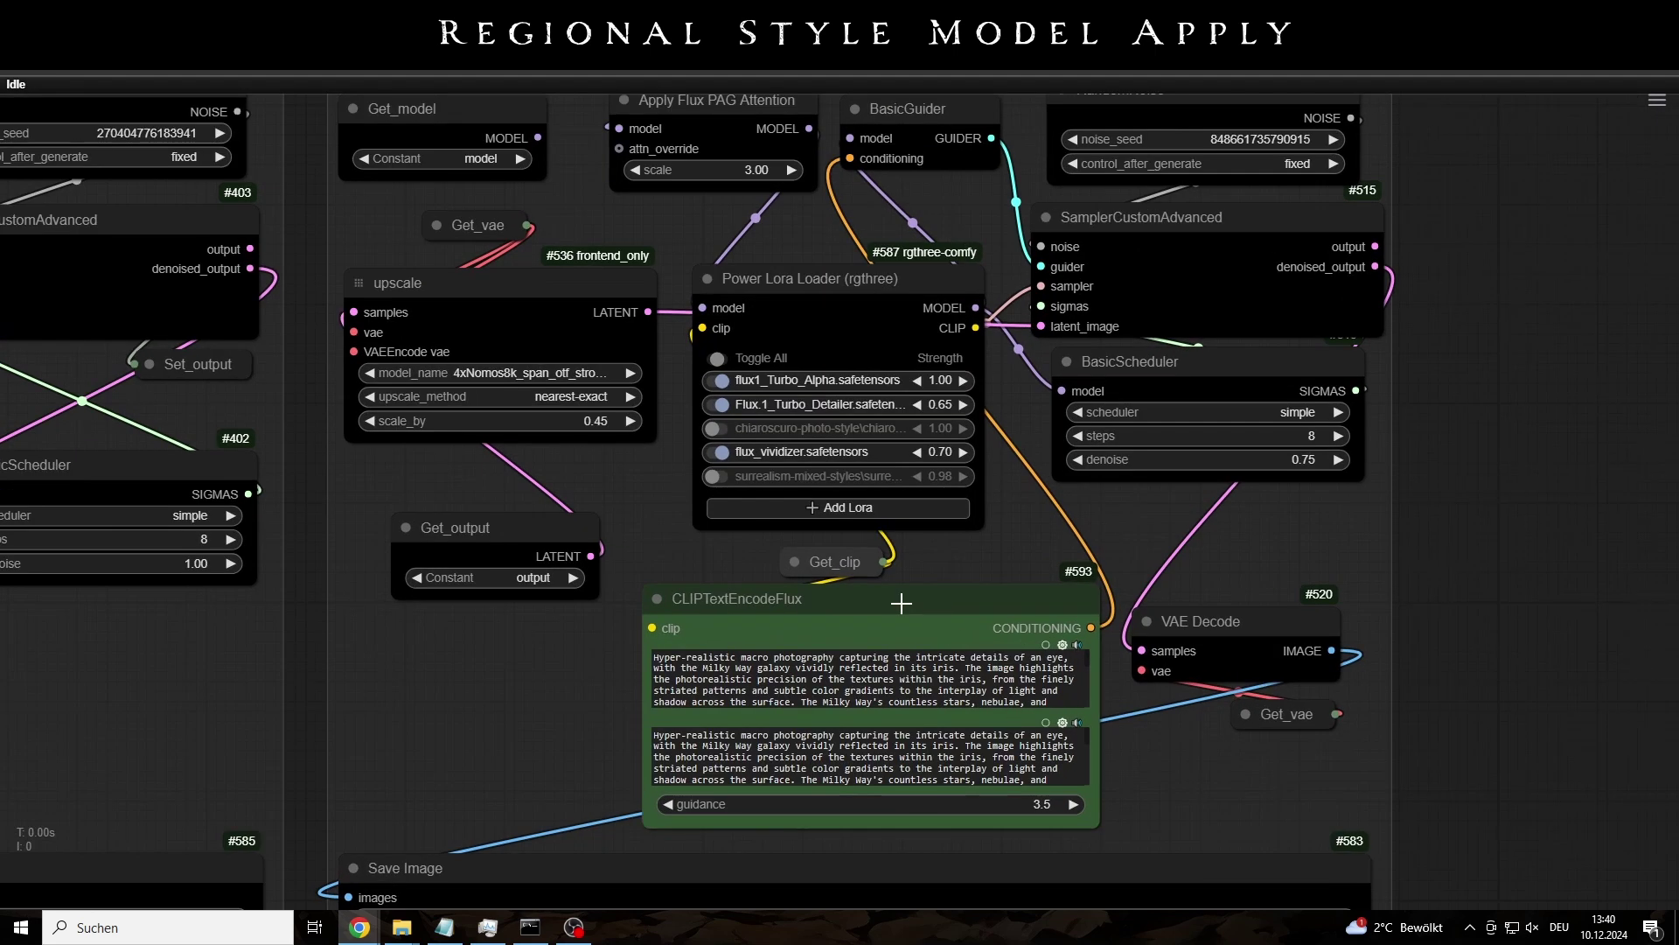
Reposition the CLIPTextEncodeFlux node in the upscaling group slightly higher and make it narrower.
click(764, 604)
drag(1094, 856, 1073, 817)
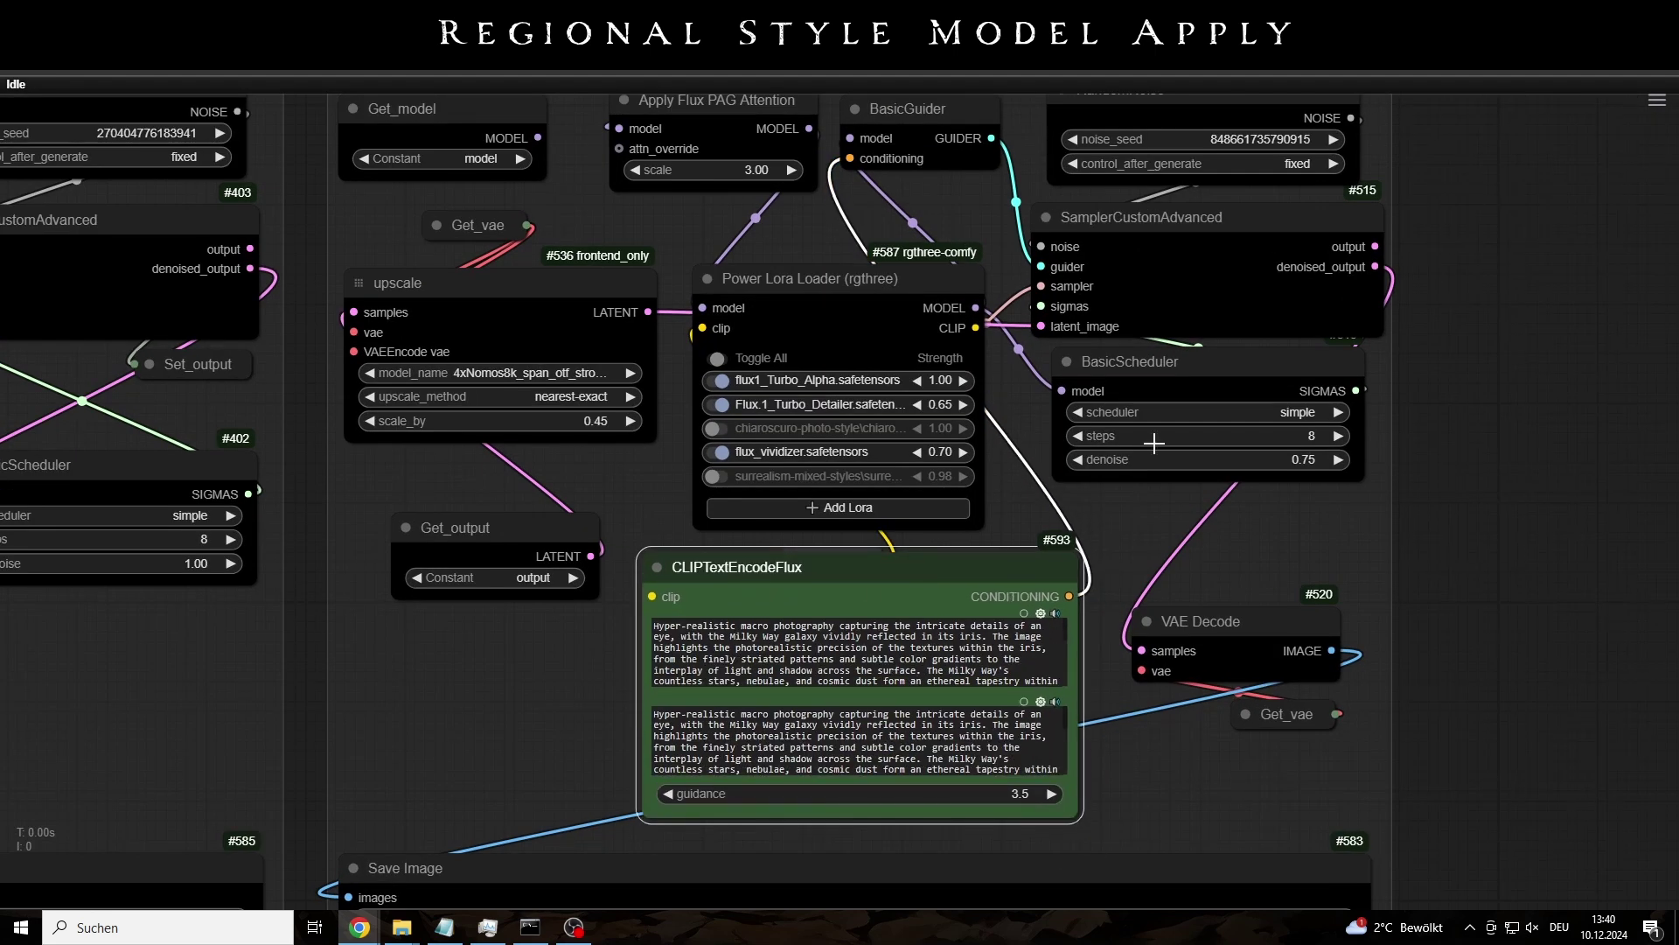
drag(854, 568, 855, 571)
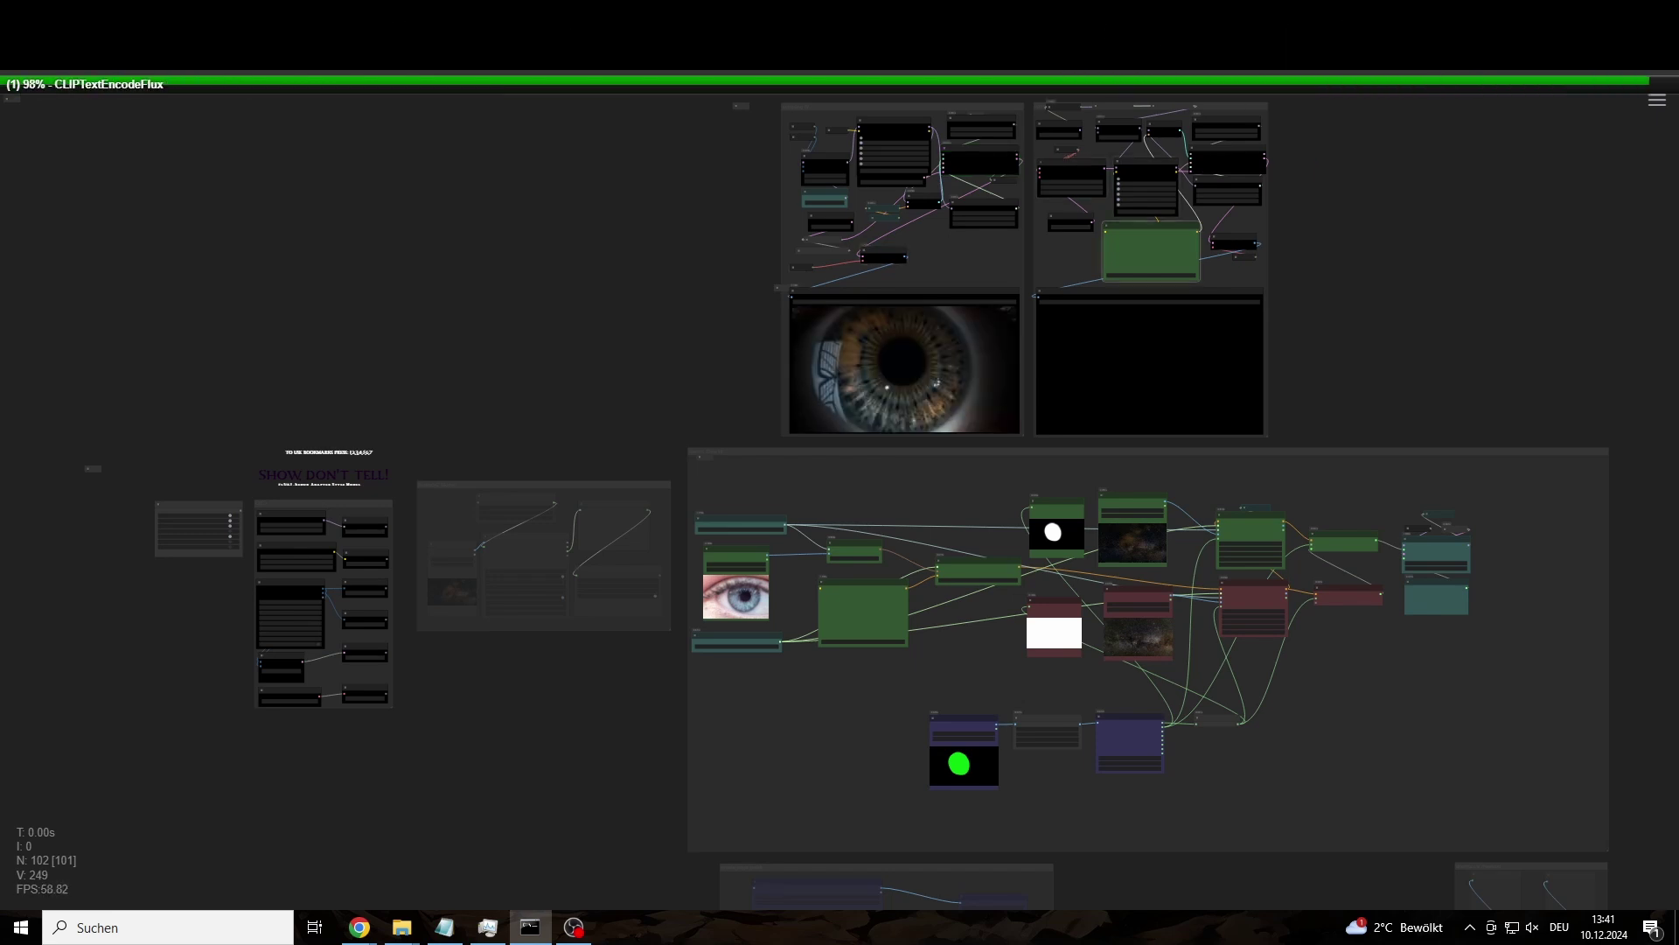
Compare the two generated eye images and widen DualCLIPLoader temporarily to read its full clip file names.
scroll(746, 317, up, 15)
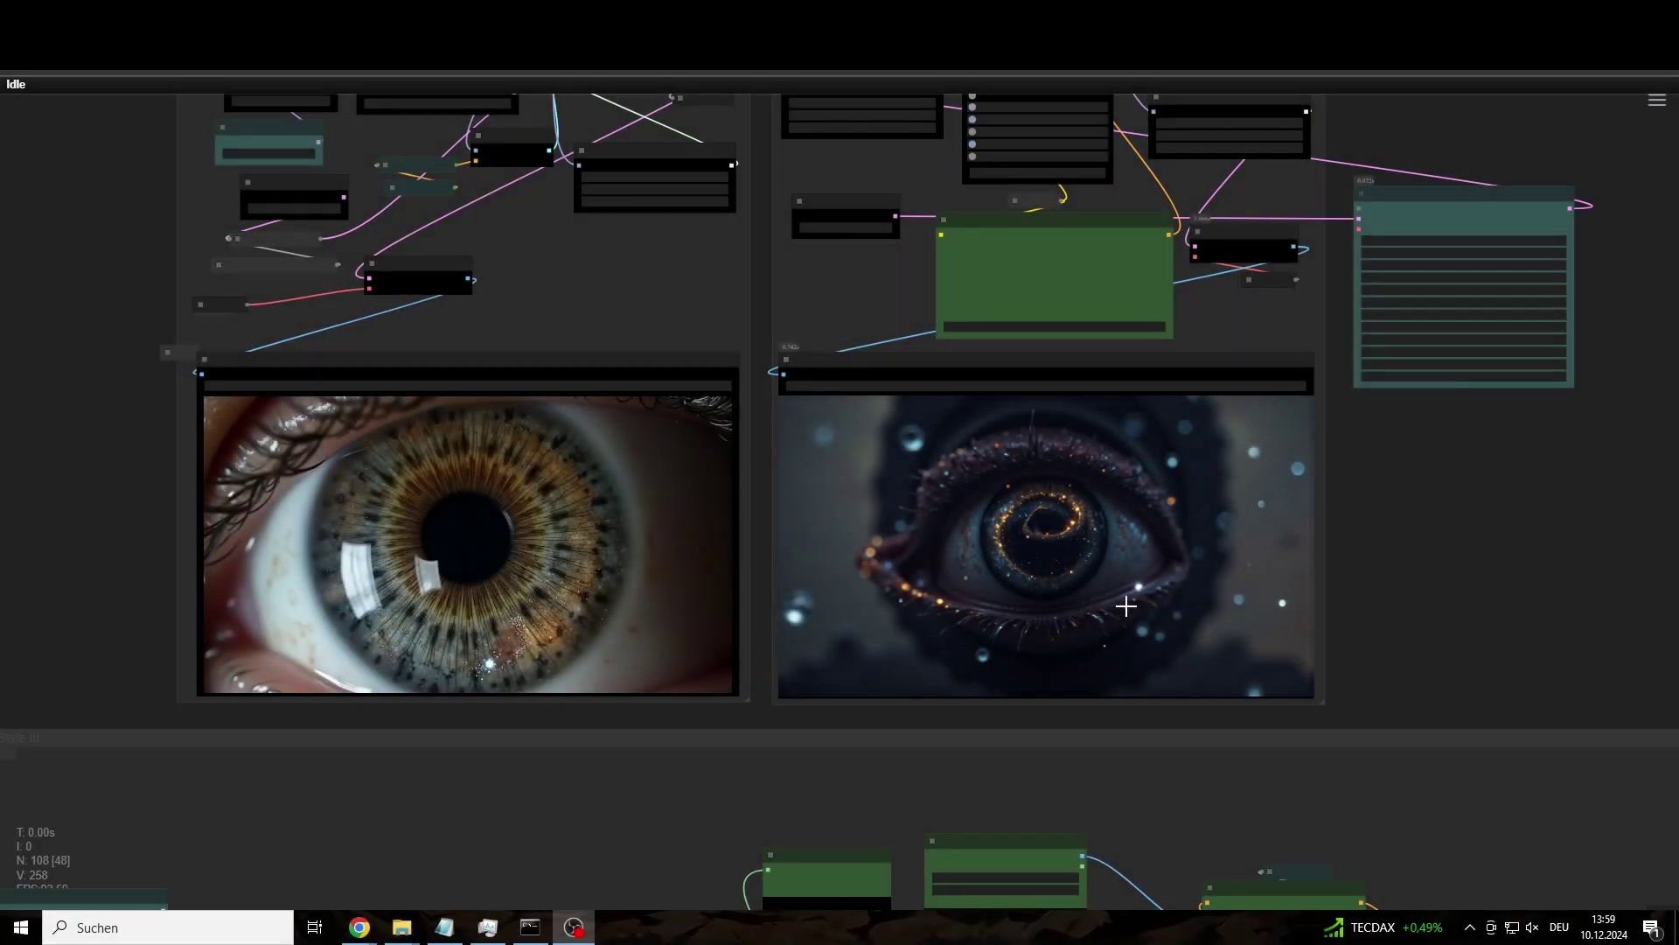
scroll(564, 721, up, 4)
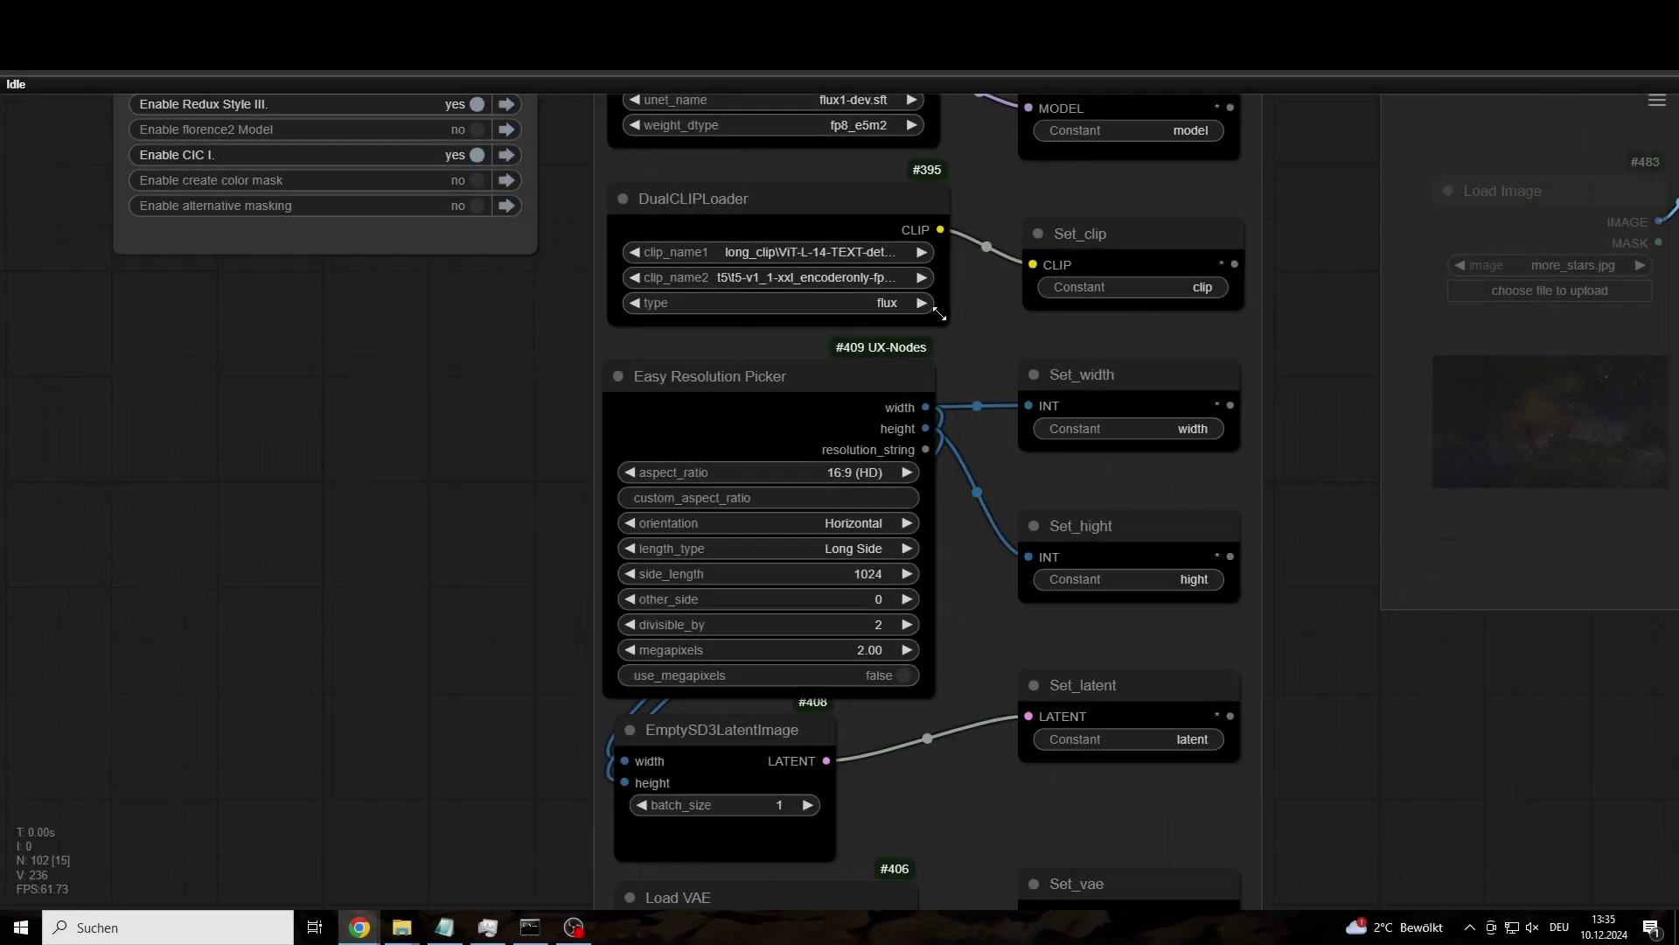
drag(939, 313, 1170, 320)
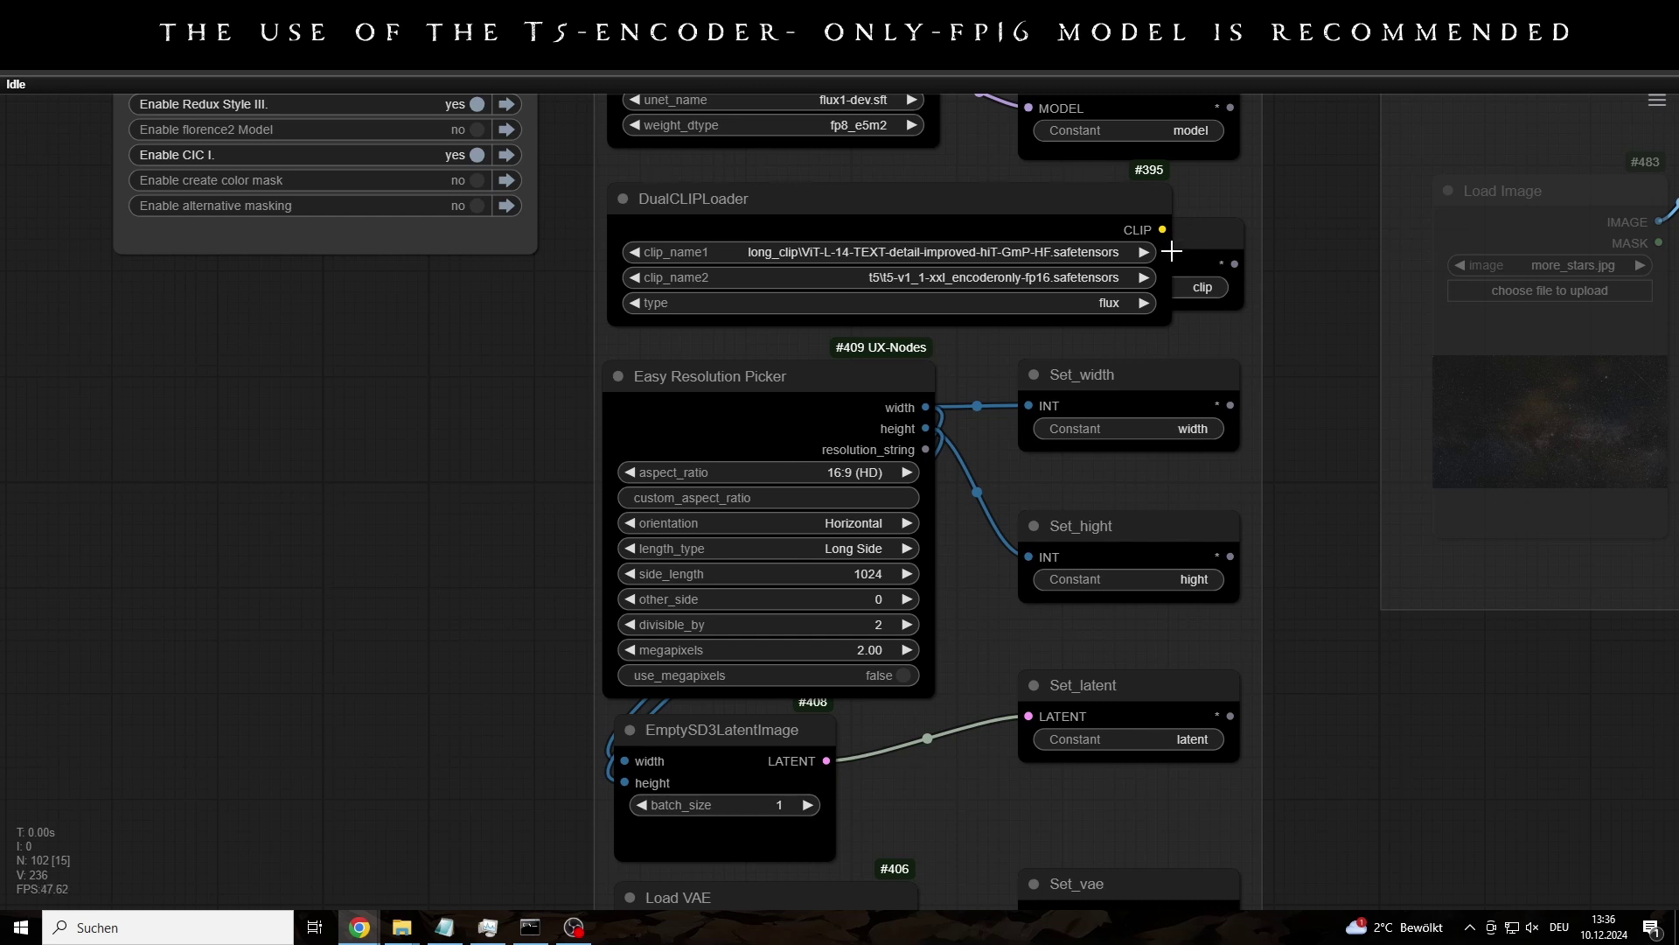
drag(1164, 320, 1022, 320)
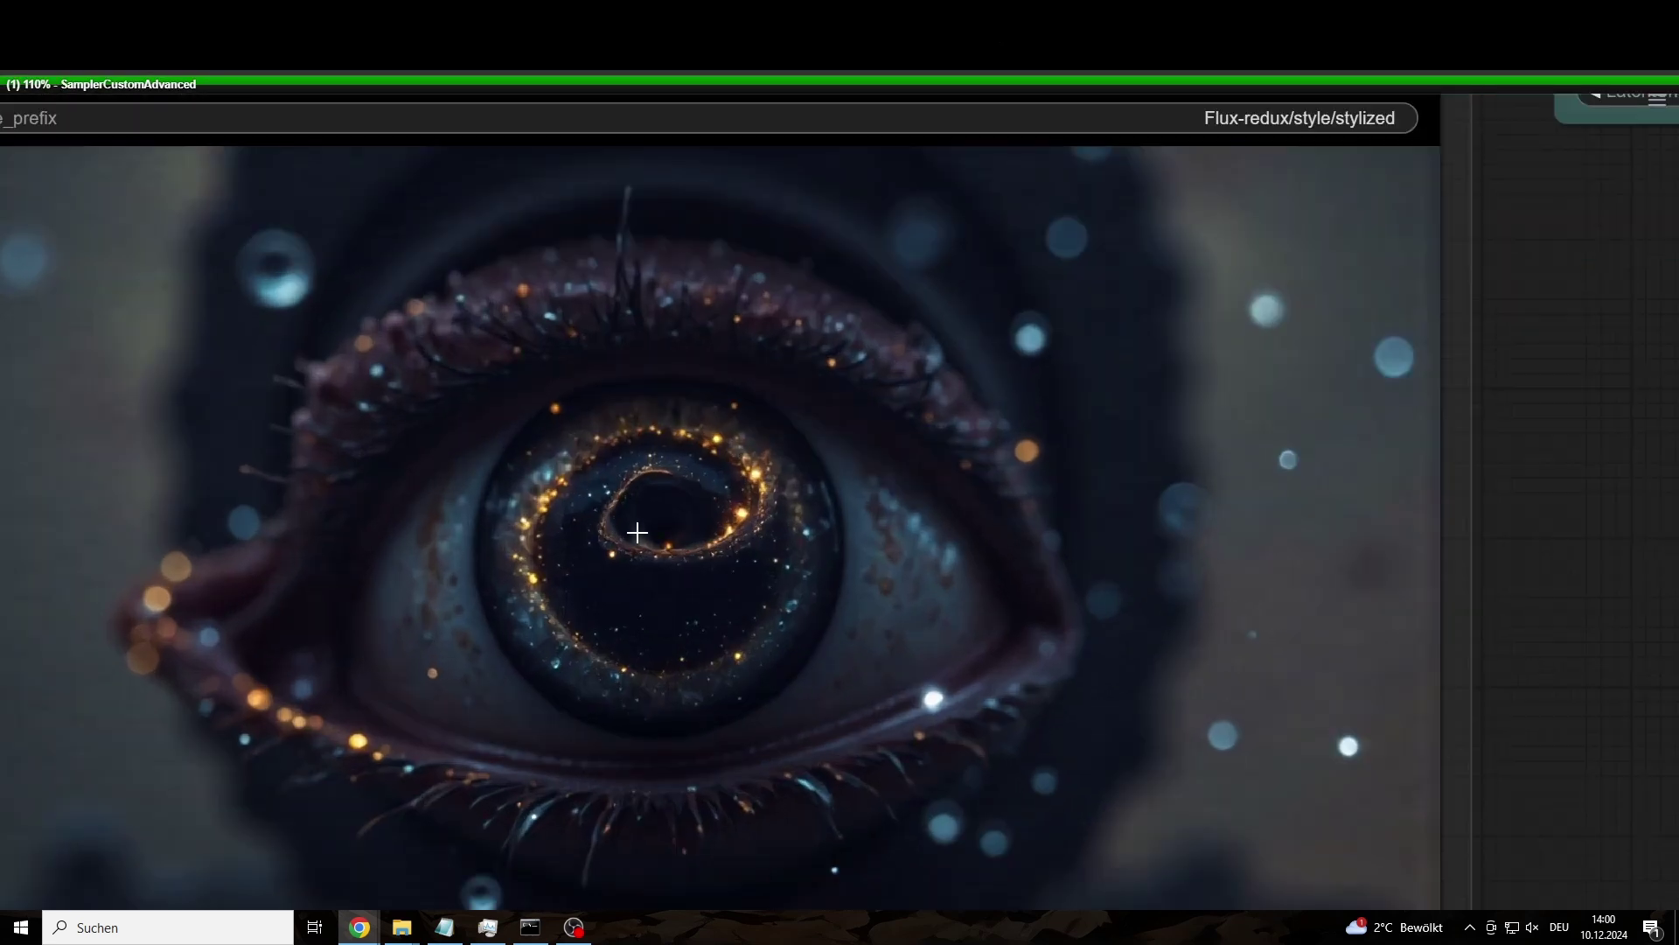
scroll(636, 531, up, 2)
scroll(636, 532, down, 5)
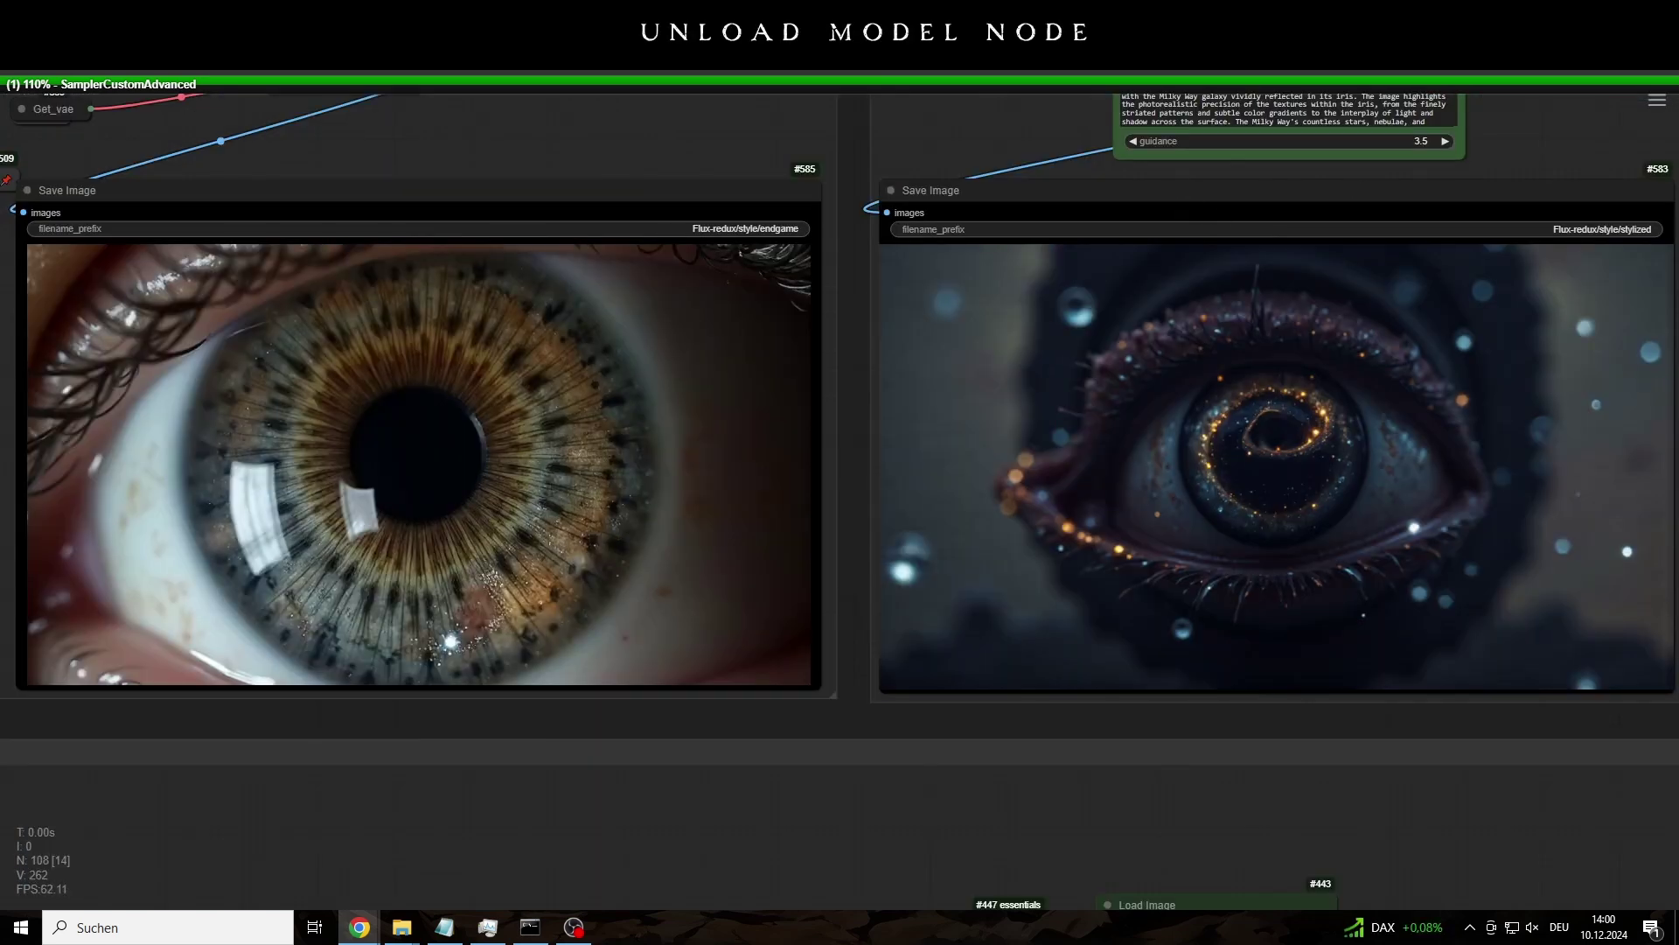
Queue the workflow containing the latent_games node to generate a new stylized eye image.
key(alt+Tab)
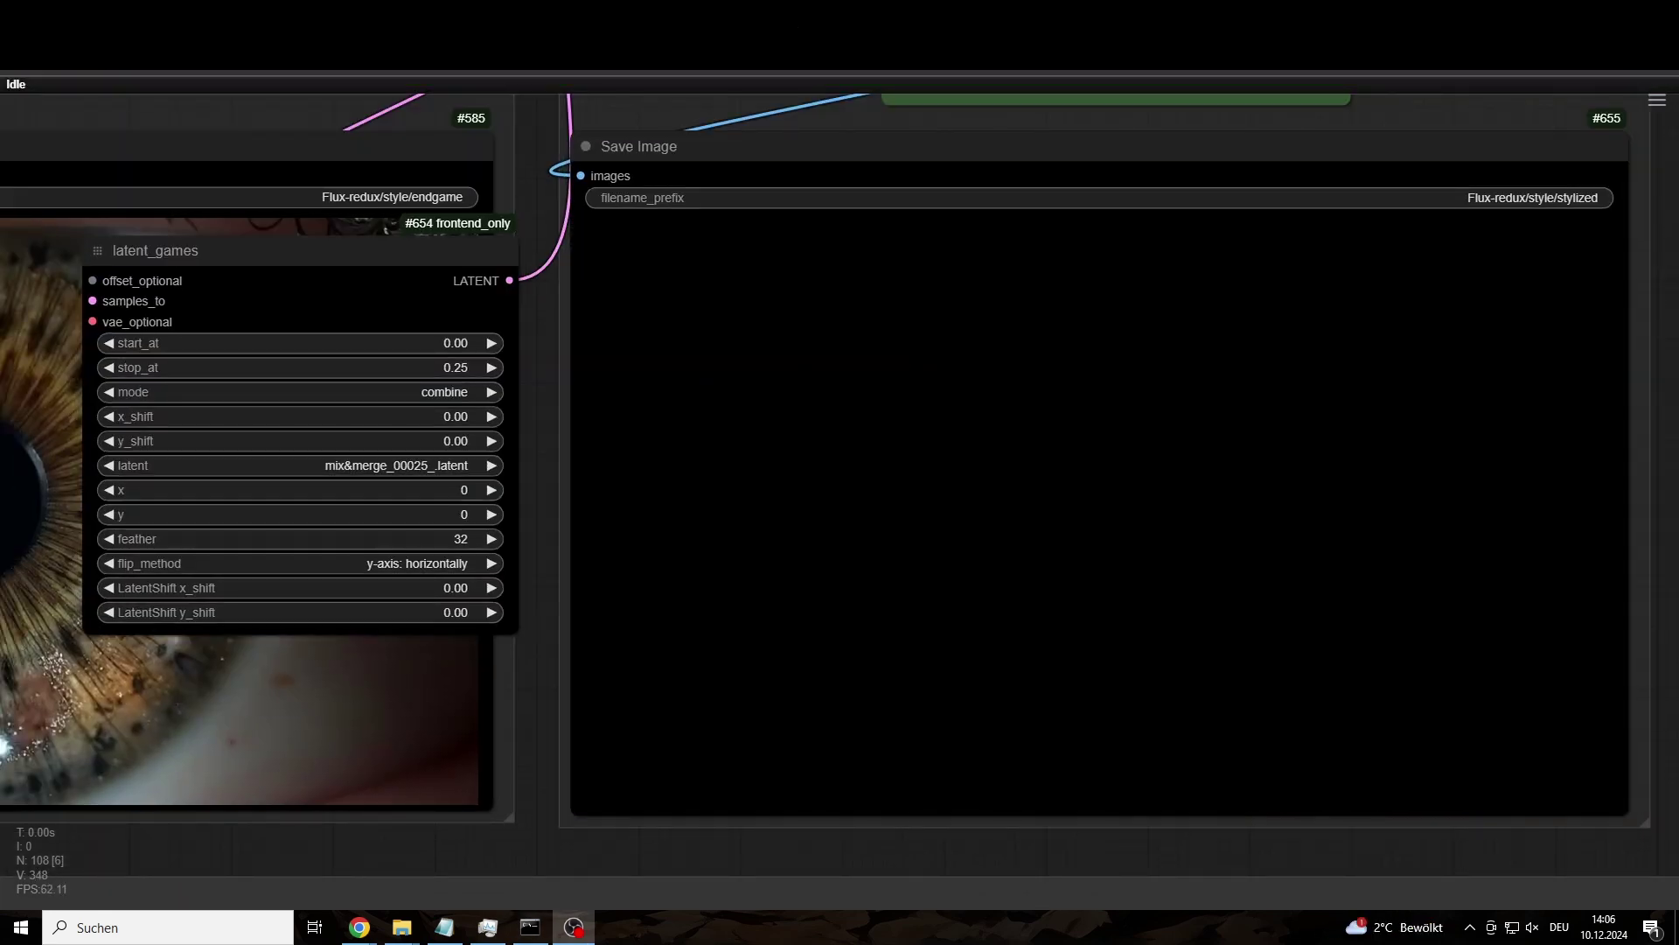
click(841, 114)
key(ctrl+Return)
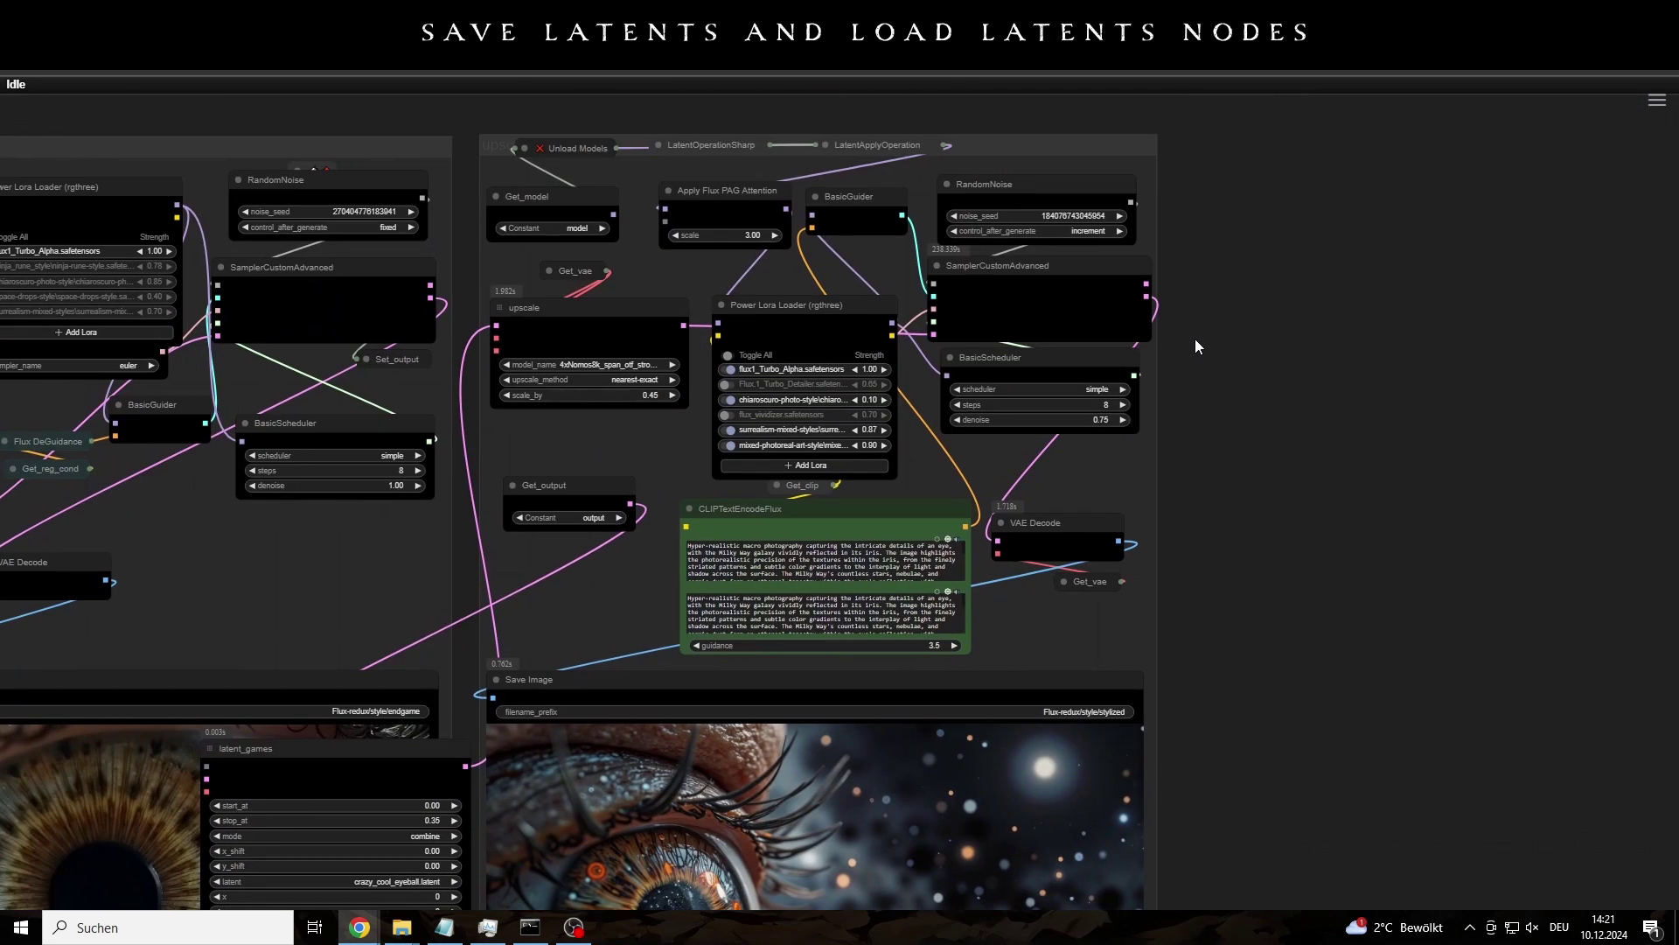
Add a SaveLatent node beside the upscaling group and connect SamplerCustomAdvanced's output to its samples input.
double_click(1195, 339)
text(sa)
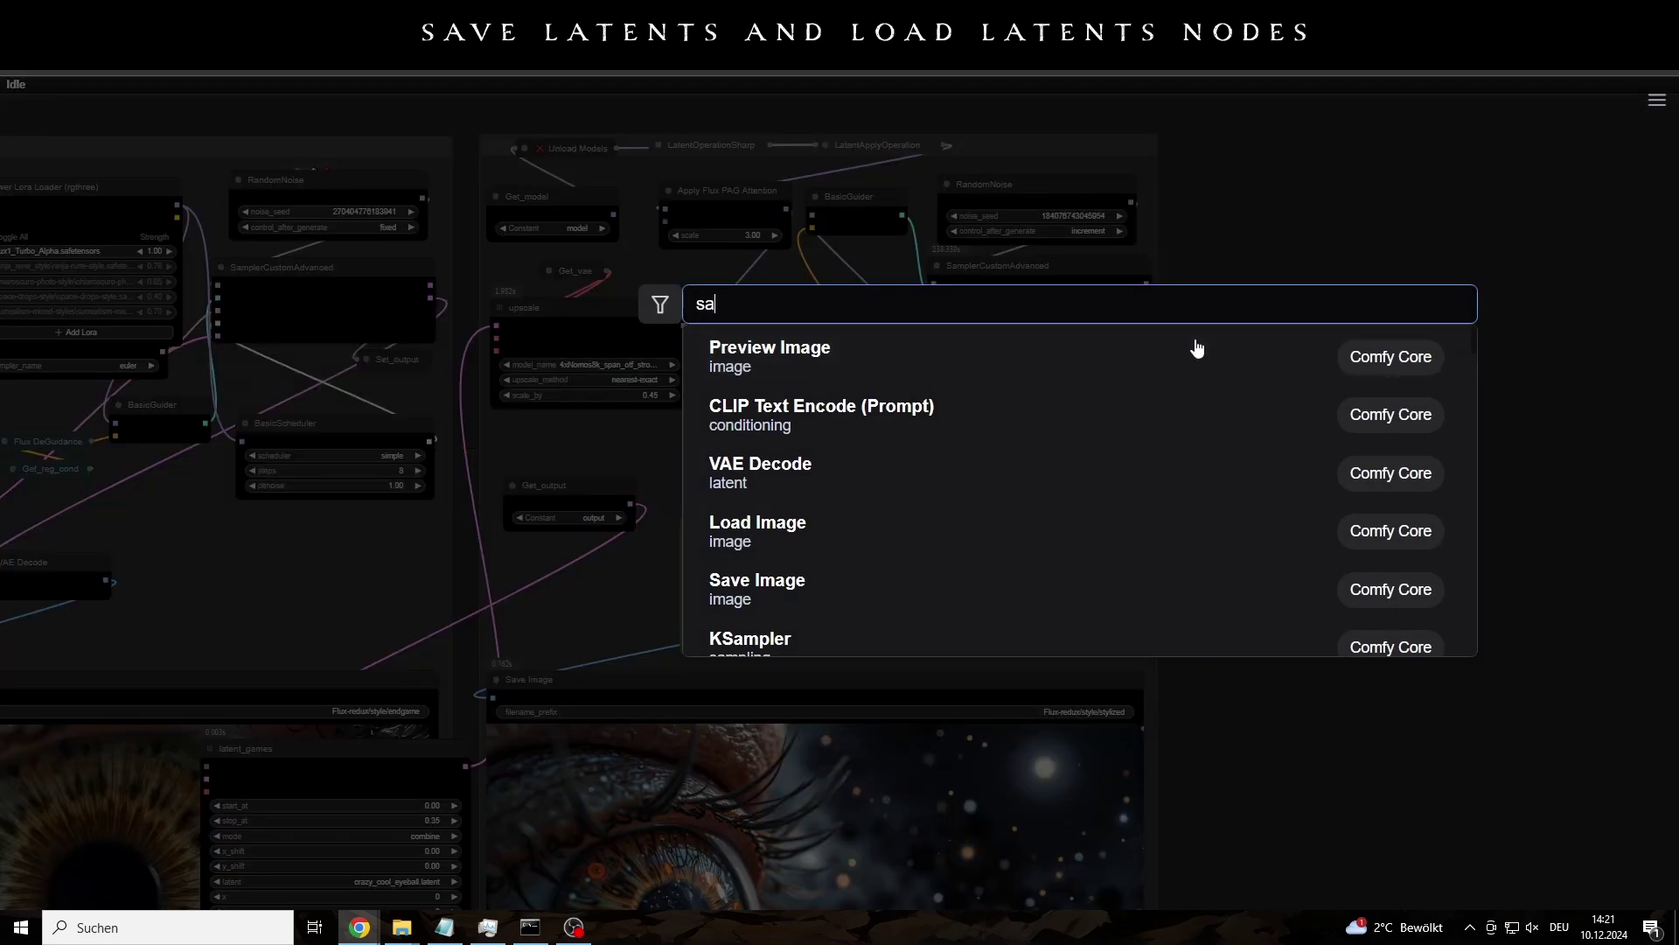
text(ve la)
click(1195, 341)
scroll(1195, 339, up, 9)
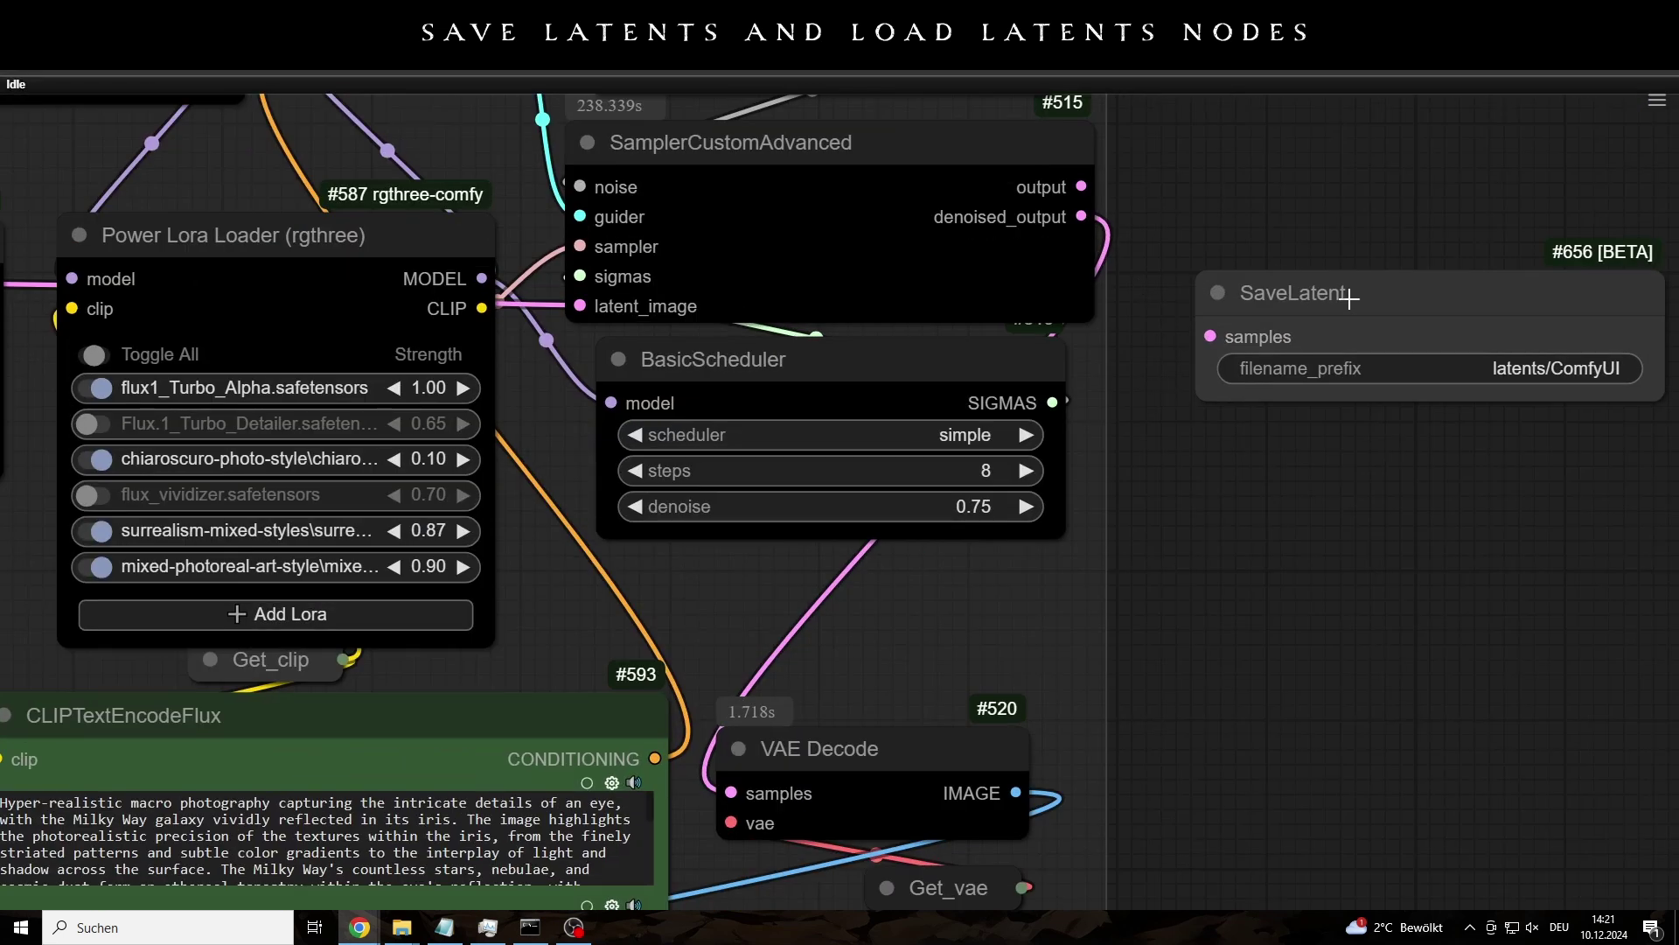
drag(1349, 298, 1333, 256)
drag(1081, 187, 1194, 294)
Set SaveLatent's filename_prefix to Flux-redux/style/latents/stylized and collapse the node beside the sampler.
click(1552, 321)
text(Flux-redux/style/stylized)
key(Return)
drag(1456, 268, 844, 308)
click(1431, 367)
click(880, 382)
click(1192, 355)
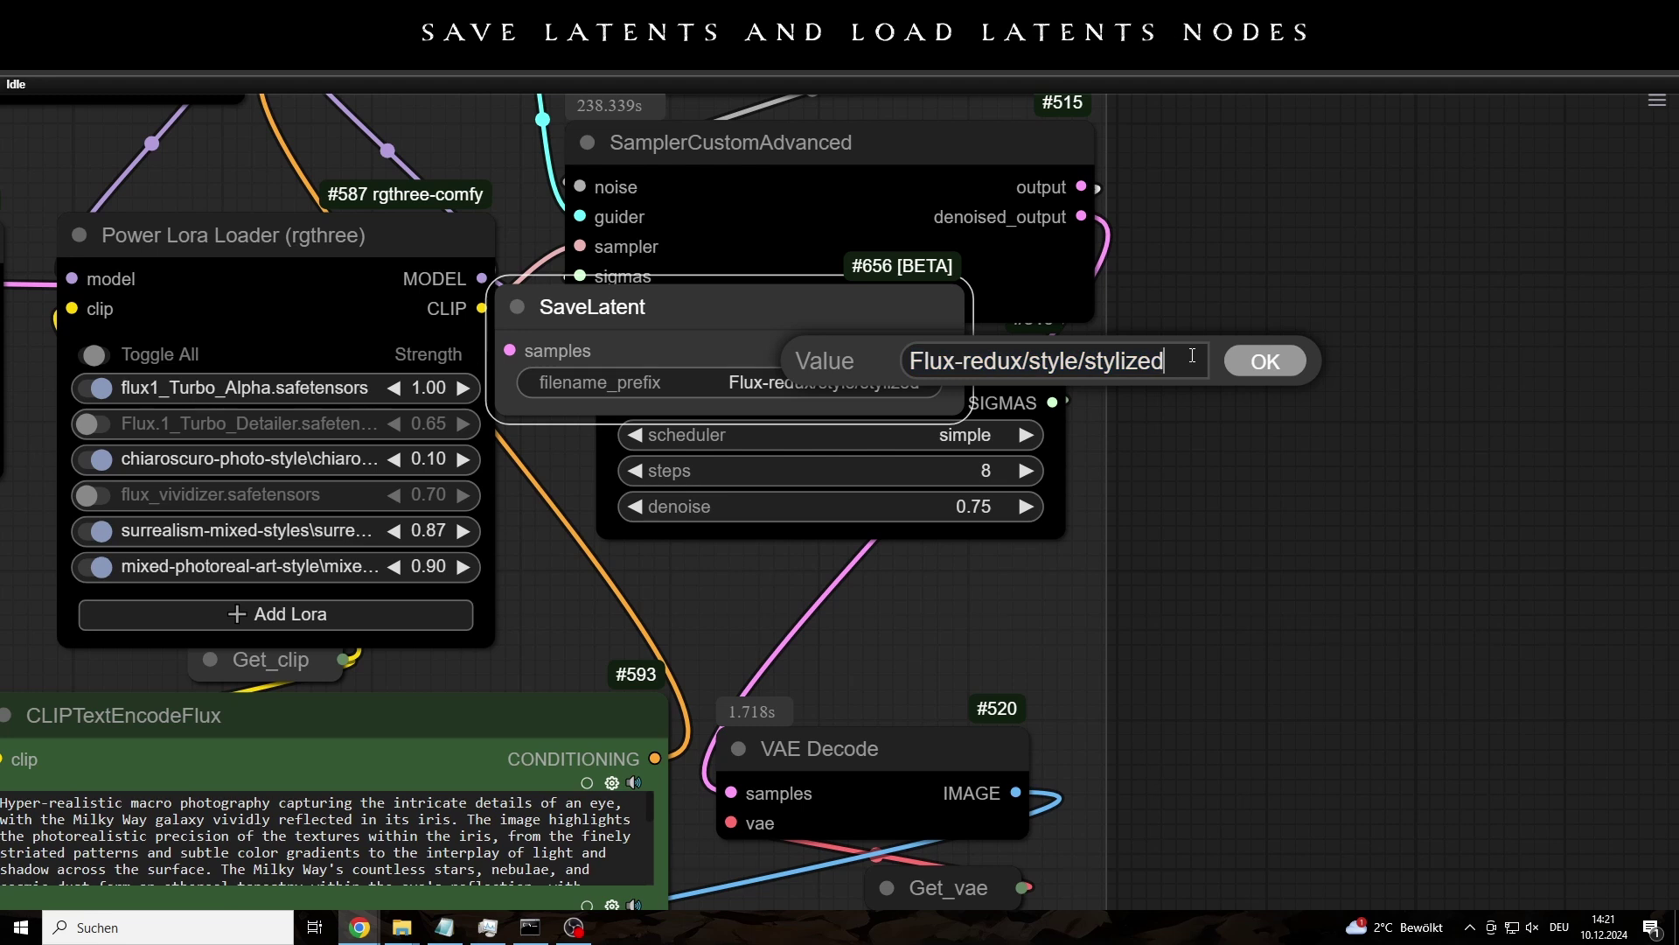
key(ctrl+Left)
text(latents/)
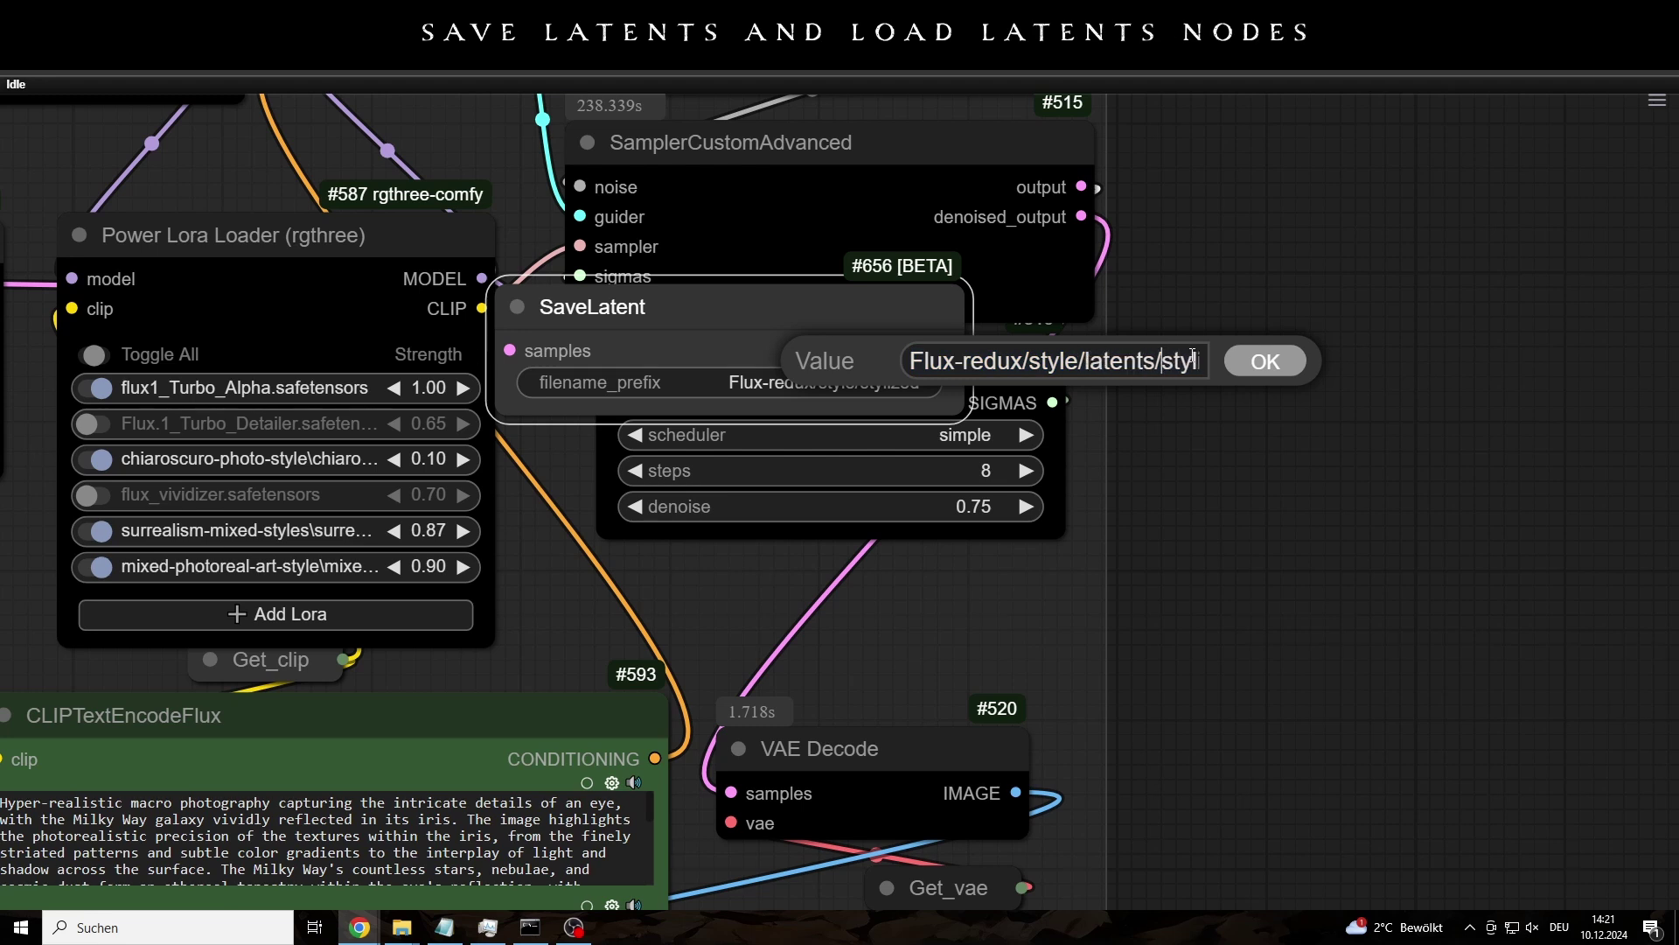
key(End)
key(Return)
drag(578, 317, 1251, 175)
key(alt+c)
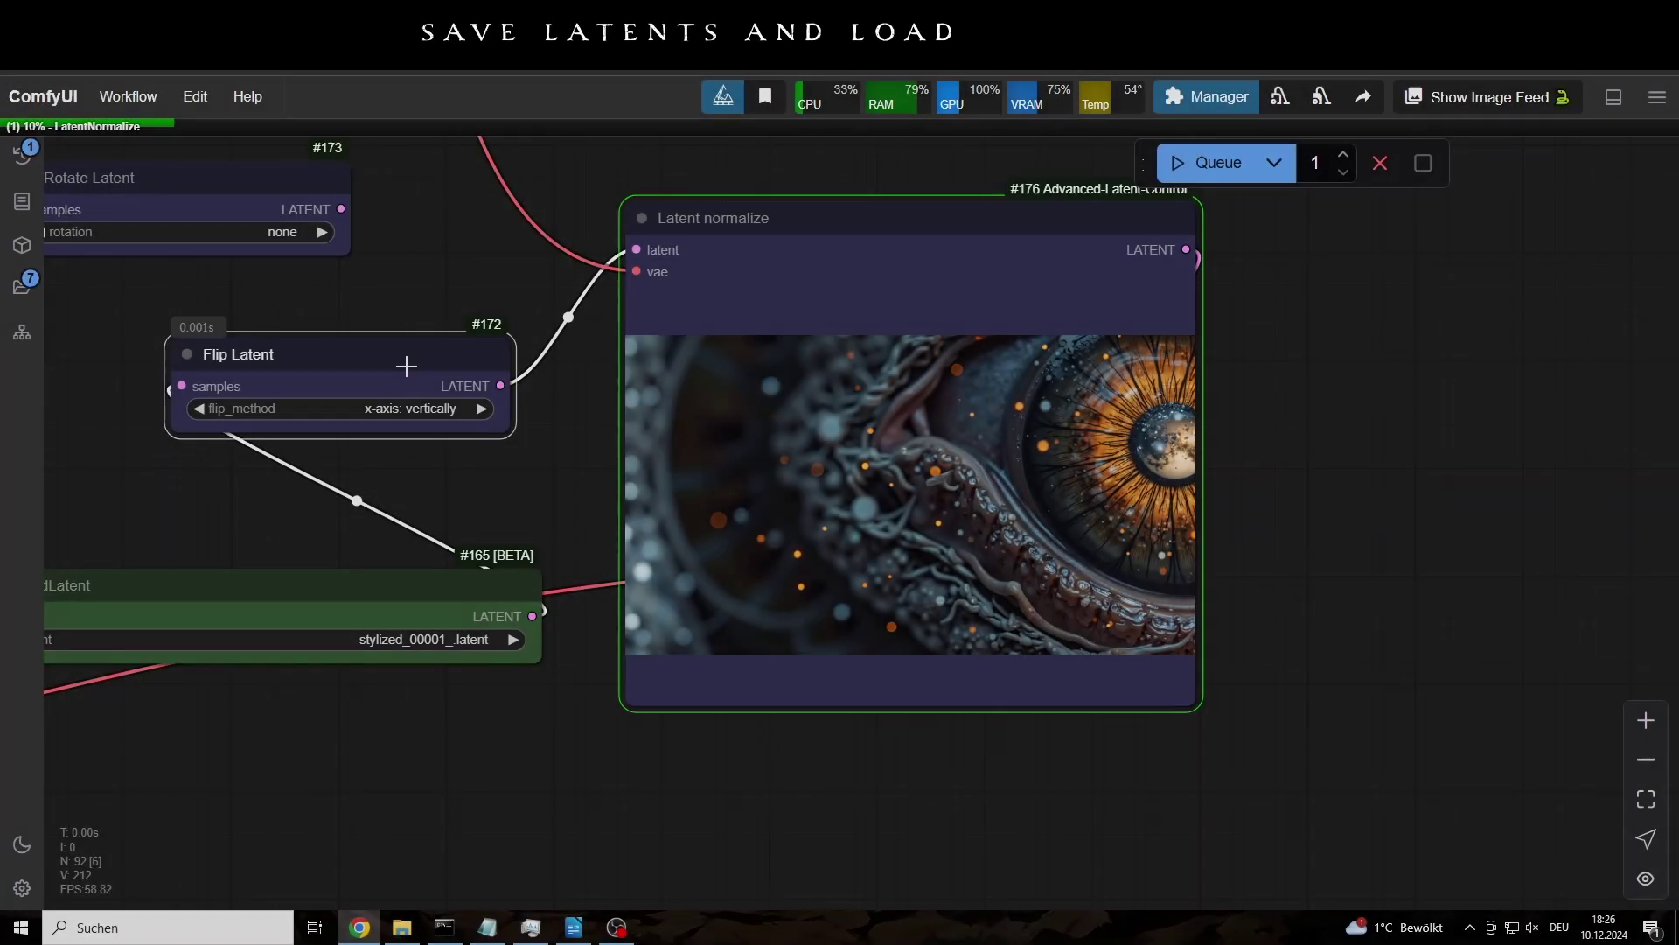
Set Flip Latent's flip_method to y-axis: horizontally and wire Rotate Latent between LoadLatent and Latent normalize.
click(411, 408)
click(463, 429)
drag(89, 178, 235, 216)
drag(636, 250, 166, 248)
drag(487, 248, 636, 250)
drag(532, 616, 167, 247)
drag(251, 365, 1563, 385)
drag(235, 216, 253, 298)
Try different rotation options in Rotate Latent and queue the workflow to preview each one.
click(484, 353)
click(486, 353)
click(1209, 163)
click(486, 352)
click(1208, 164)
click(414, 353)
click(432, 356)
click(1209, 163)
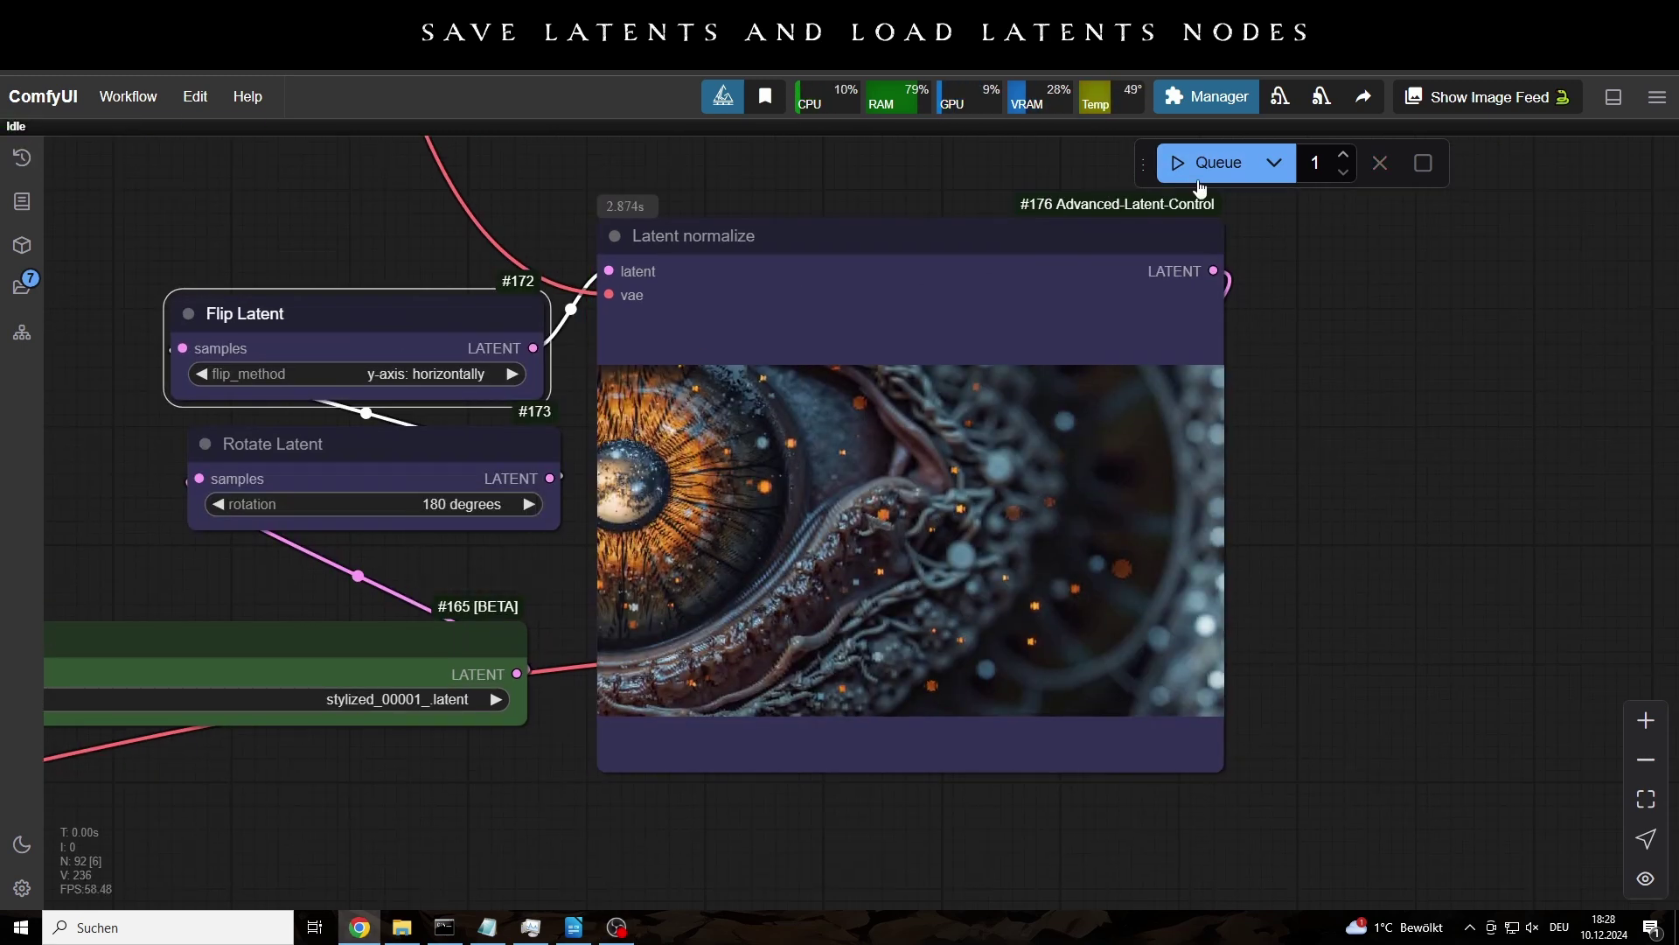
Preview the loaded latent with Rotate Latent's rotation set to 270 degrees and to 180 degrees.
click(429, 503)
click(455, 578)
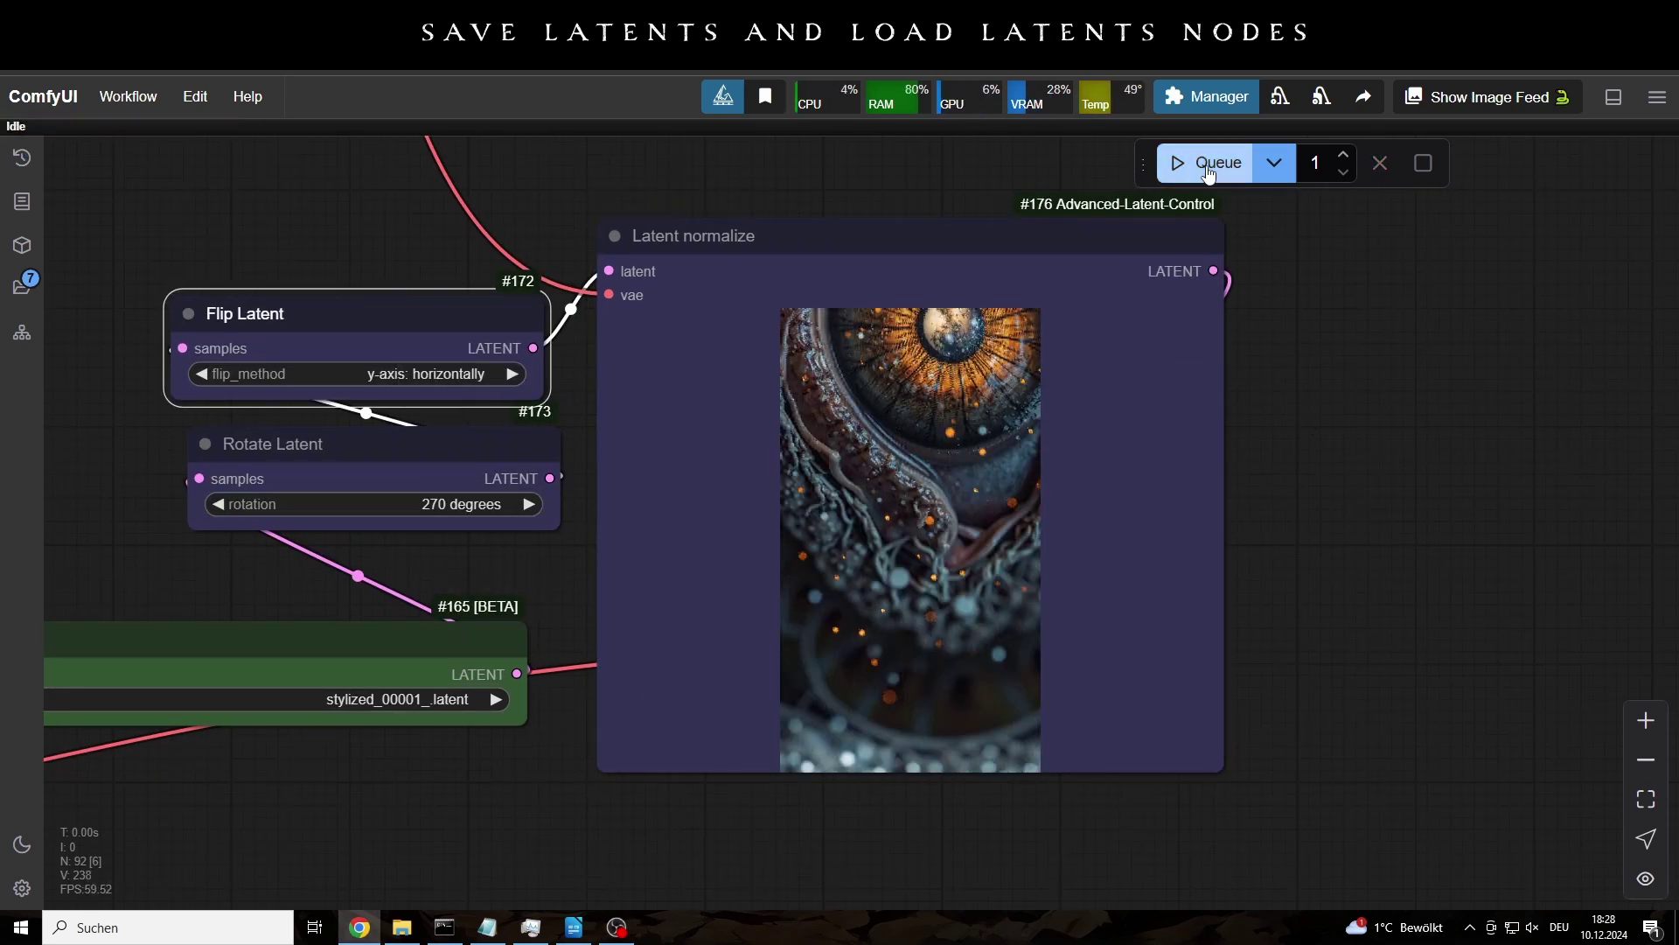
click(423, 498)
click(442, 554)
click(1210, 163)
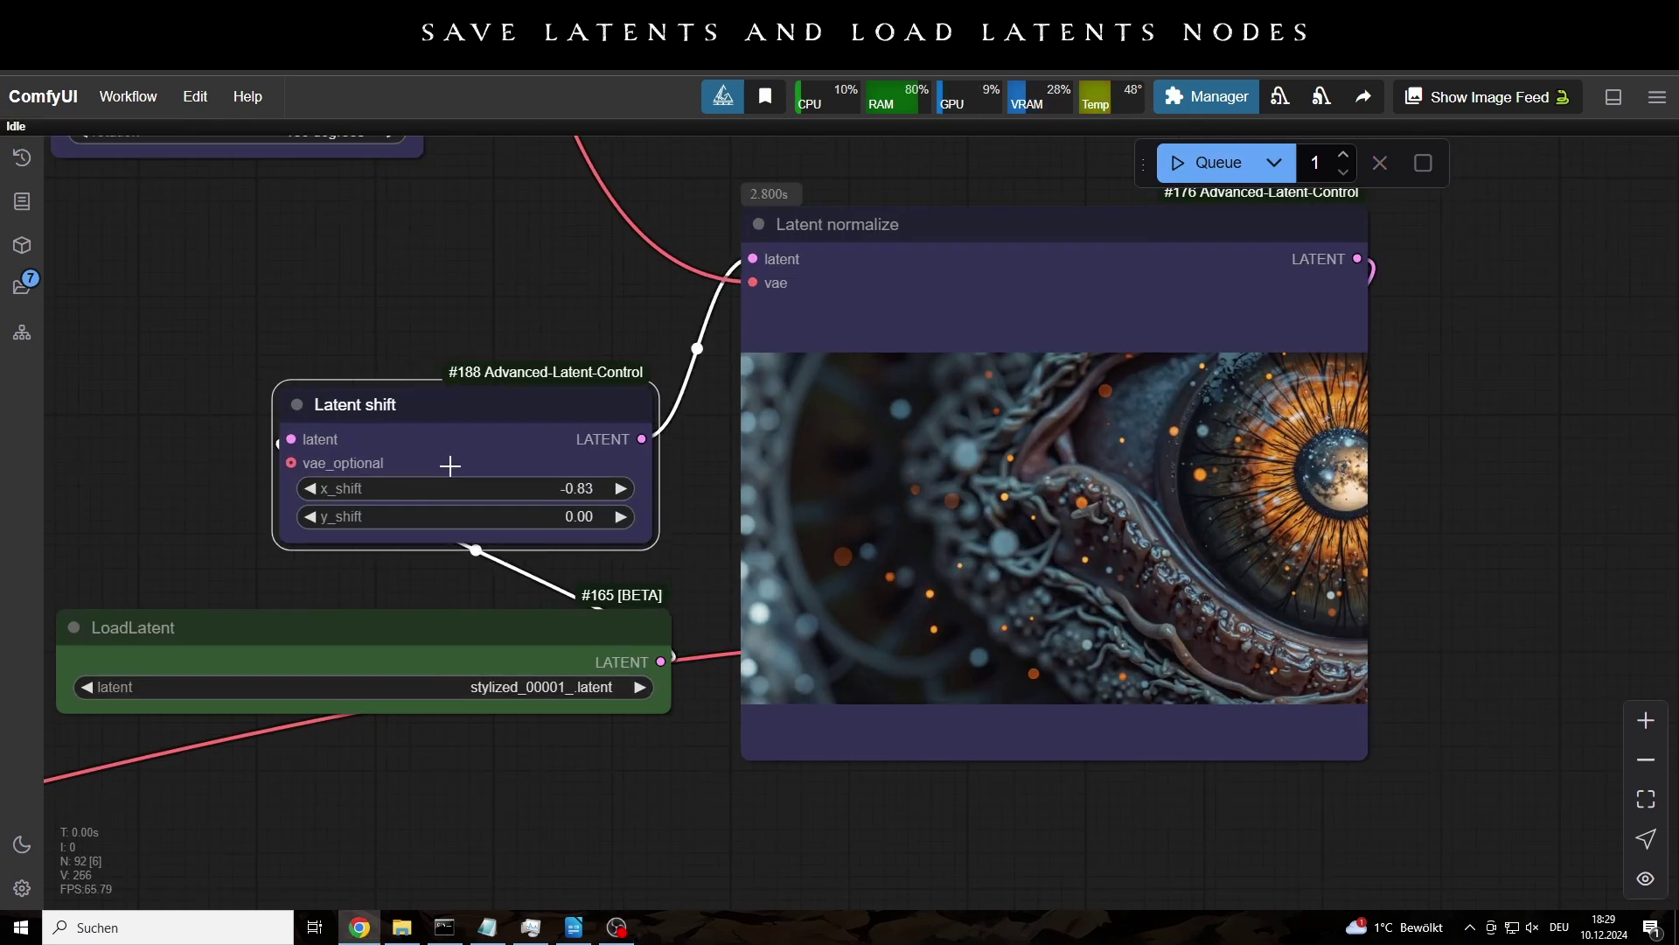
Set Latent shift's x_shift to 0.5, queue the workflow and hide the menu bar.
click(433, 450)
text(0.5)
key(Return)
click(1211, 162)
click(1657, 97)
drag(1443, 350, 1537, 423)
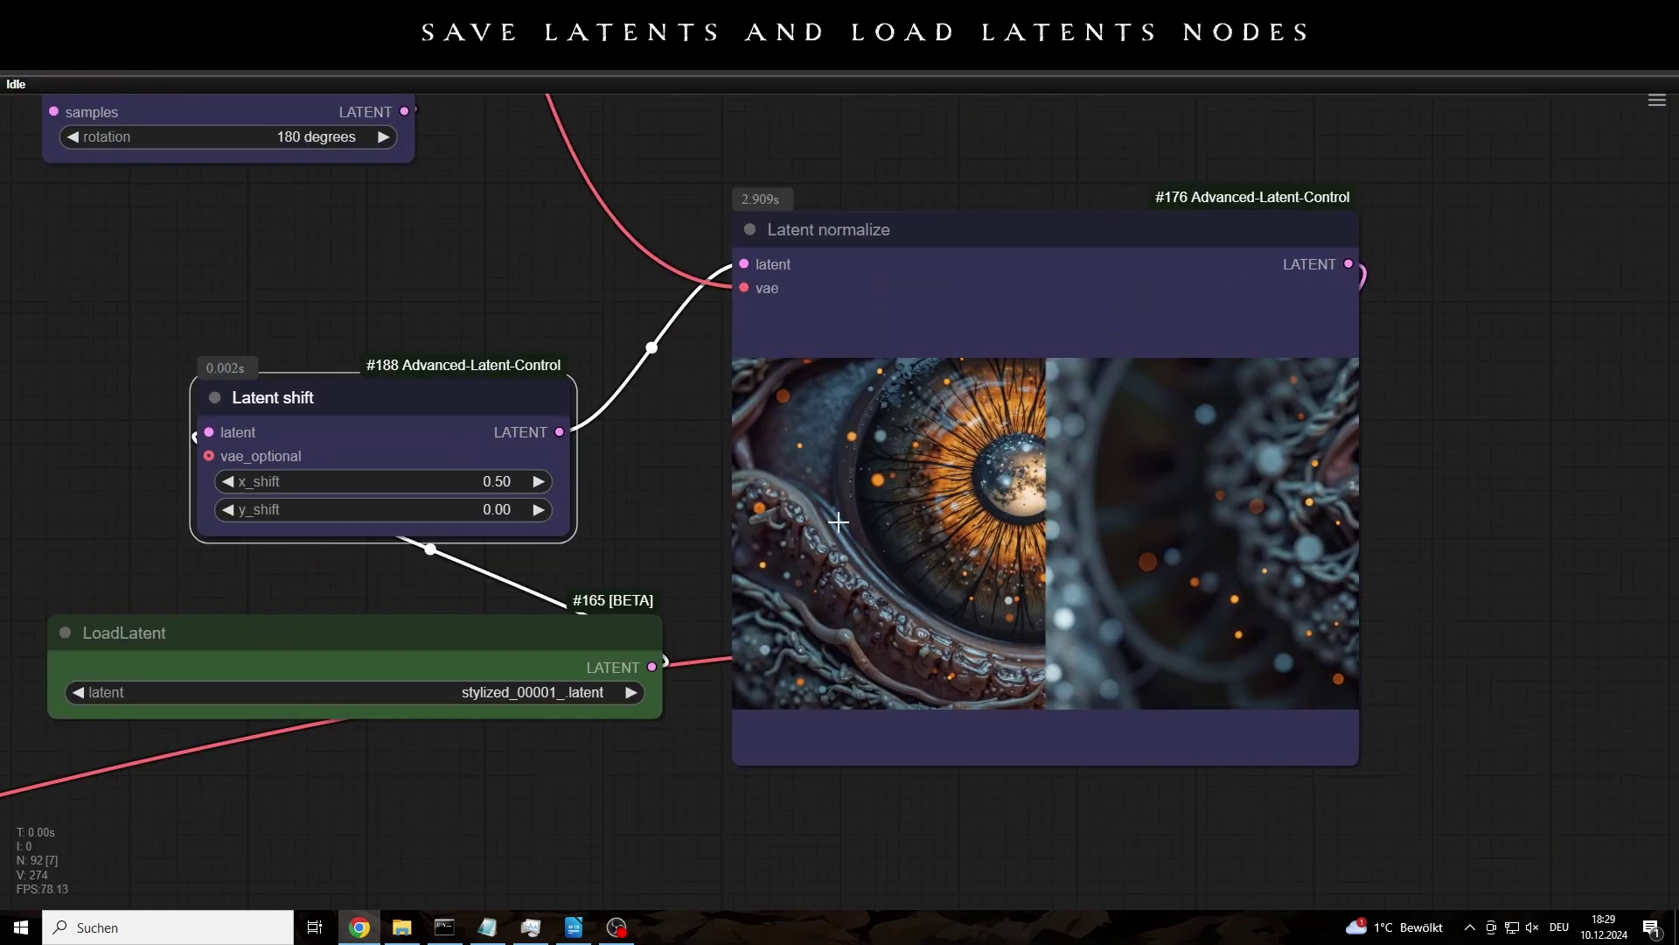
Set Latent shift's y_shift to -0.5 and queue the workflow.
click(483, 514)
text(-0.5)
key(Return)
key(ctrl+Return)
Reset both y_shift and x_shift in Latent shift to 0.
click(492, 509)
text(0)
key(Return)
click(492, 482)
text(0)
key(Return)
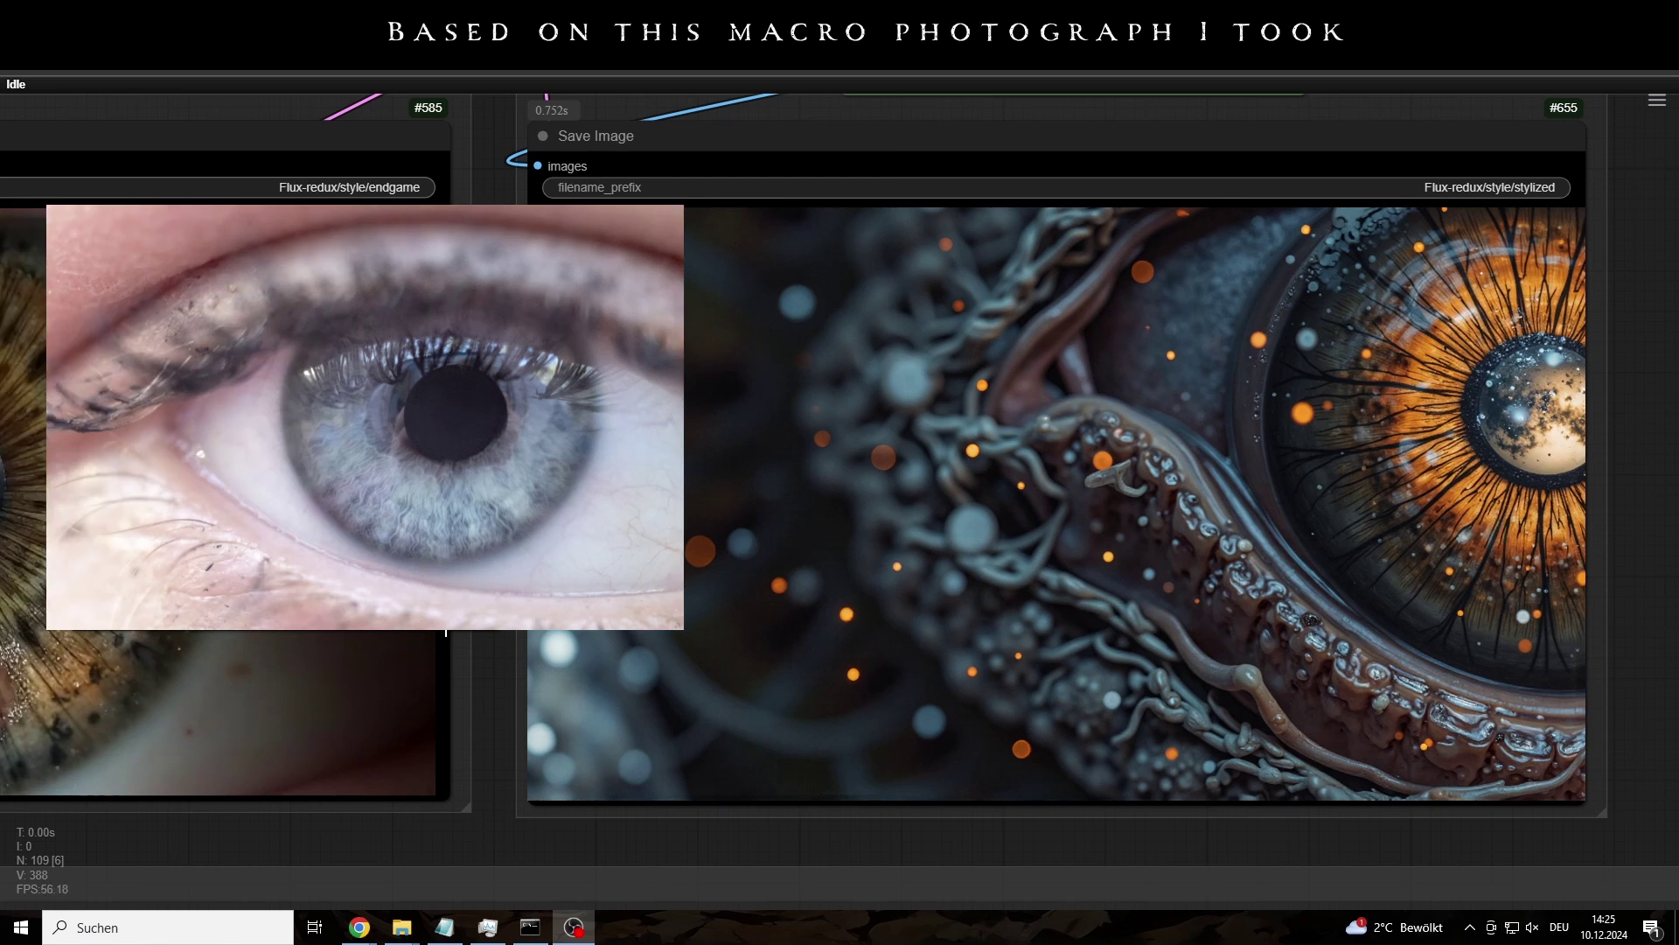
key(alt+Tab)
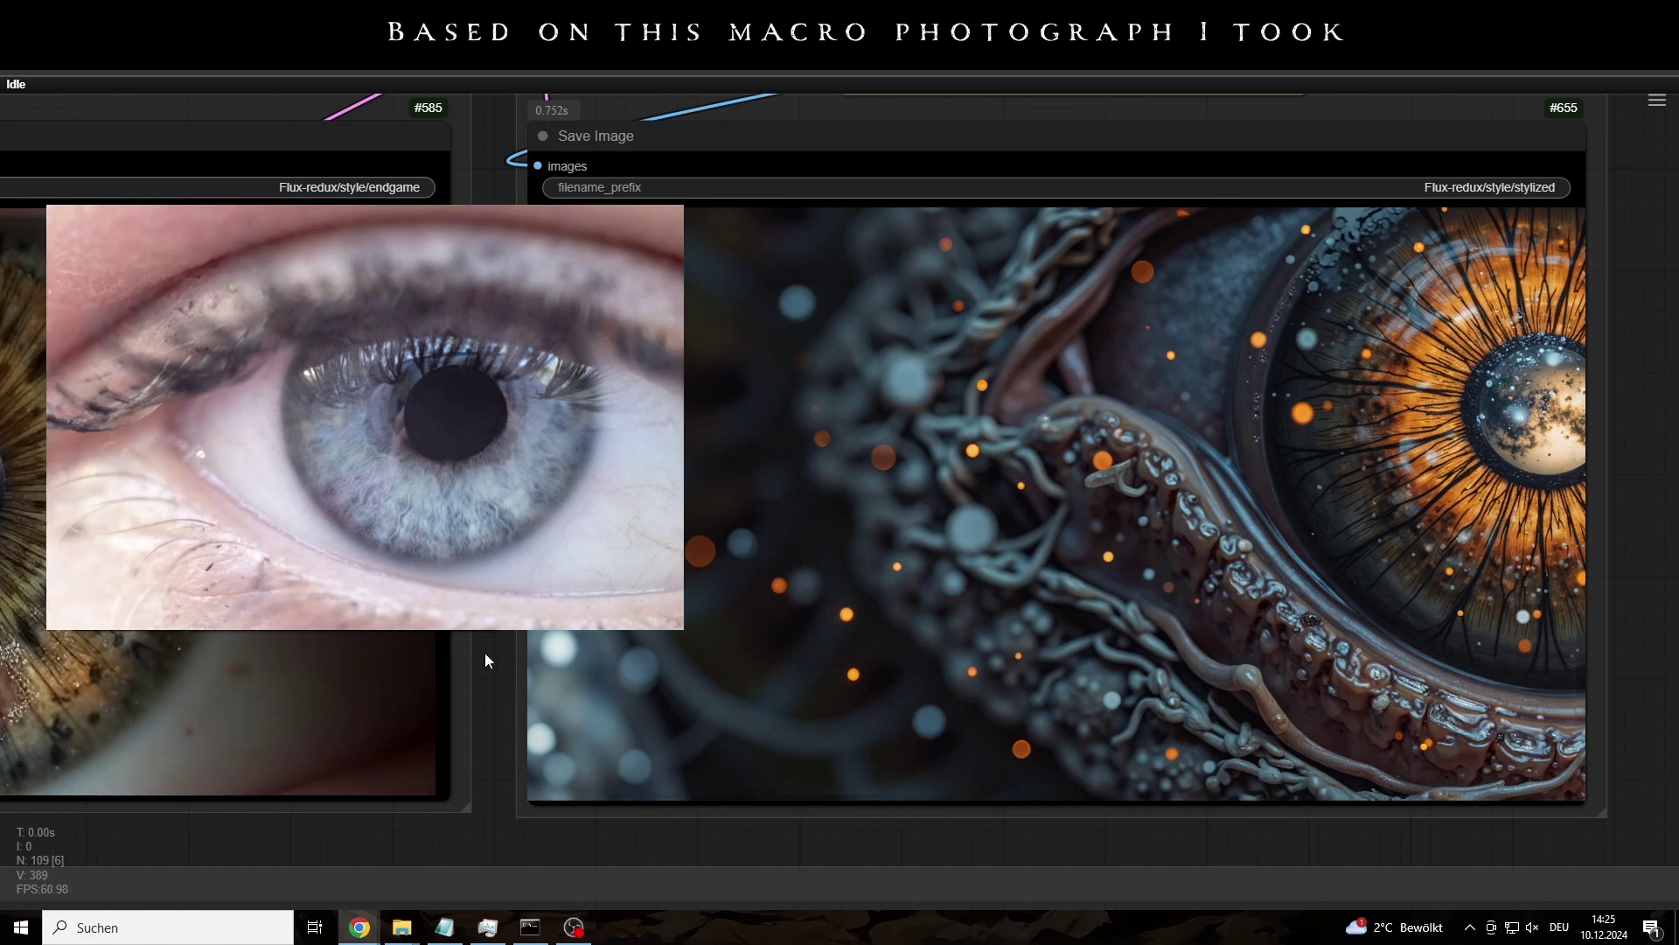
mouse_move(444, 603)
mouse_down()
mouse_move(437, 587)
mouse_move(445, 612)
mouse_up()
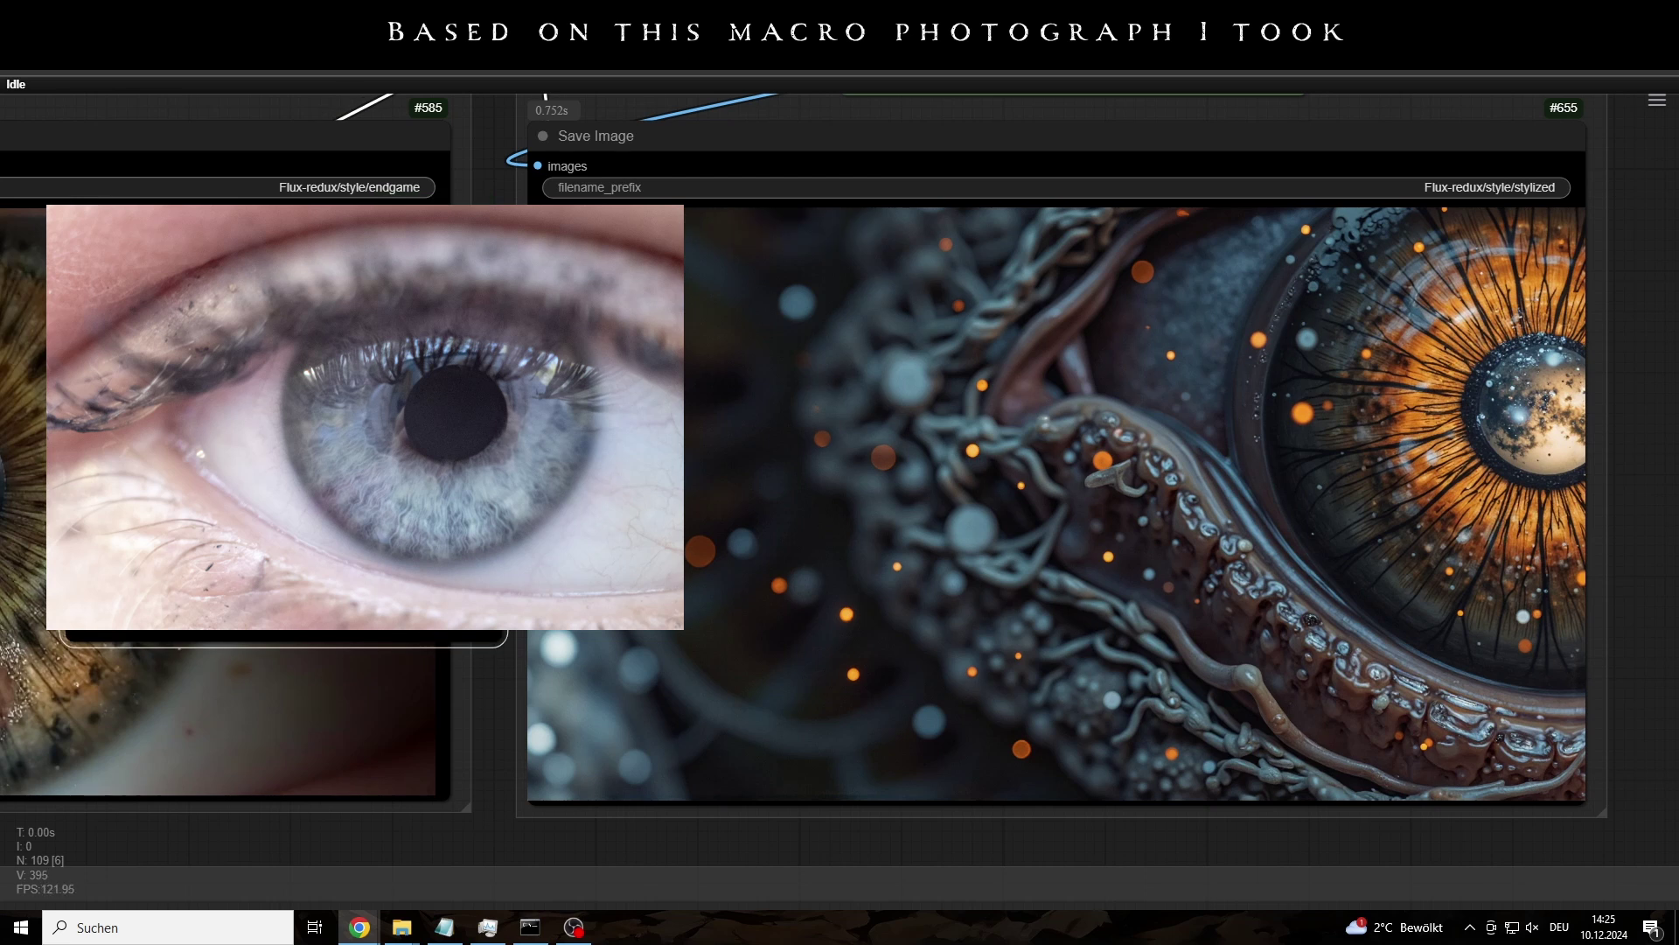